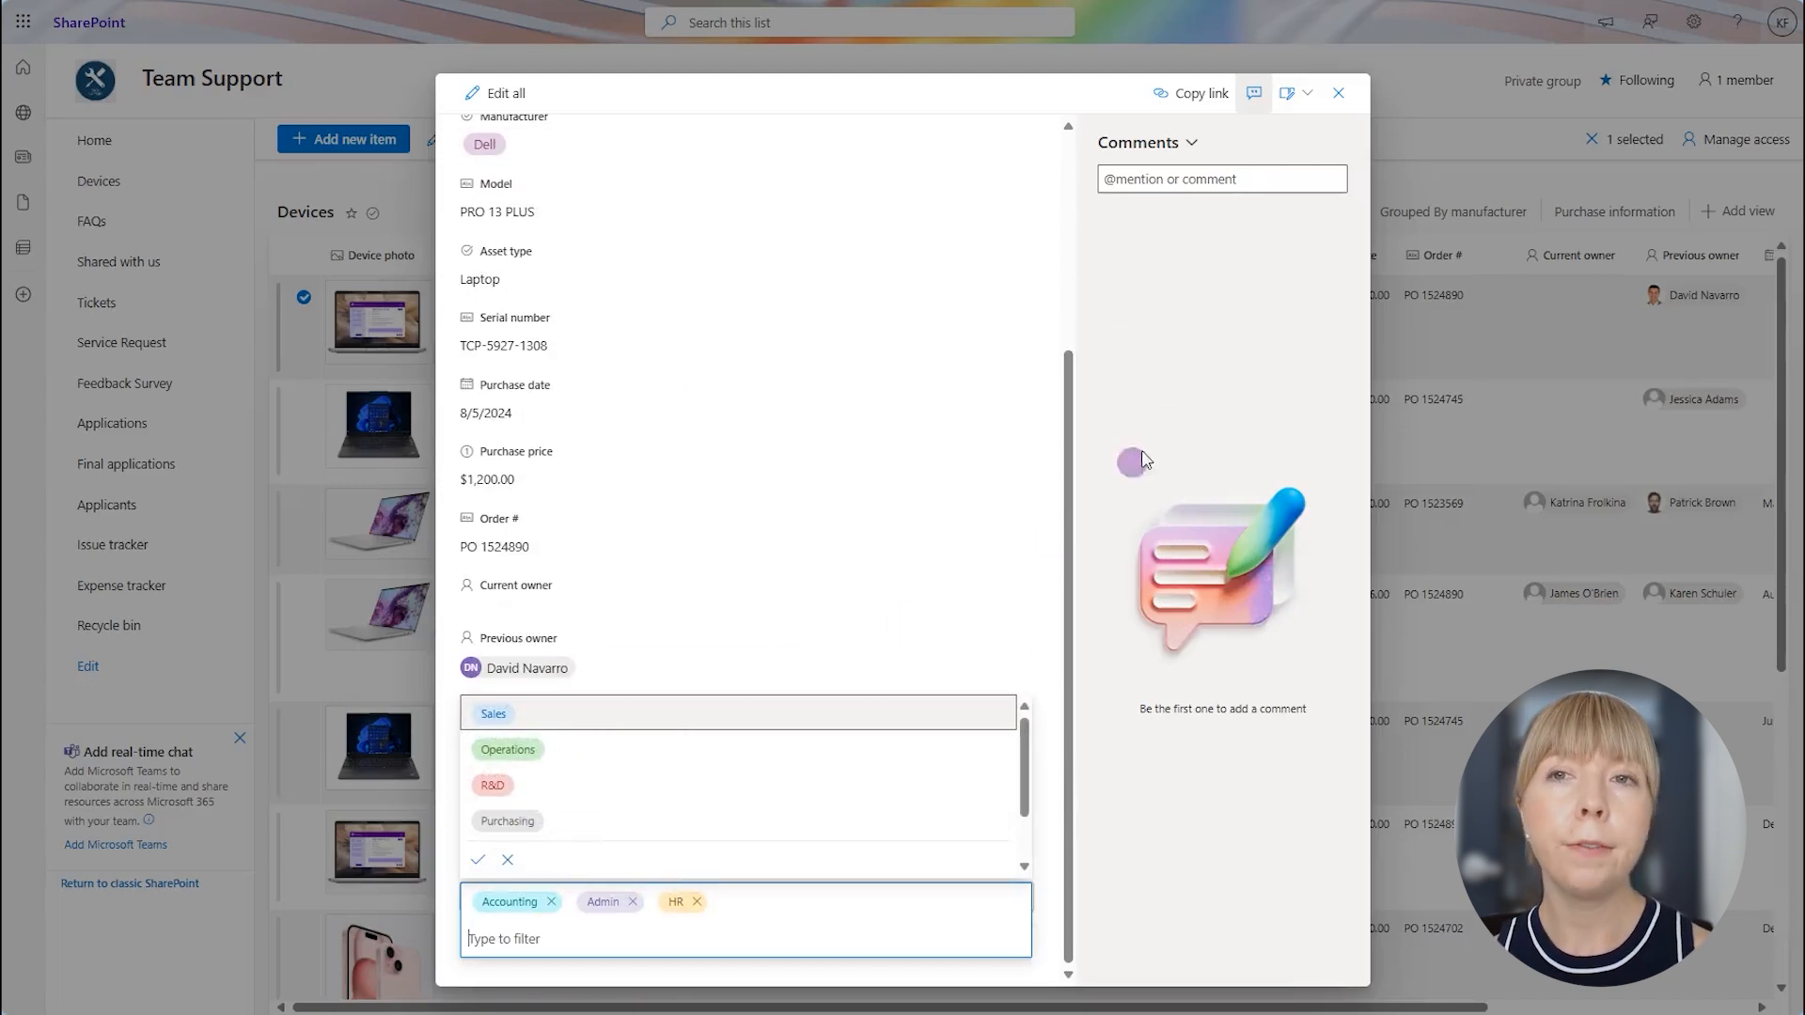
- Close the device's details in the SharePoint list, switch to the Plumsail site and open the account's Documents product
click(1336, 95)
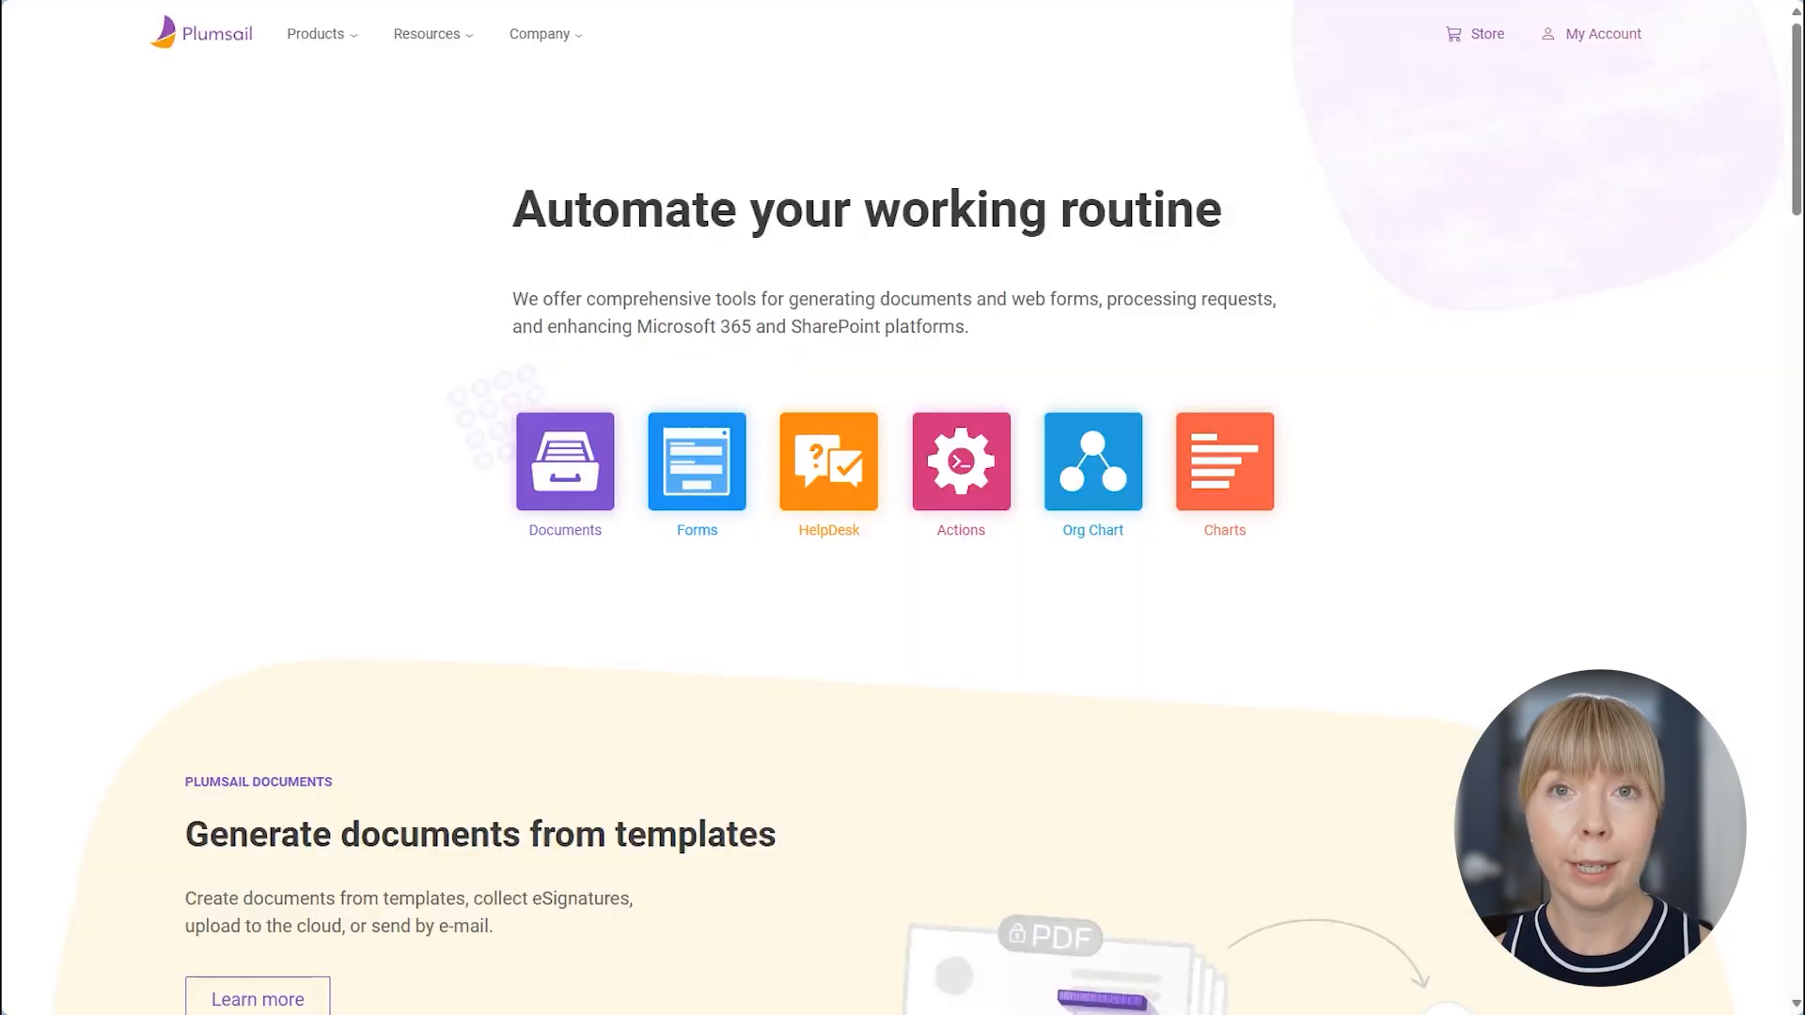
mouse_move(581, 40)
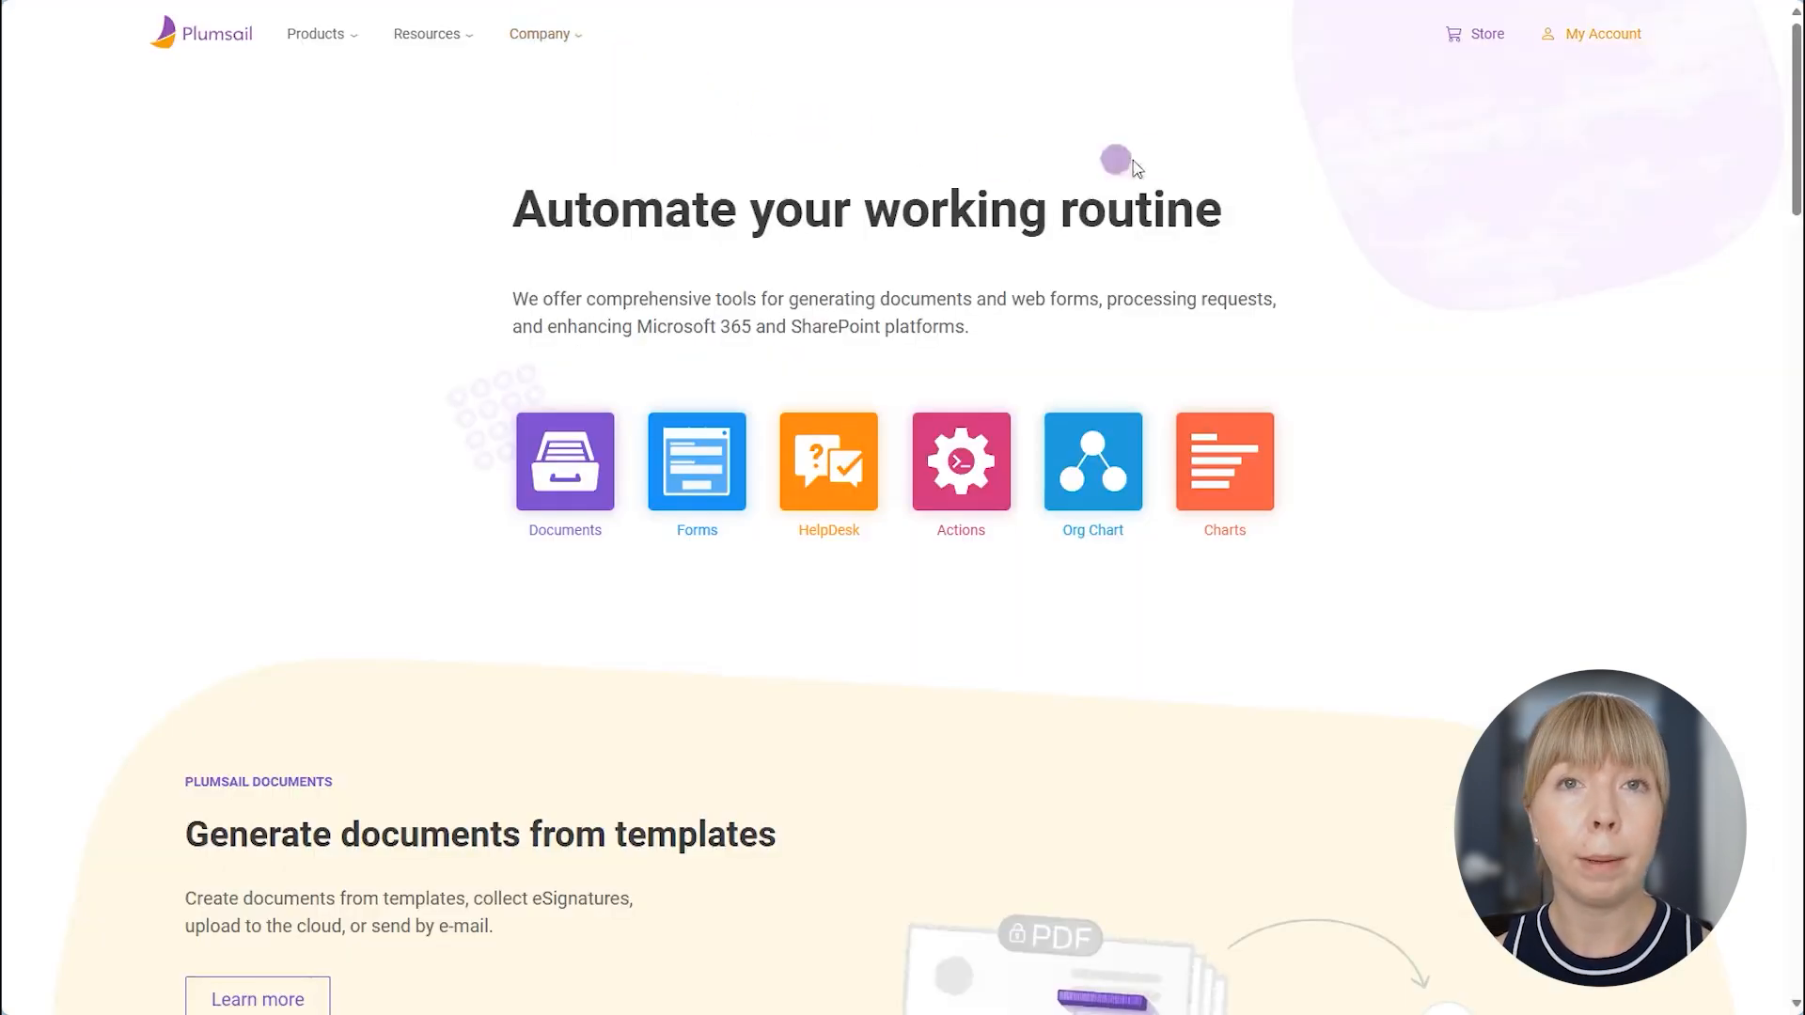
click(1600, 38)
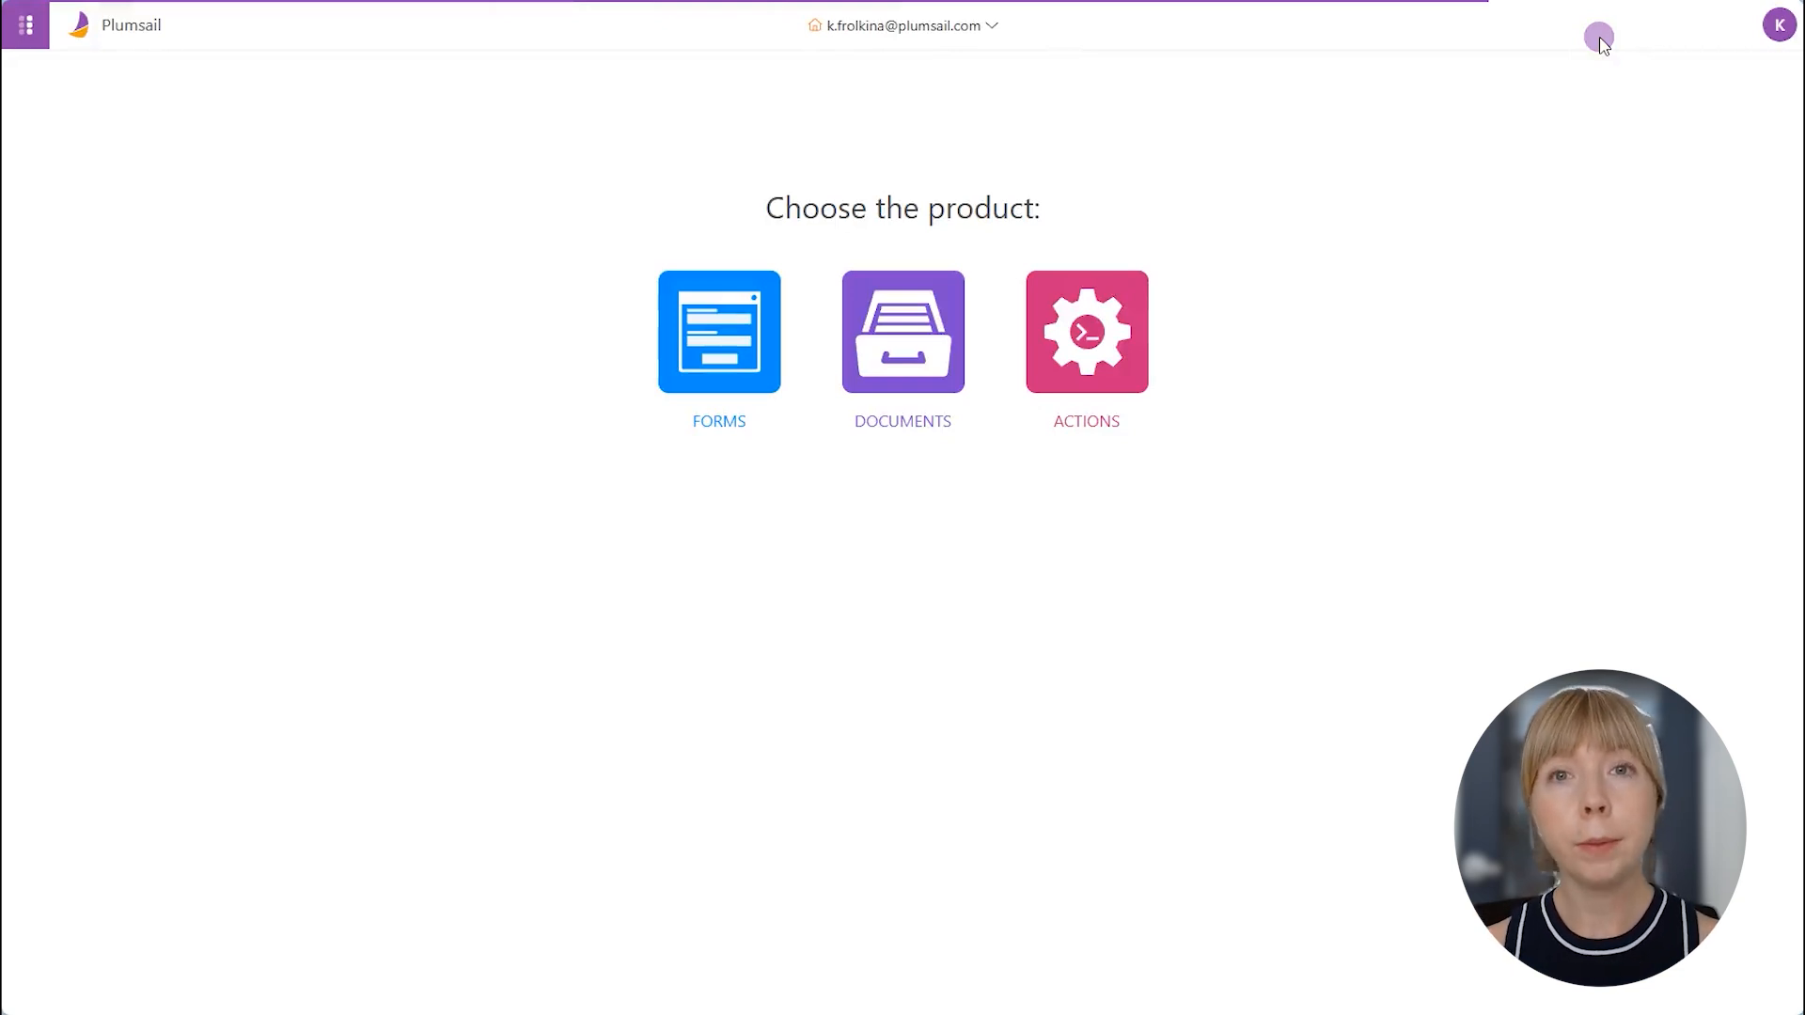
click(901, 308)
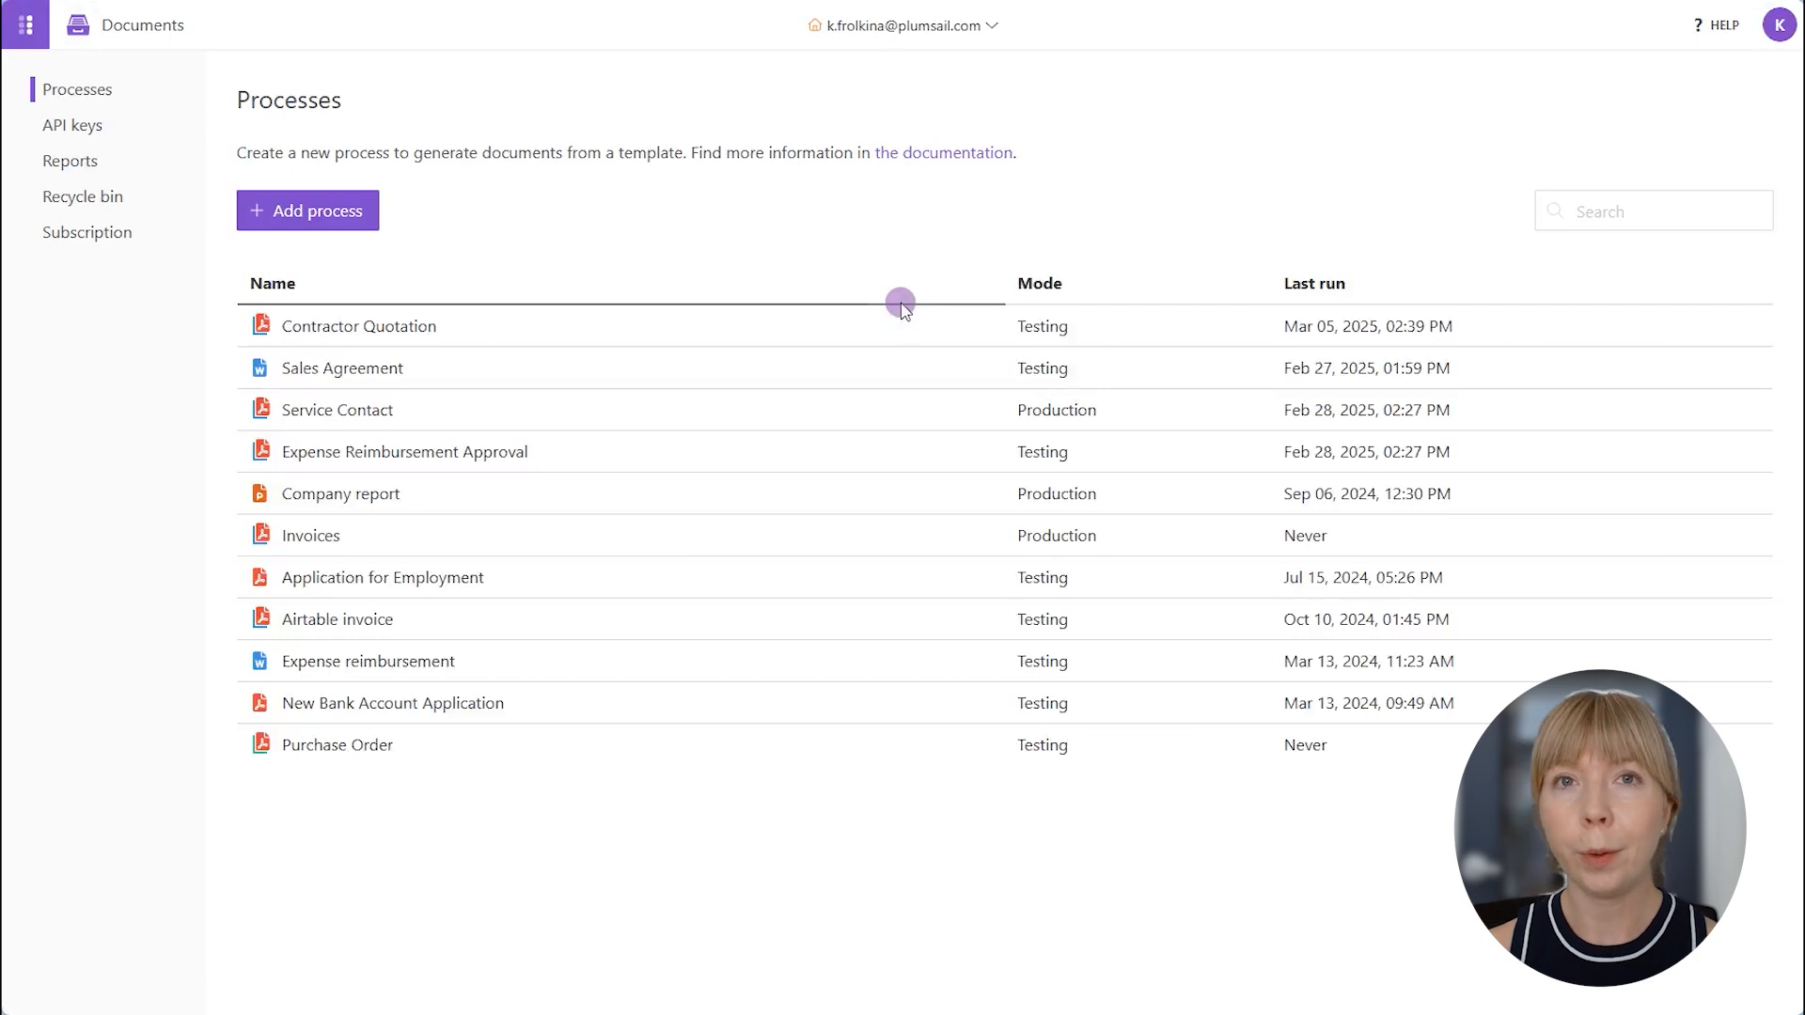
- Create a blank process named Assigned Device with the DOCX template type
click(348, 227)
click(390, 254)
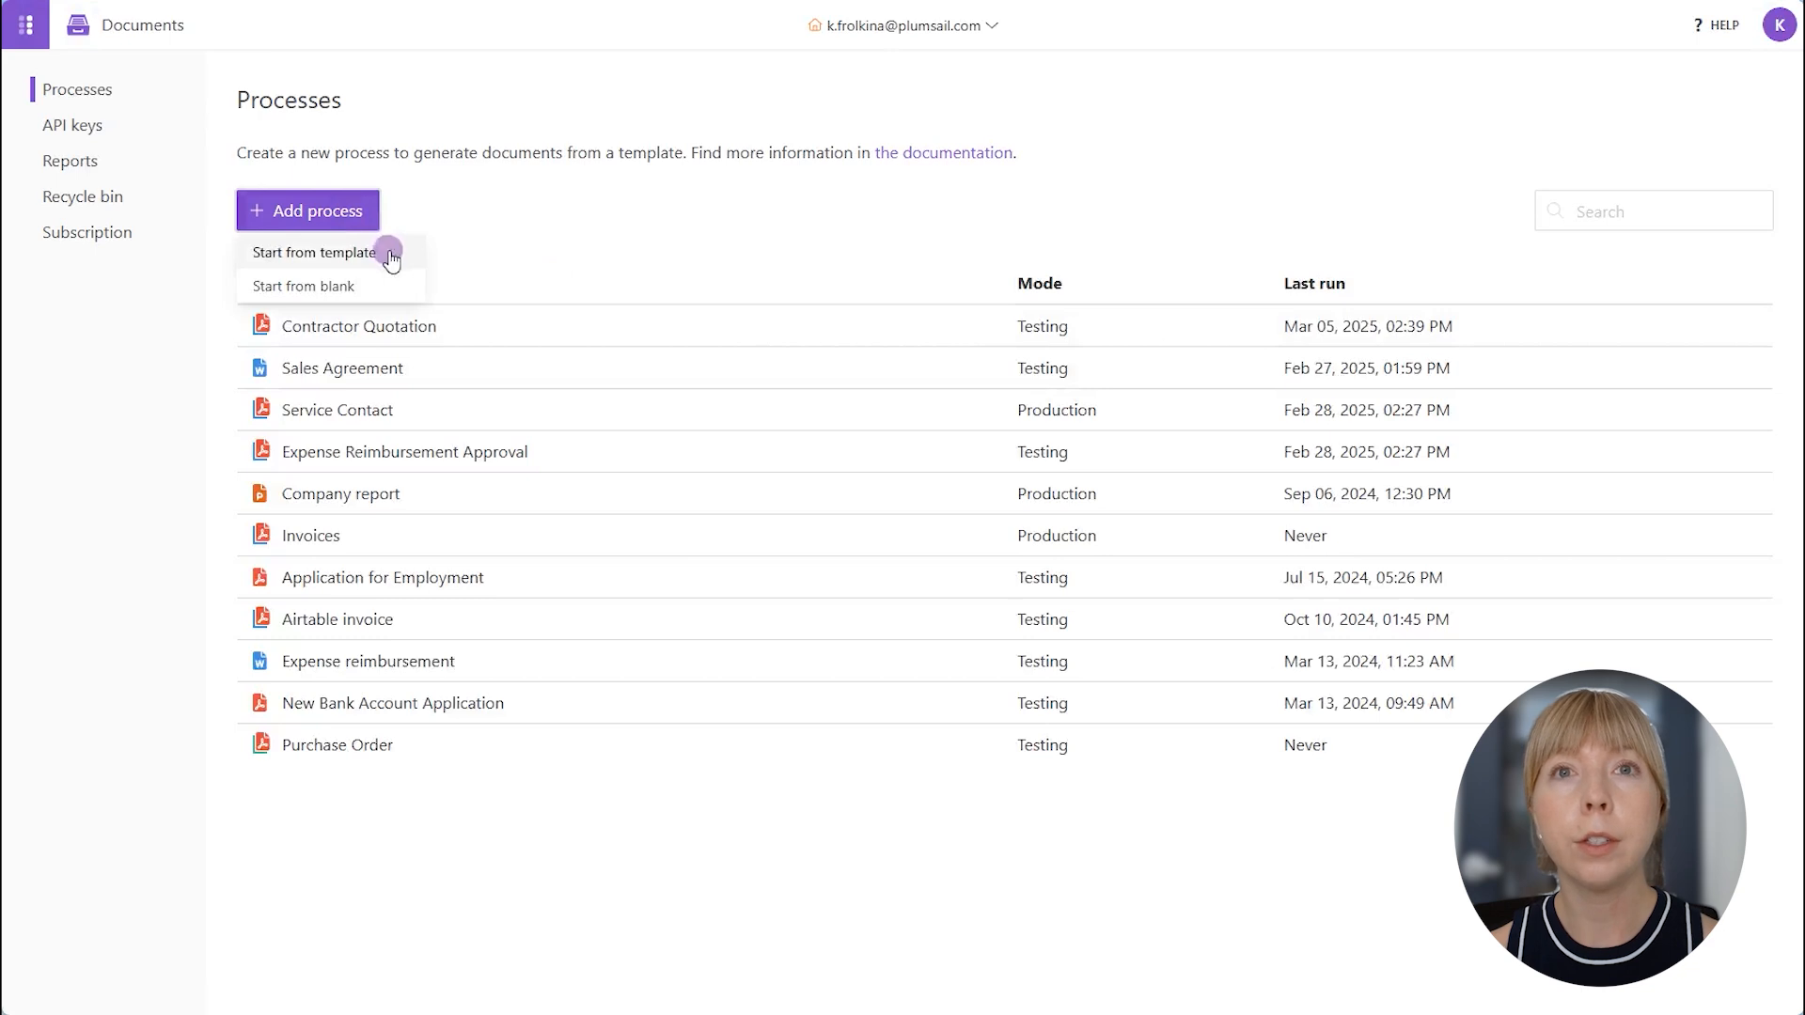
click(391, 284)
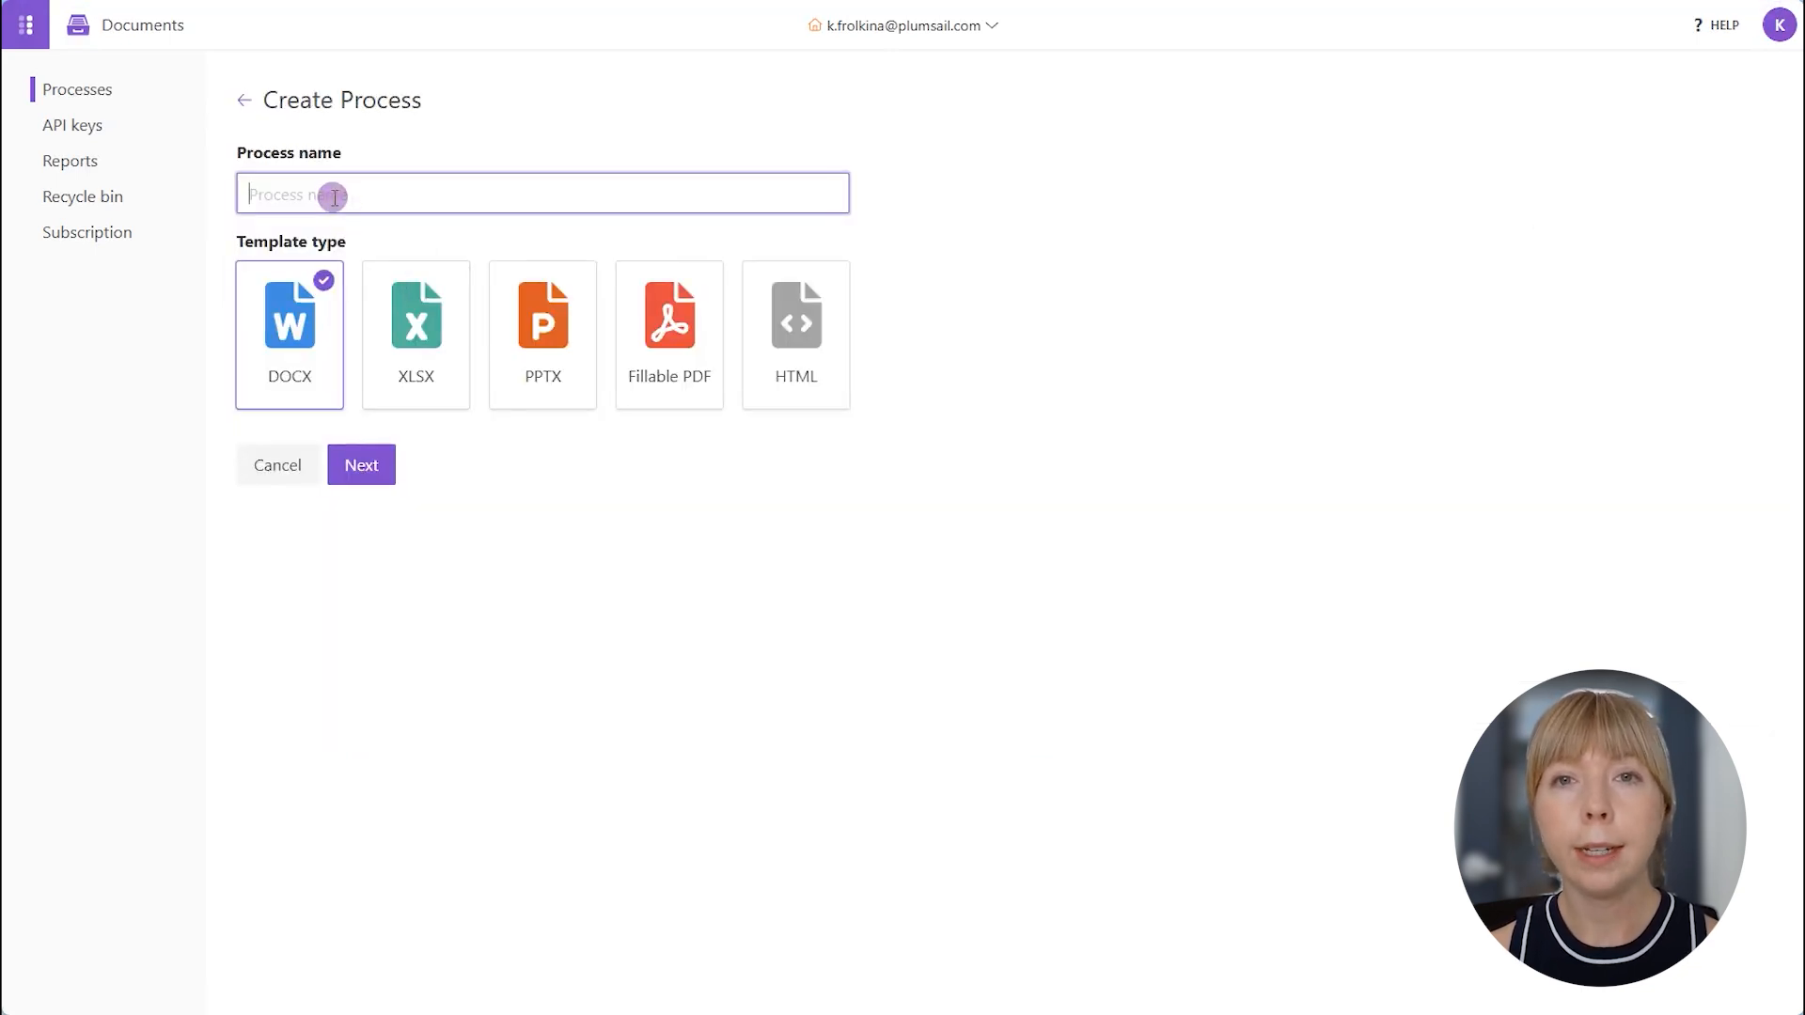
text(Assigned Da)
text(vice)
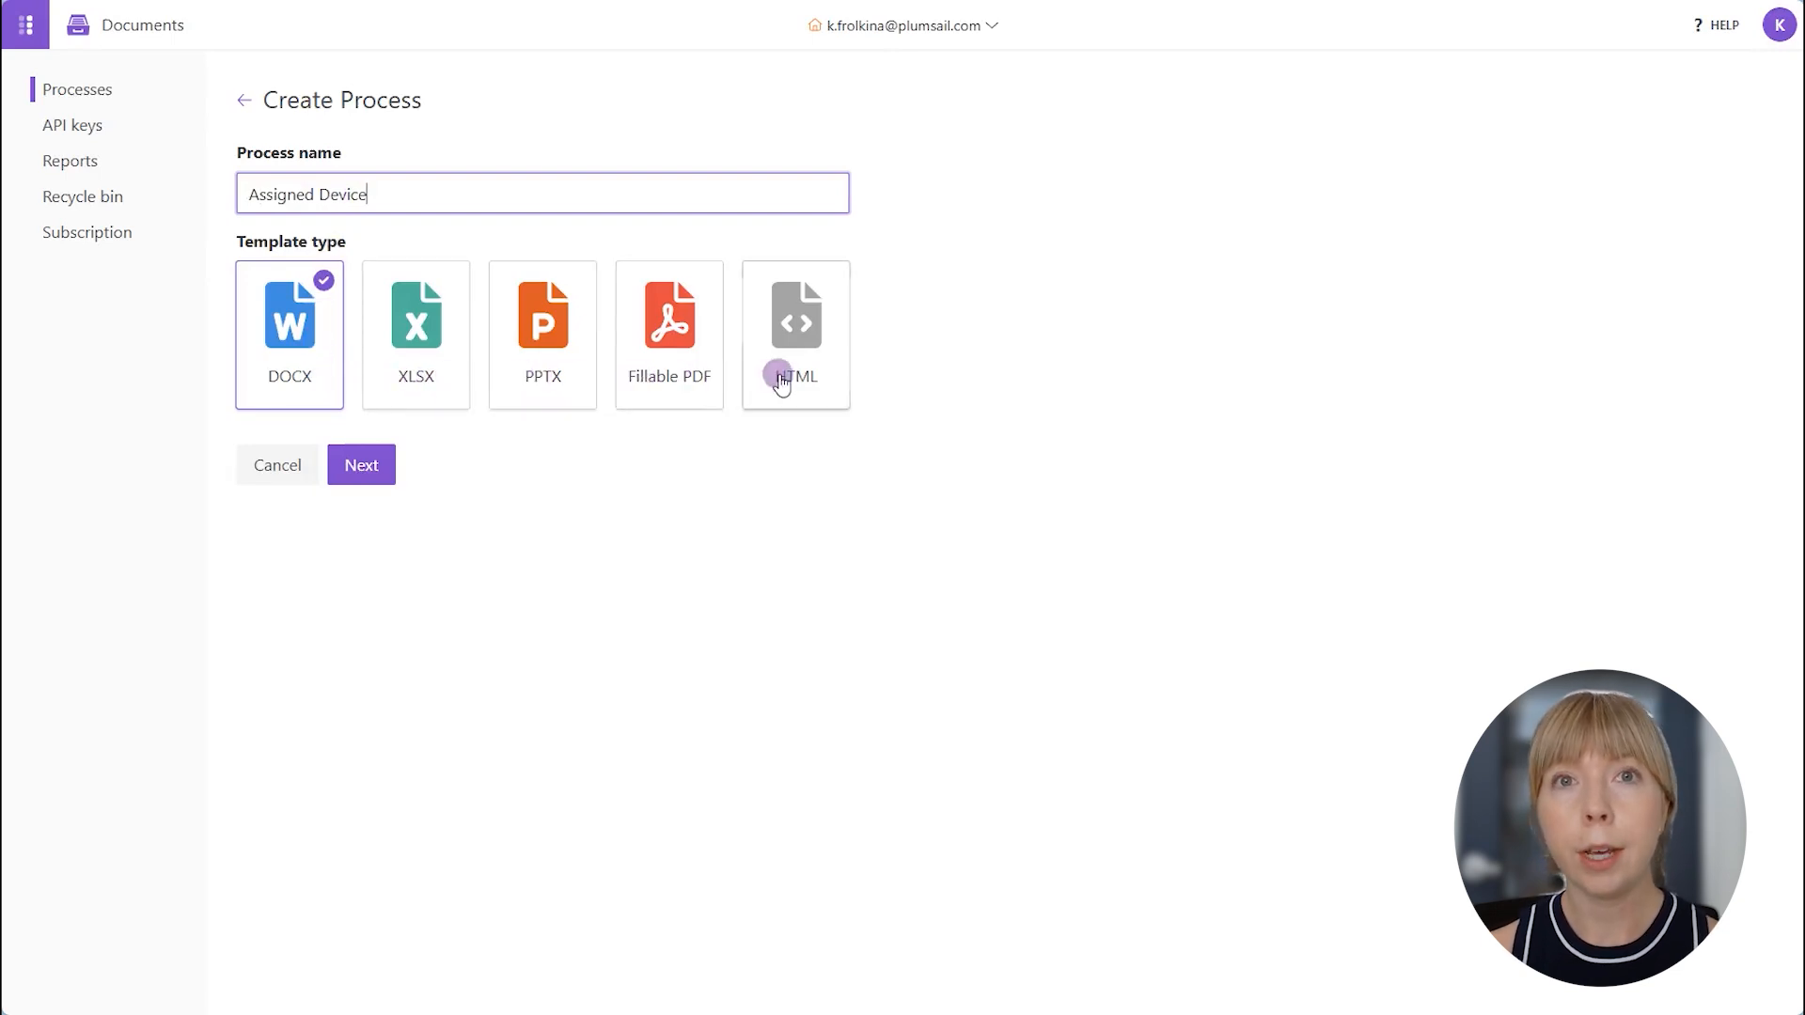
click(363, 474)
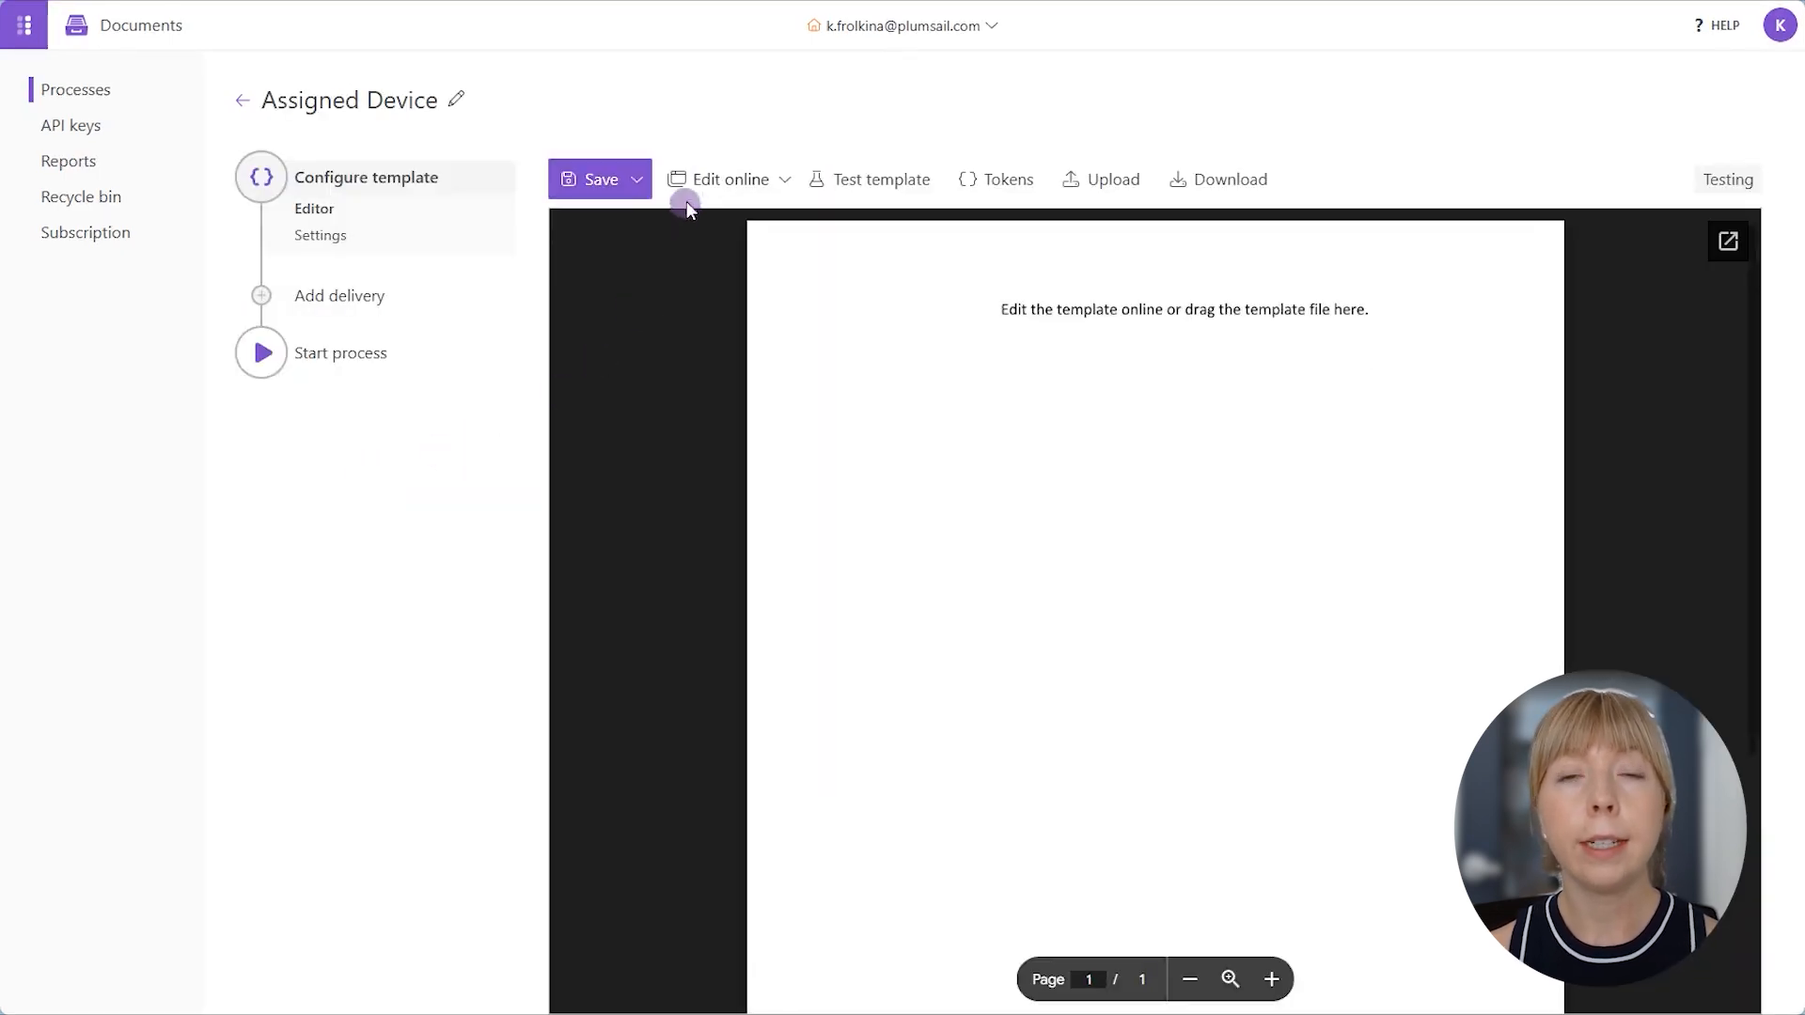
- Upload the Device update Word file as the process template and look through its preview
click(731, 180)
click(785, 179)
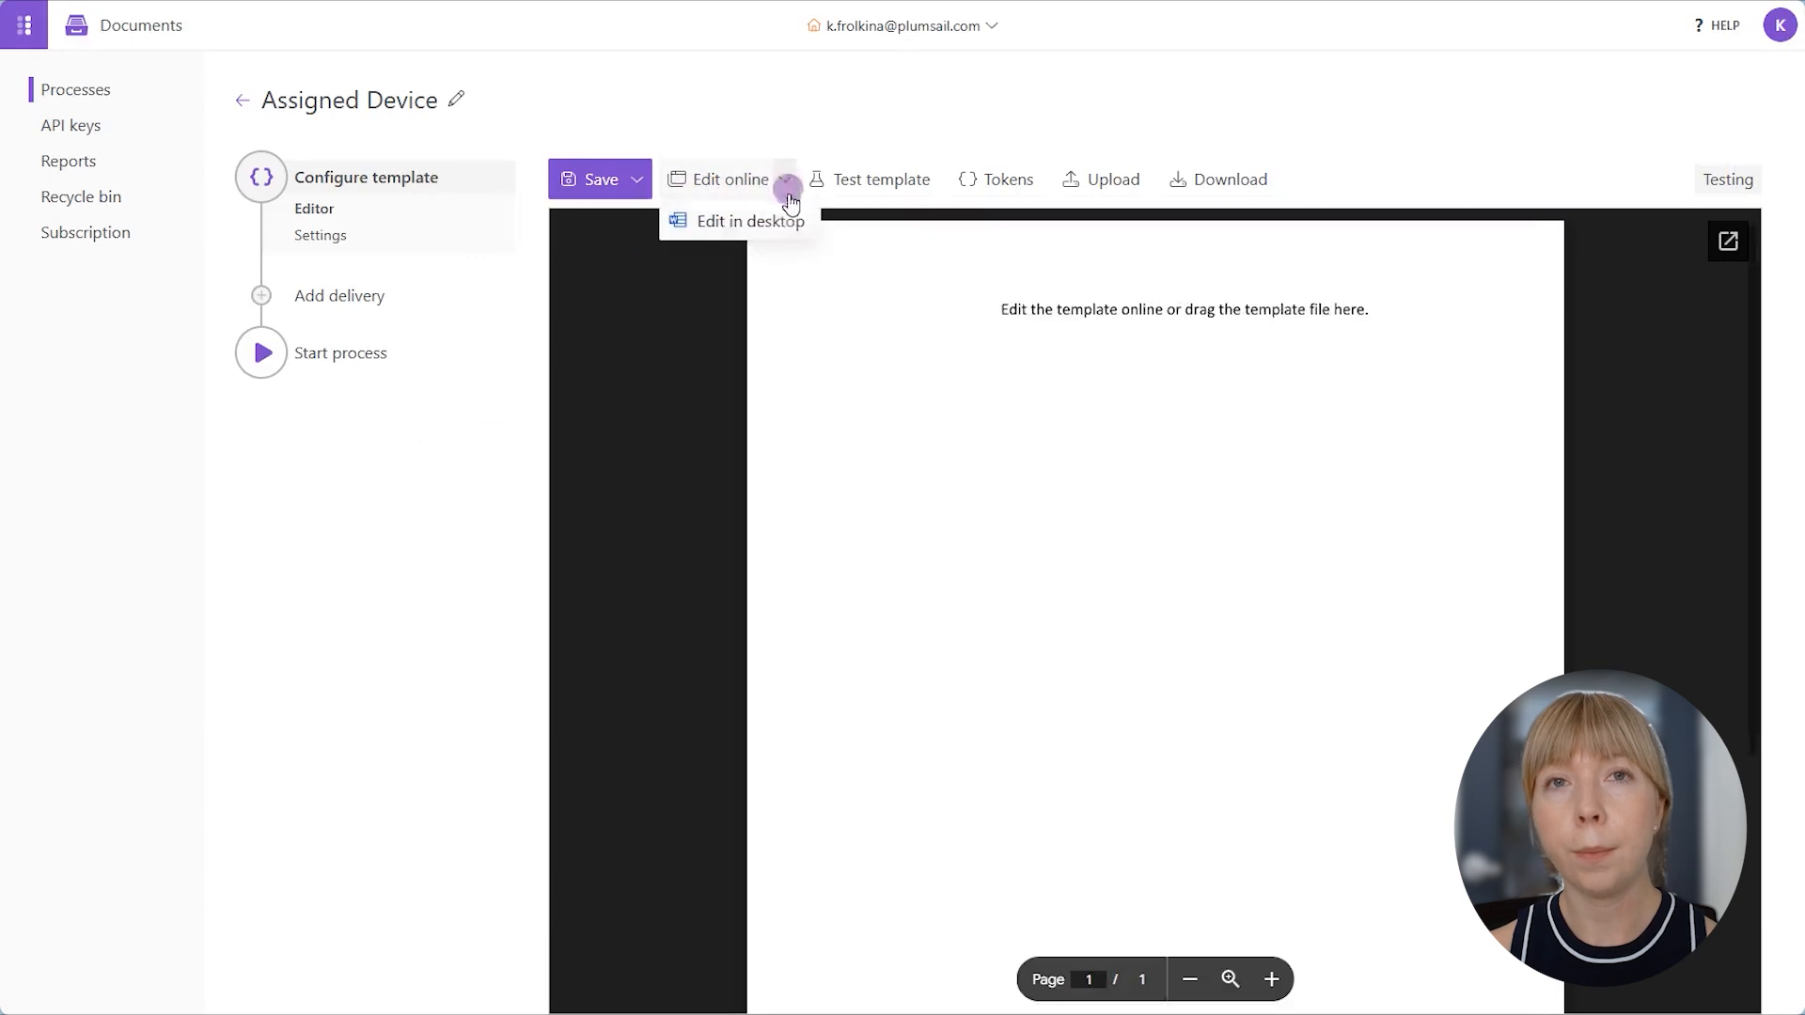
click(1090, 180)
click(912, 81)
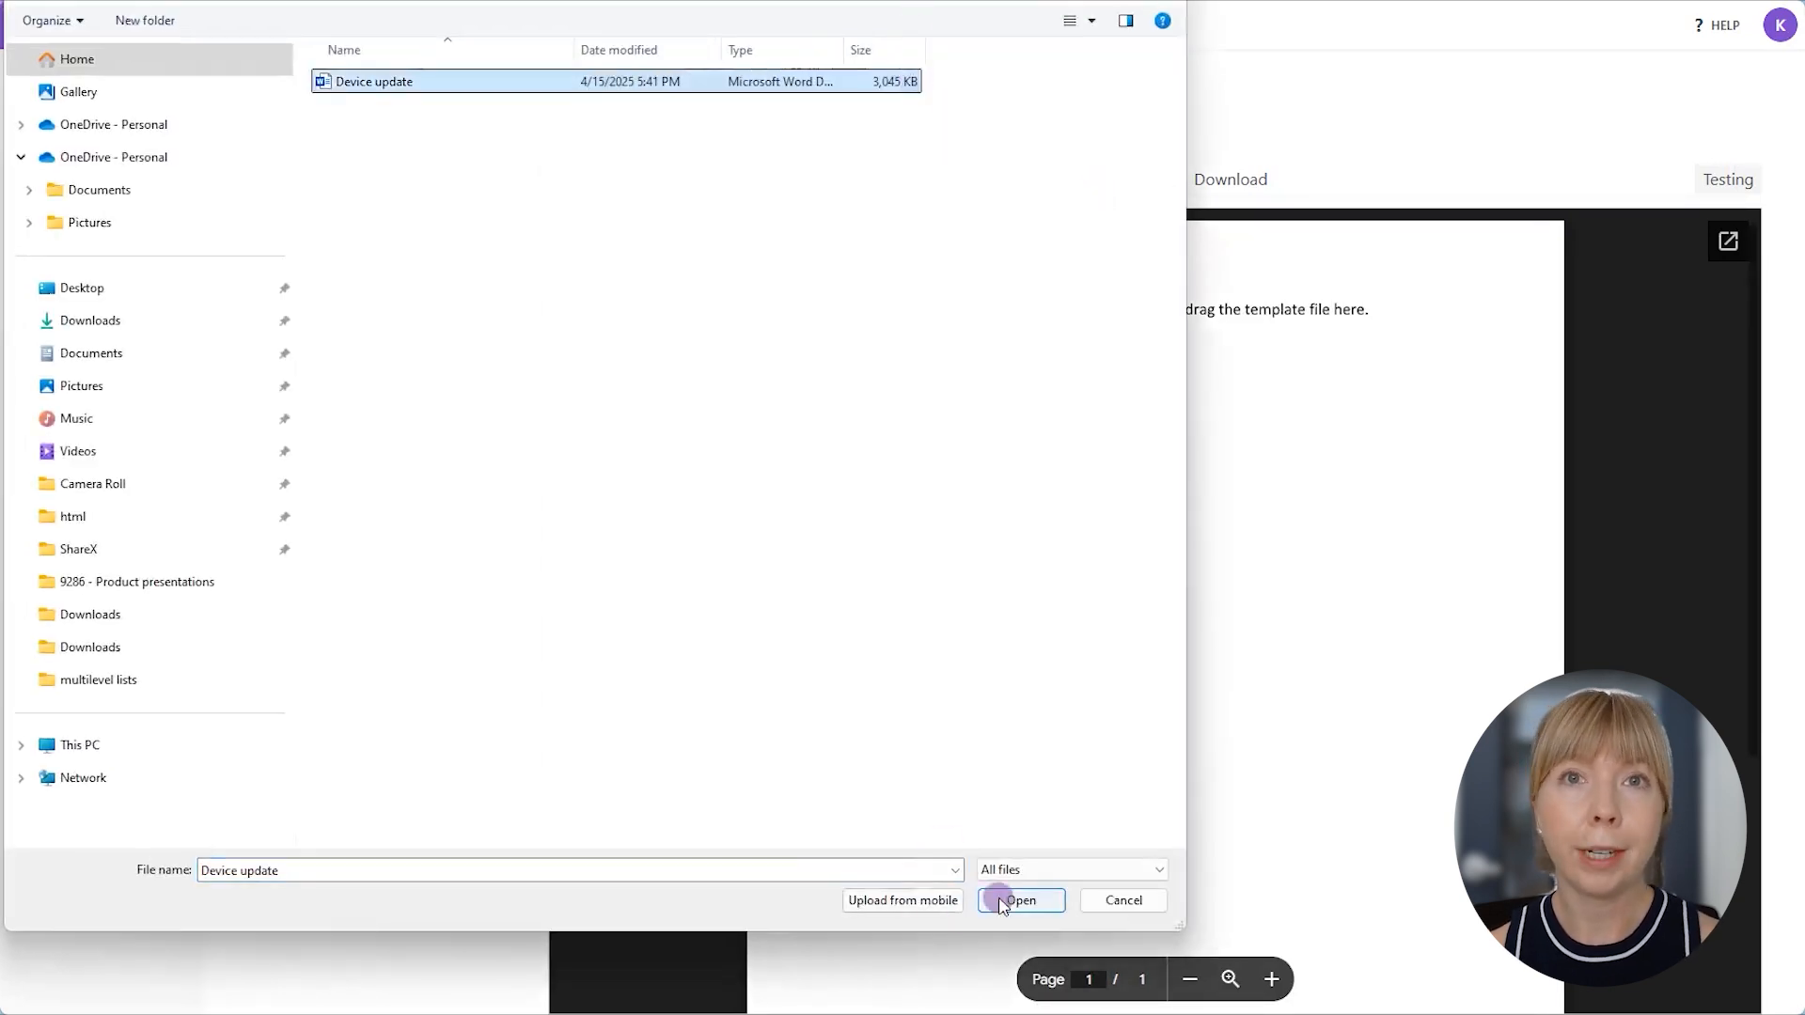
click(1001, 900)
scroll(999, 898, down, 2)
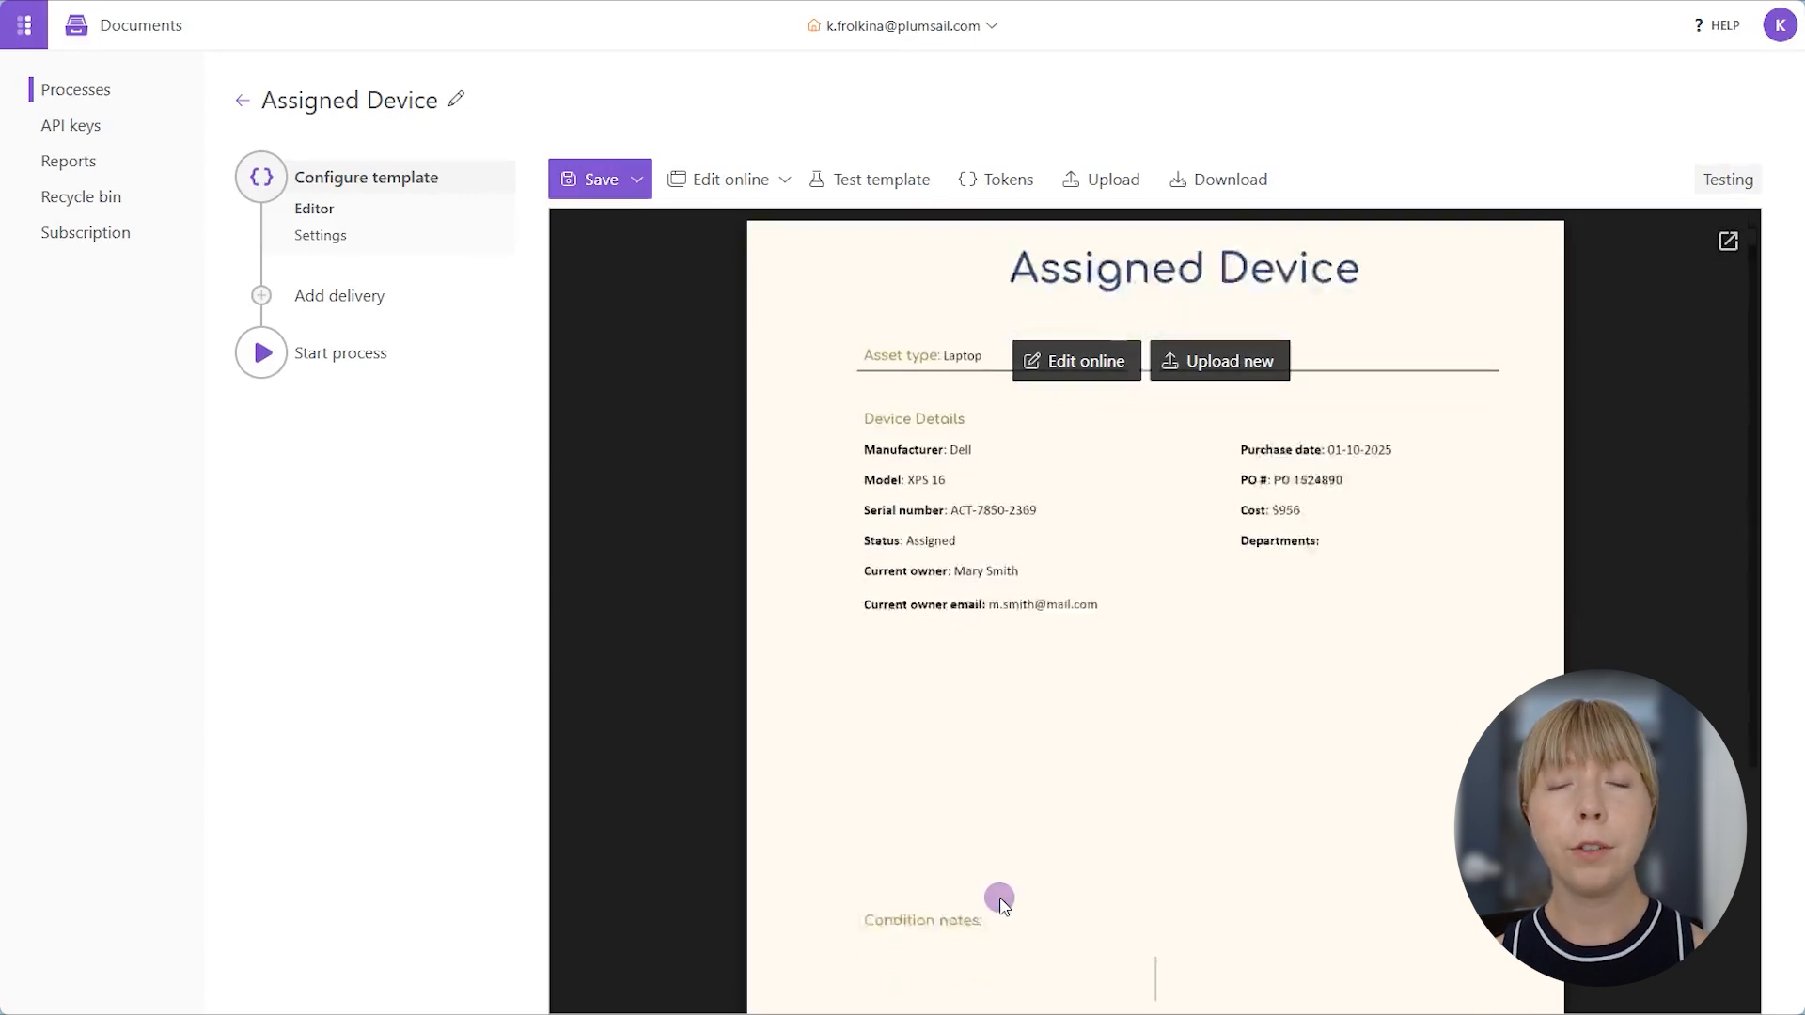
scroll(999, 899, up, 2)
scroll(999, 898, up, 1)
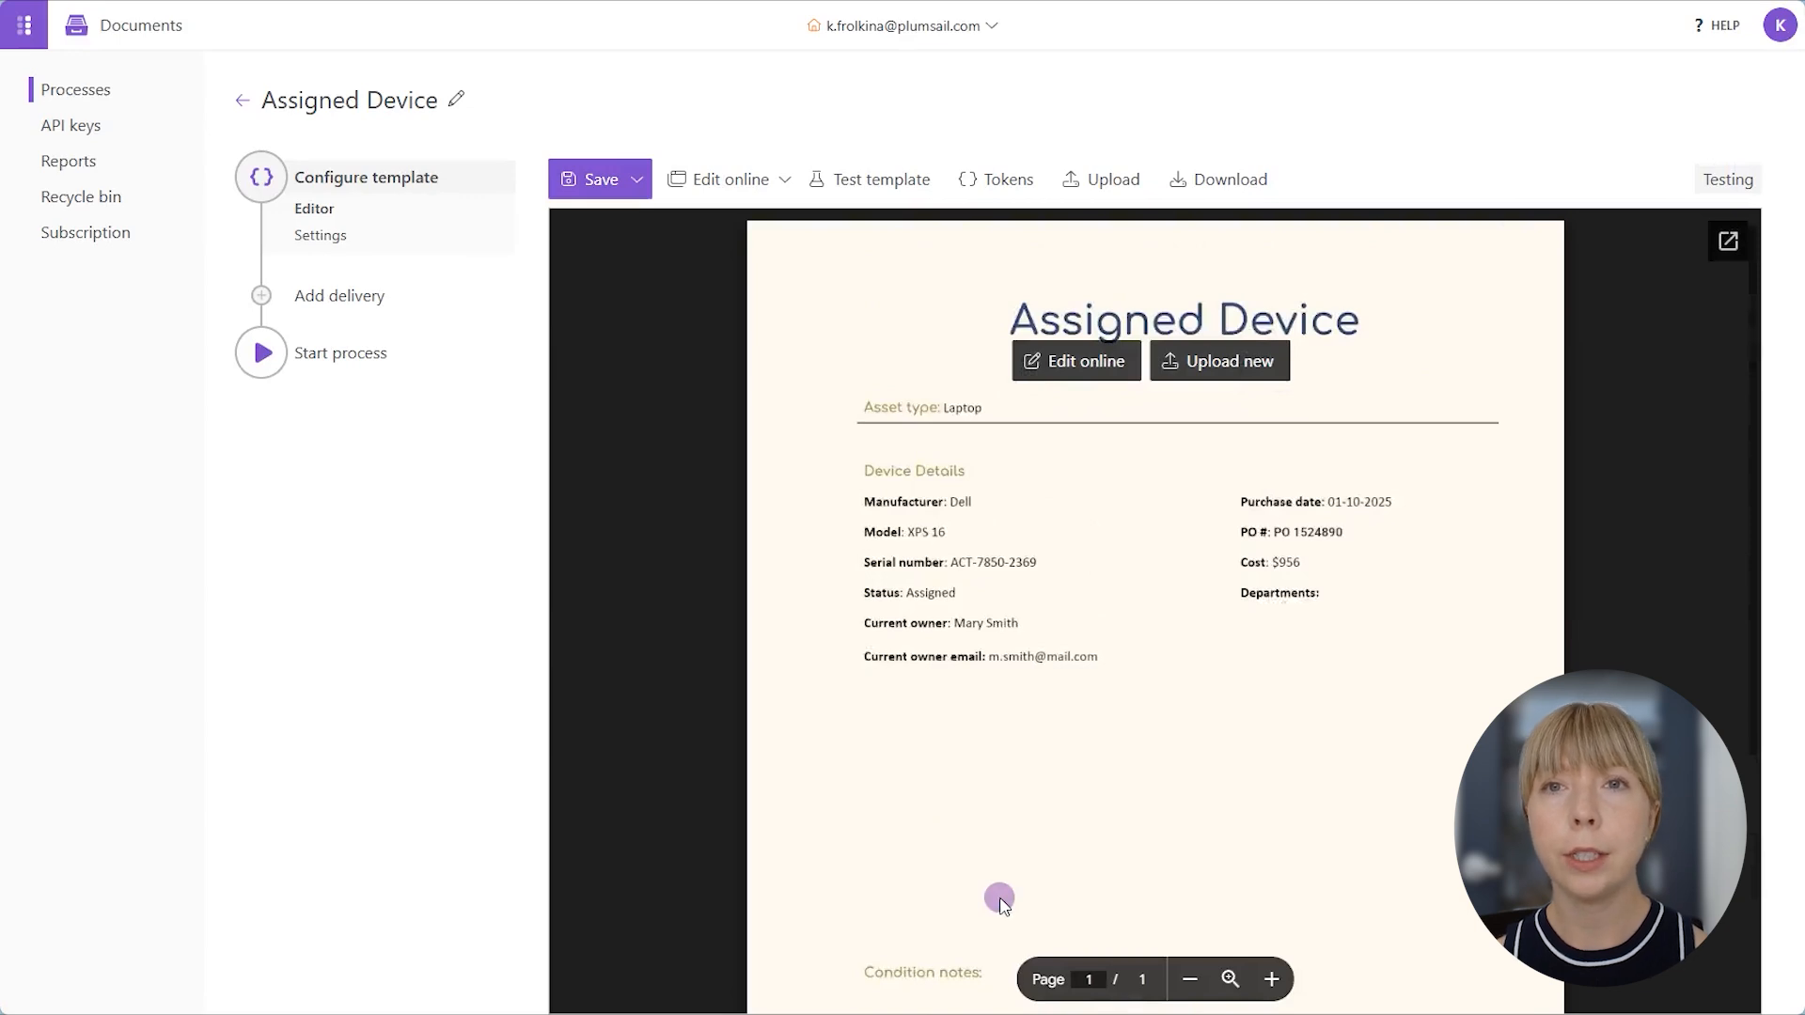
- Edit the template online and start a round-bullet list on the empty line under Departments
click(1081, 367)
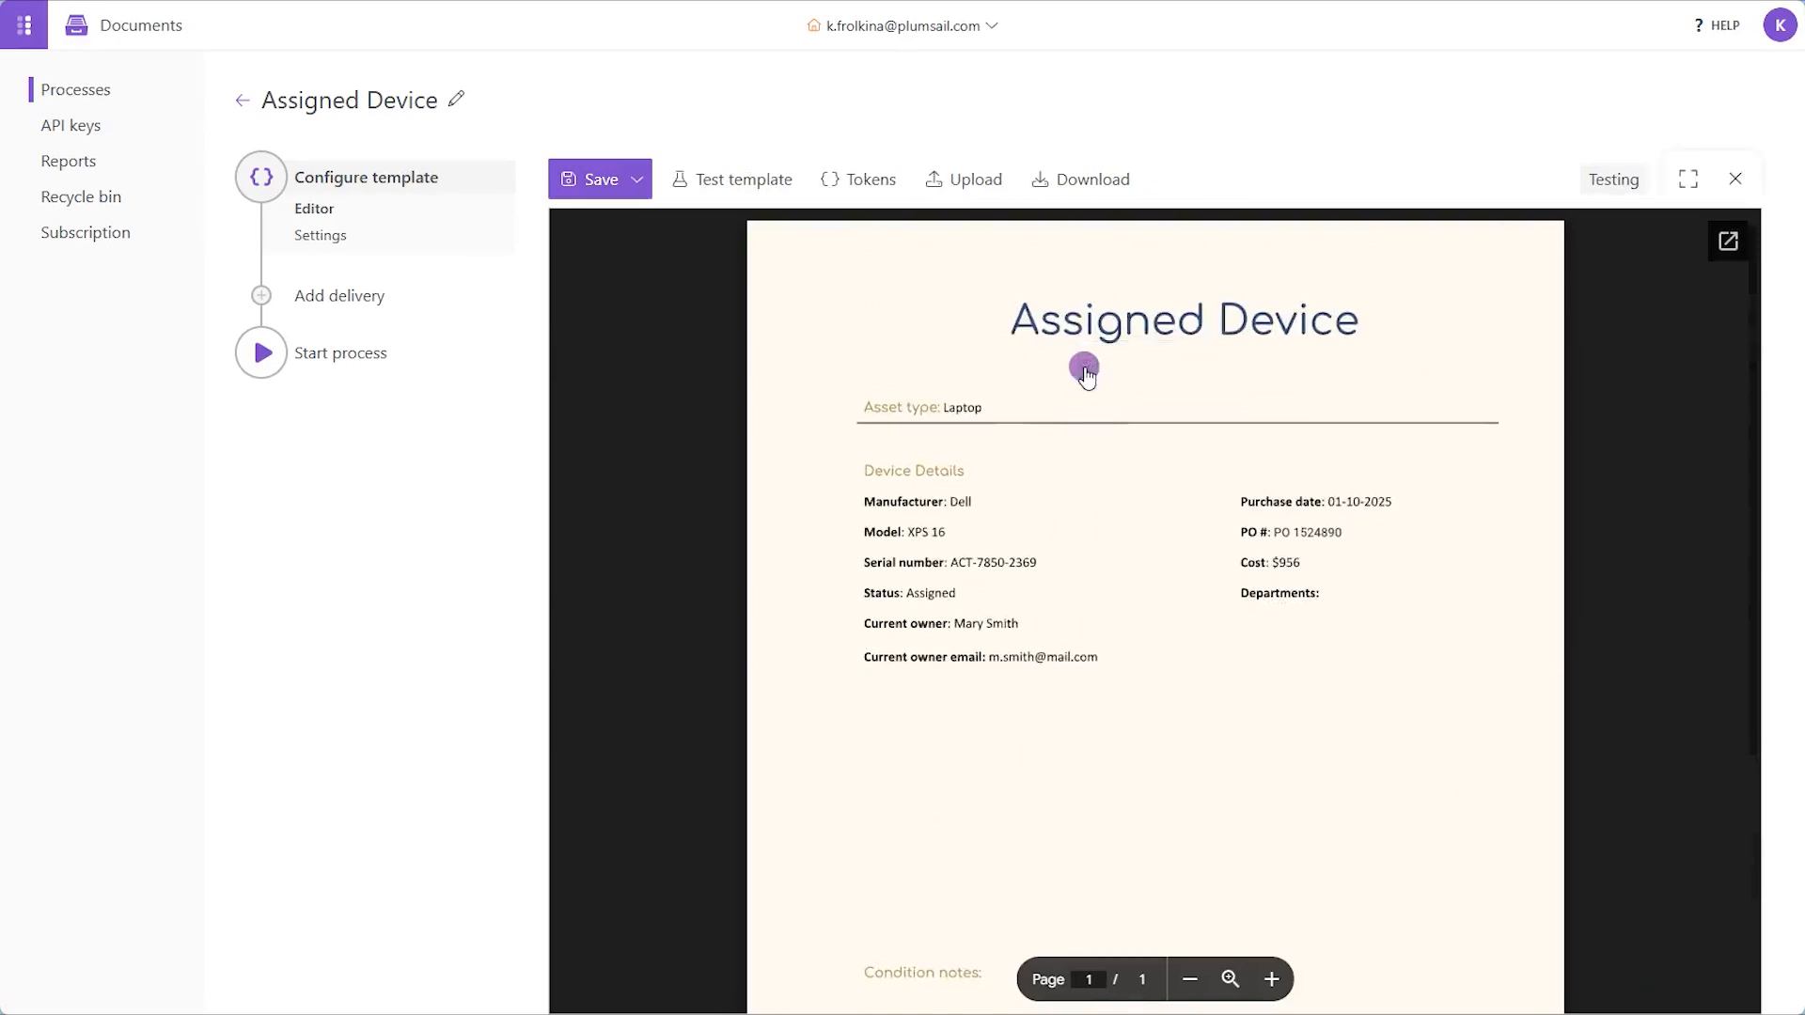
click(1468, 306)
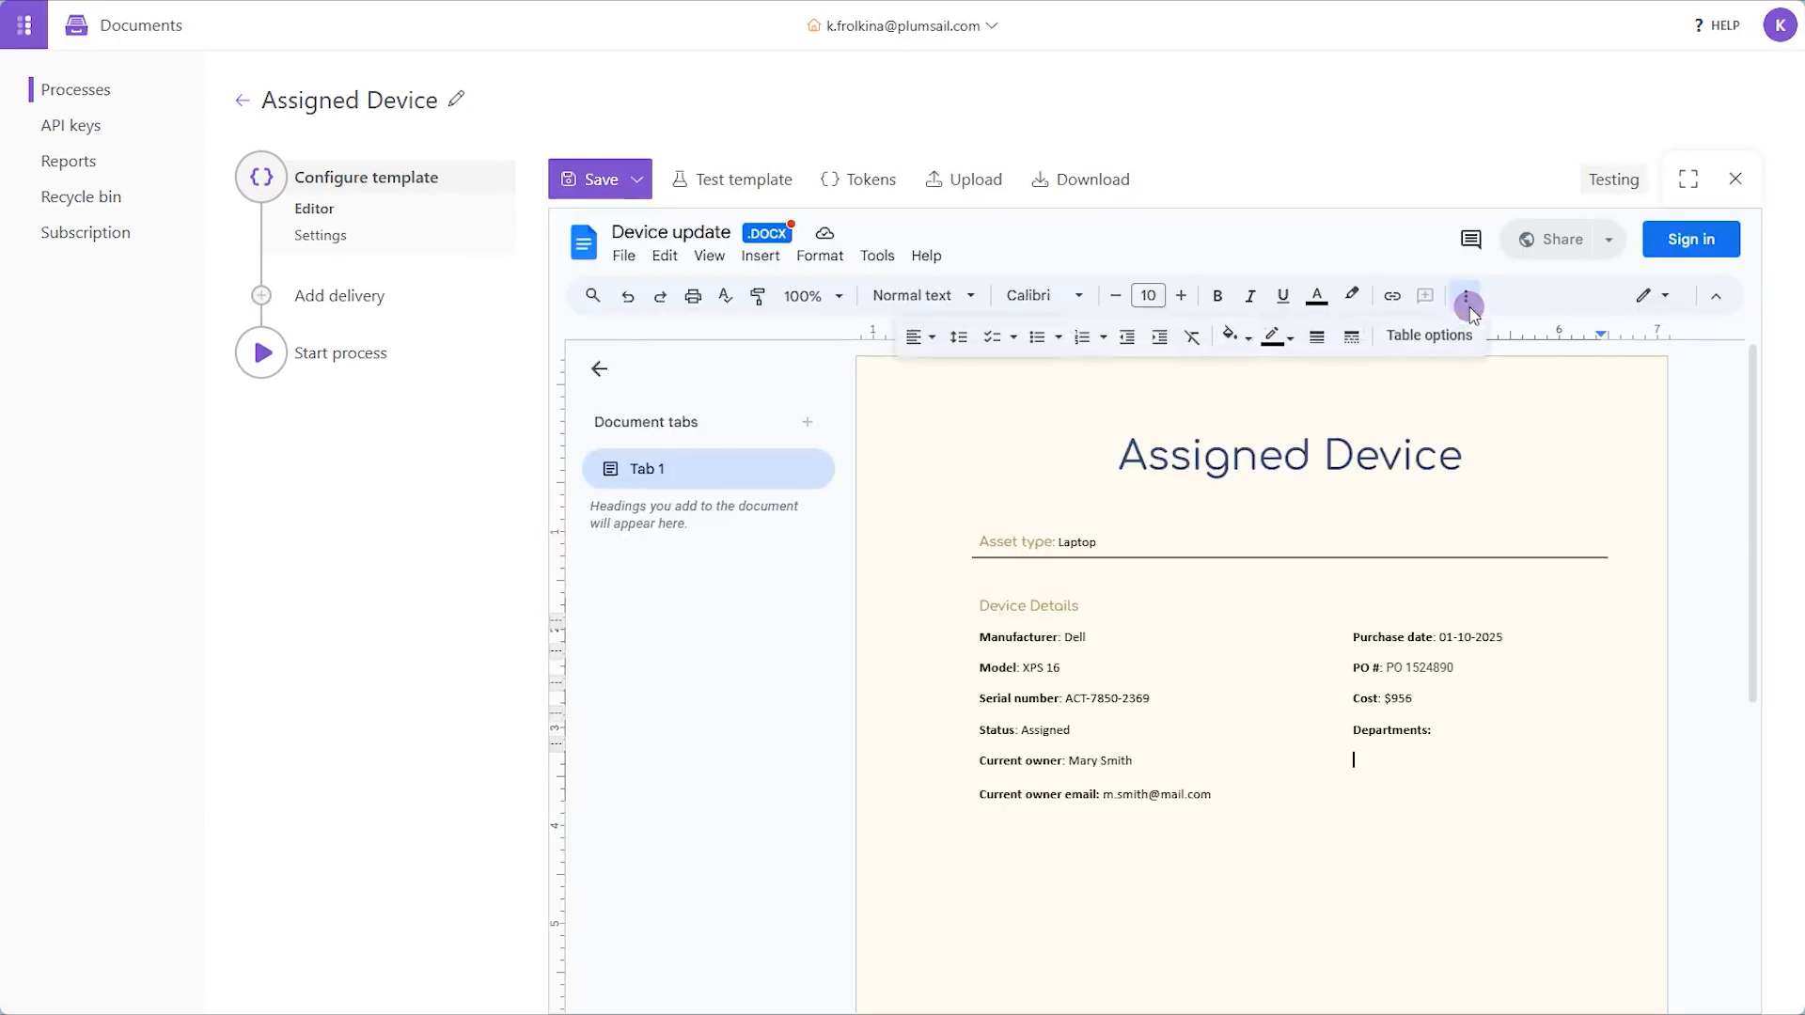
click(1058, 341)
click(1102, 337)
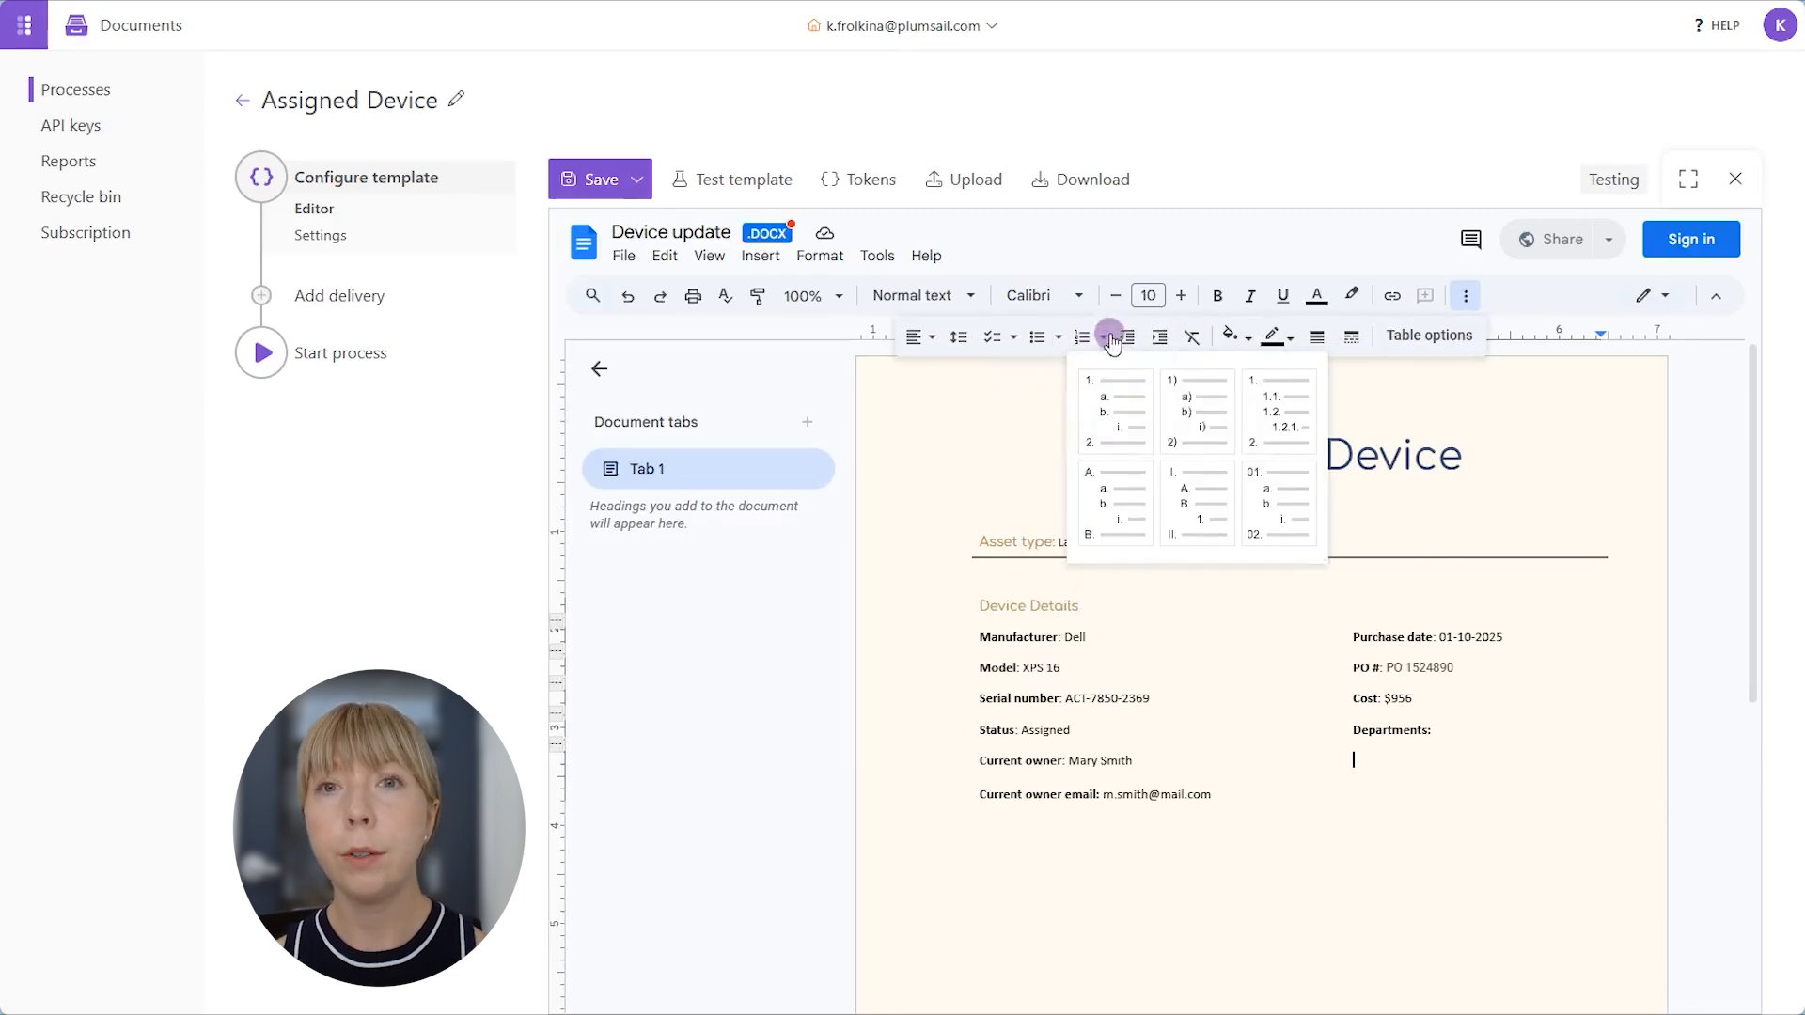
click(1058, 336)
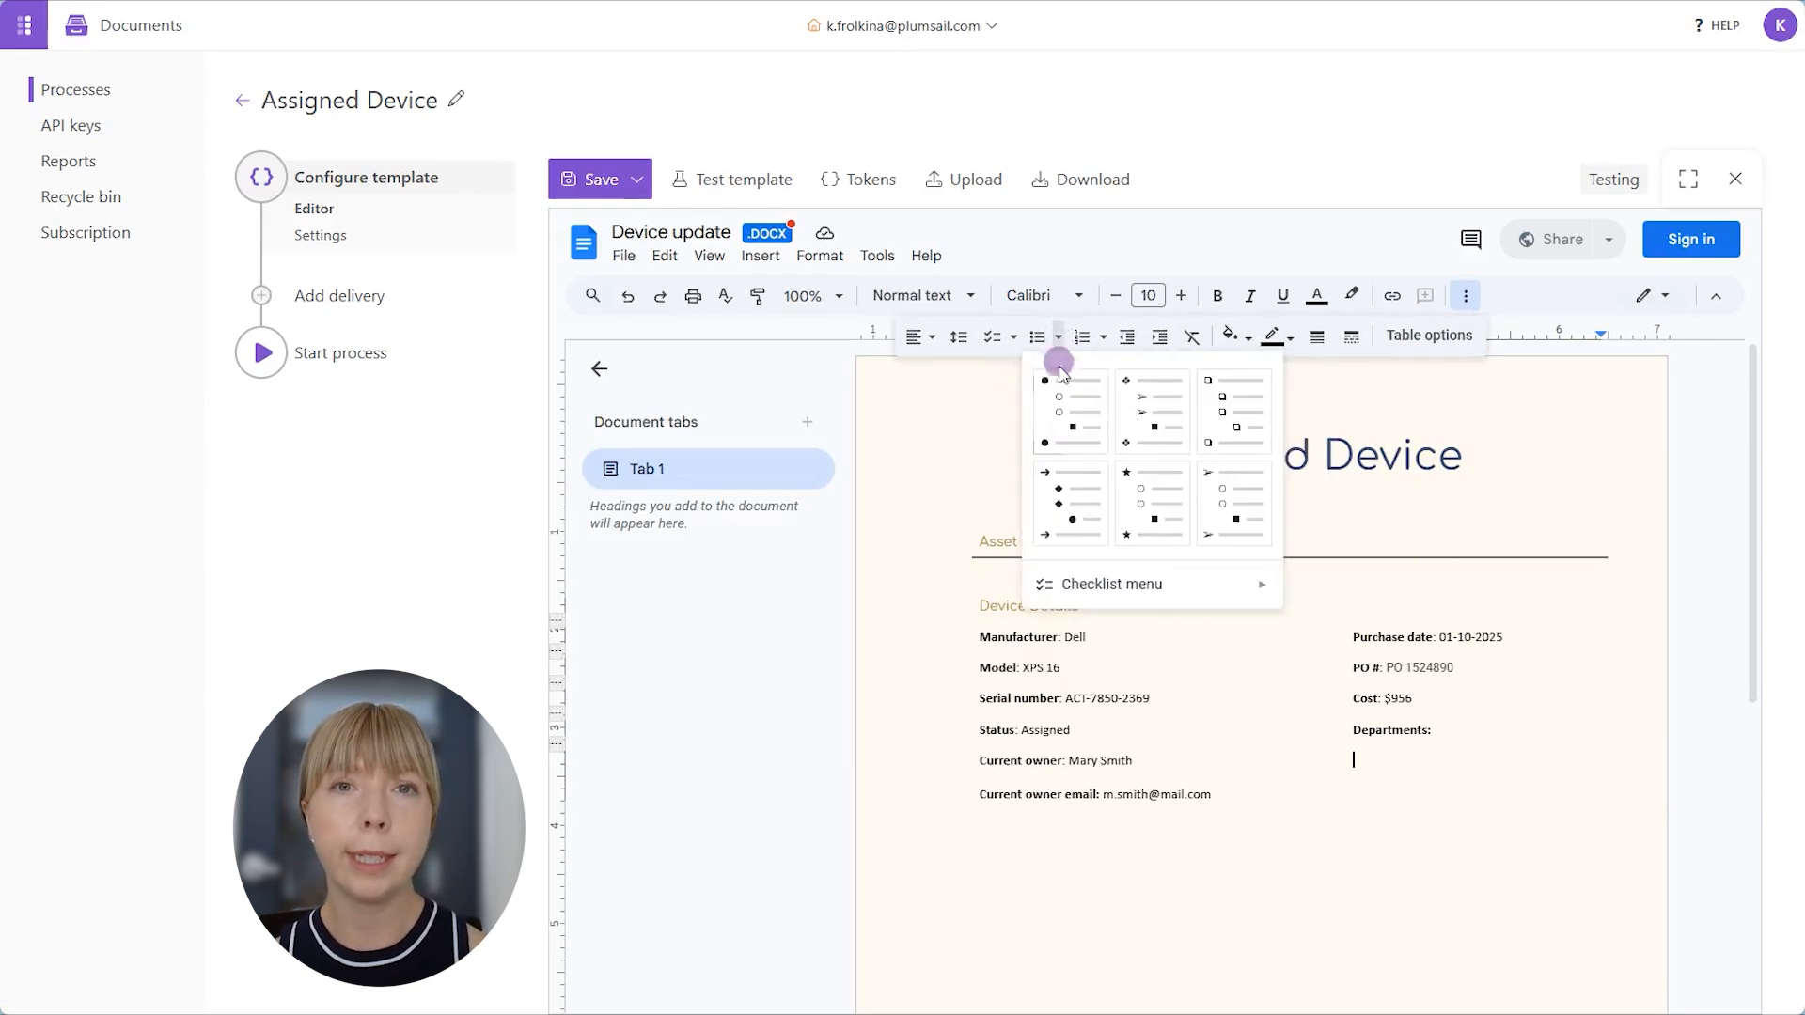
click(1062, 390)
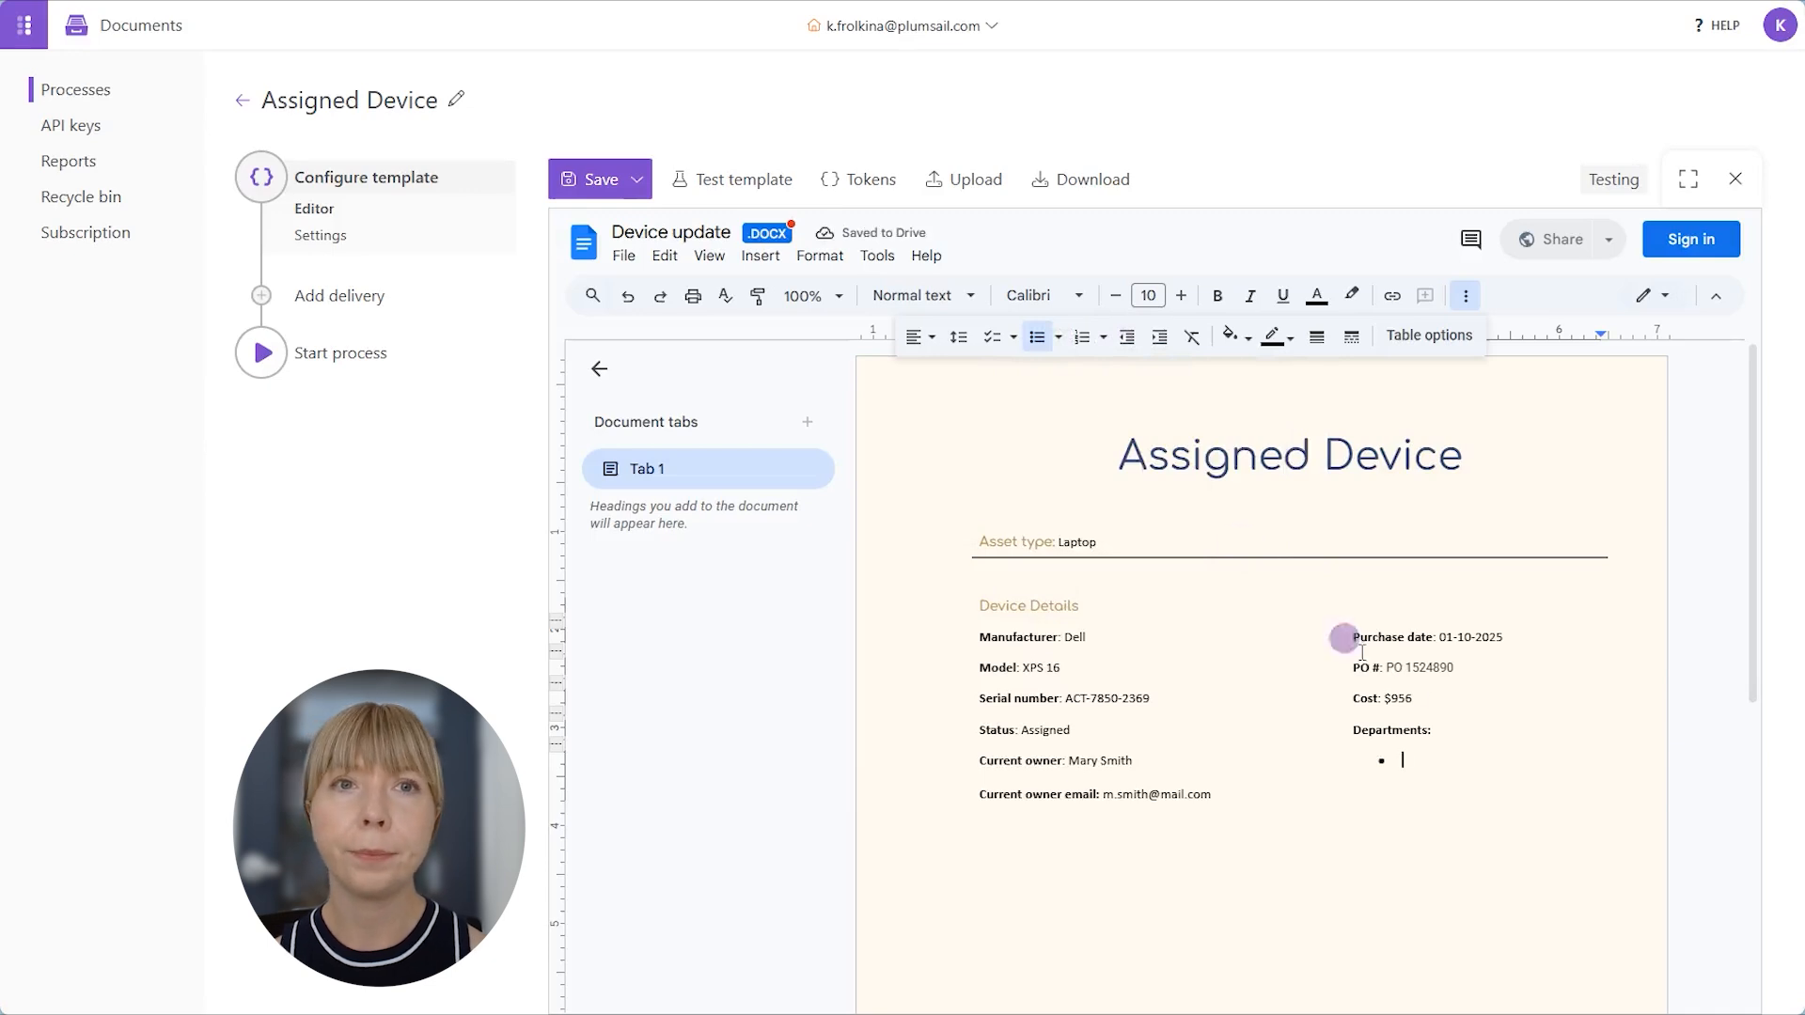
- Enter the token {{Department}} in the bullet under Departments and save the template
text({{)
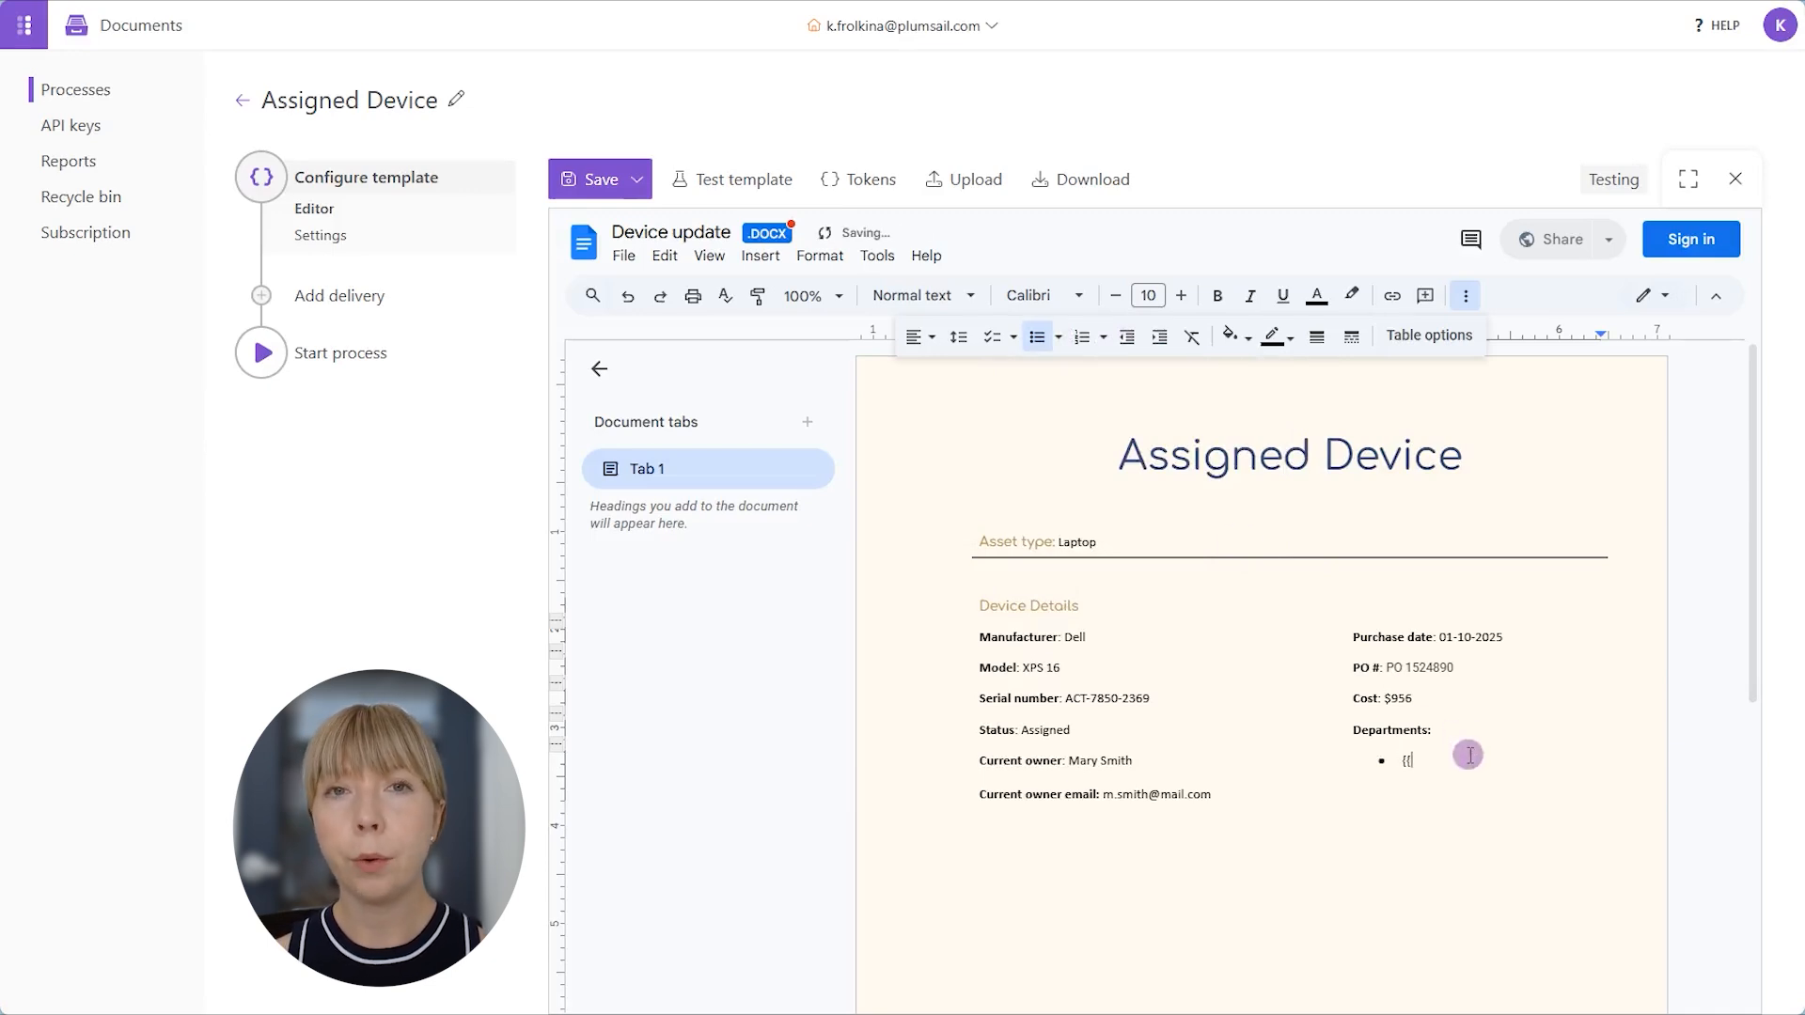
text(Department)
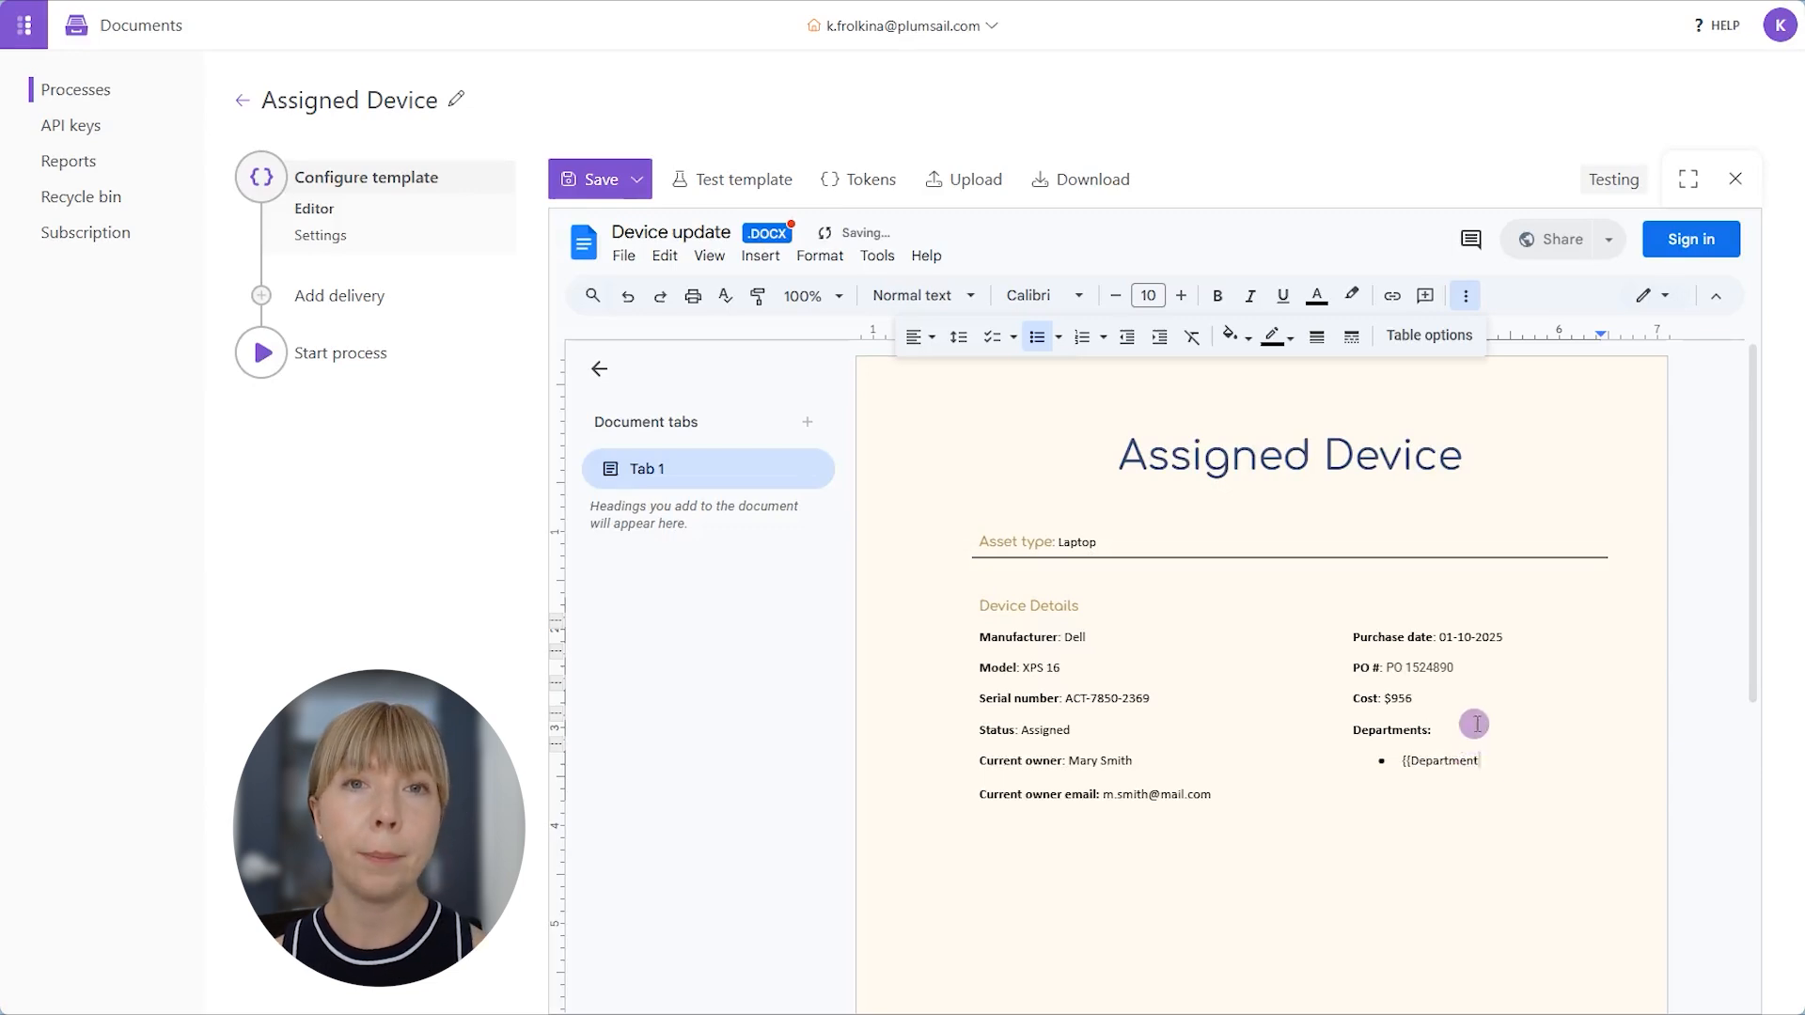
text(}})
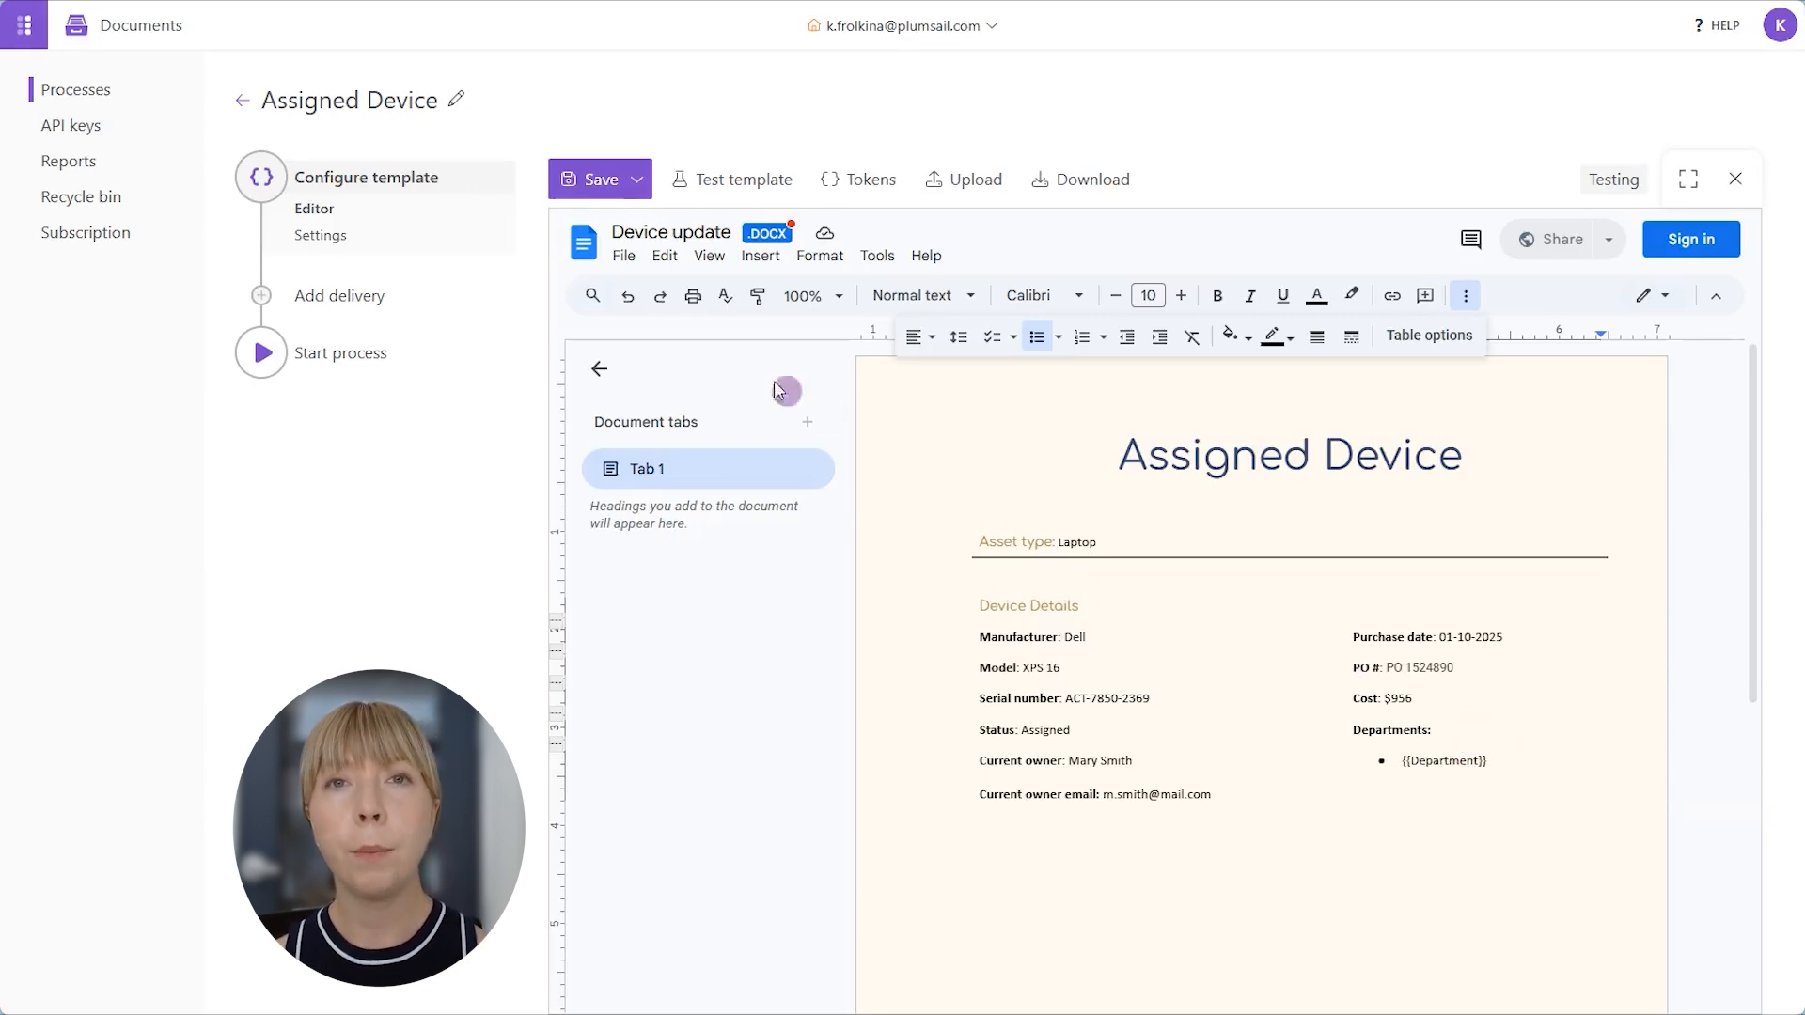
click(596, 179)
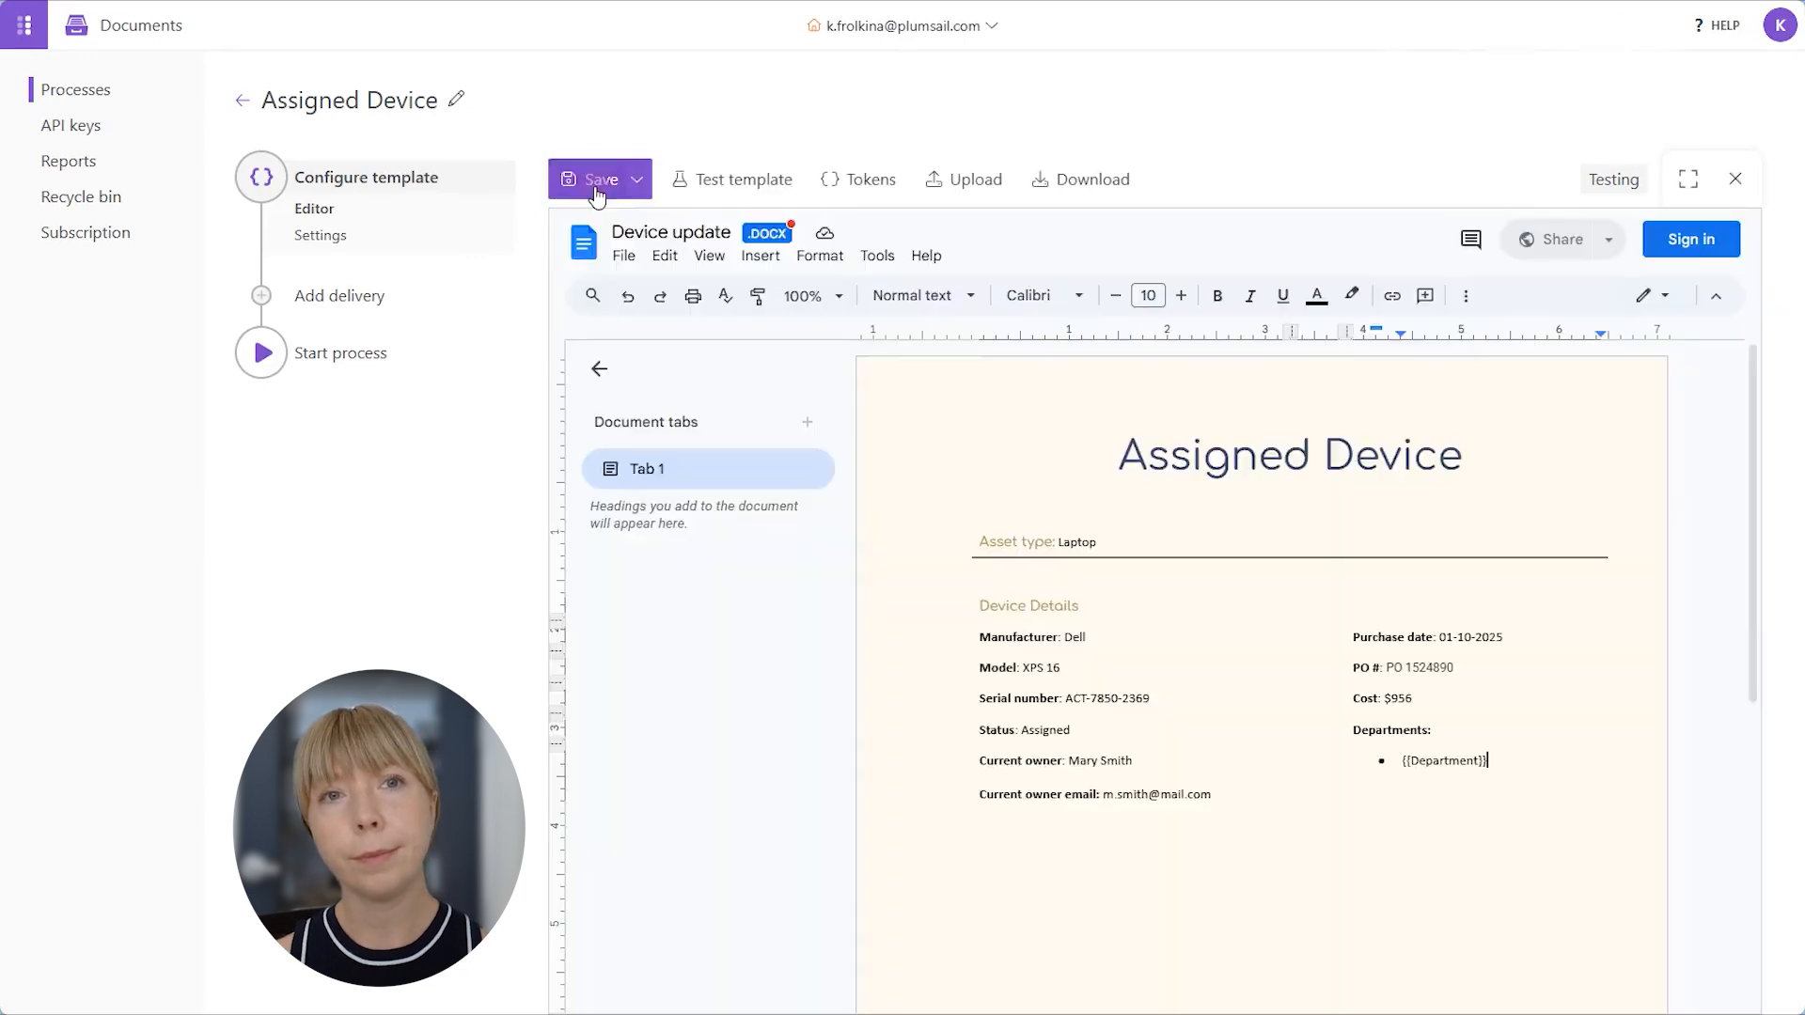
- Test the template with pasted JSON data containing three Department objects: P&L, HR and Operations
click(704, 192)
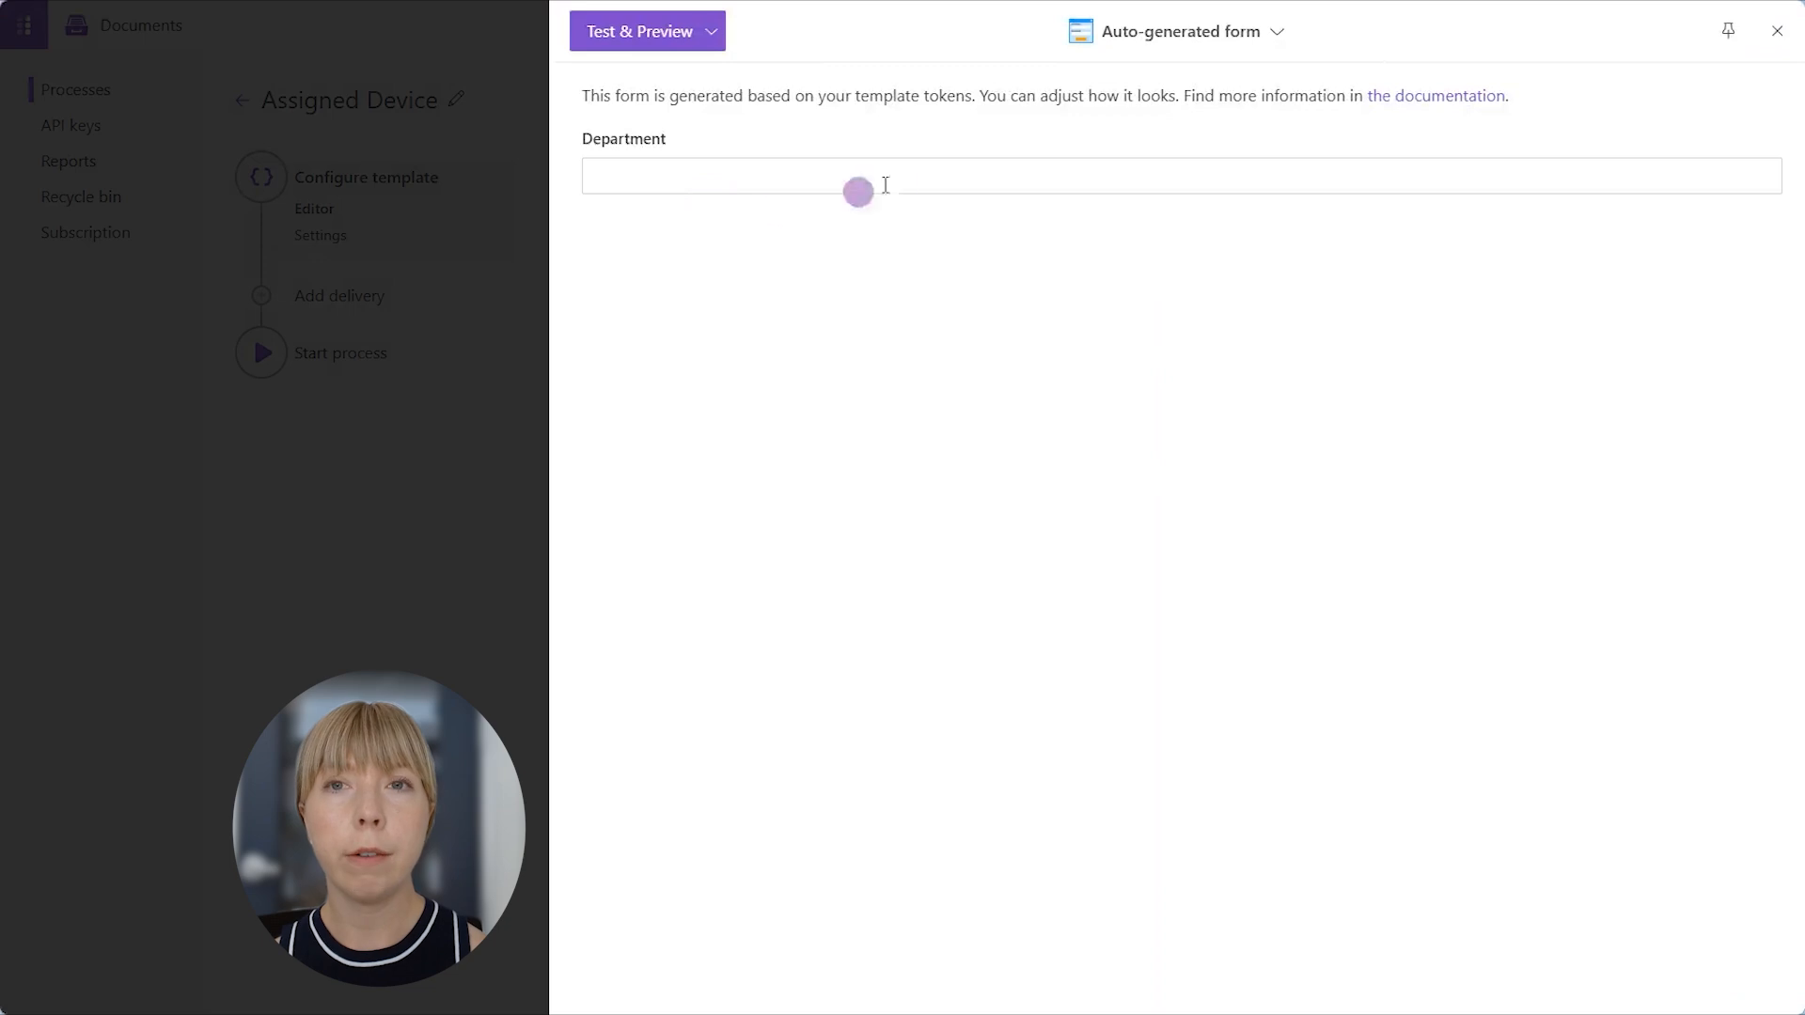
click(1277, 36)
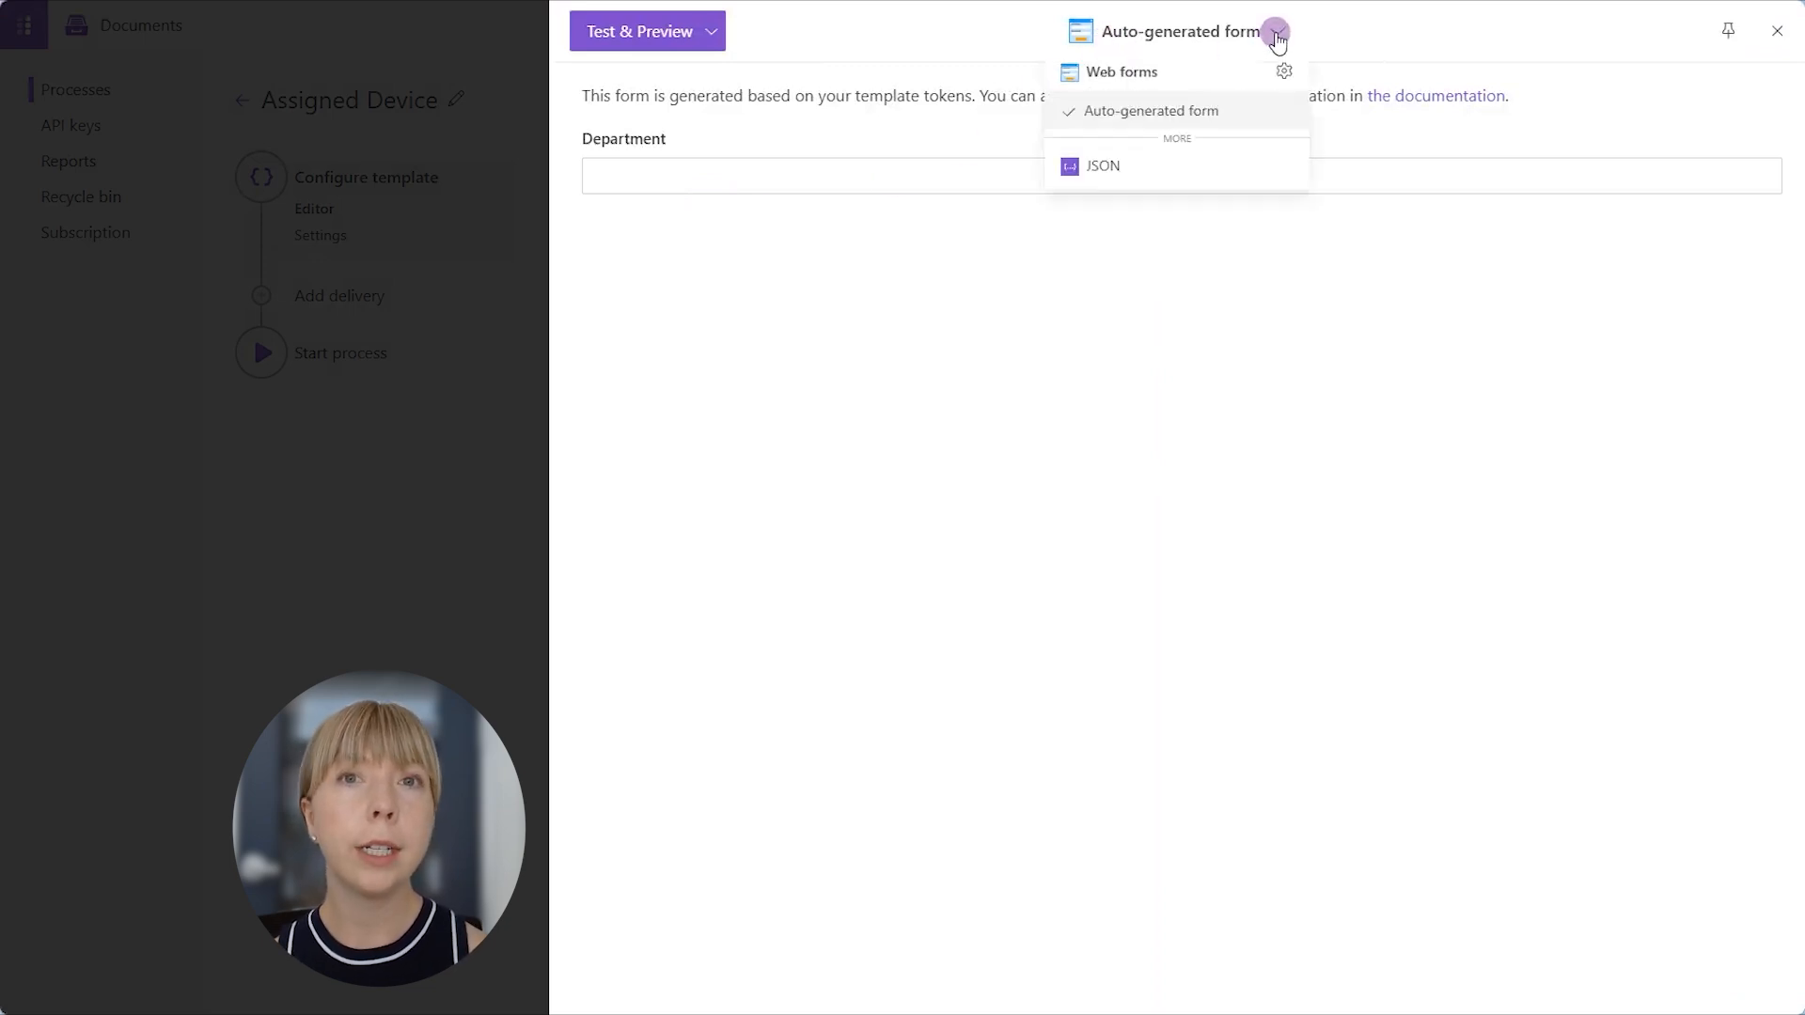
click(1230, 160)
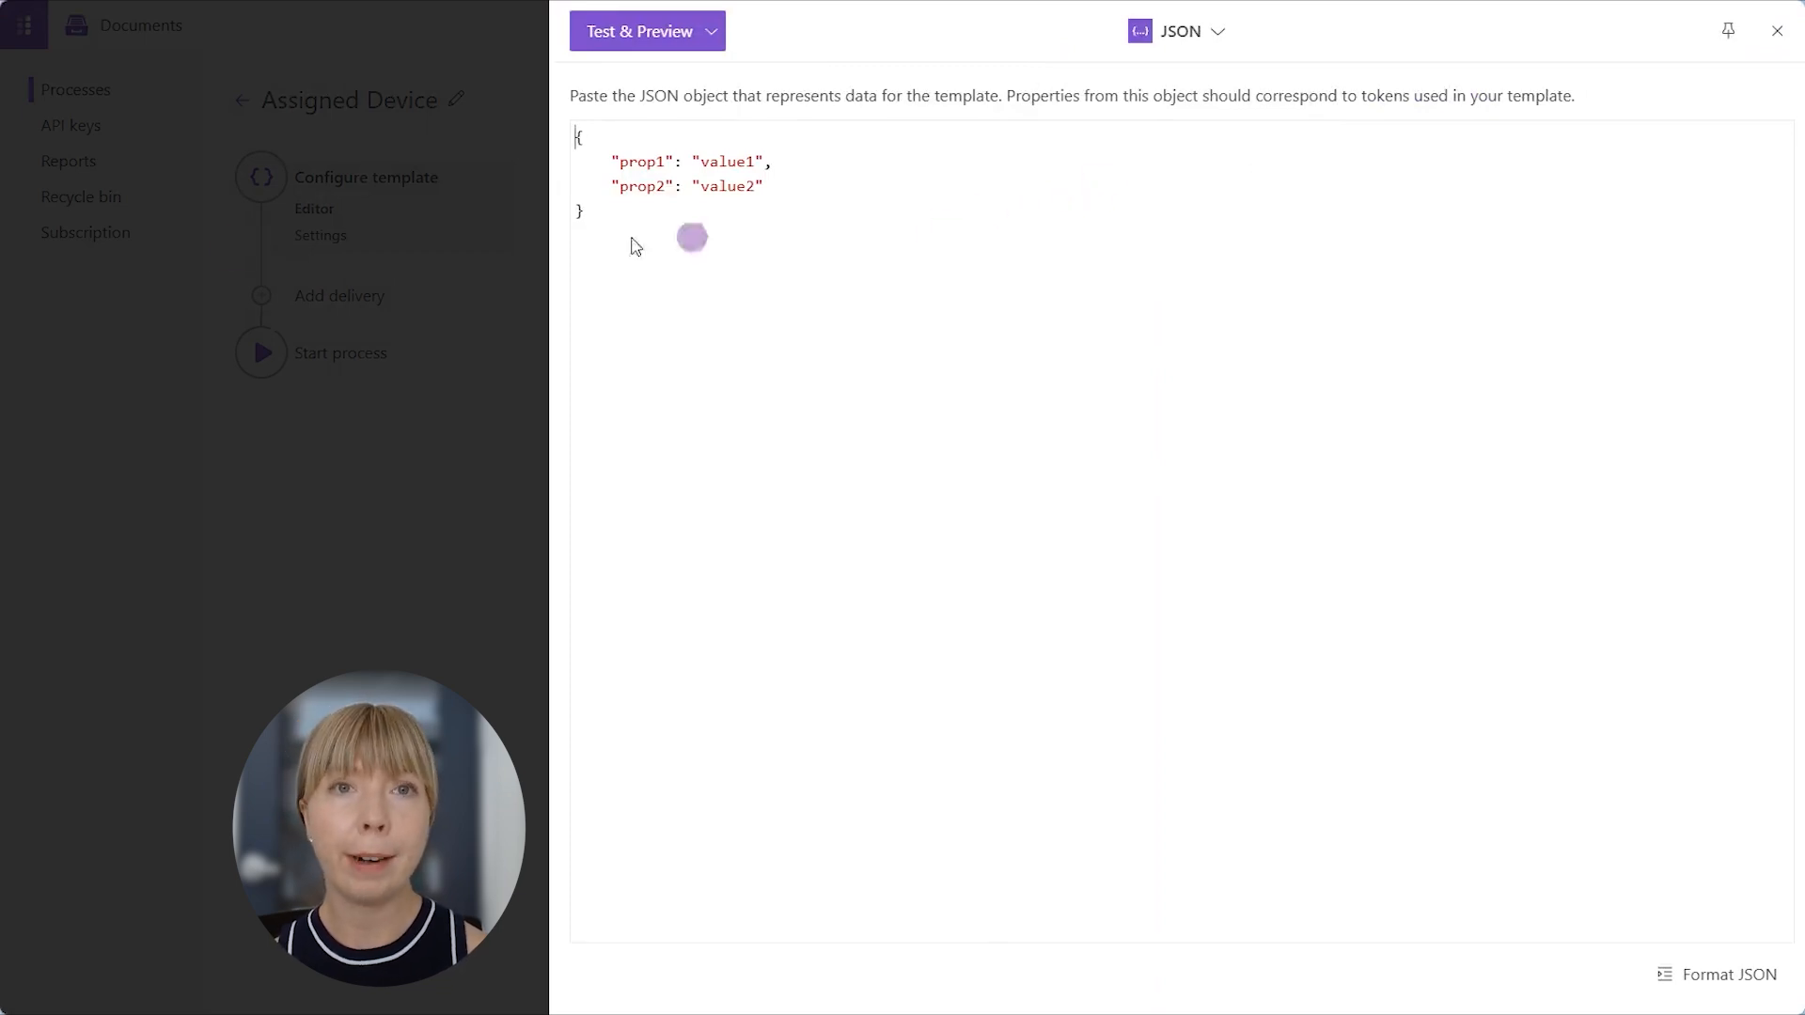
click(729, 267)
key(ctrl+a)
text([     {         "Department": "P&L"     },     {         "Department": "HR"     },     {         "Department": "Operations"     } ])
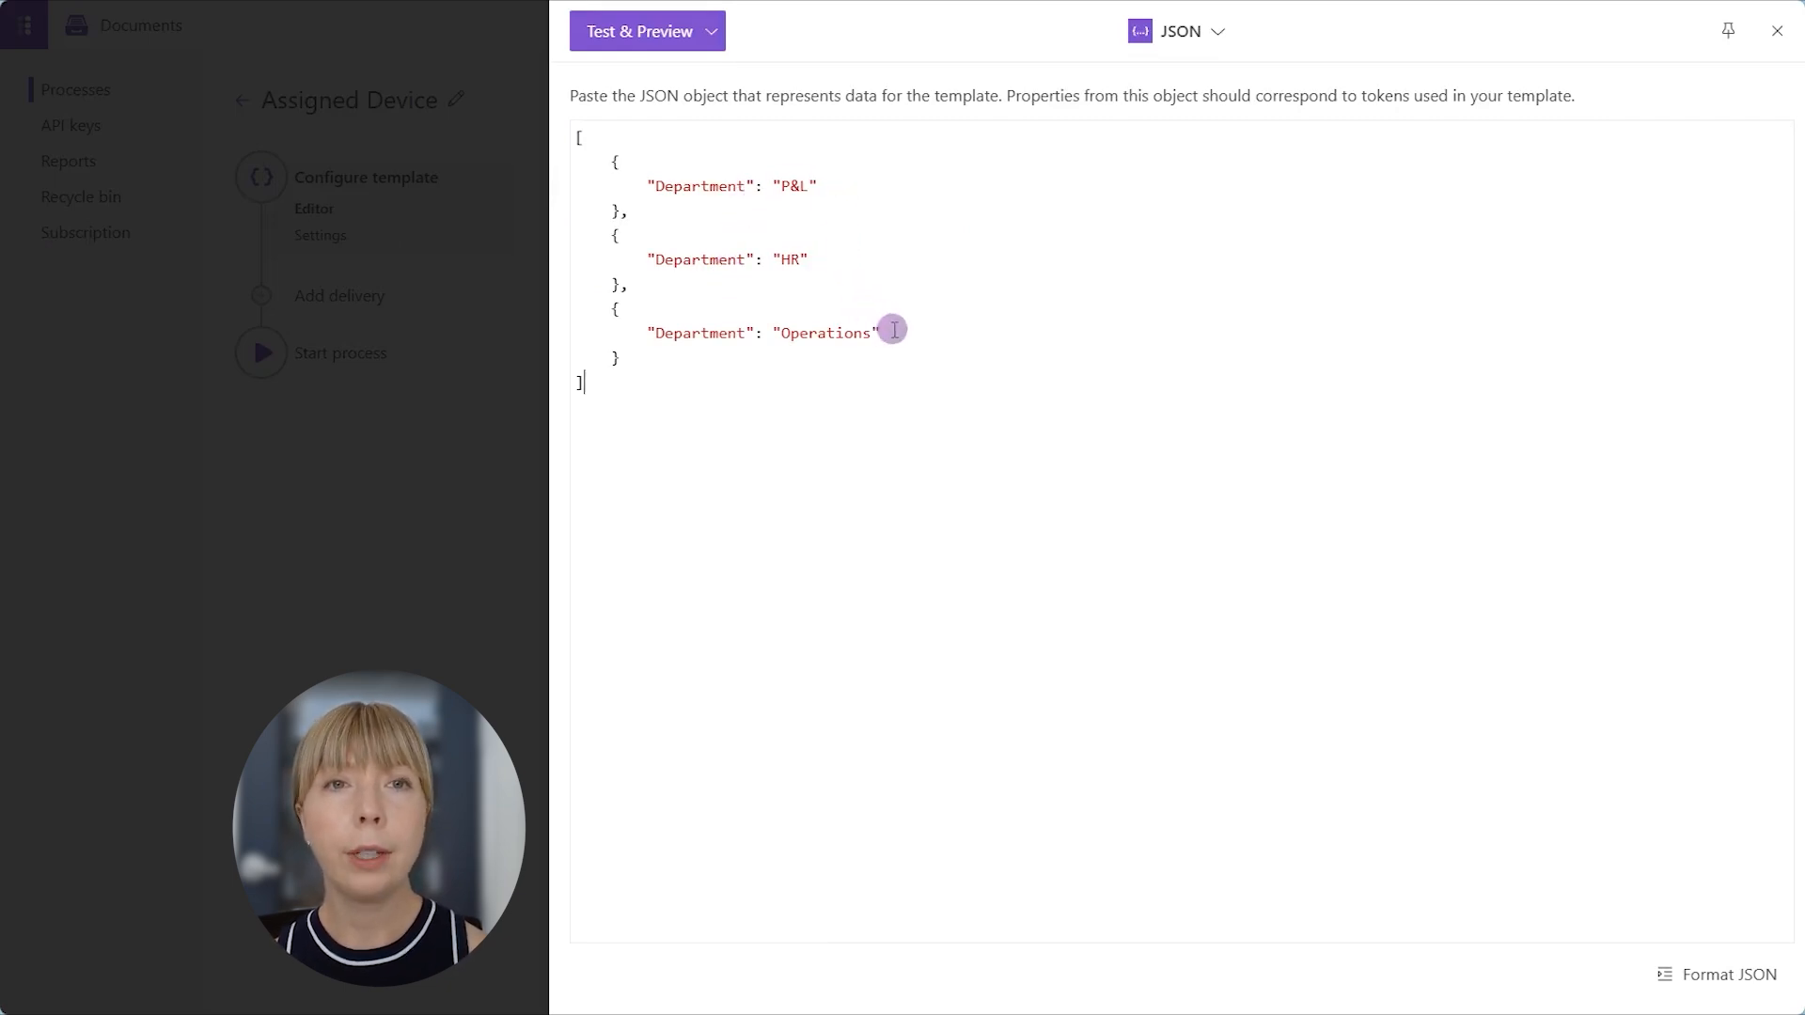
click(609, 40)
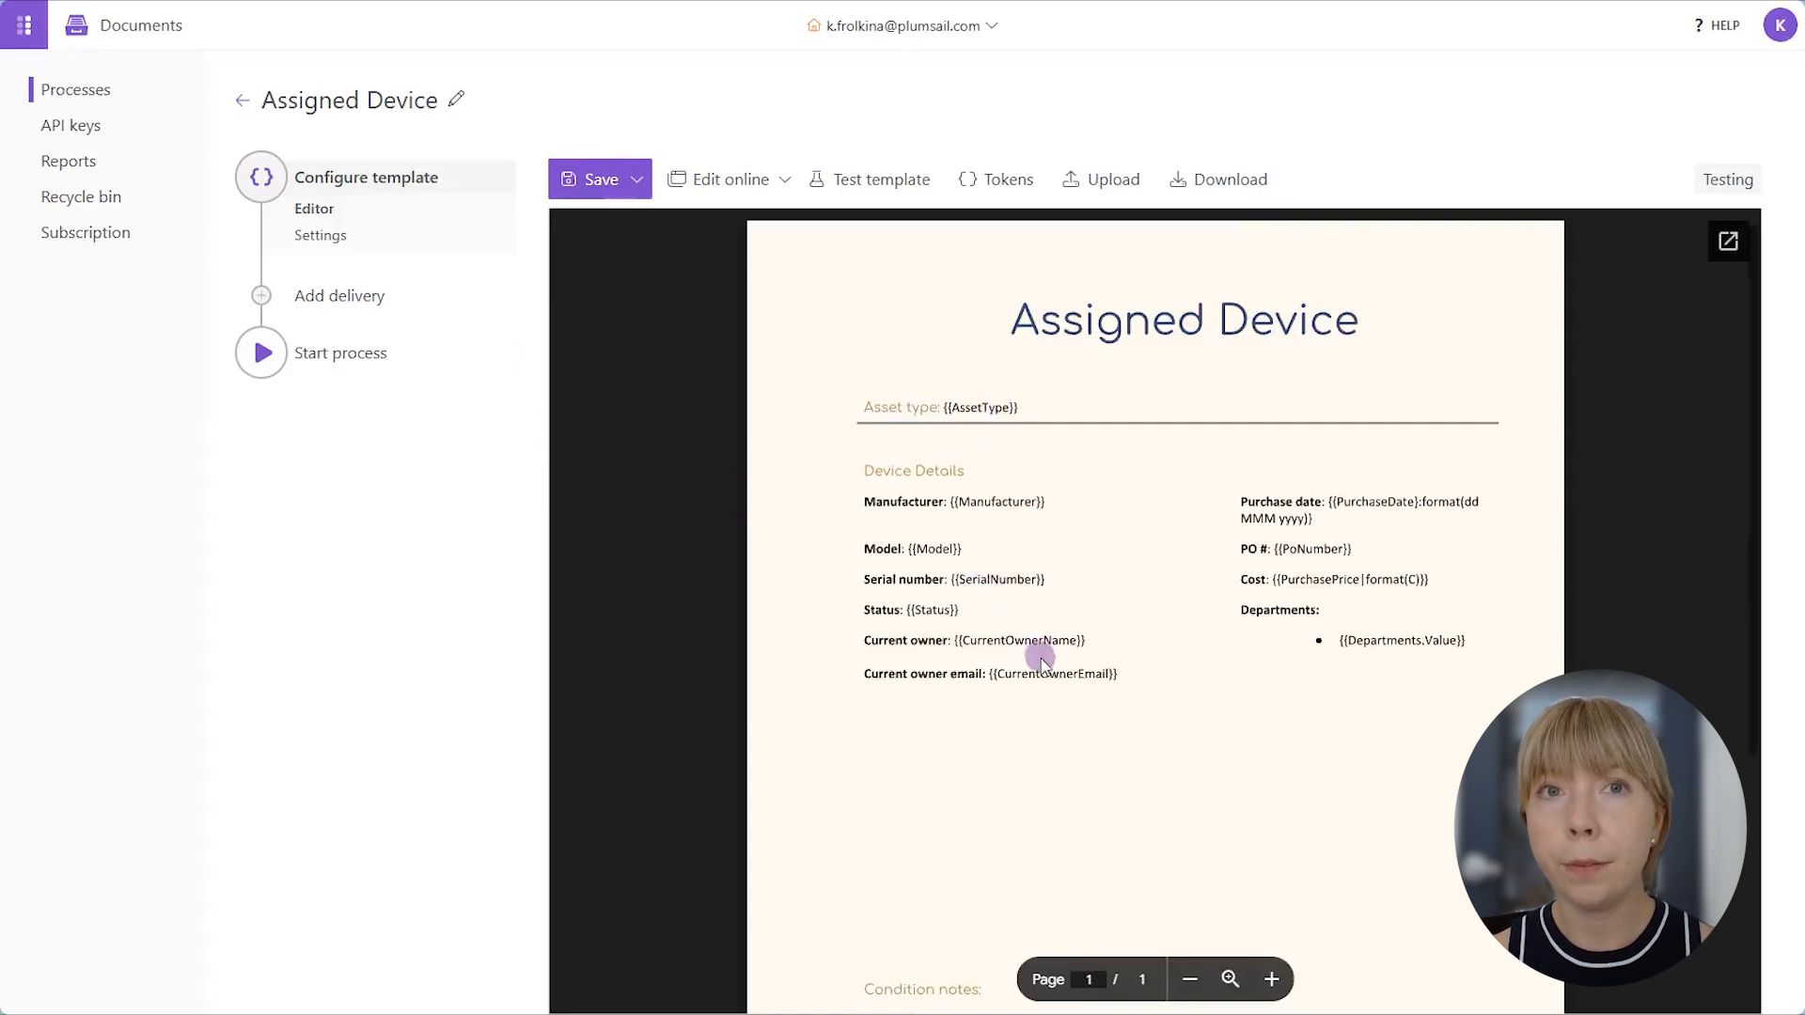
- Highlight the {{Departments.Value}} token in the template preview, and switch the template mode to Production in the settings
double_click(1450, 647)
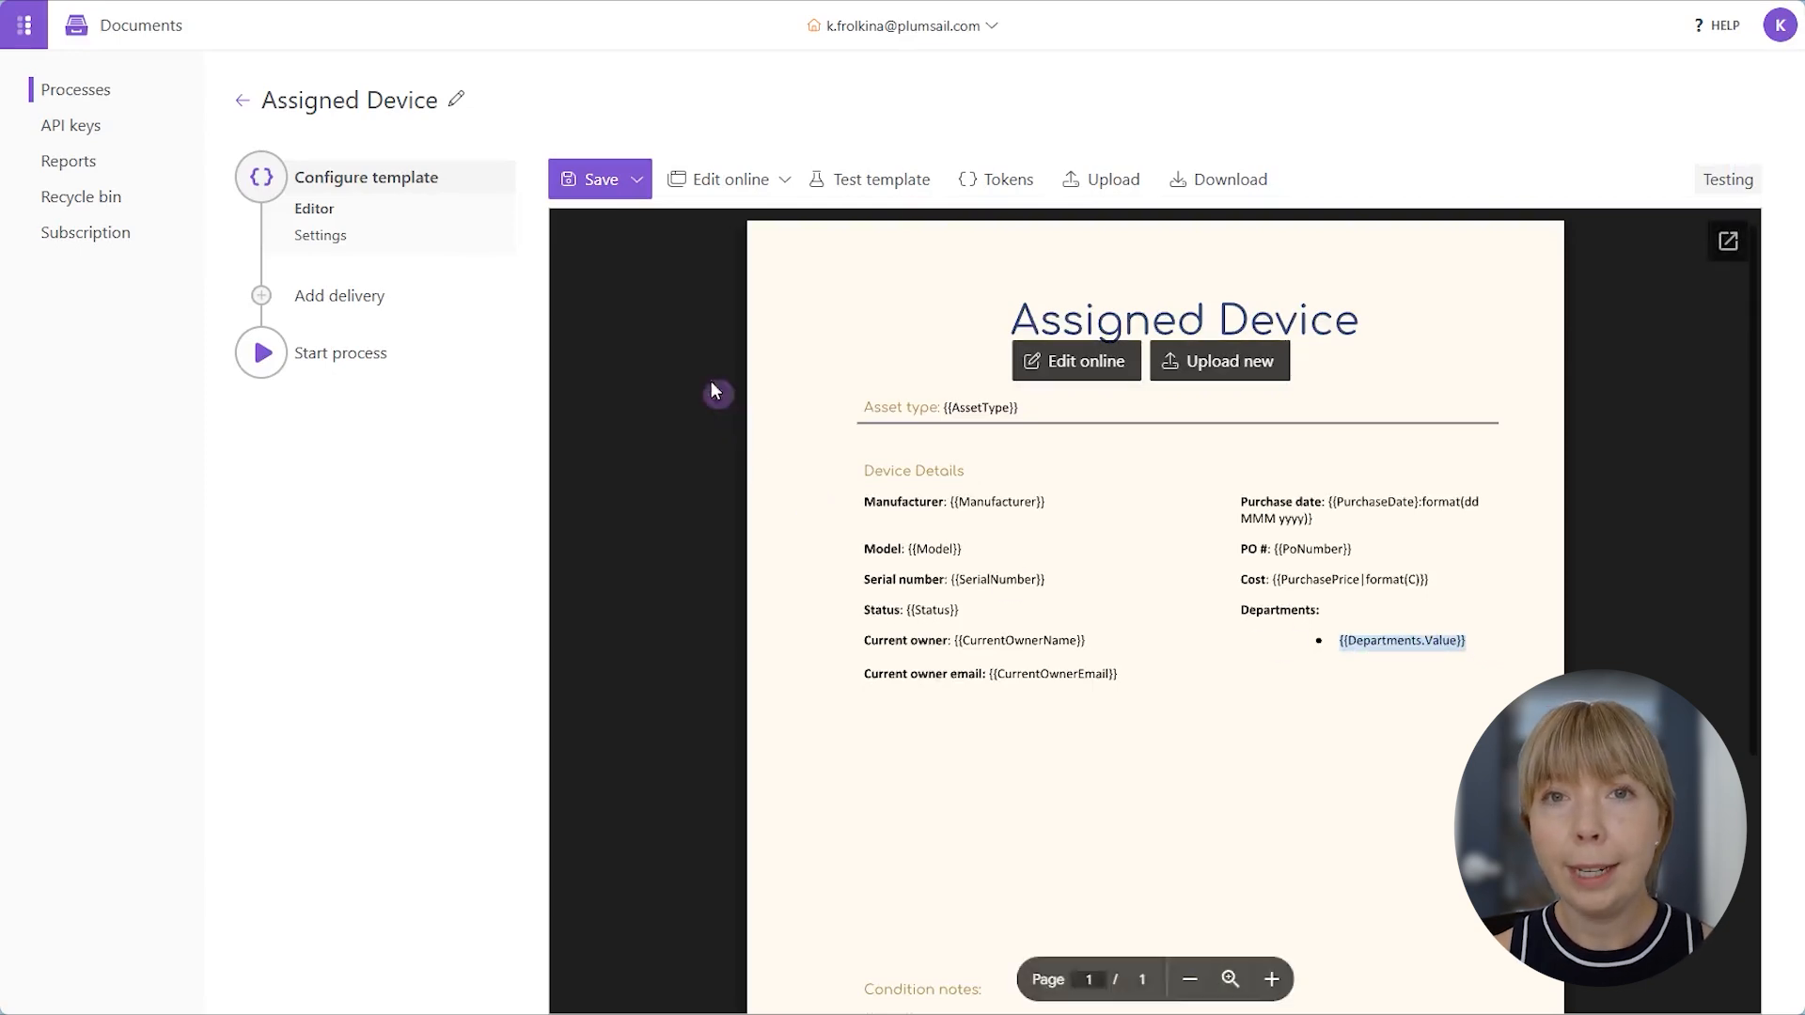
click(624, 216)
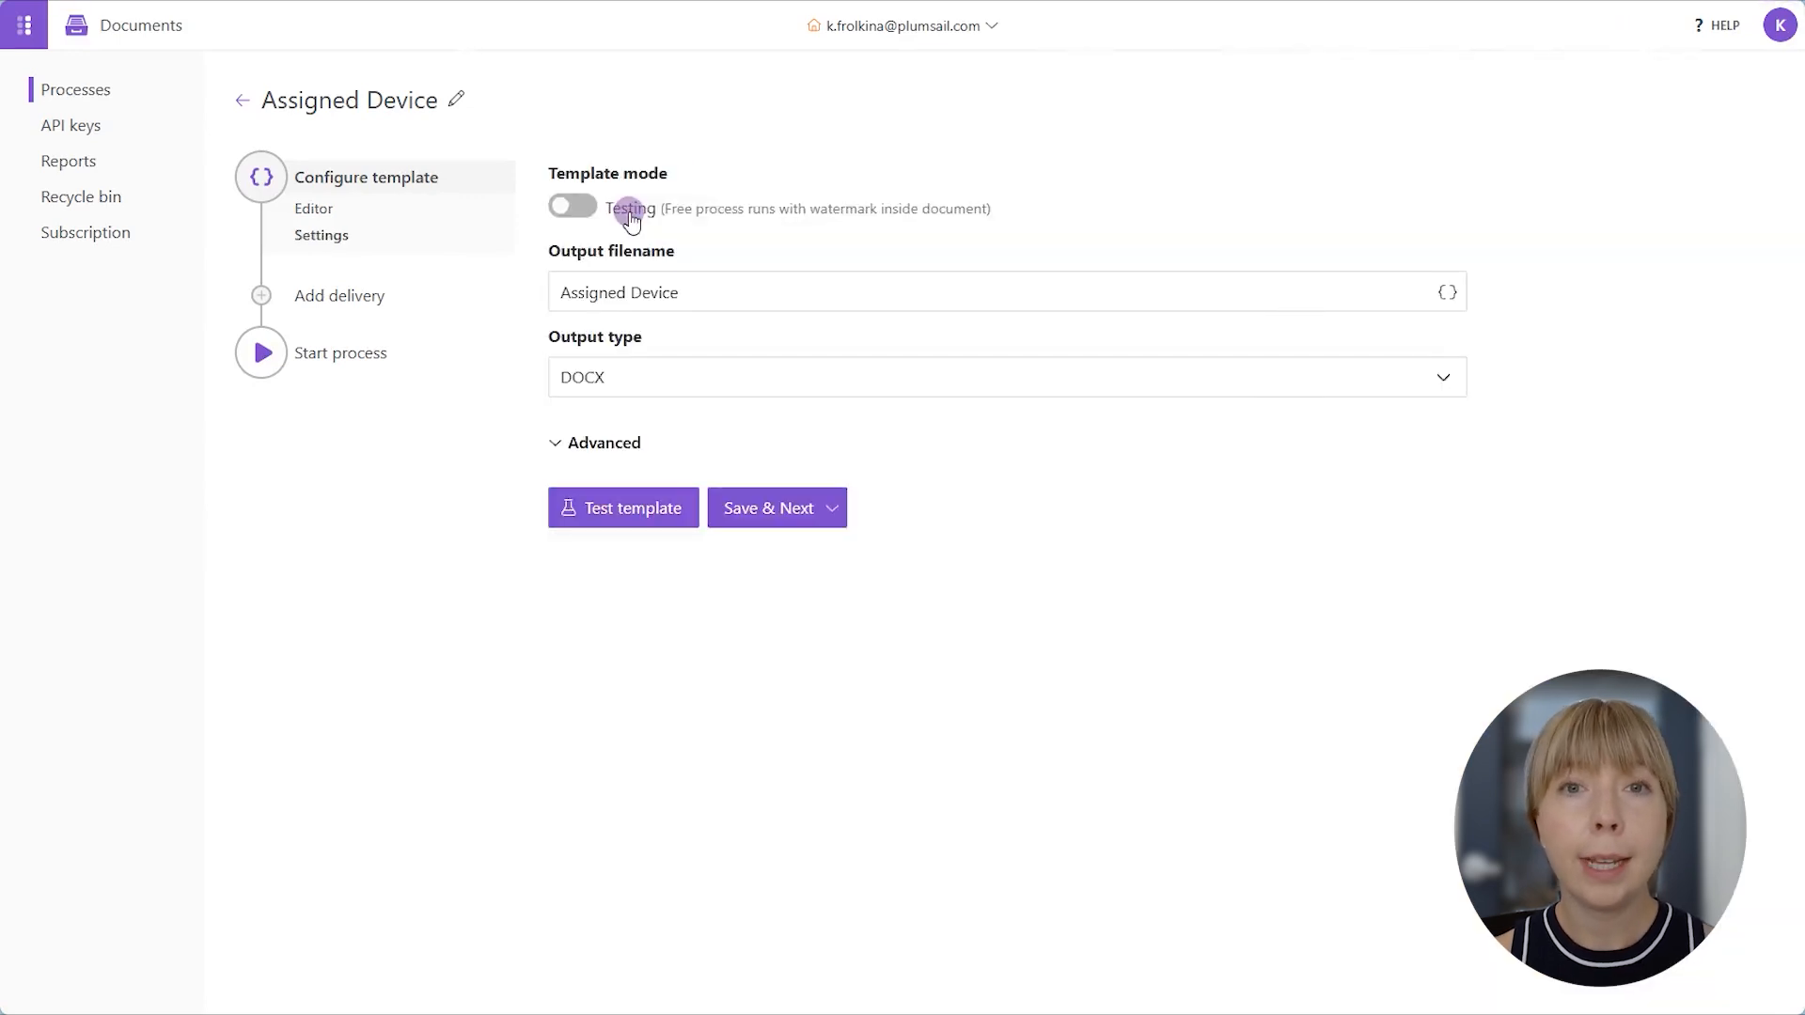
click(564, 209)
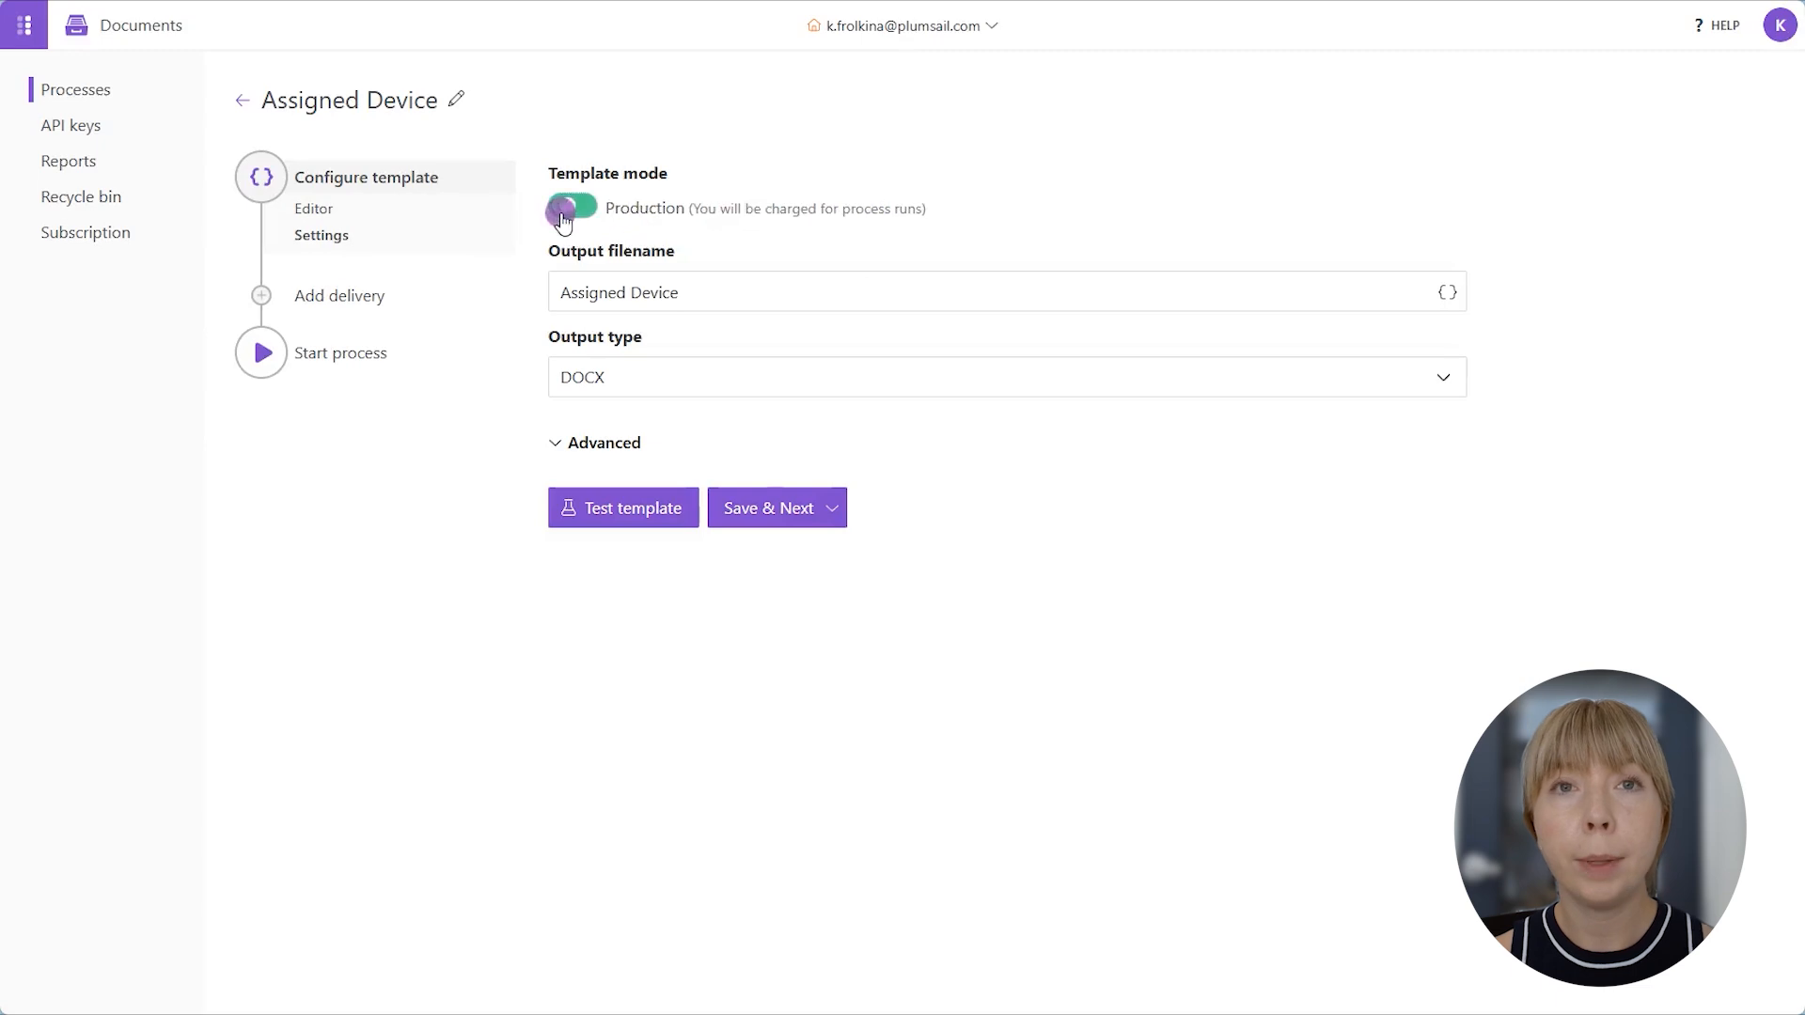
- Append the {{AssetType}} and {{Manufacturer}} tokens to the output filename after Assigned Device
click(672, 293)
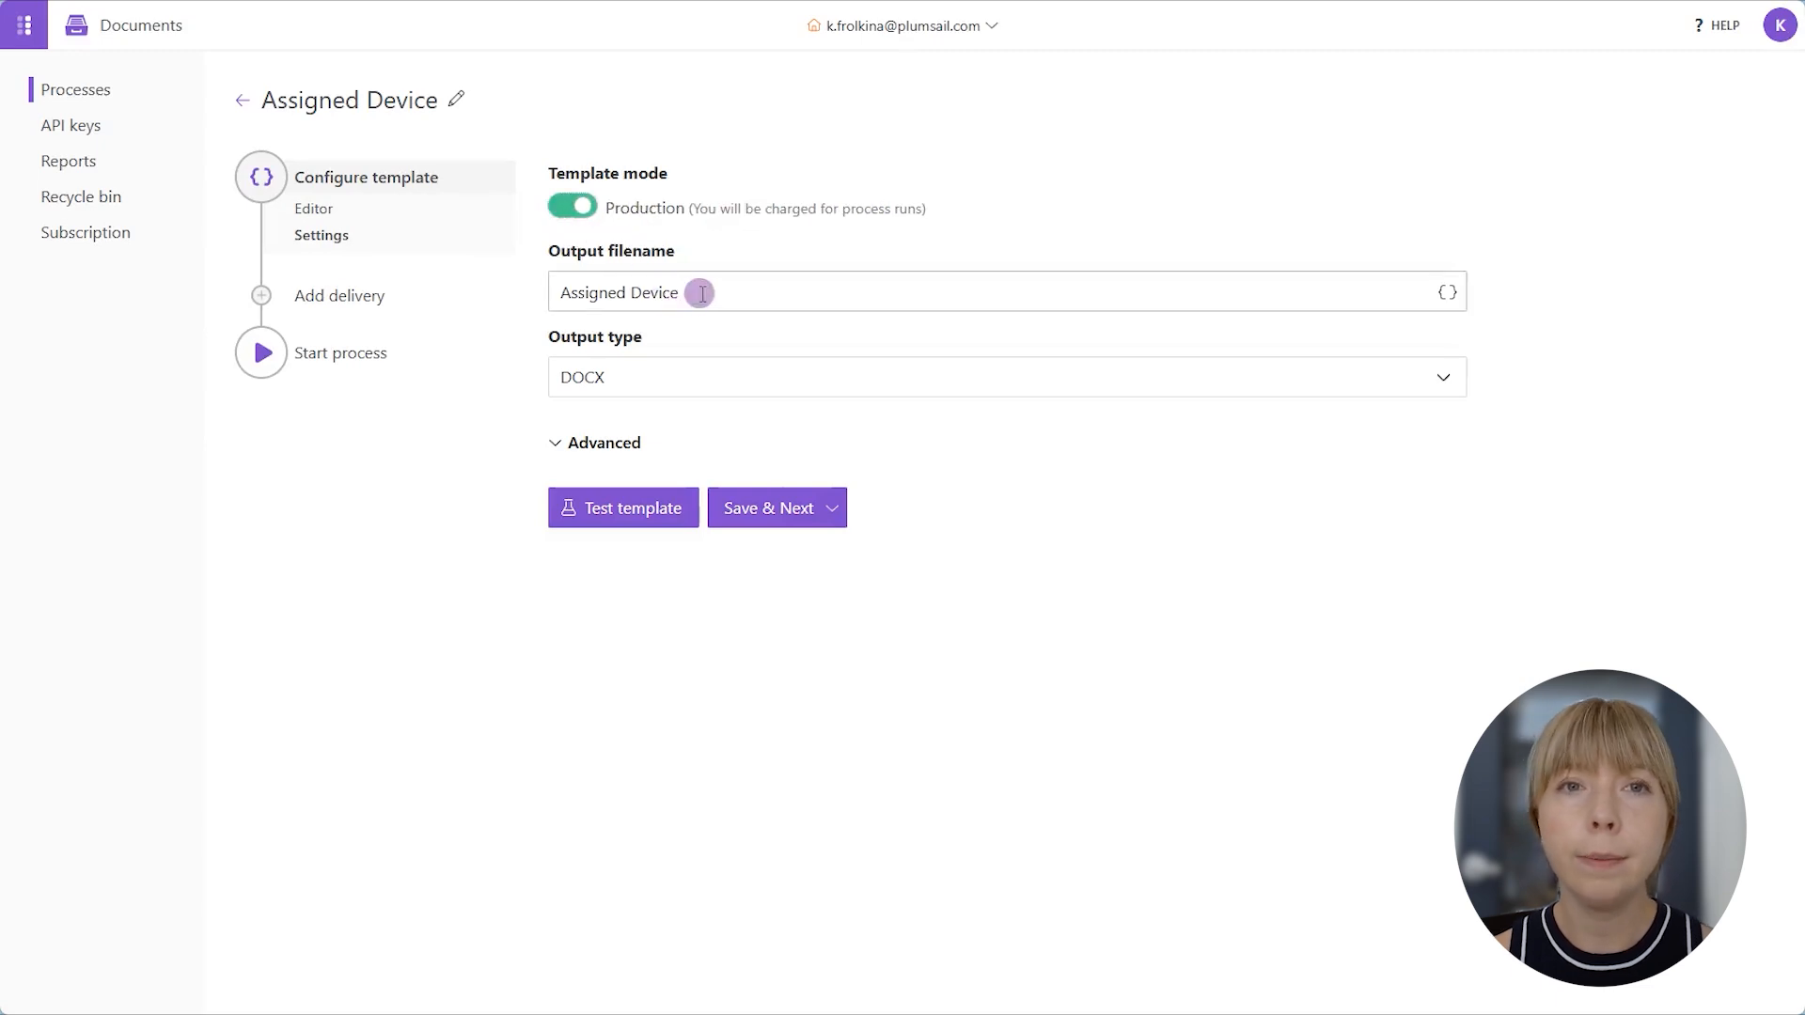
click(702, 294)
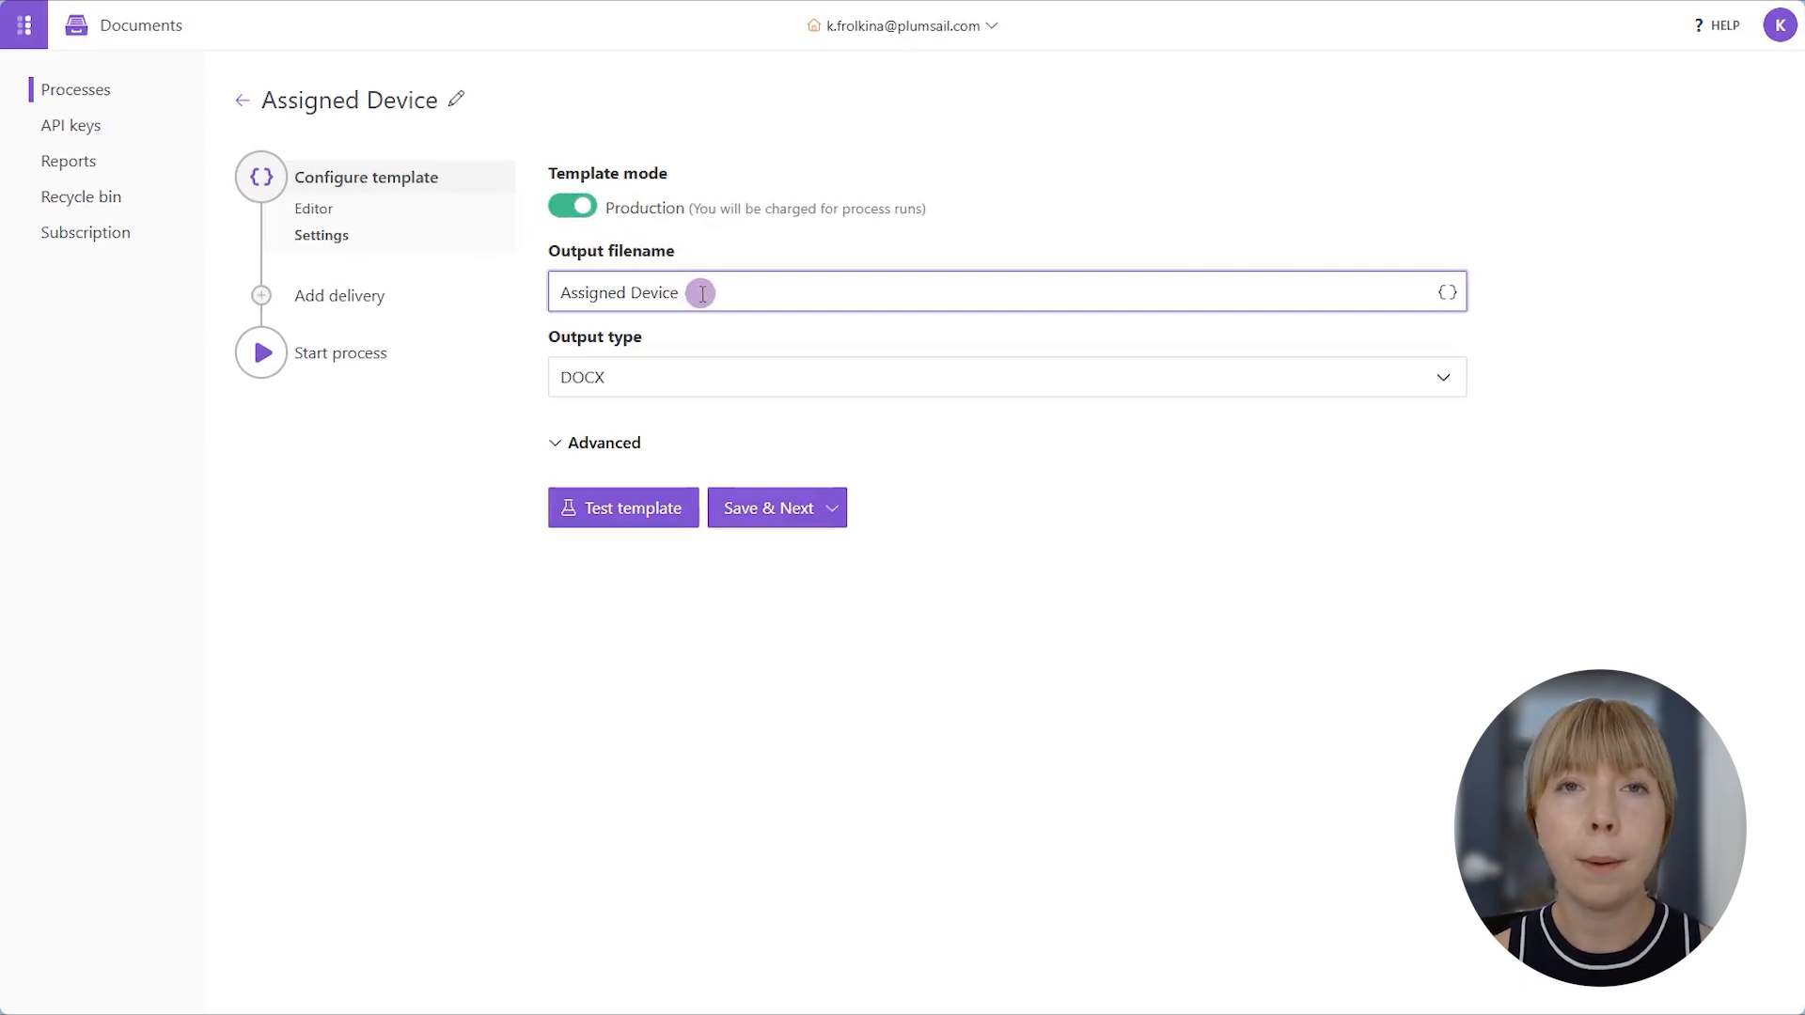
click(1444, 288)
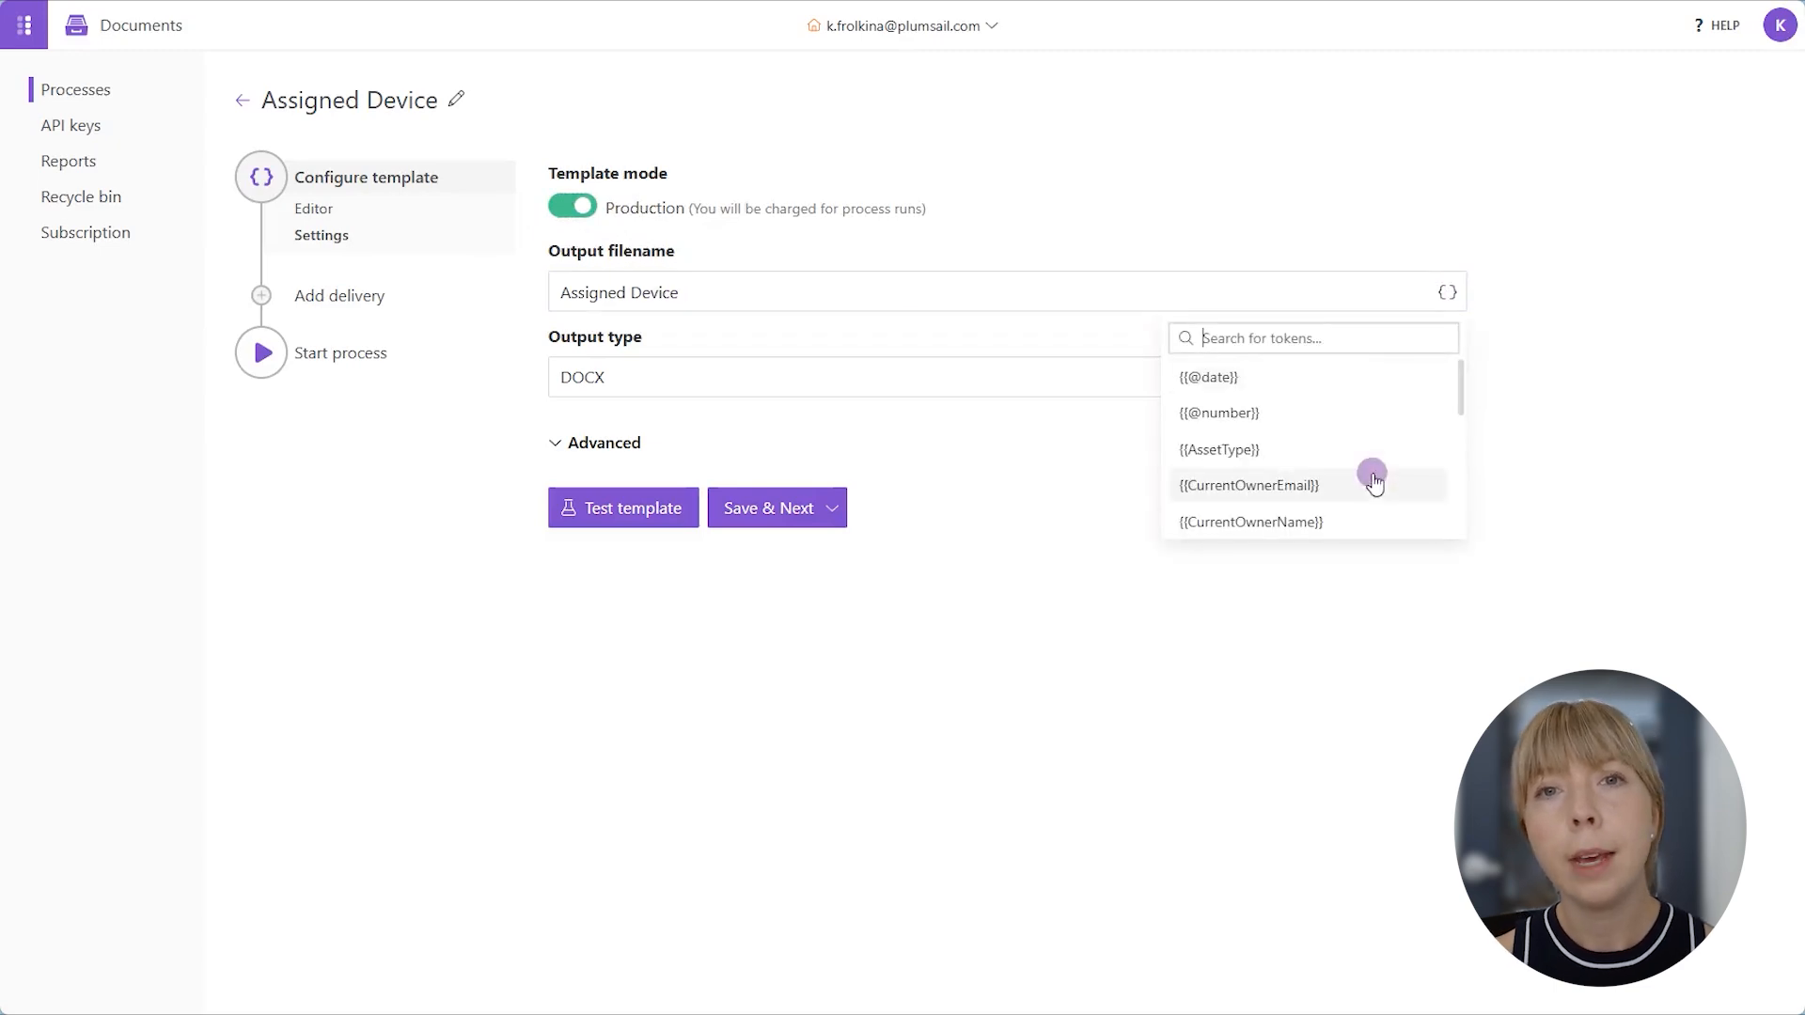
click(1371, 461)
click(872, 294)
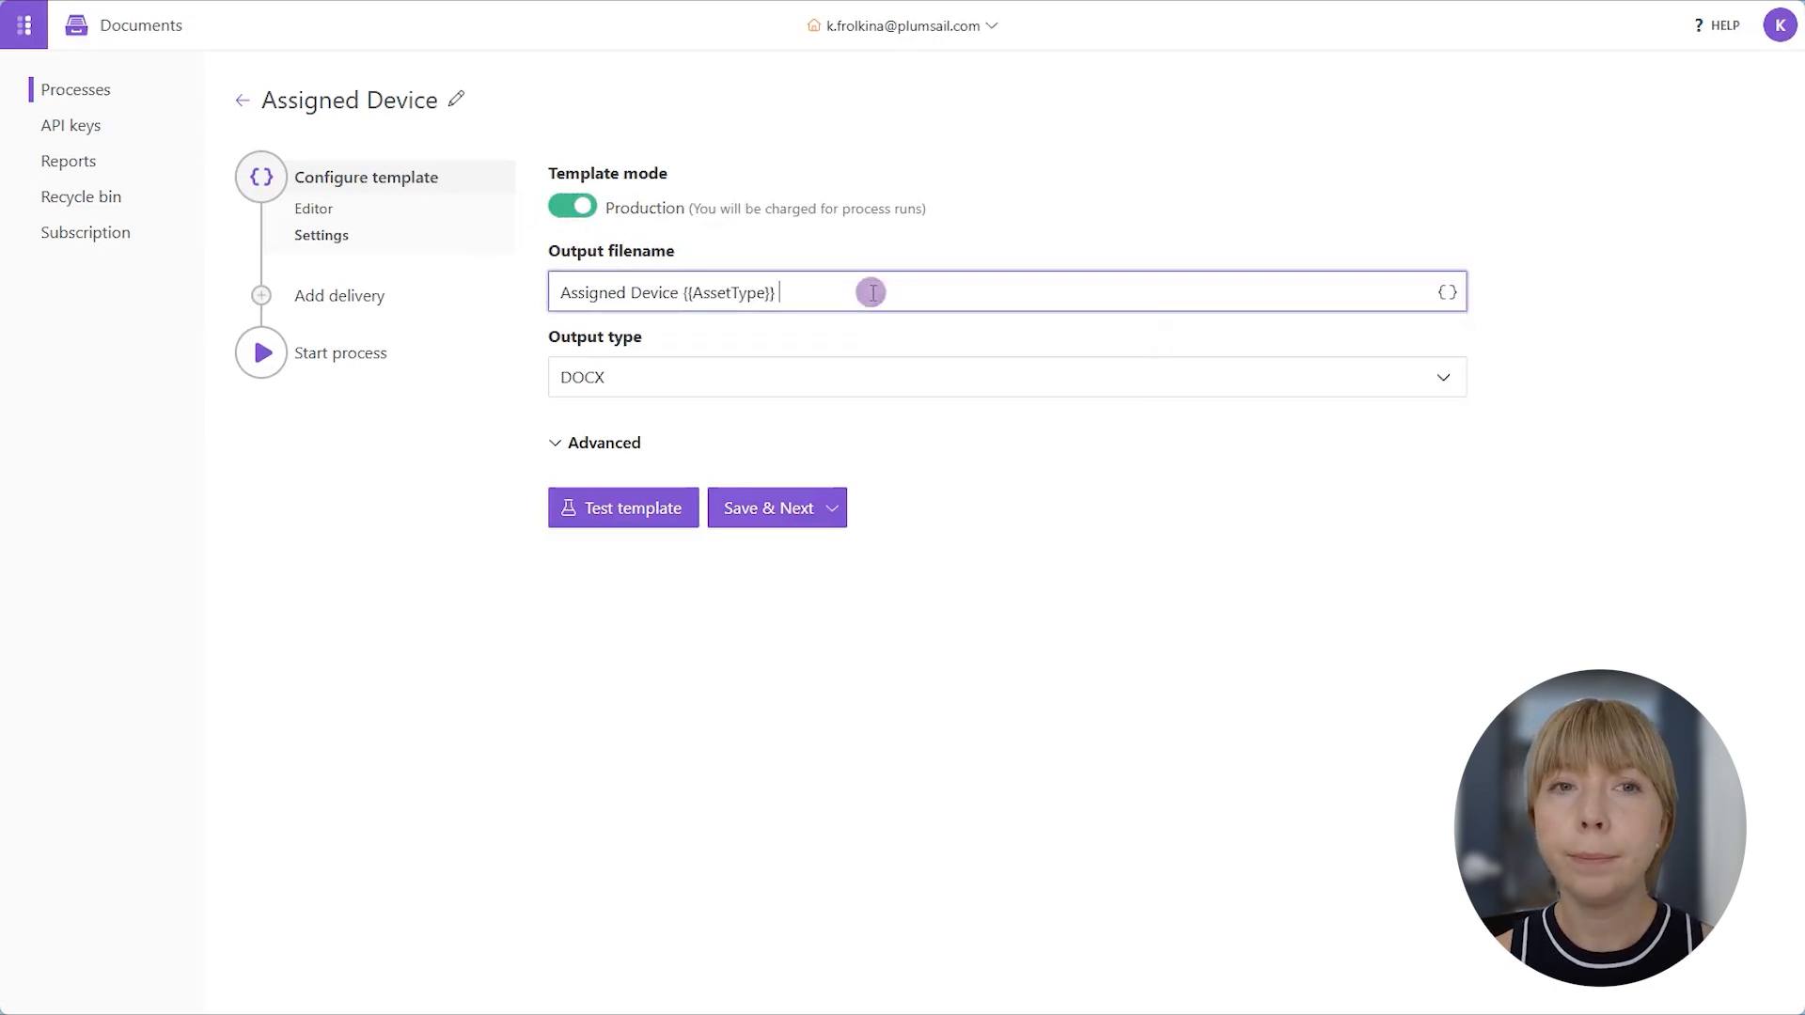
click(1448, 292)
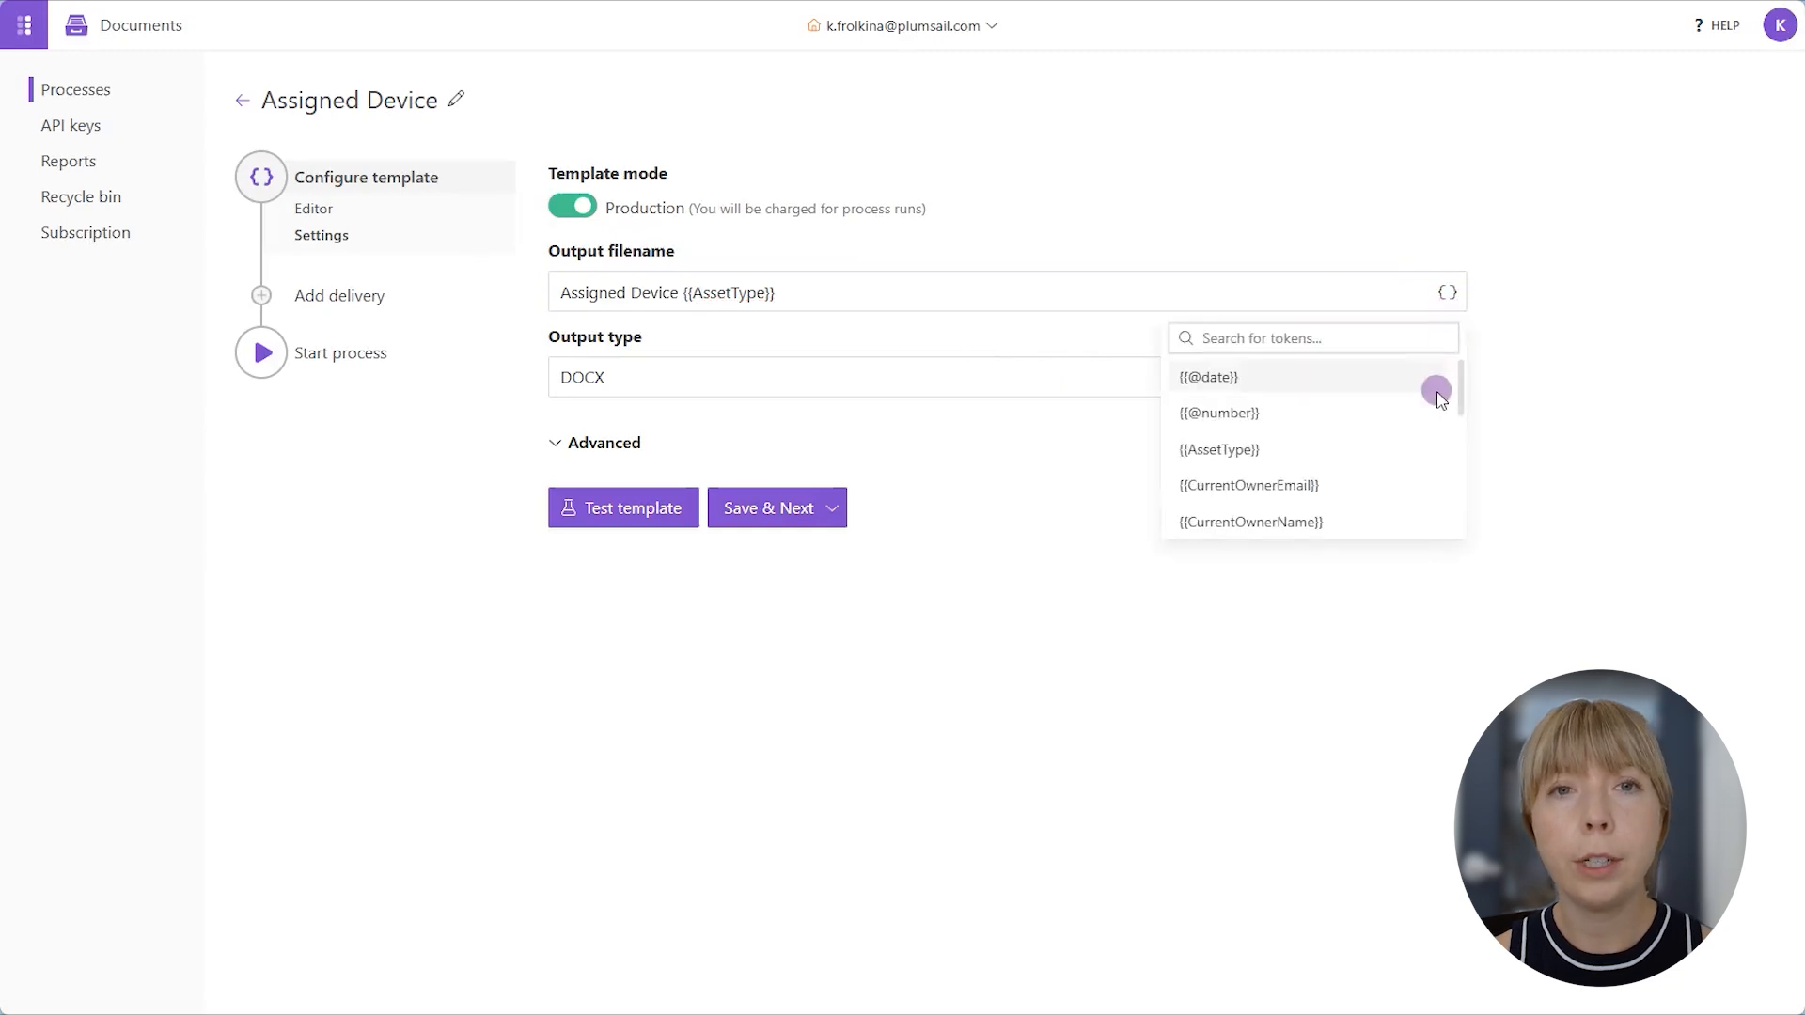
scroll(1433, 390, down, 1)
click(1381, 459)
click(985, 288)
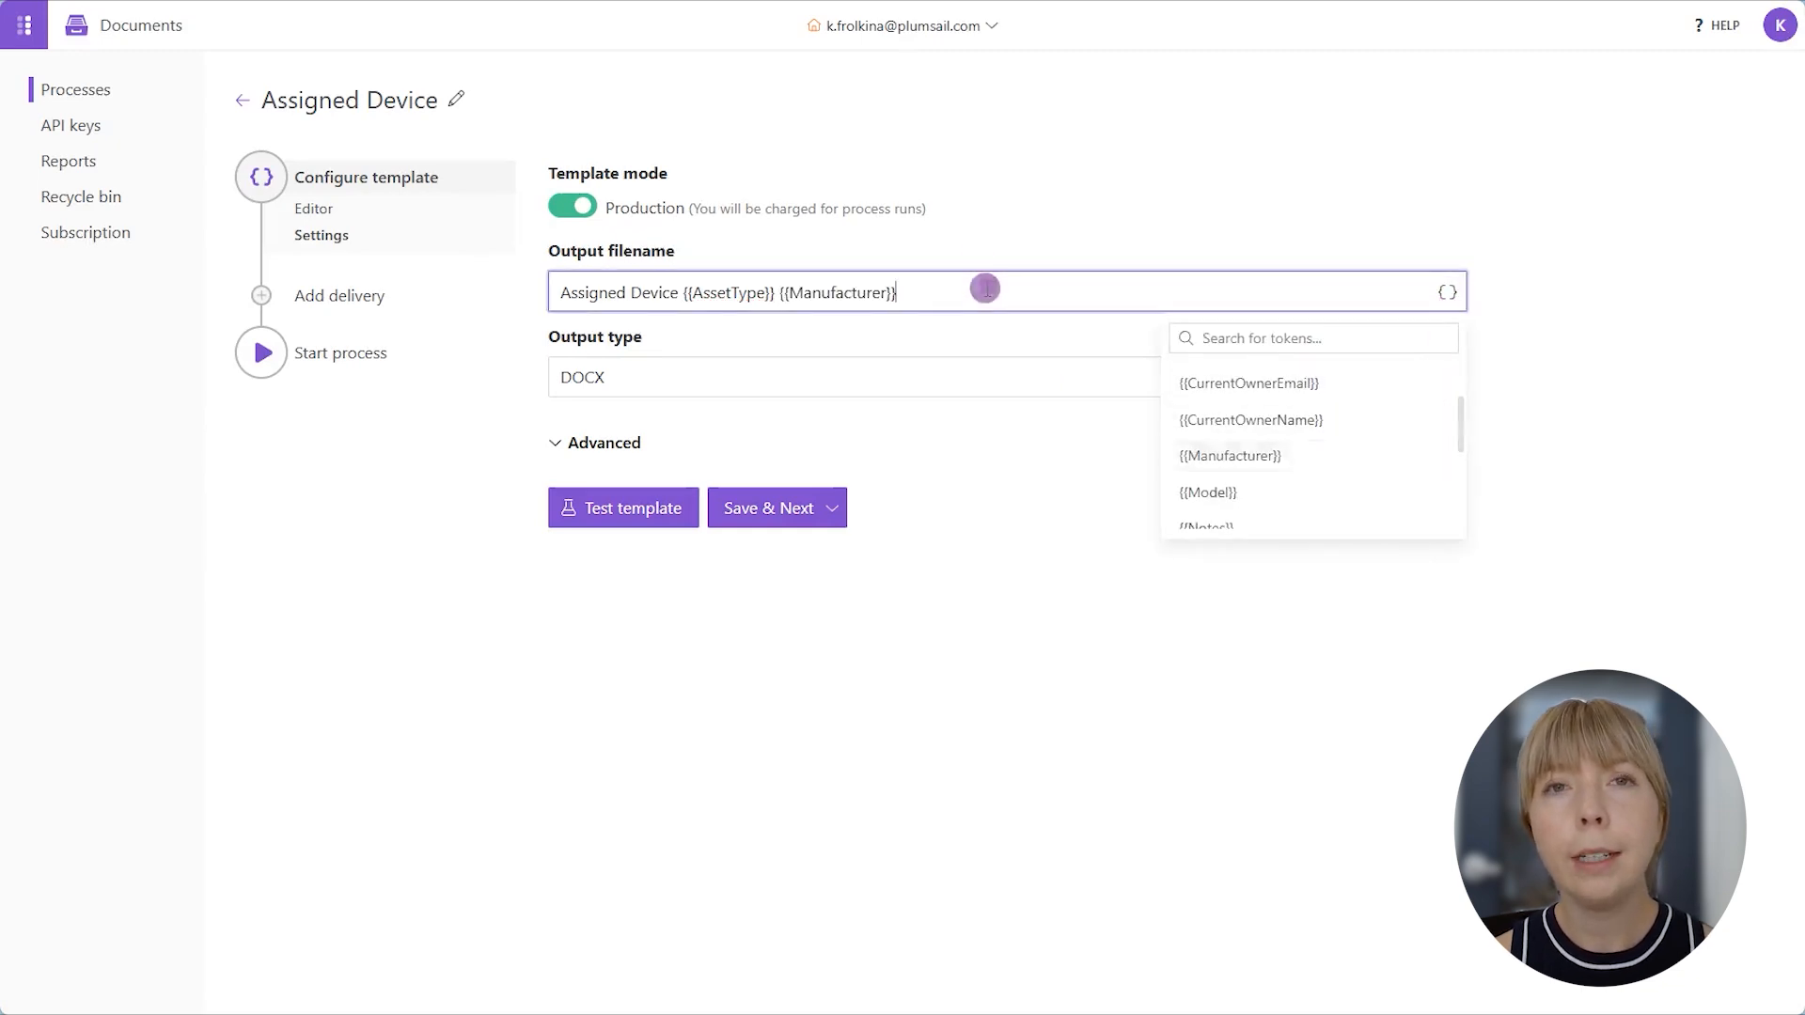
- Append a hyphen and the {{CurrentOwnerName}} token to the end of the output filename
text(-)
click(1447, 293)
click(1415, 423)
- Set the output type to PDF and save the template settings to proceed to delivery
click(752, 381)
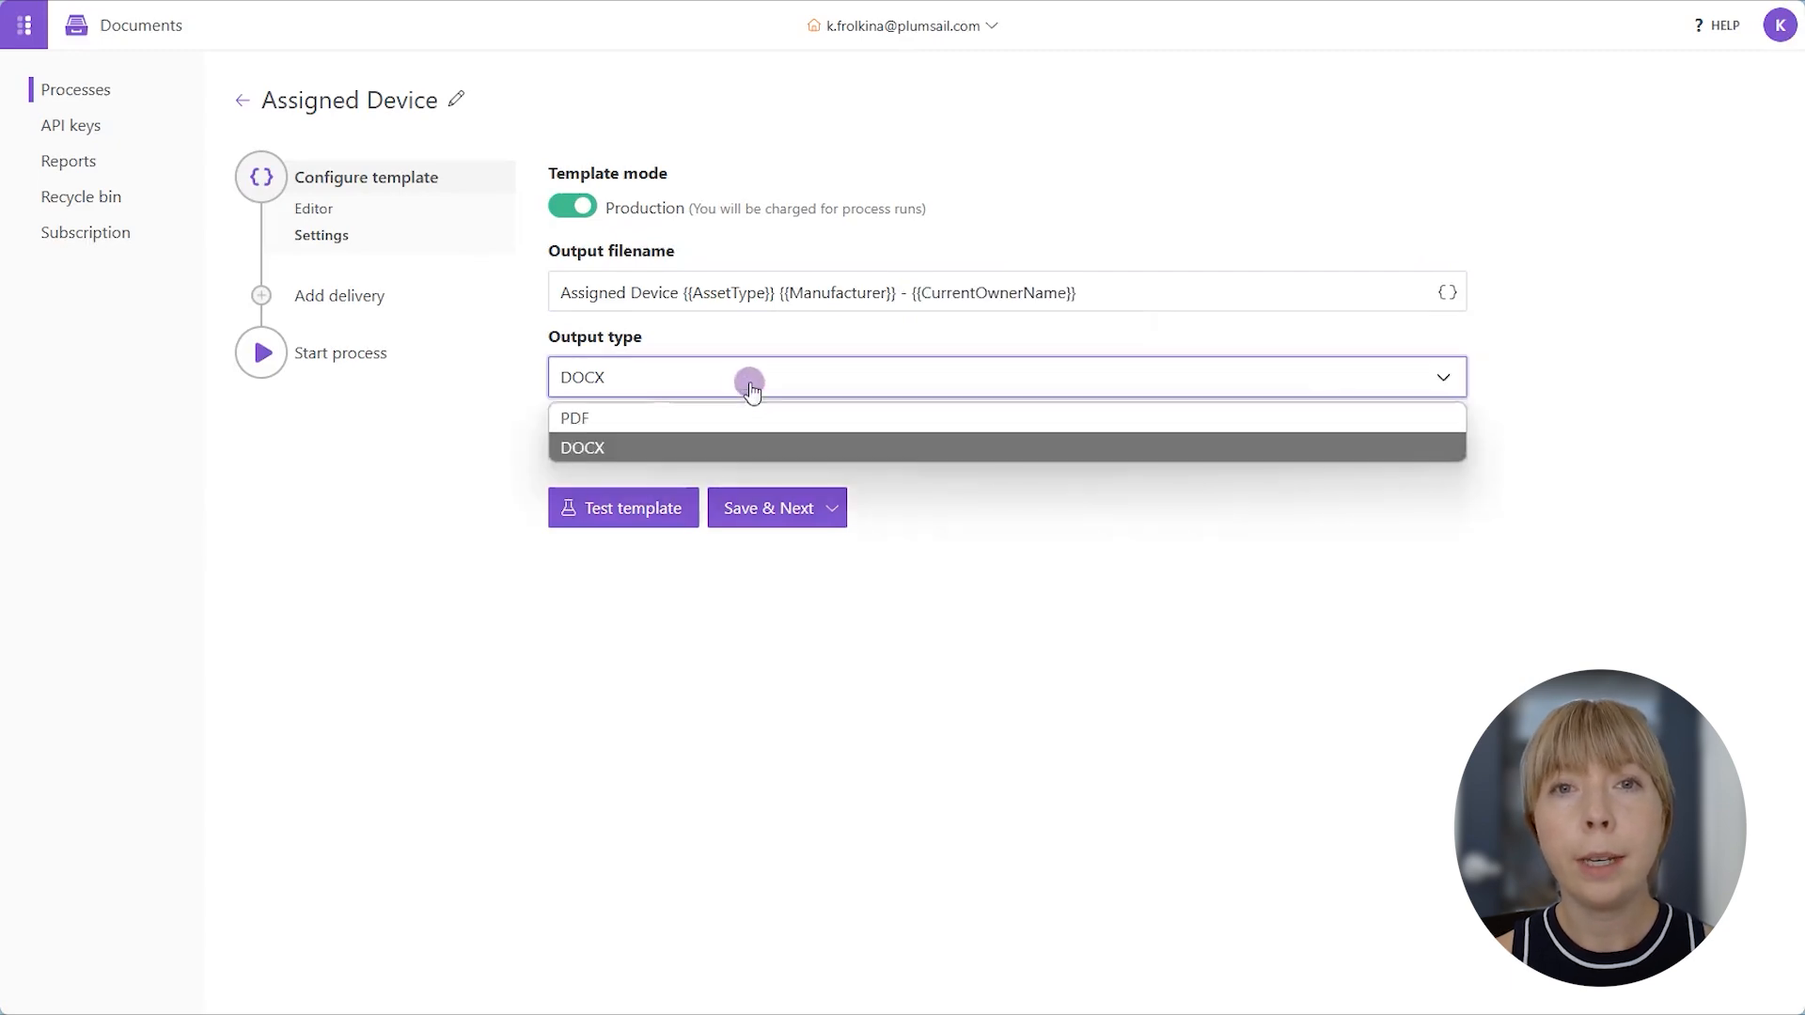
click(736, 445)
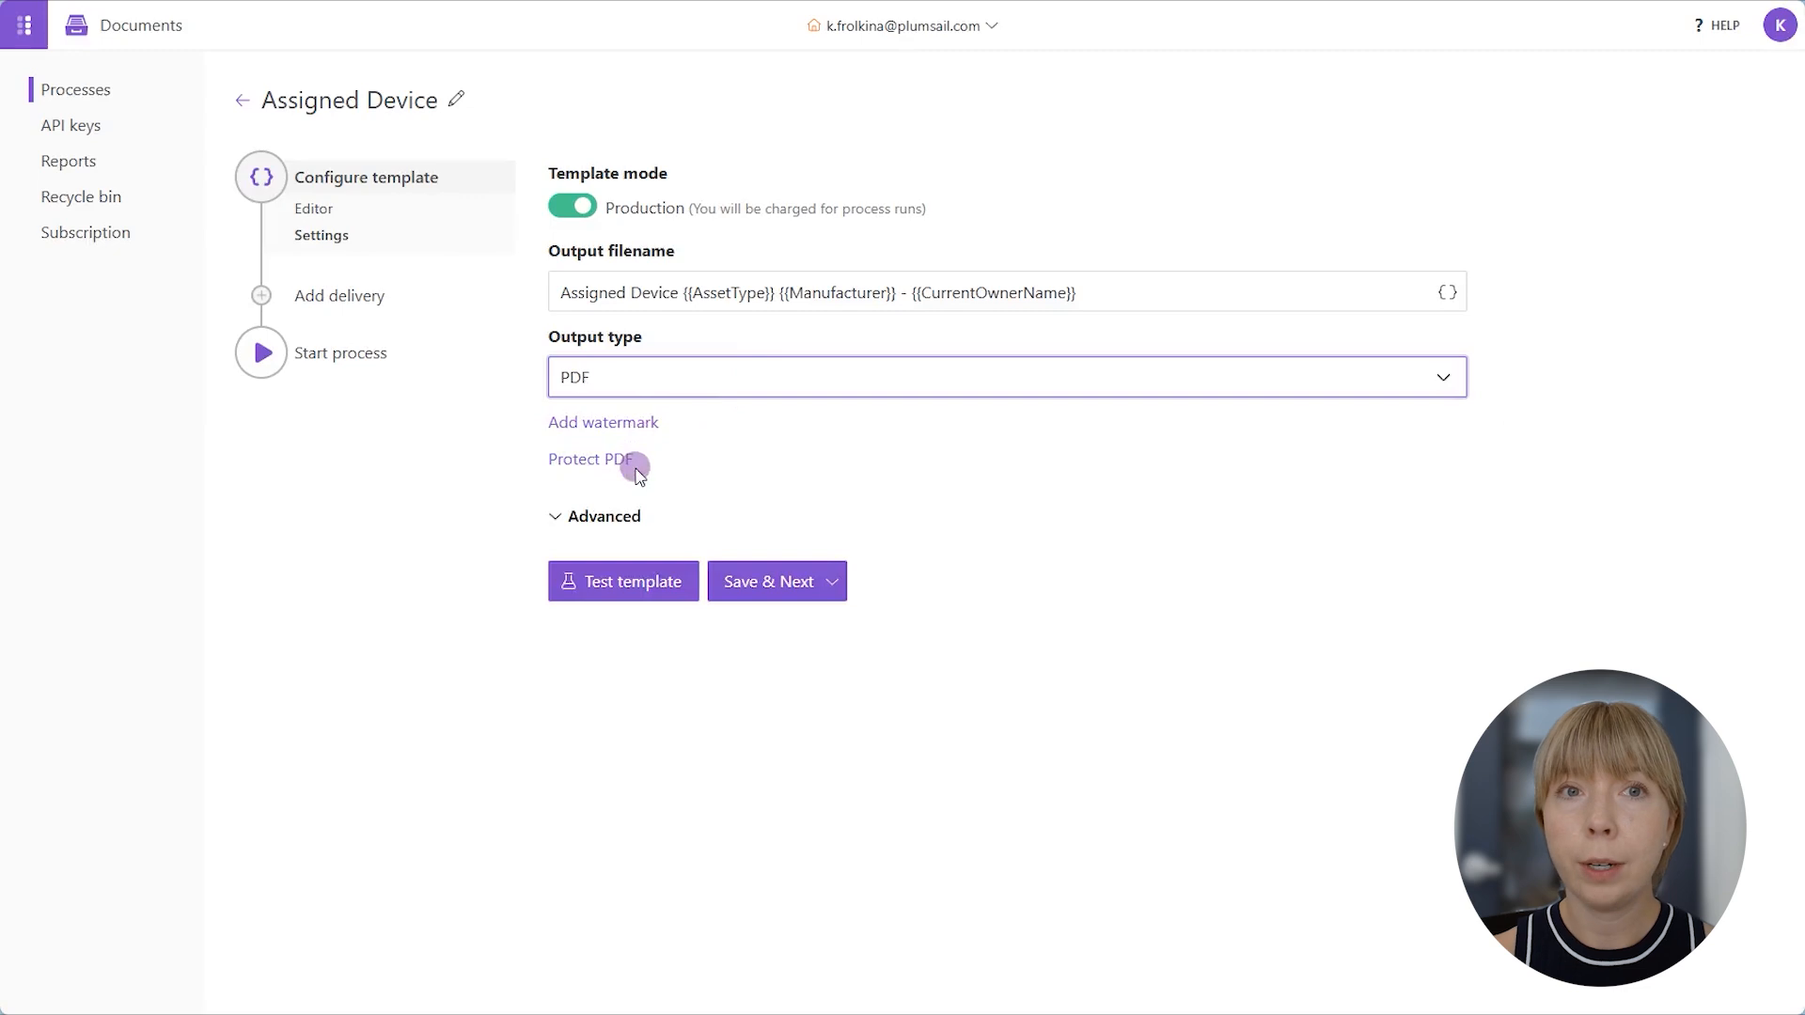
click(749, 580)
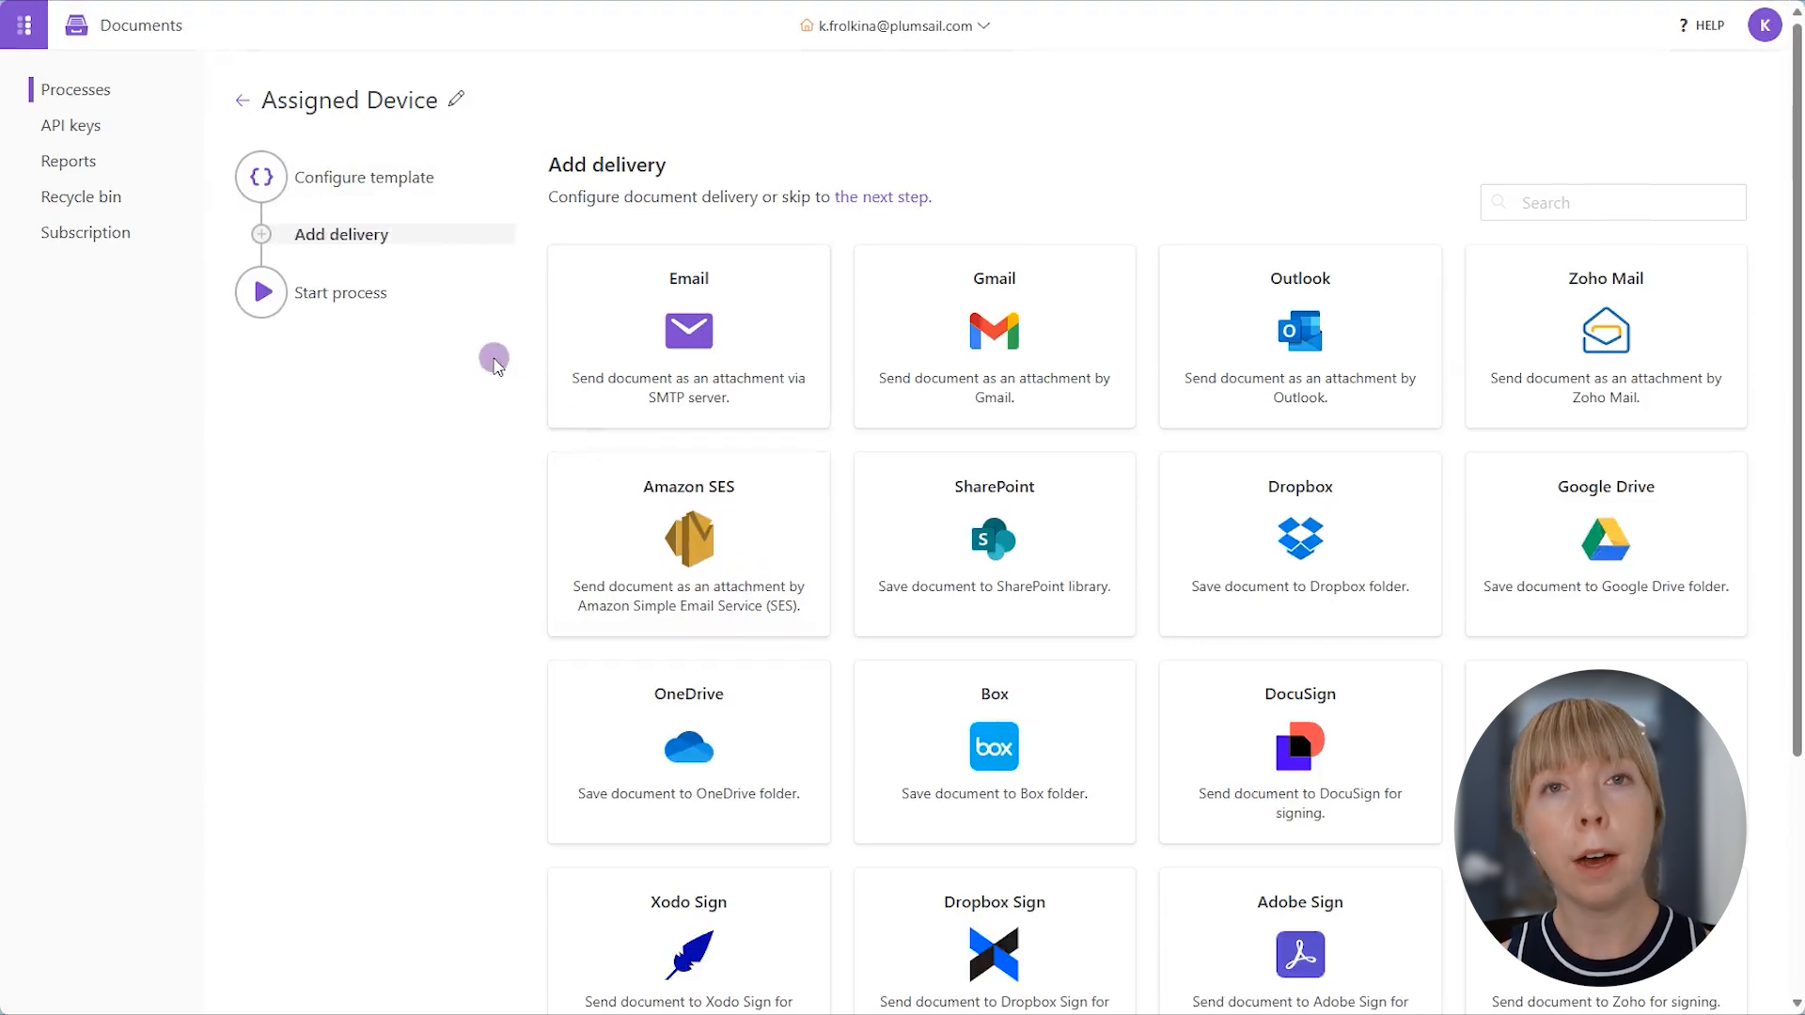
- Review the available delivery options and the configured Zoho Mail and Save to SharePoint deliveries
scroll(494, 362, down, 3)
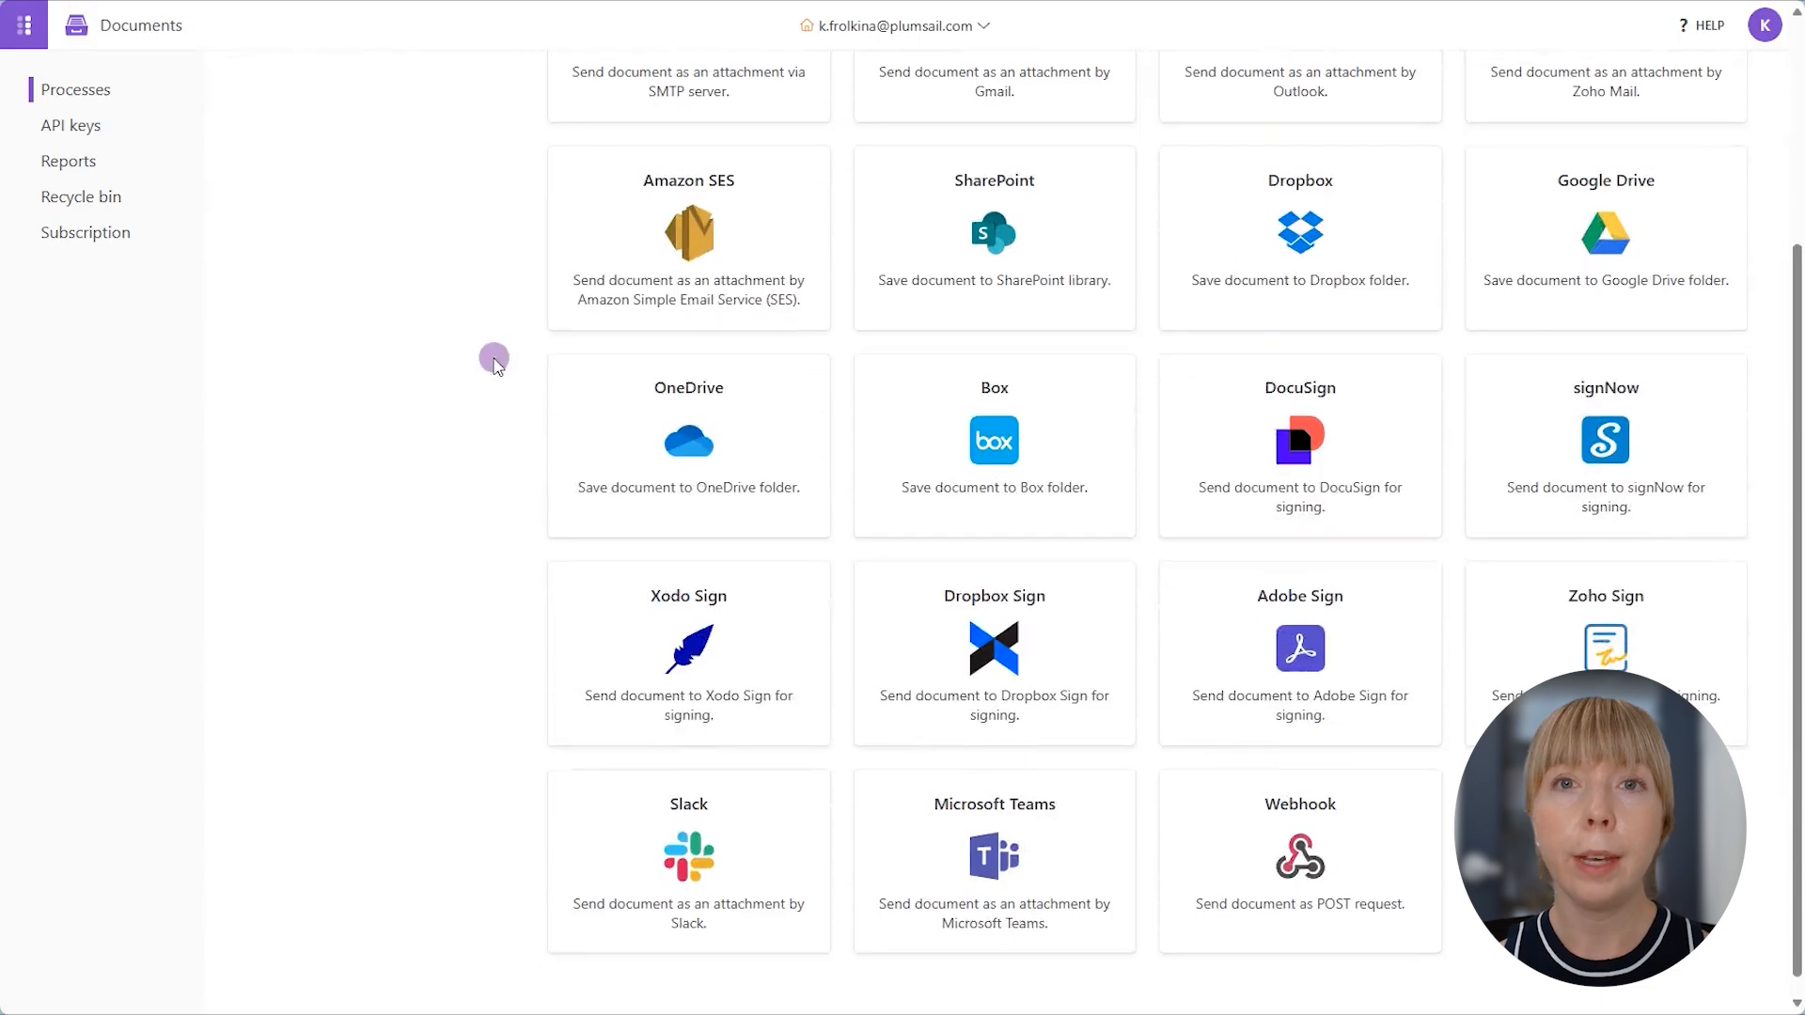
scroll(494, 362, up, 3)
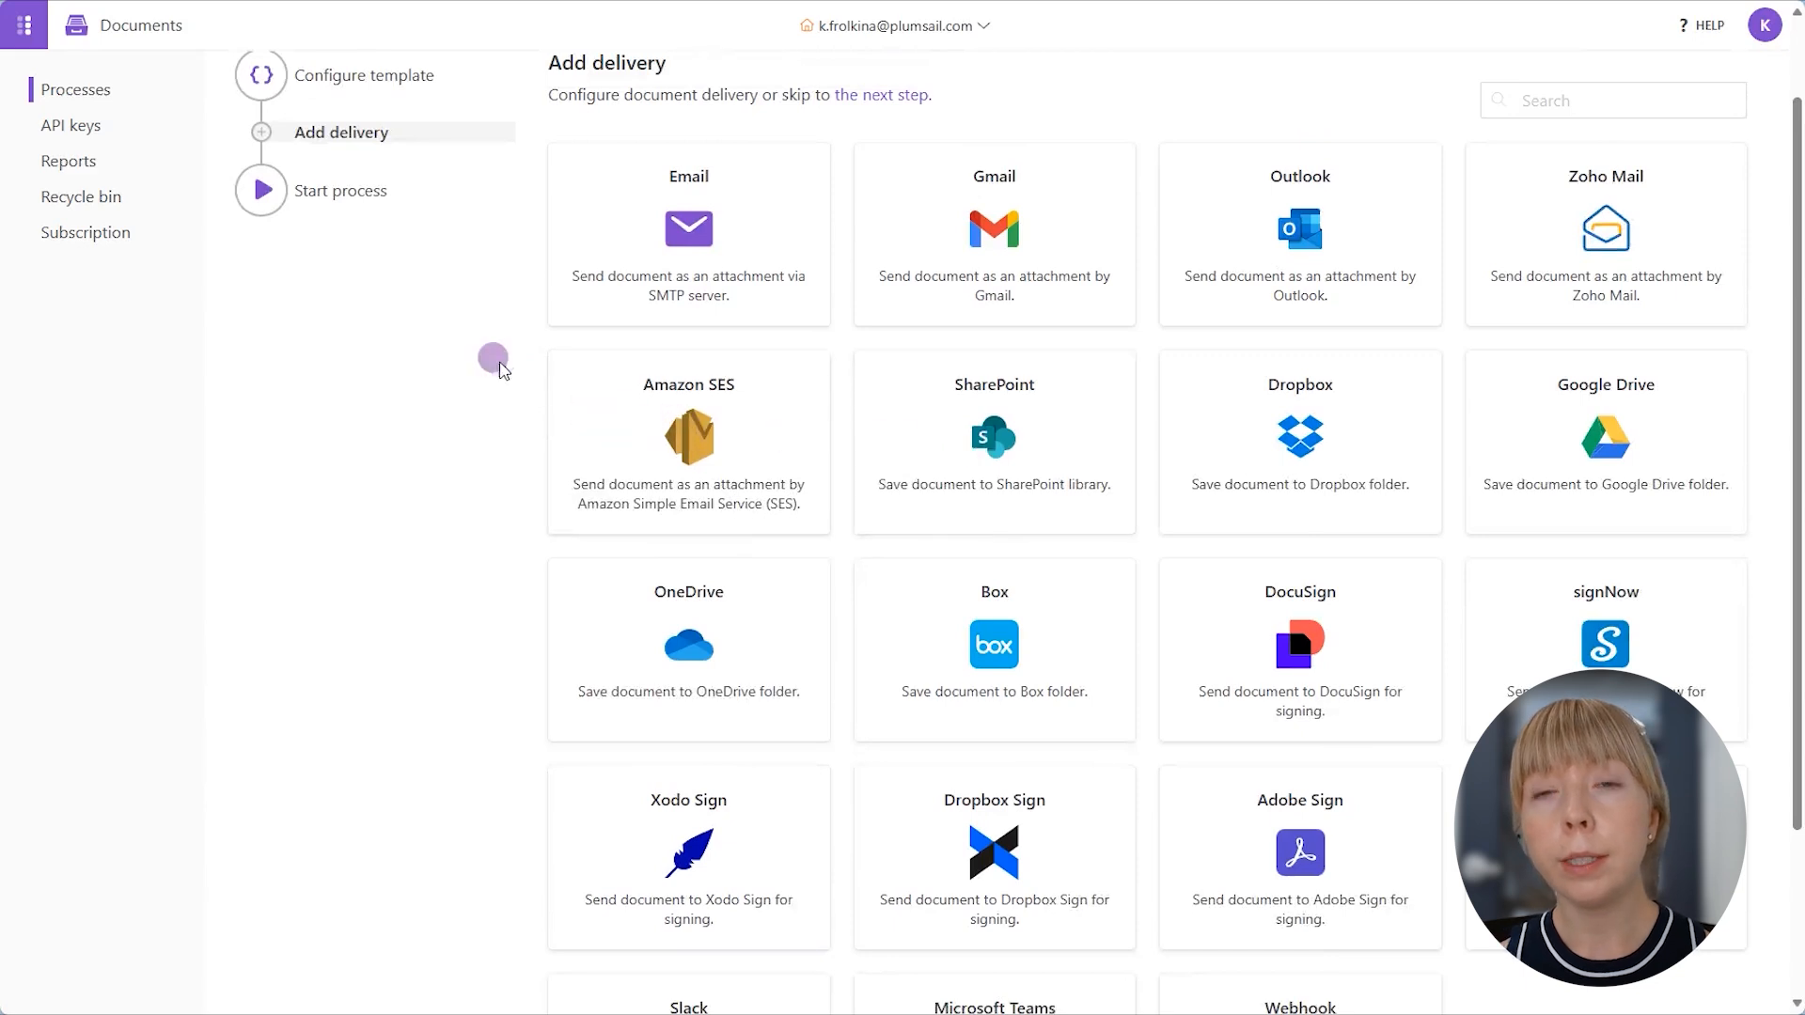
scroll(493, 362, down, 2)
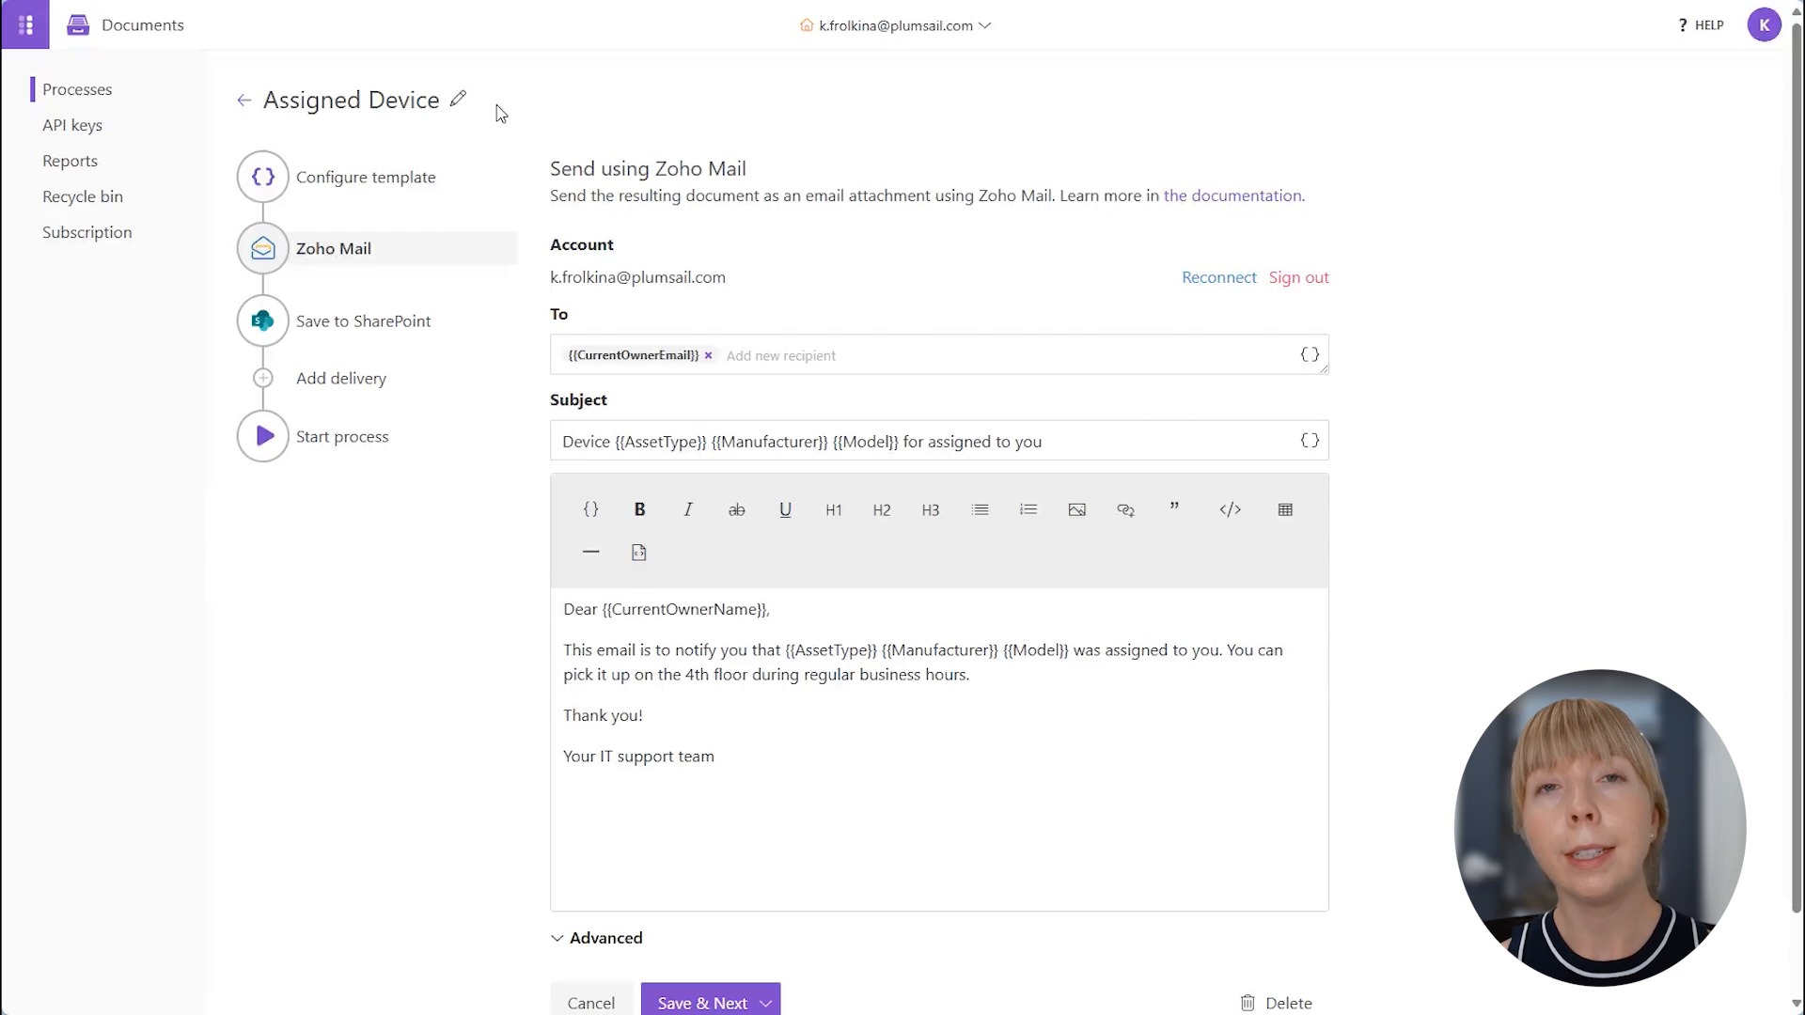
click(497, 106)
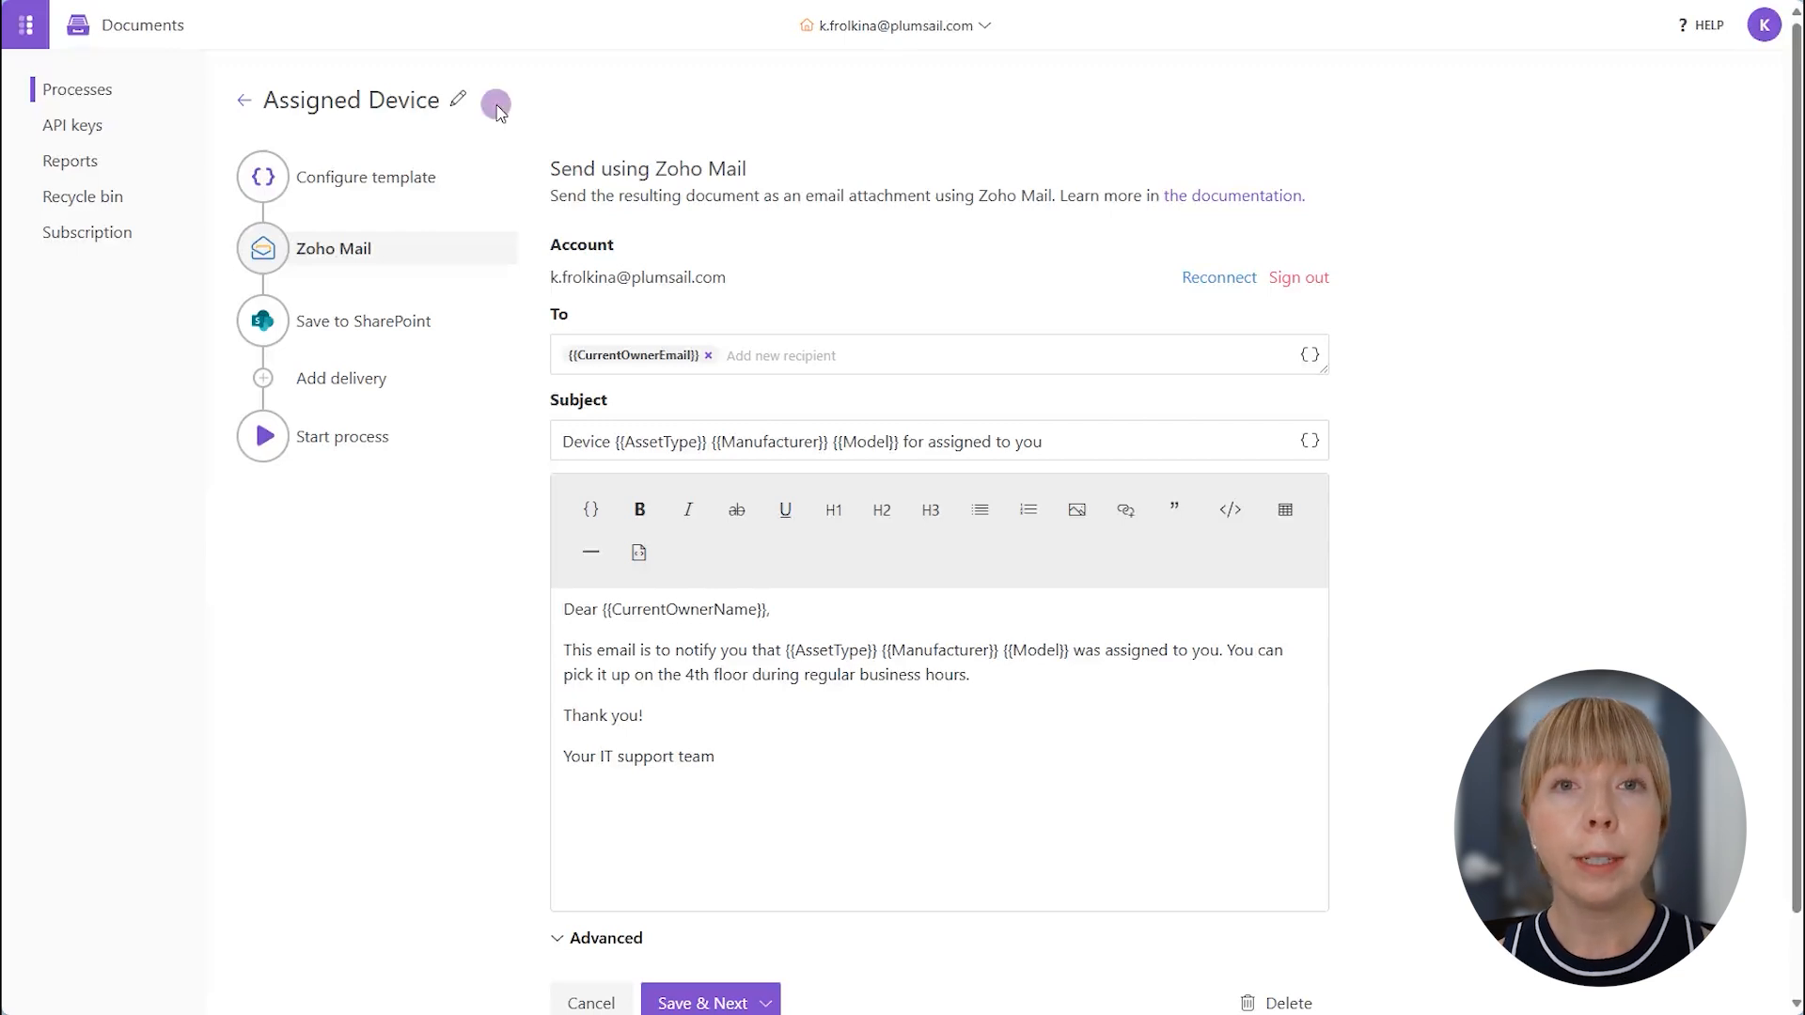
mouse_move(445, 250)
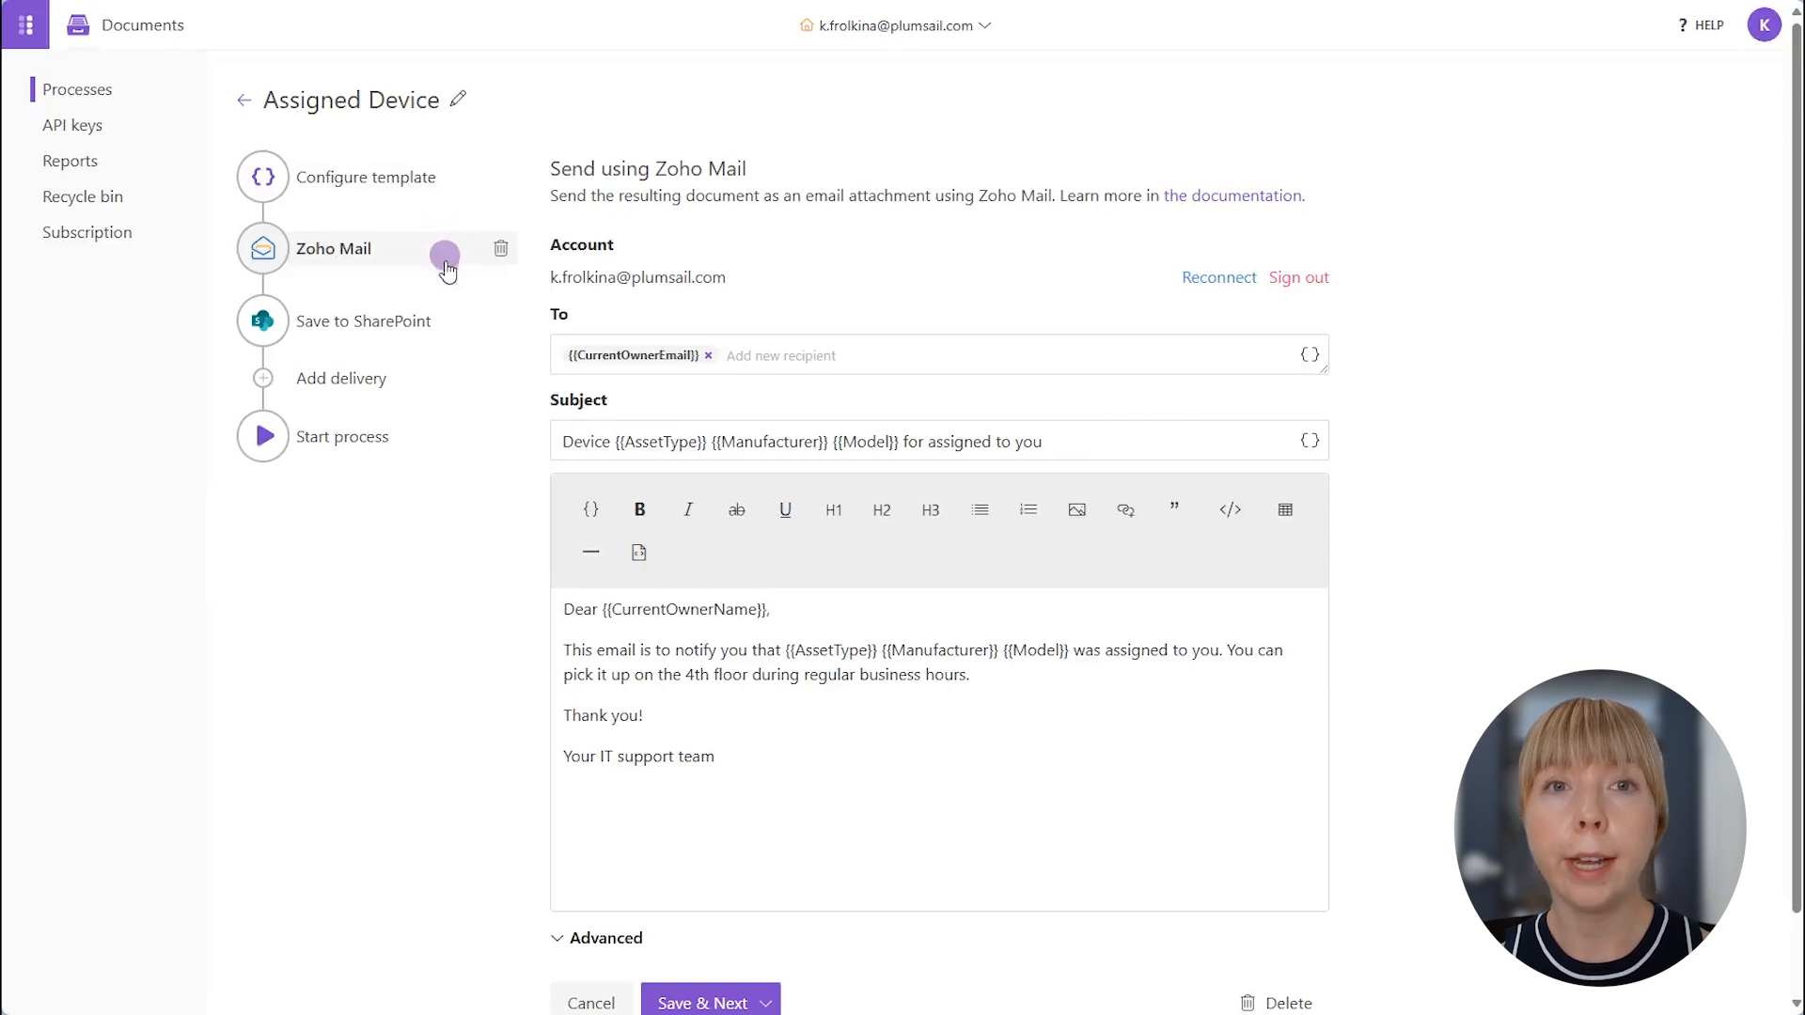
click(444, 327)
click(627, 355)
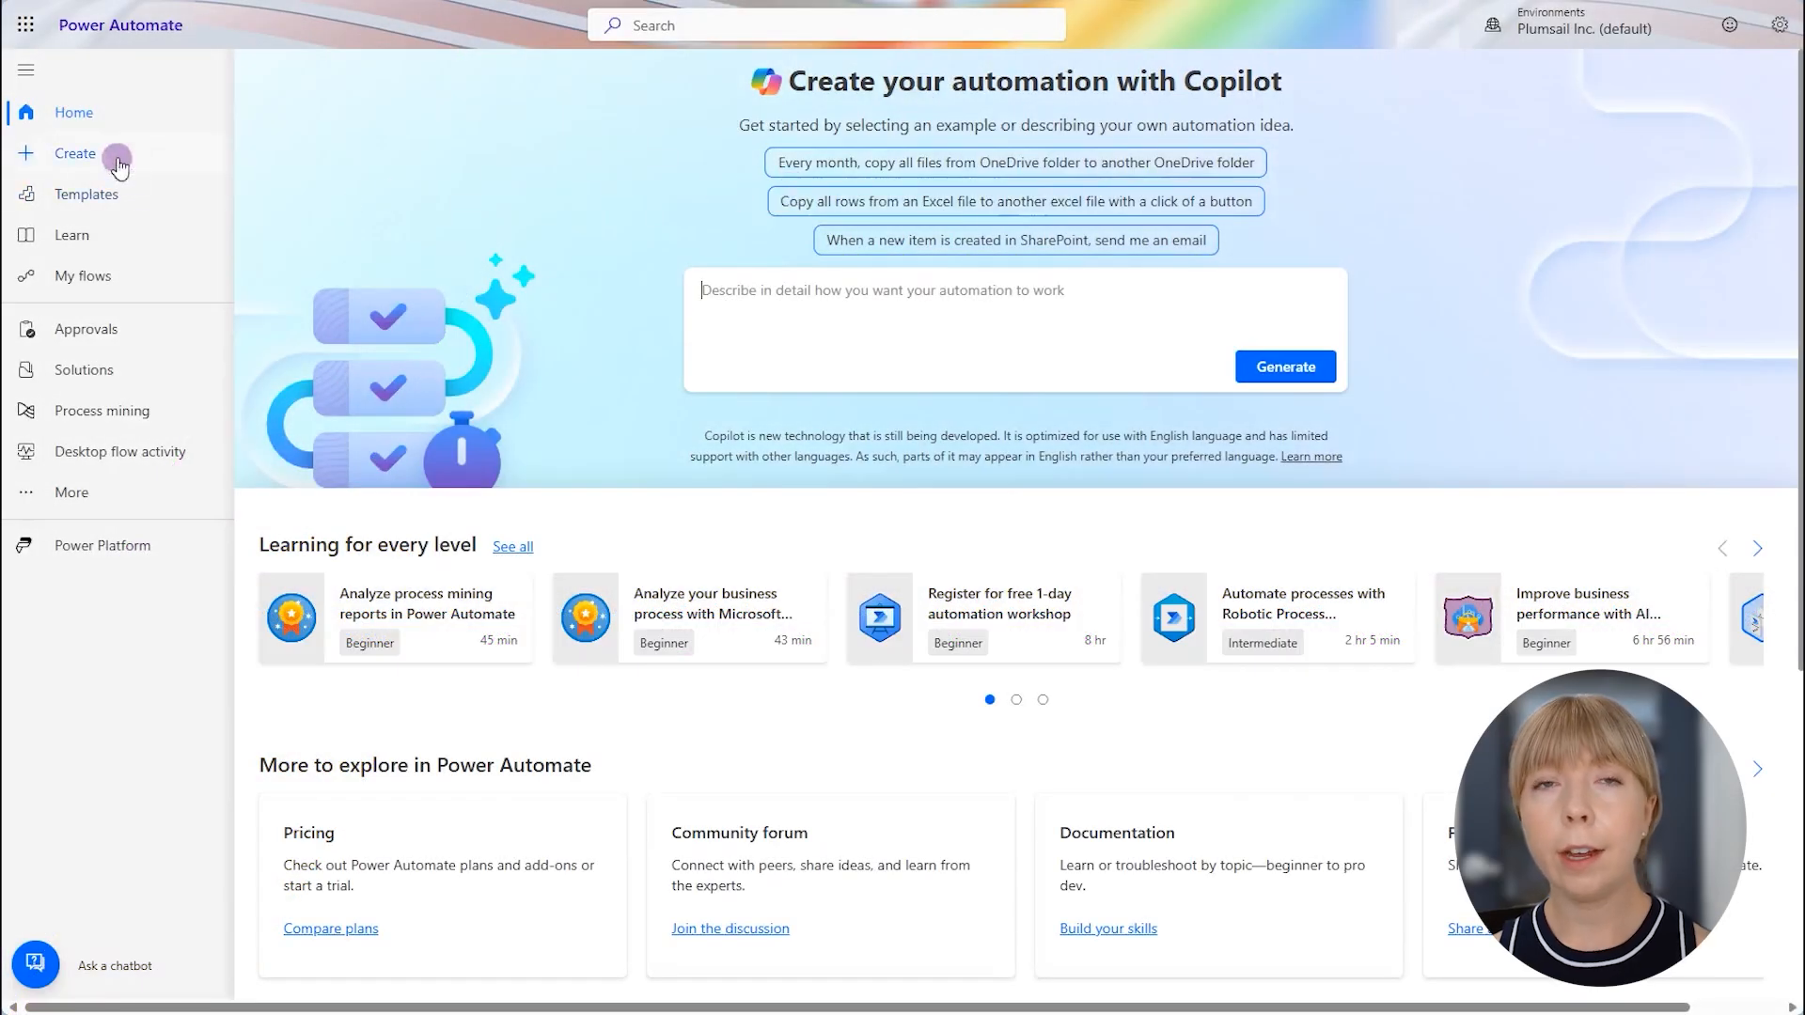
- In Power Automate, create an automated cloud flow named Device status update with the SharePoint trigger When an item is created or modified
click(118, 158)
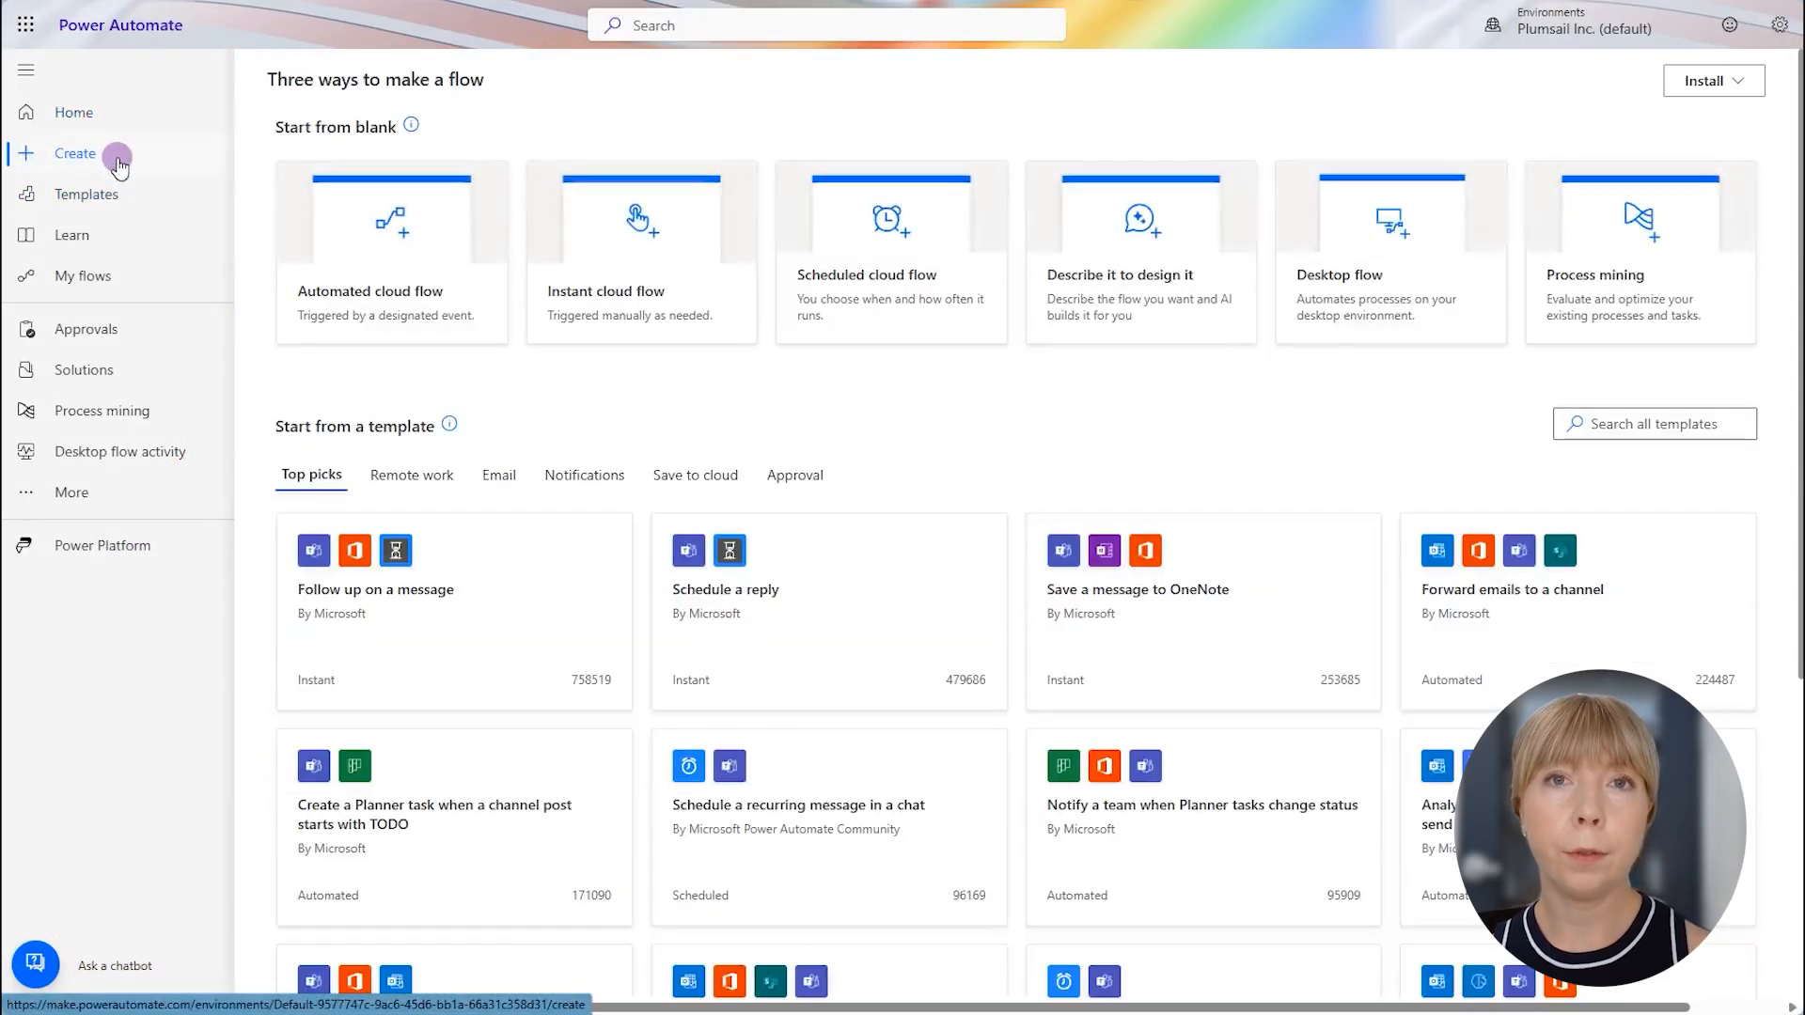
click(353, 235)
click(969, 316)
text(Device status update)
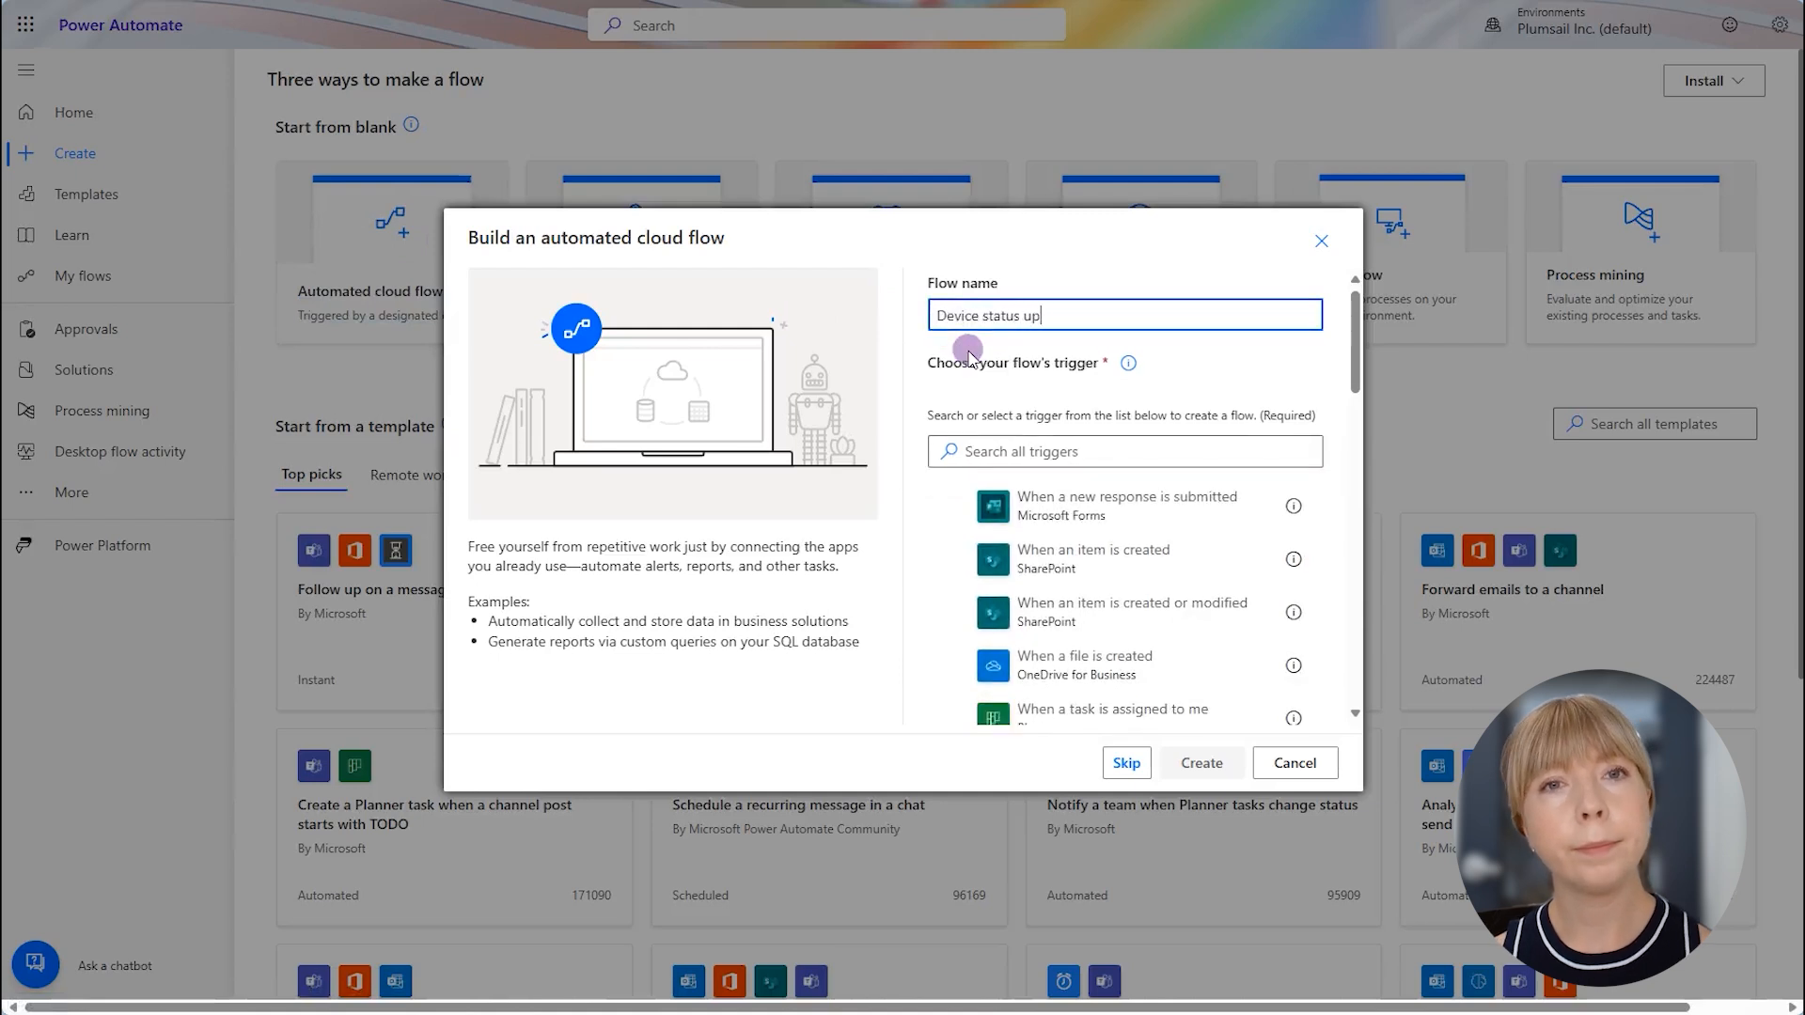
click(972, 625)
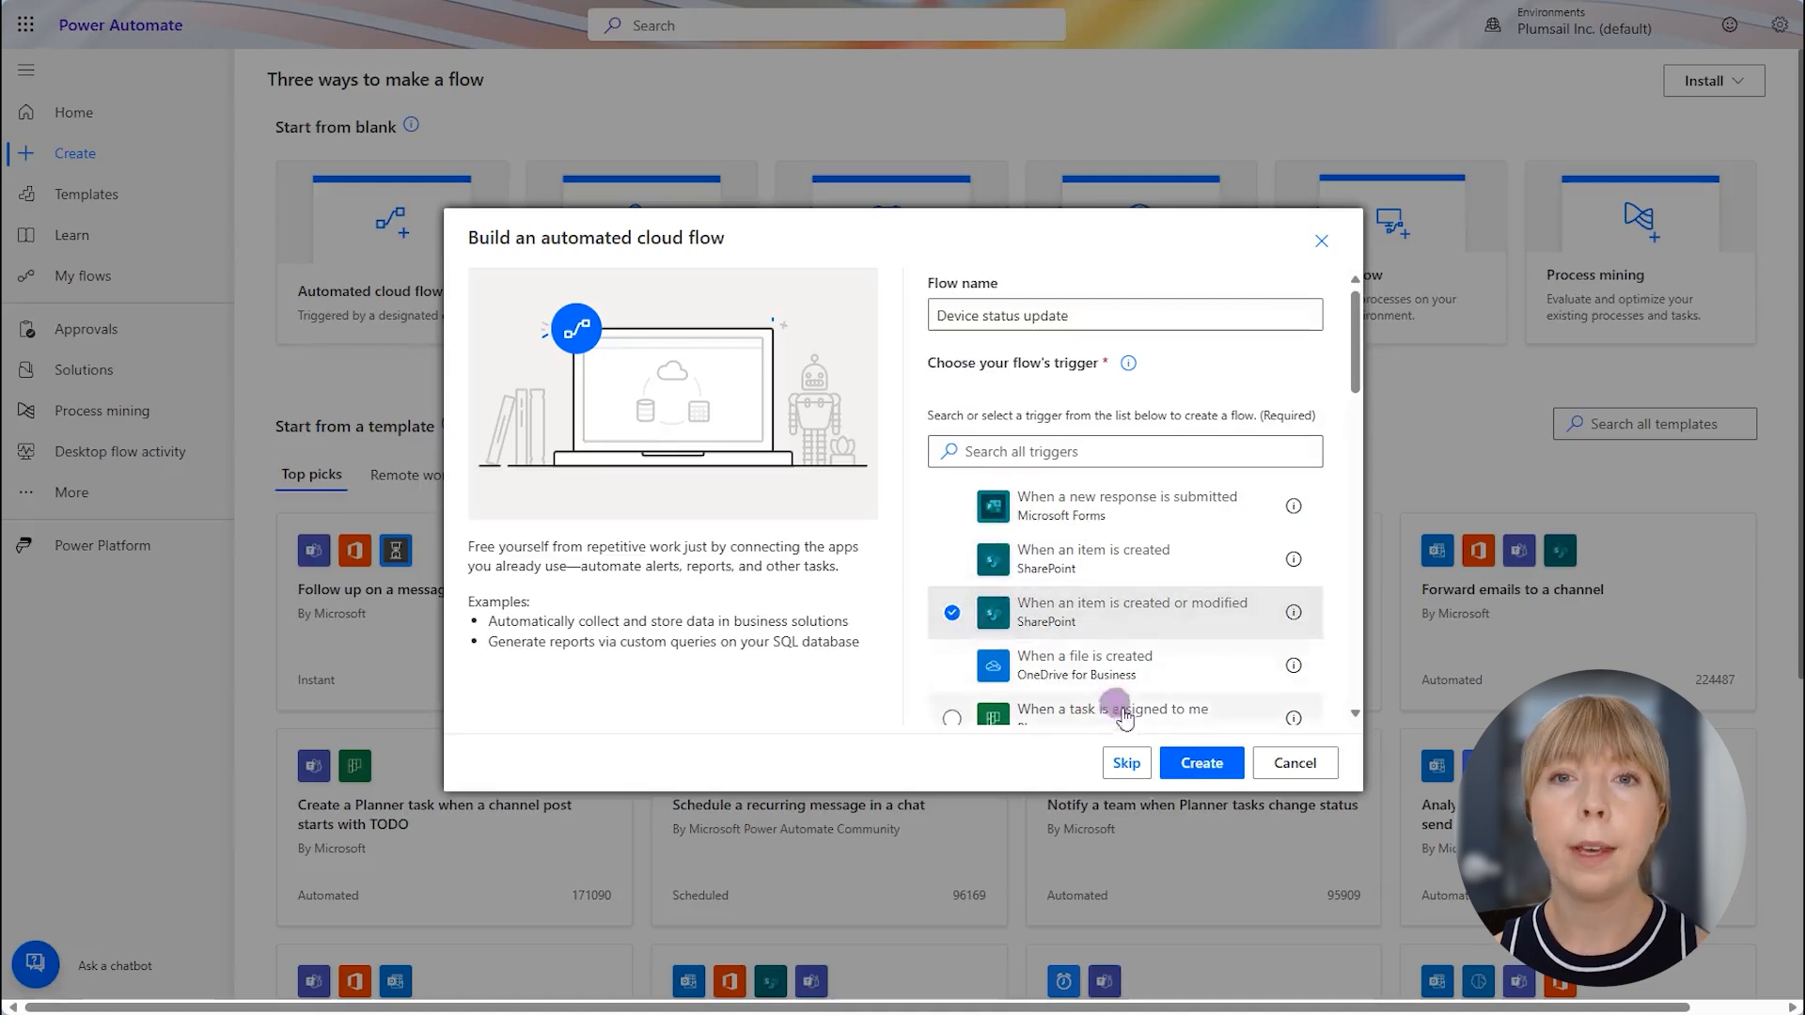
click(1201, 762)
- Choose the SharePoint site address and list name for the When an item is created or modified trigger
click(992, 176)
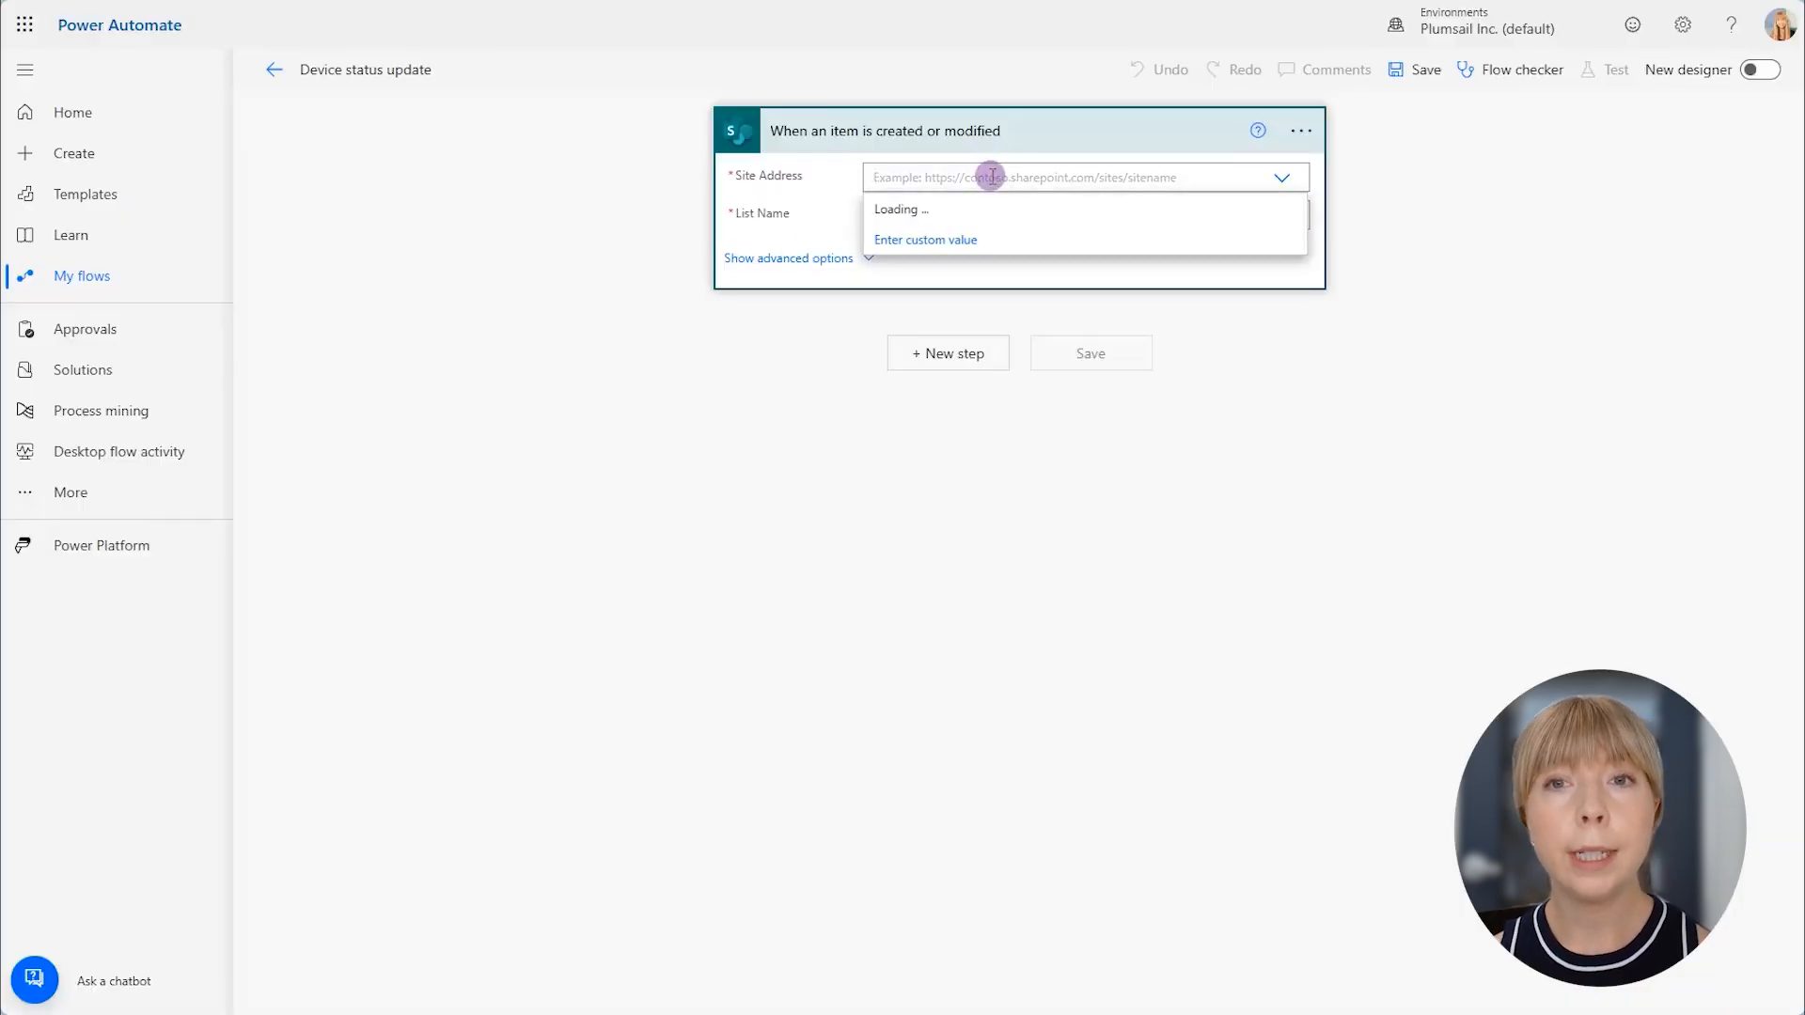
scroll(998, 442, down, 1)
click(998, 442)
click(927, 212)
click(919, 294)
- Add the Plumsail Documents action Start document generation process with json and set its process name to Assigned Device
click(963, 354)
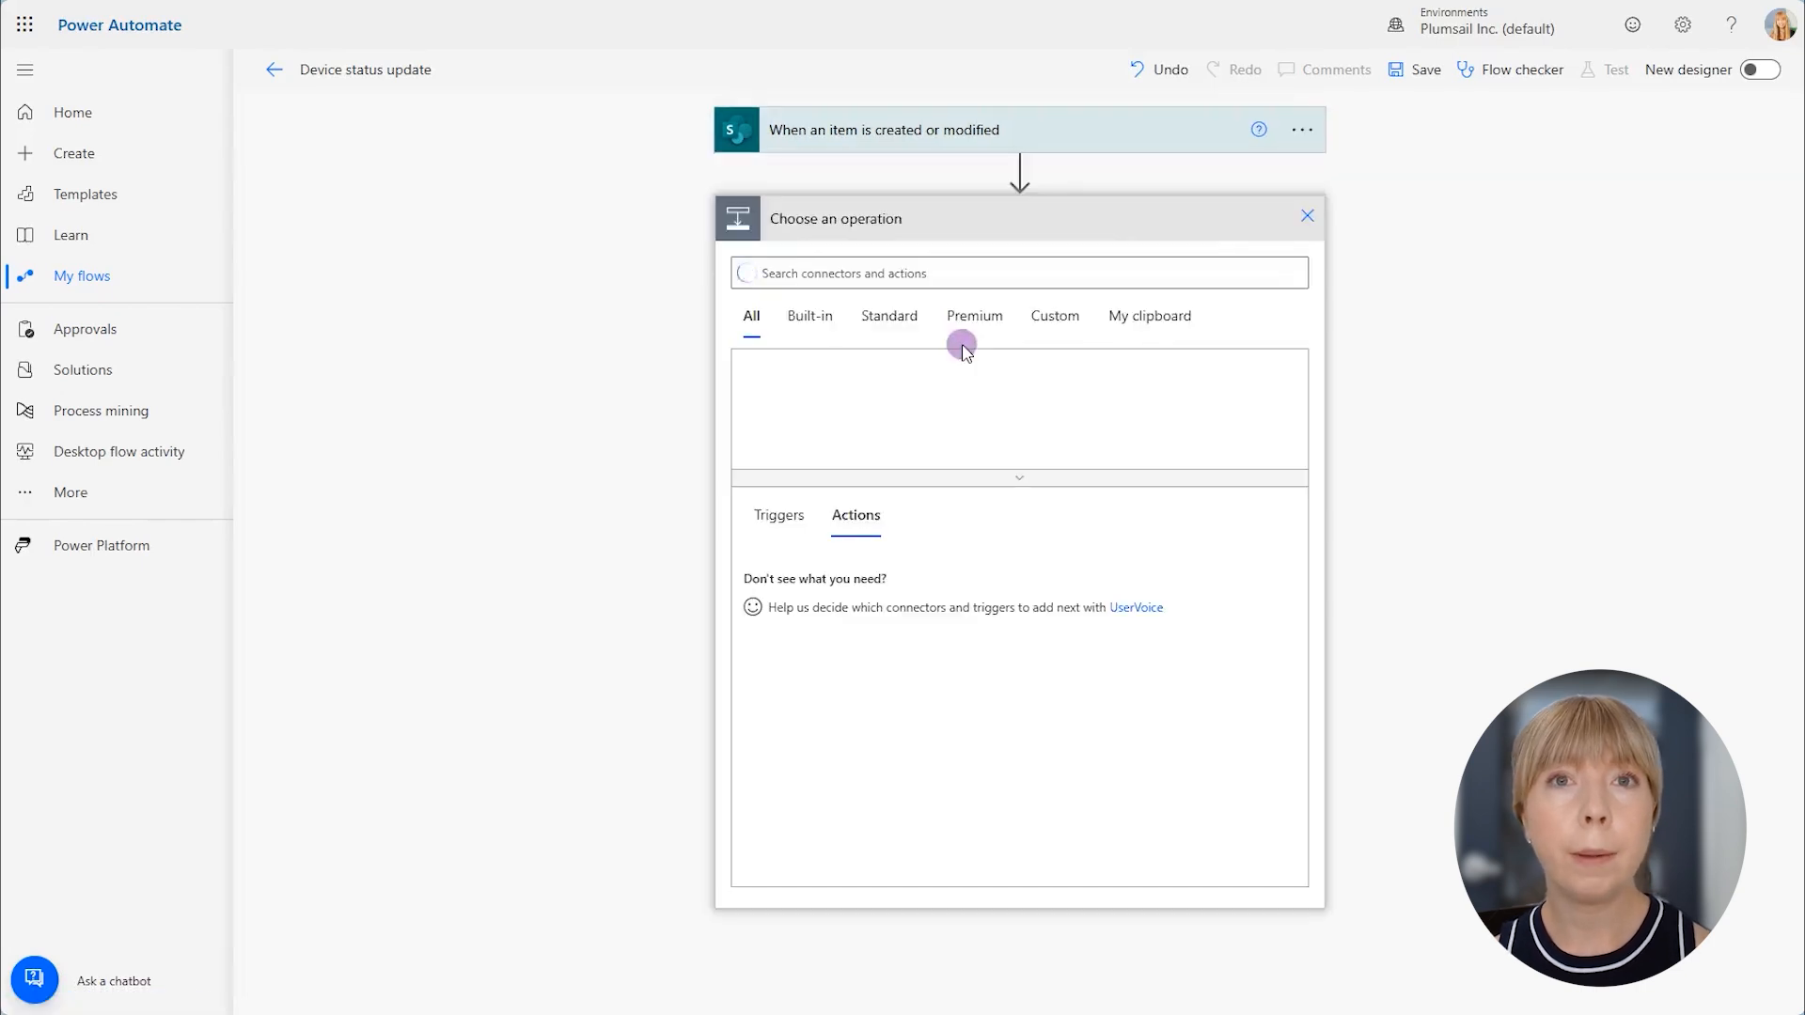
text(Plumsail)
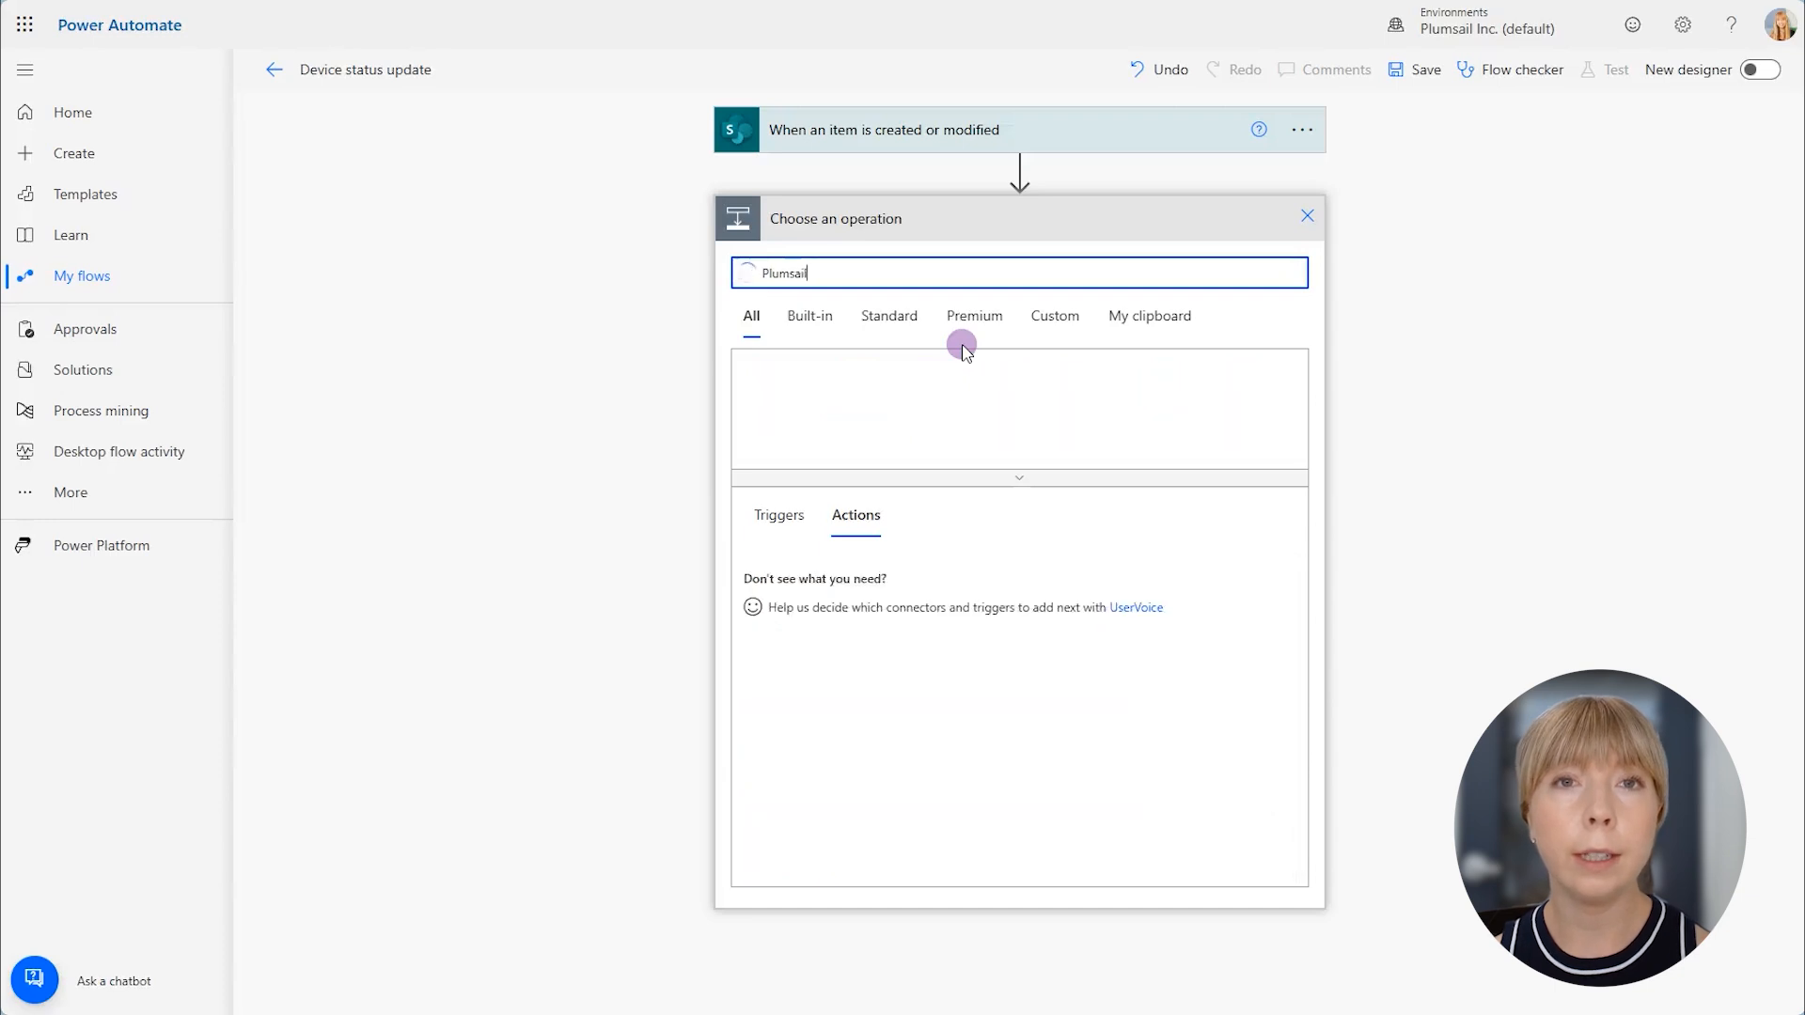
click(788, 402)
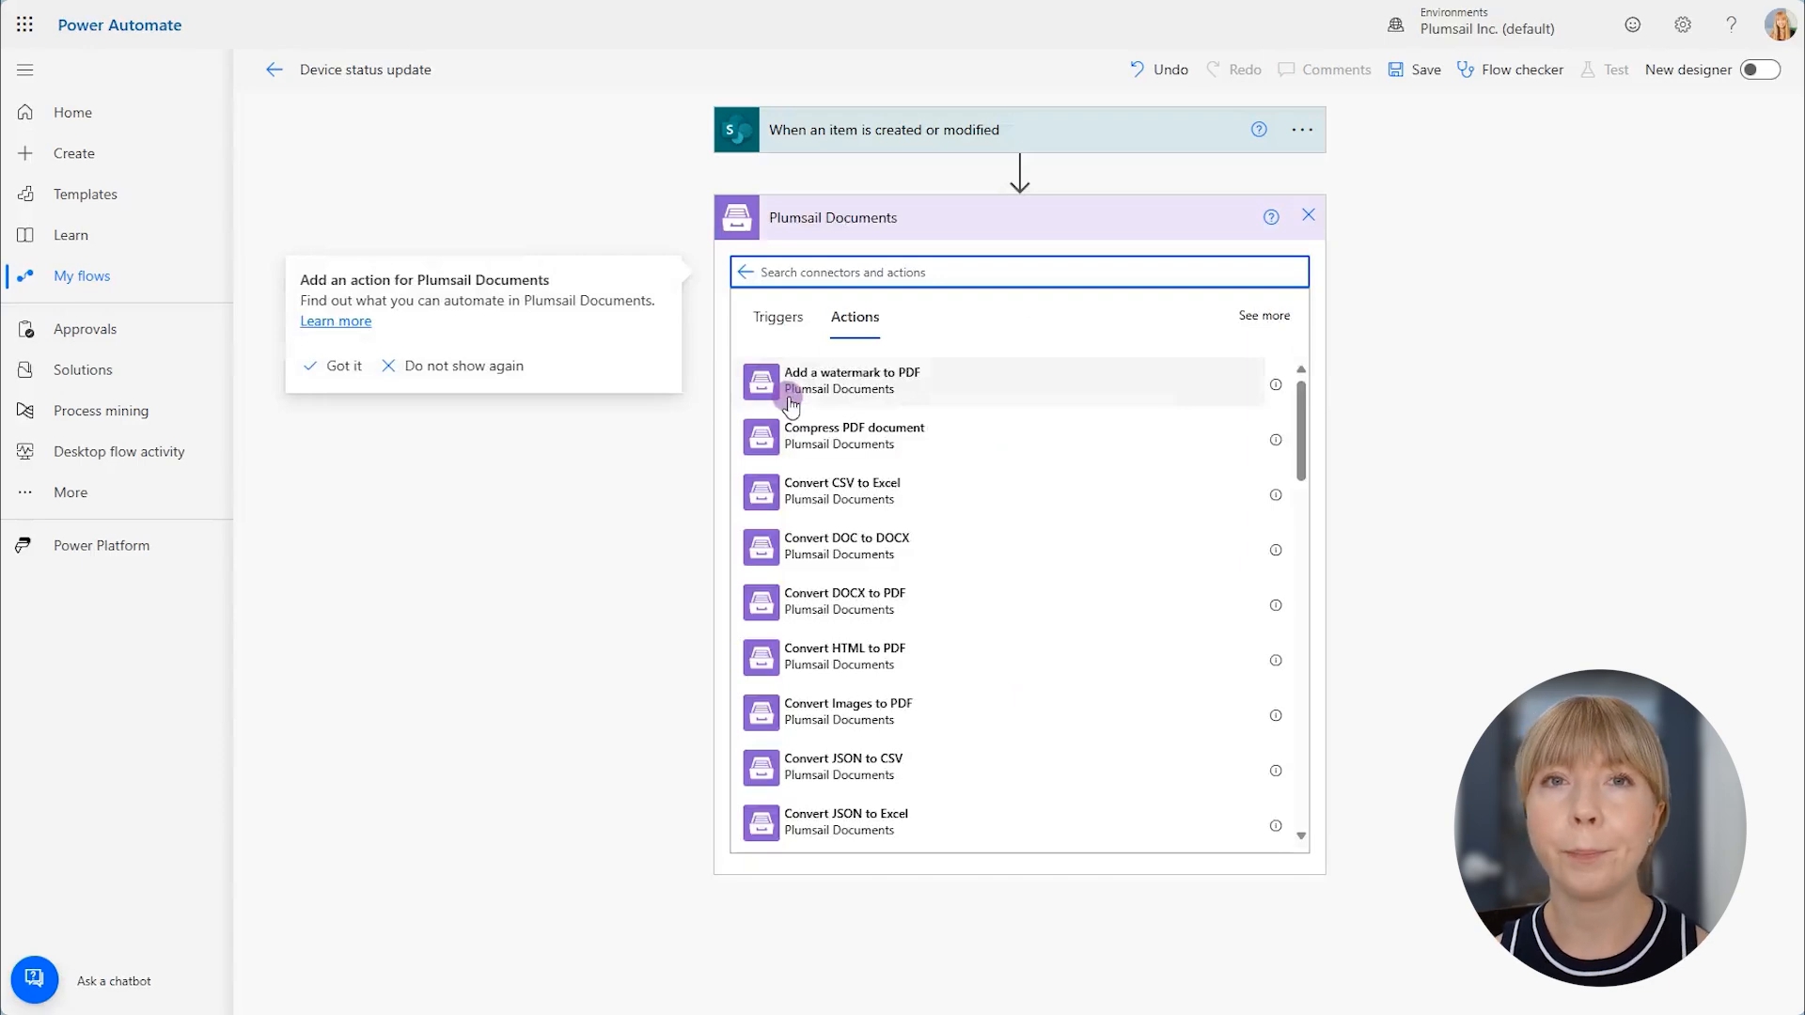
drag(1305, 415, 1310, 420)
scroll(1310, 420, down, 5)
scroll(1309, 420, down, 6)
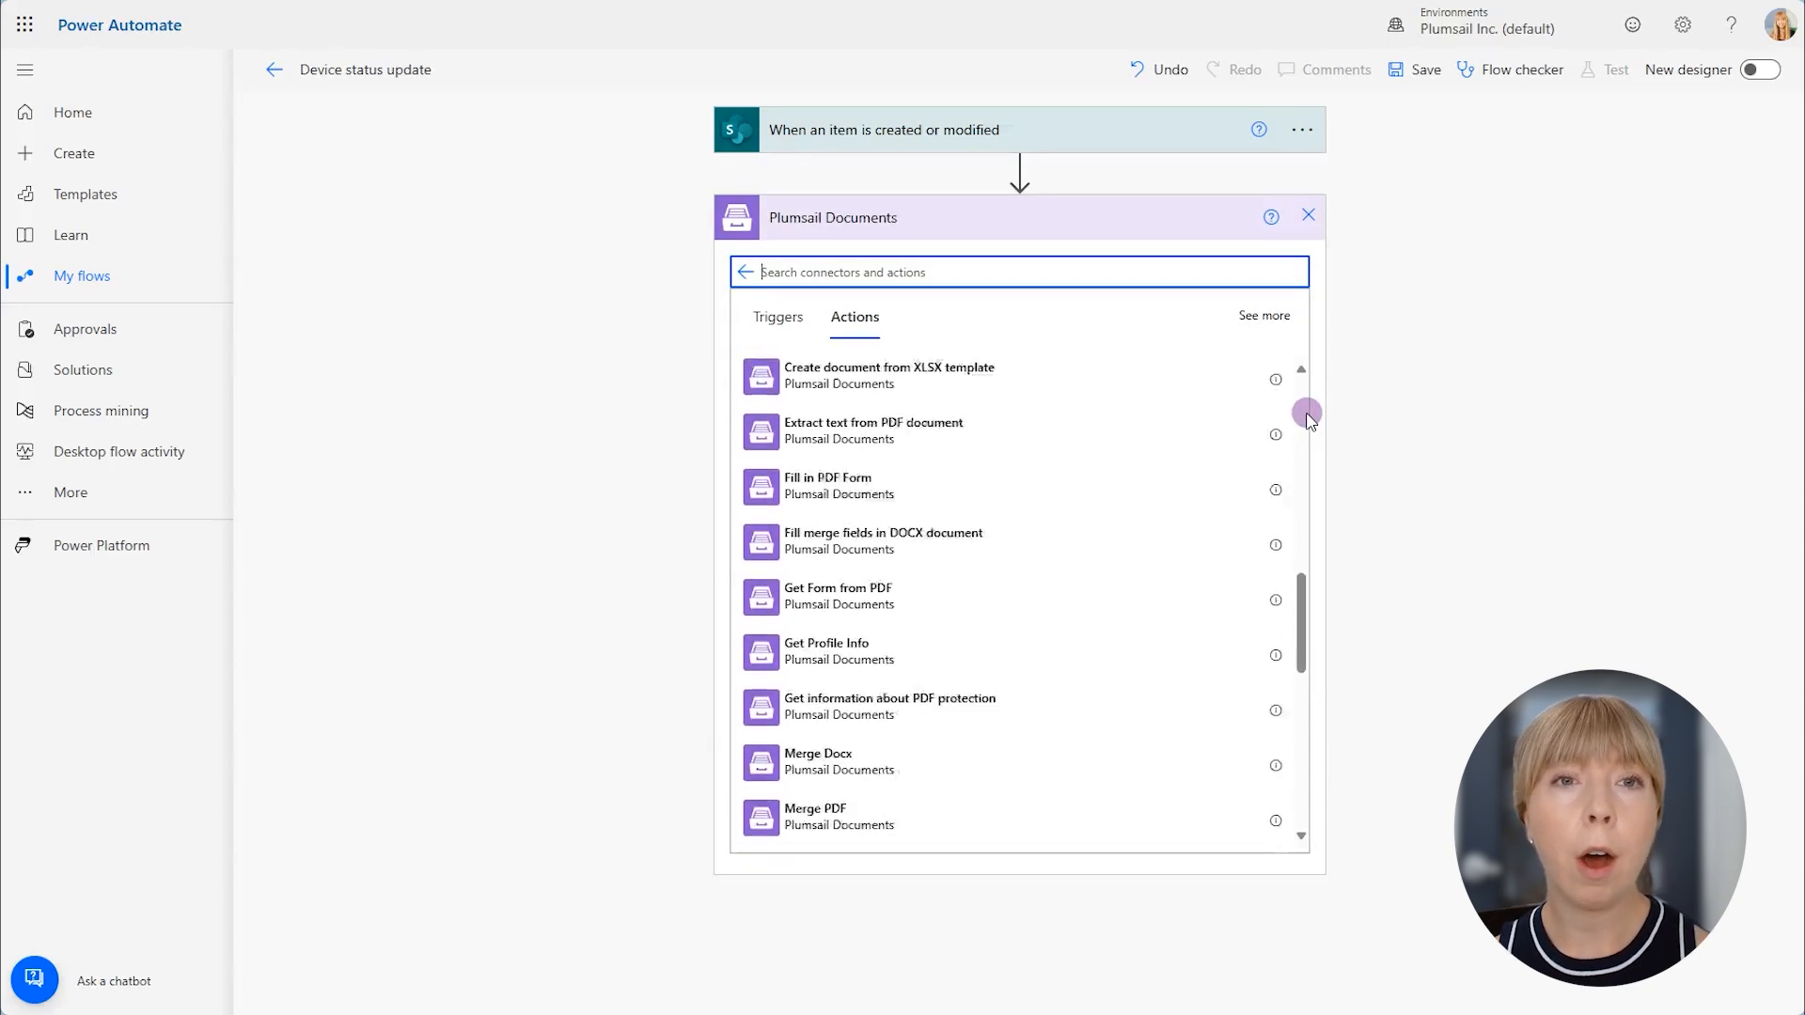
scroll(1309, 420, down, 2)
scroll(1310, 420, down, 6)
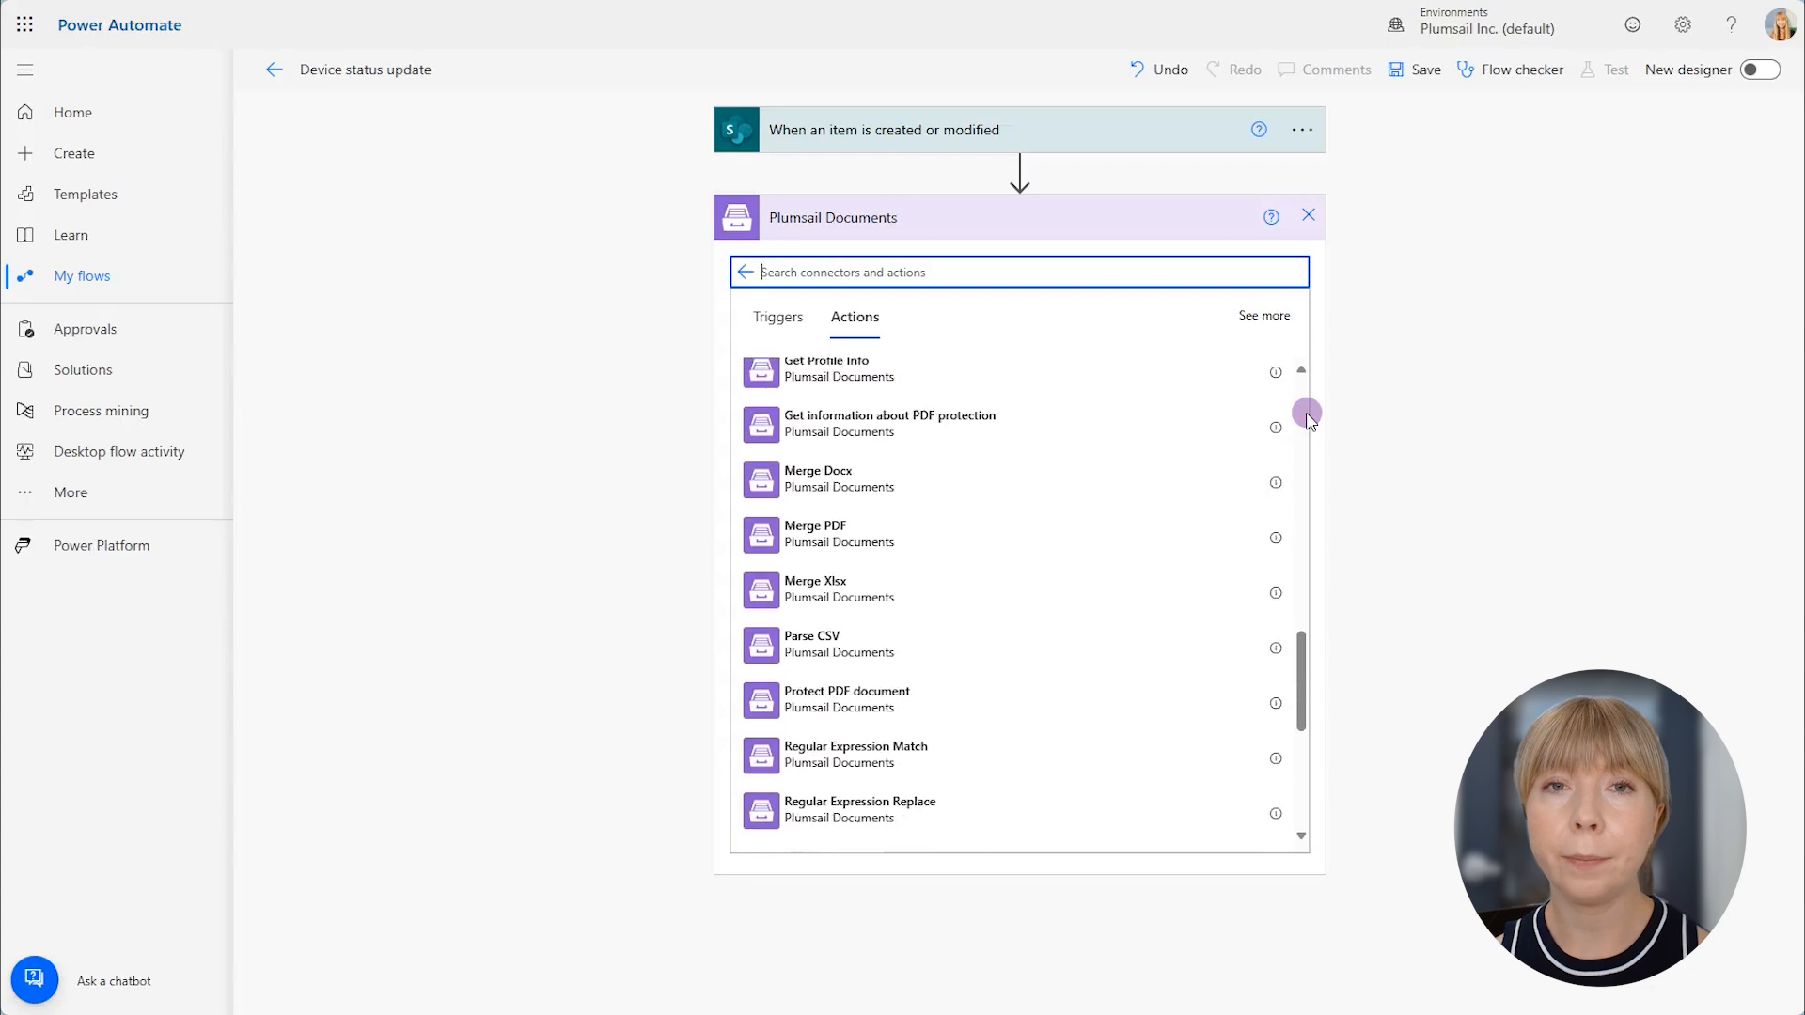
scroll(1309, 420, down, 3)
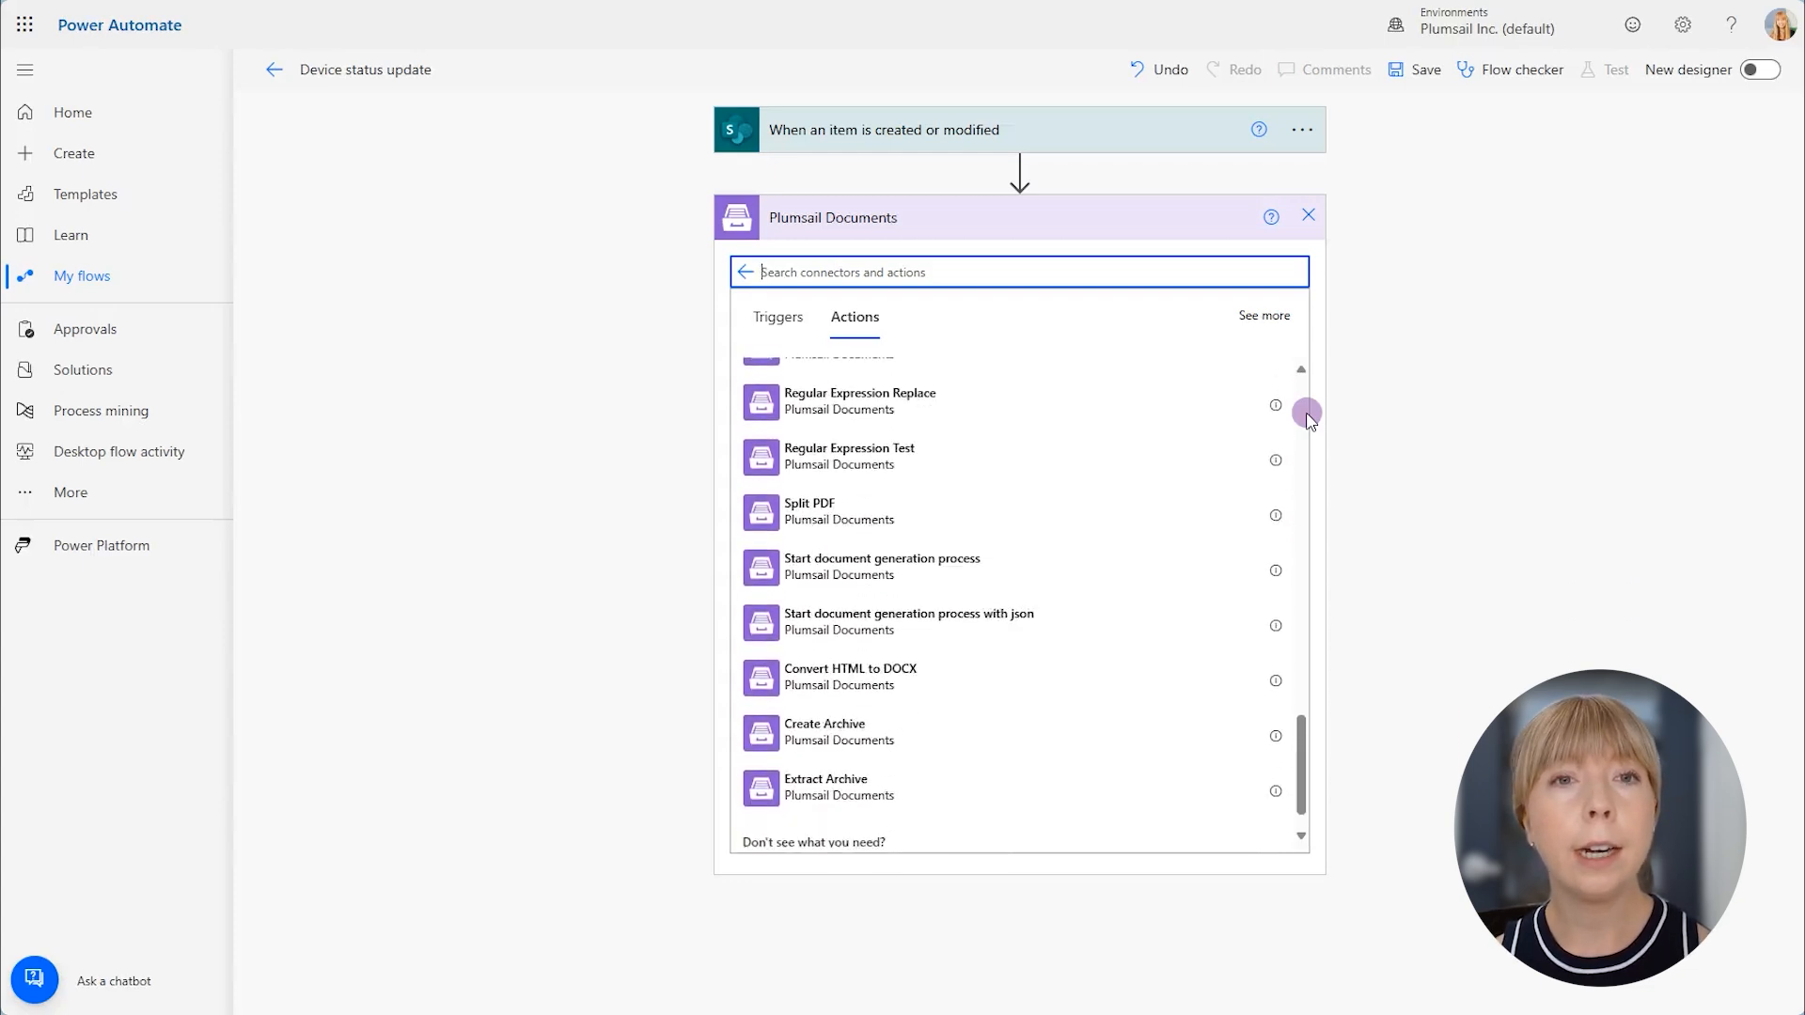
click(1061, 620)
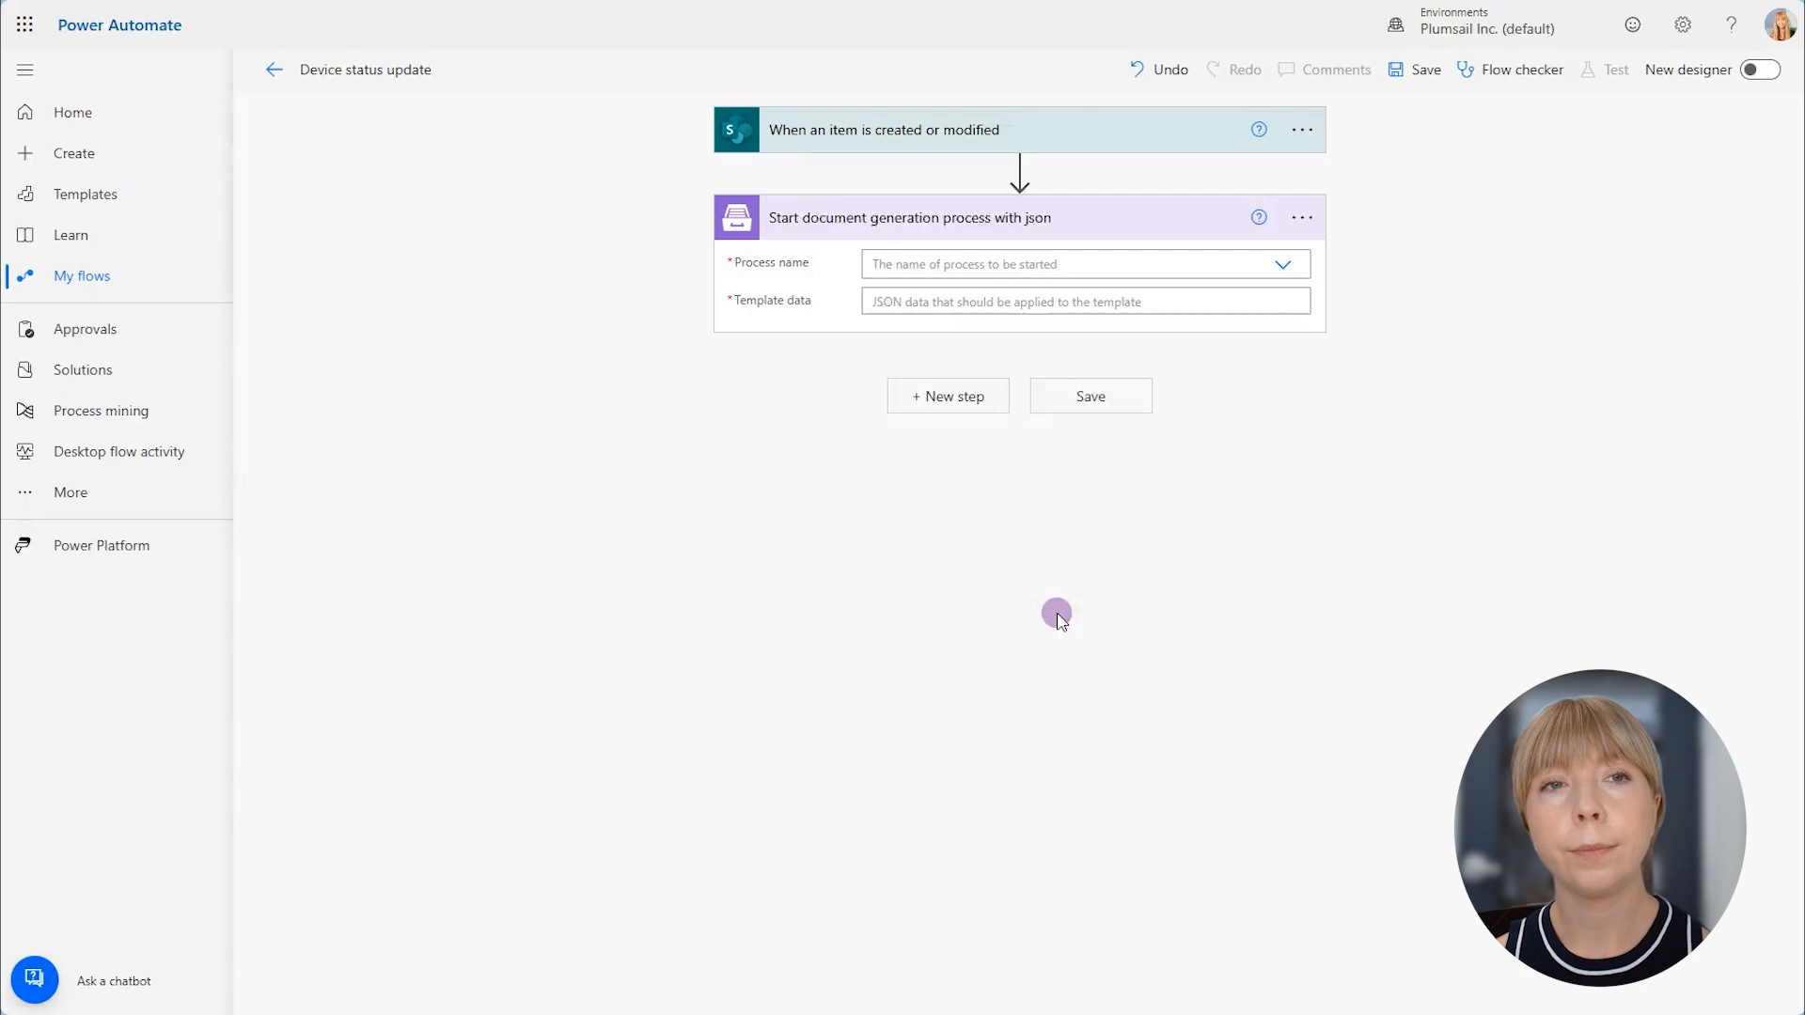
click(952, 267)
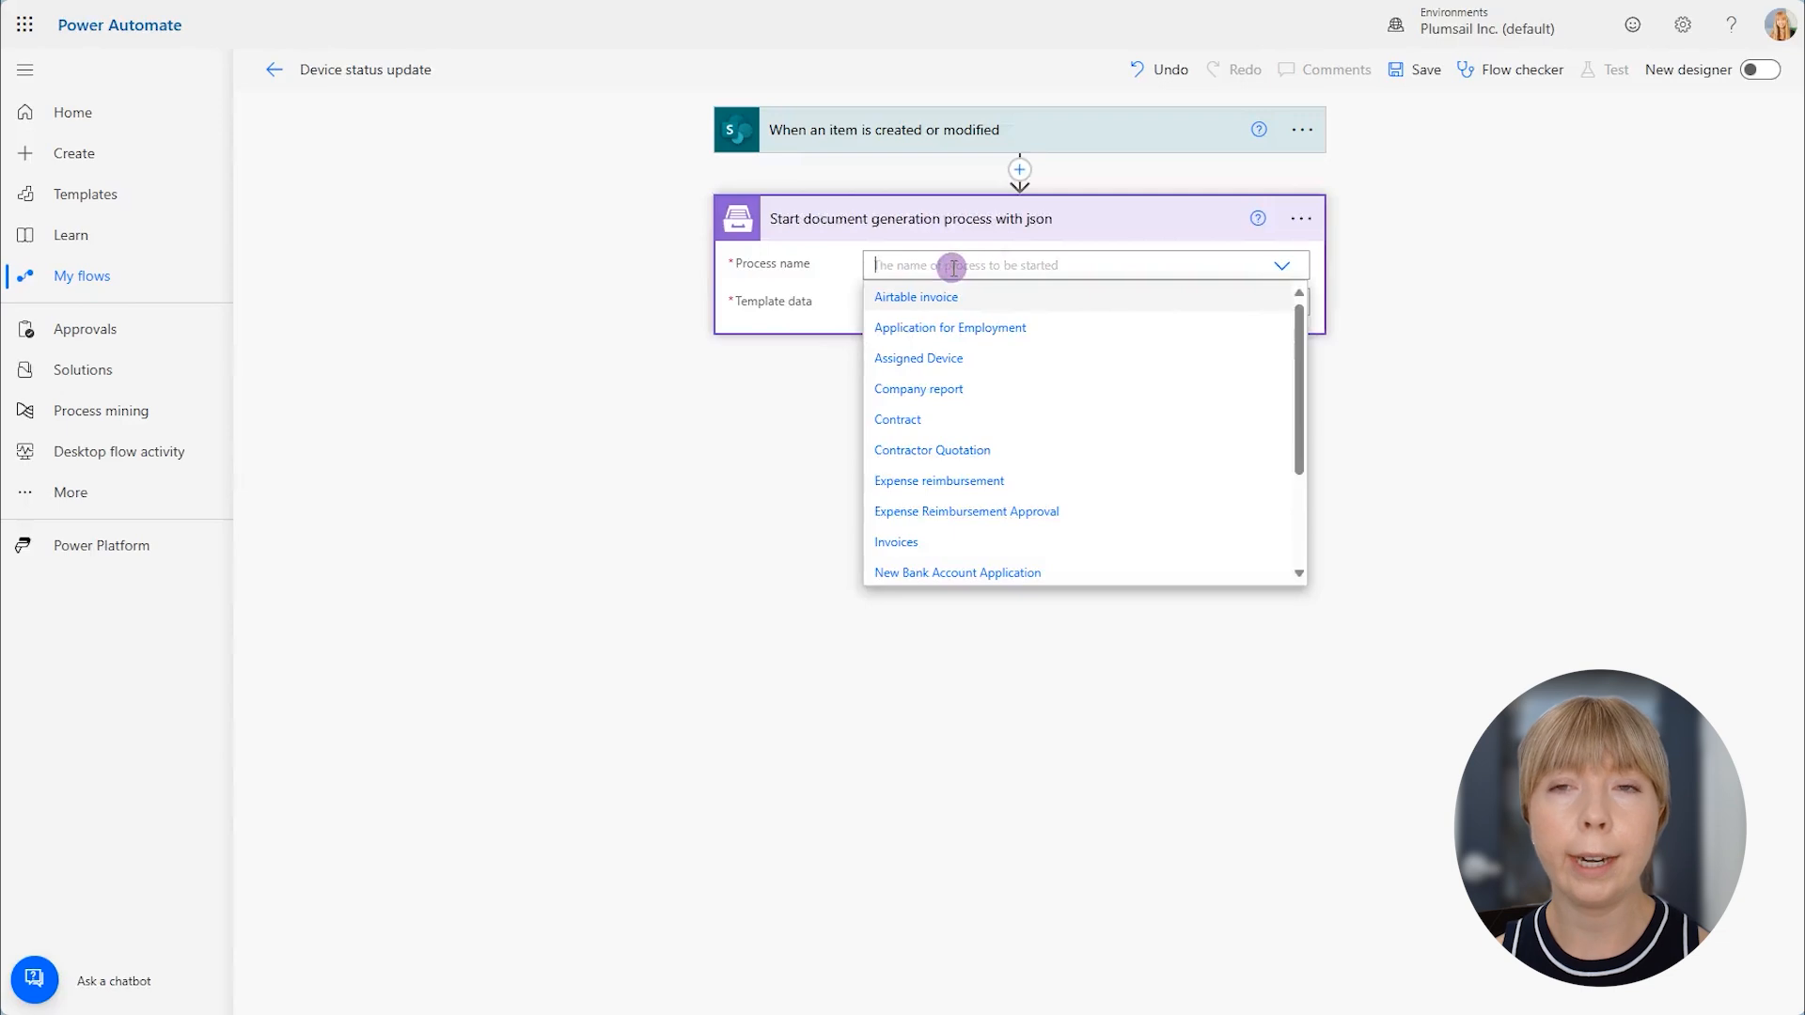
click(943, 358)
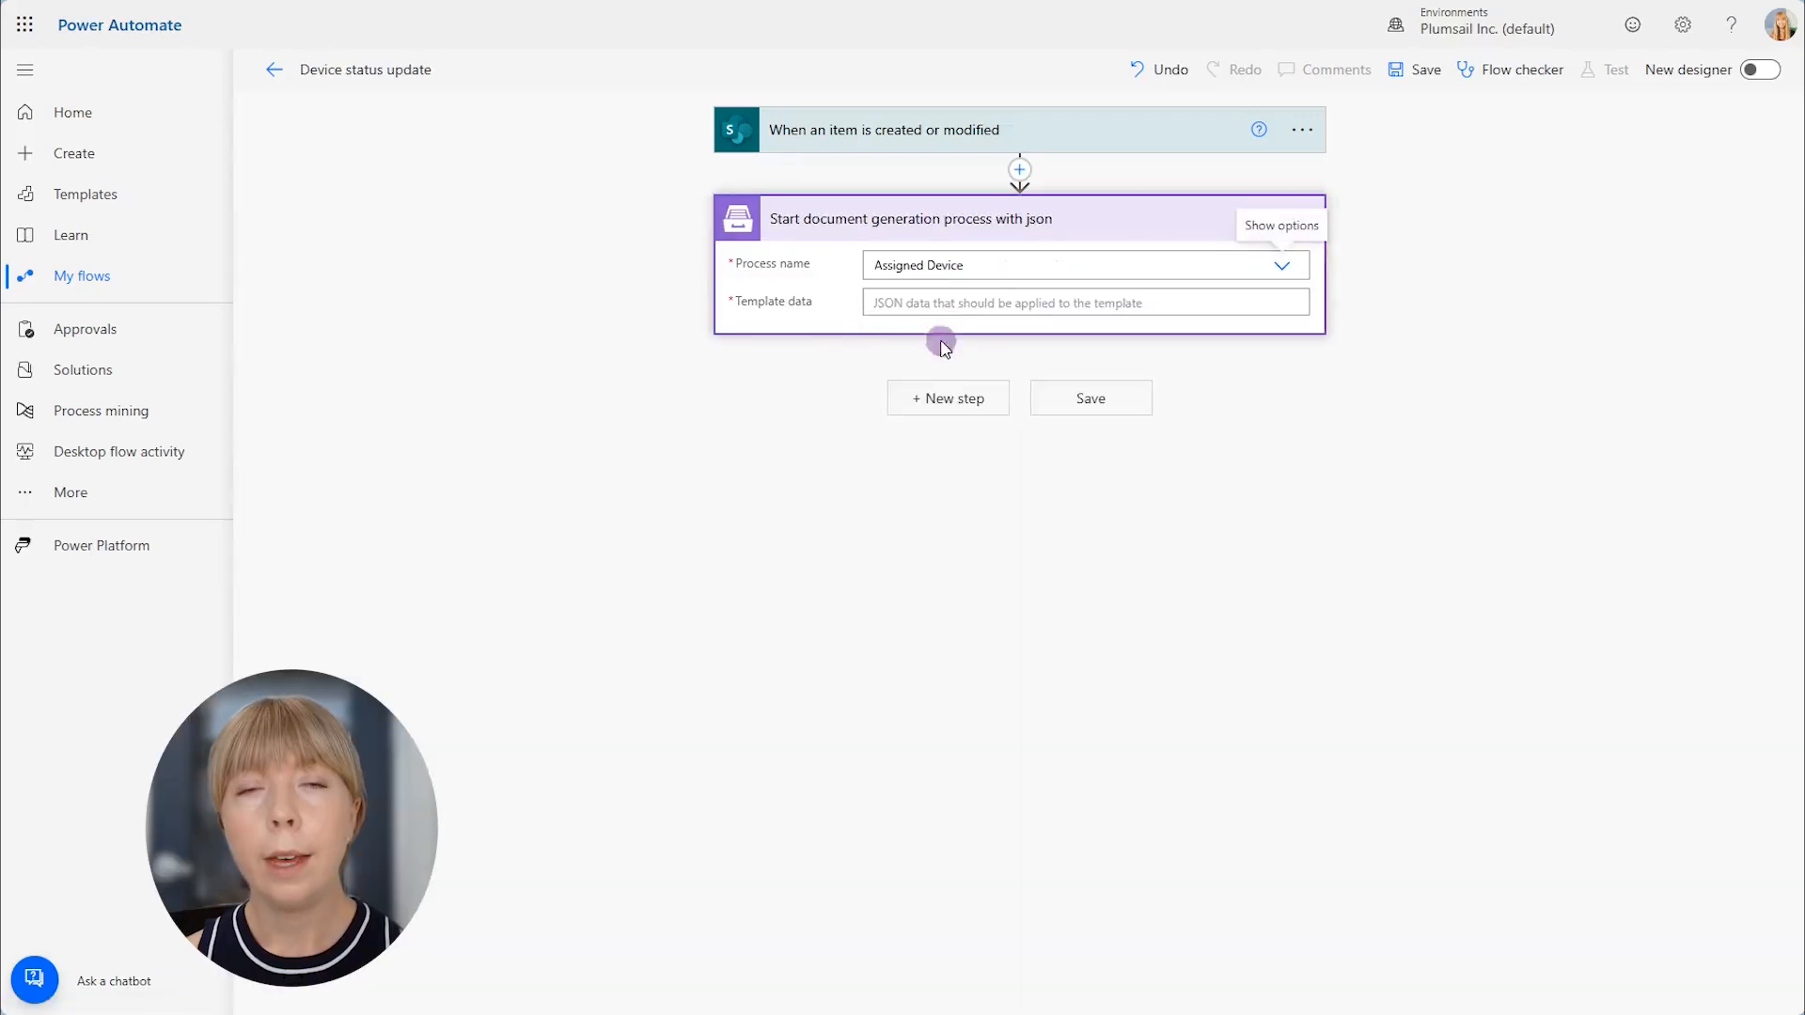
- Copy the template's test JSON from the Assigned Device process in Plumsail Documents and paste it into the Power Automate action's template data
click(940, 303)
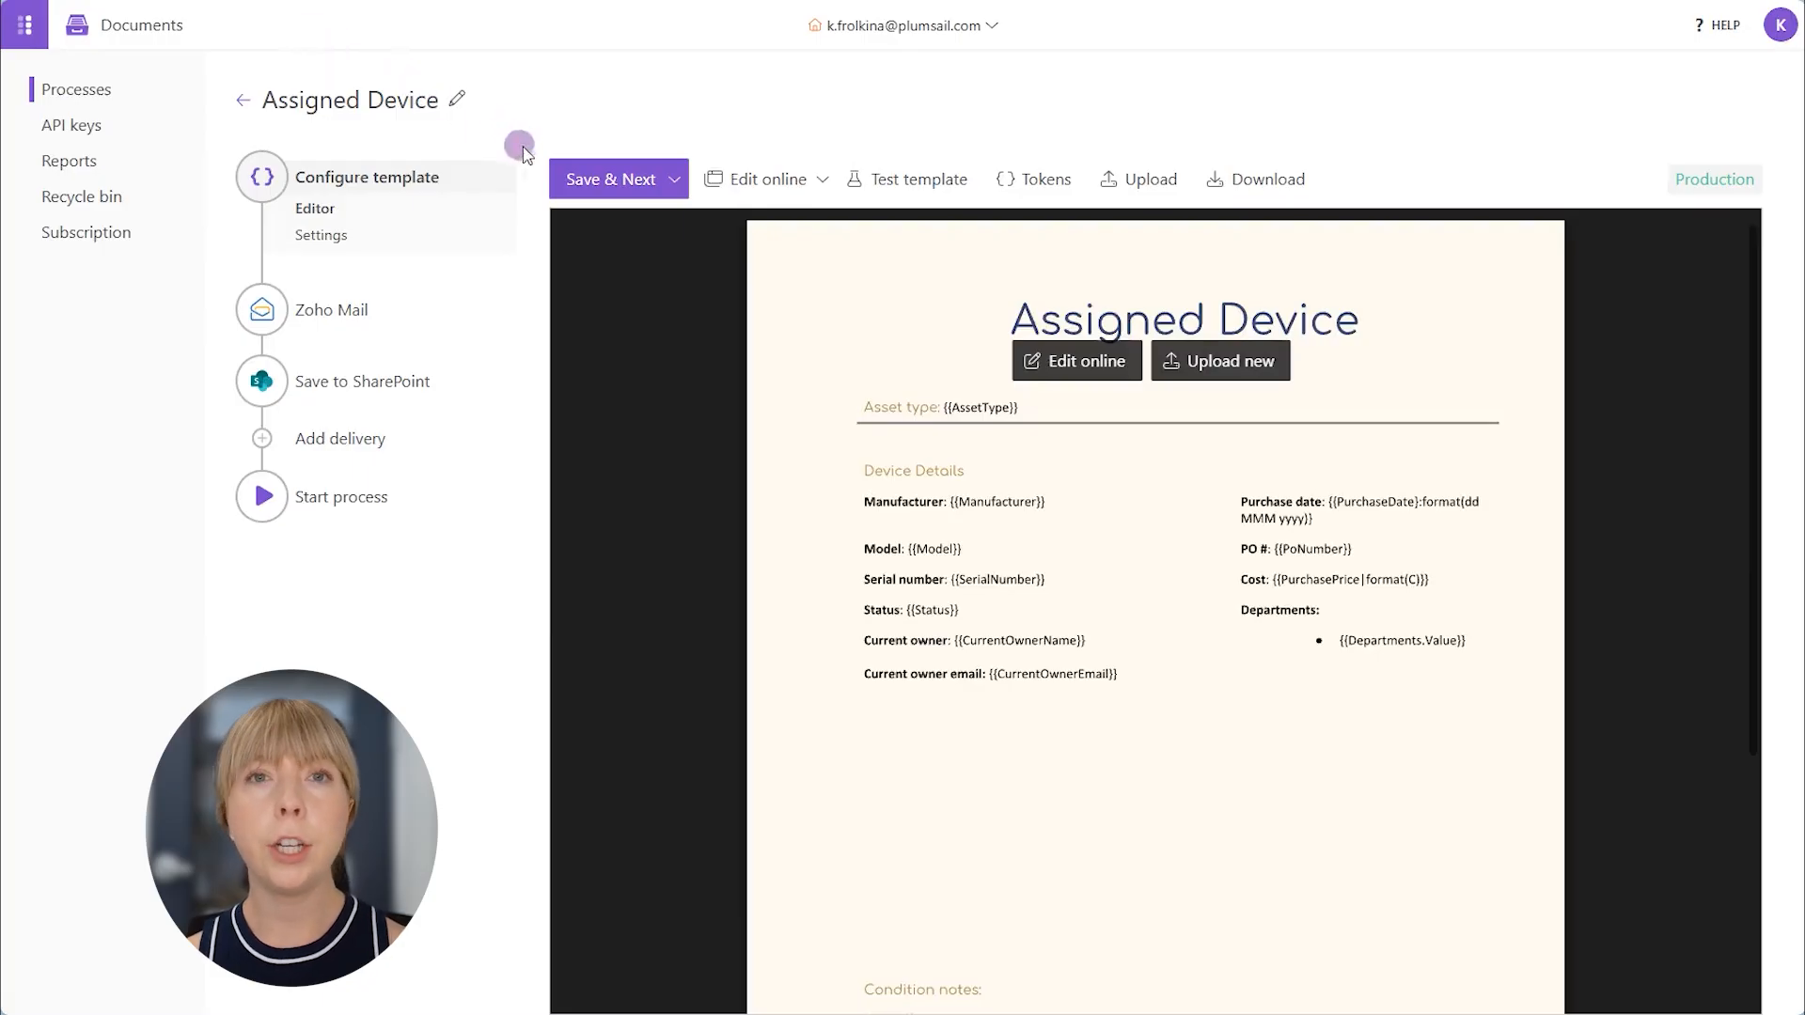
click(884, 181)
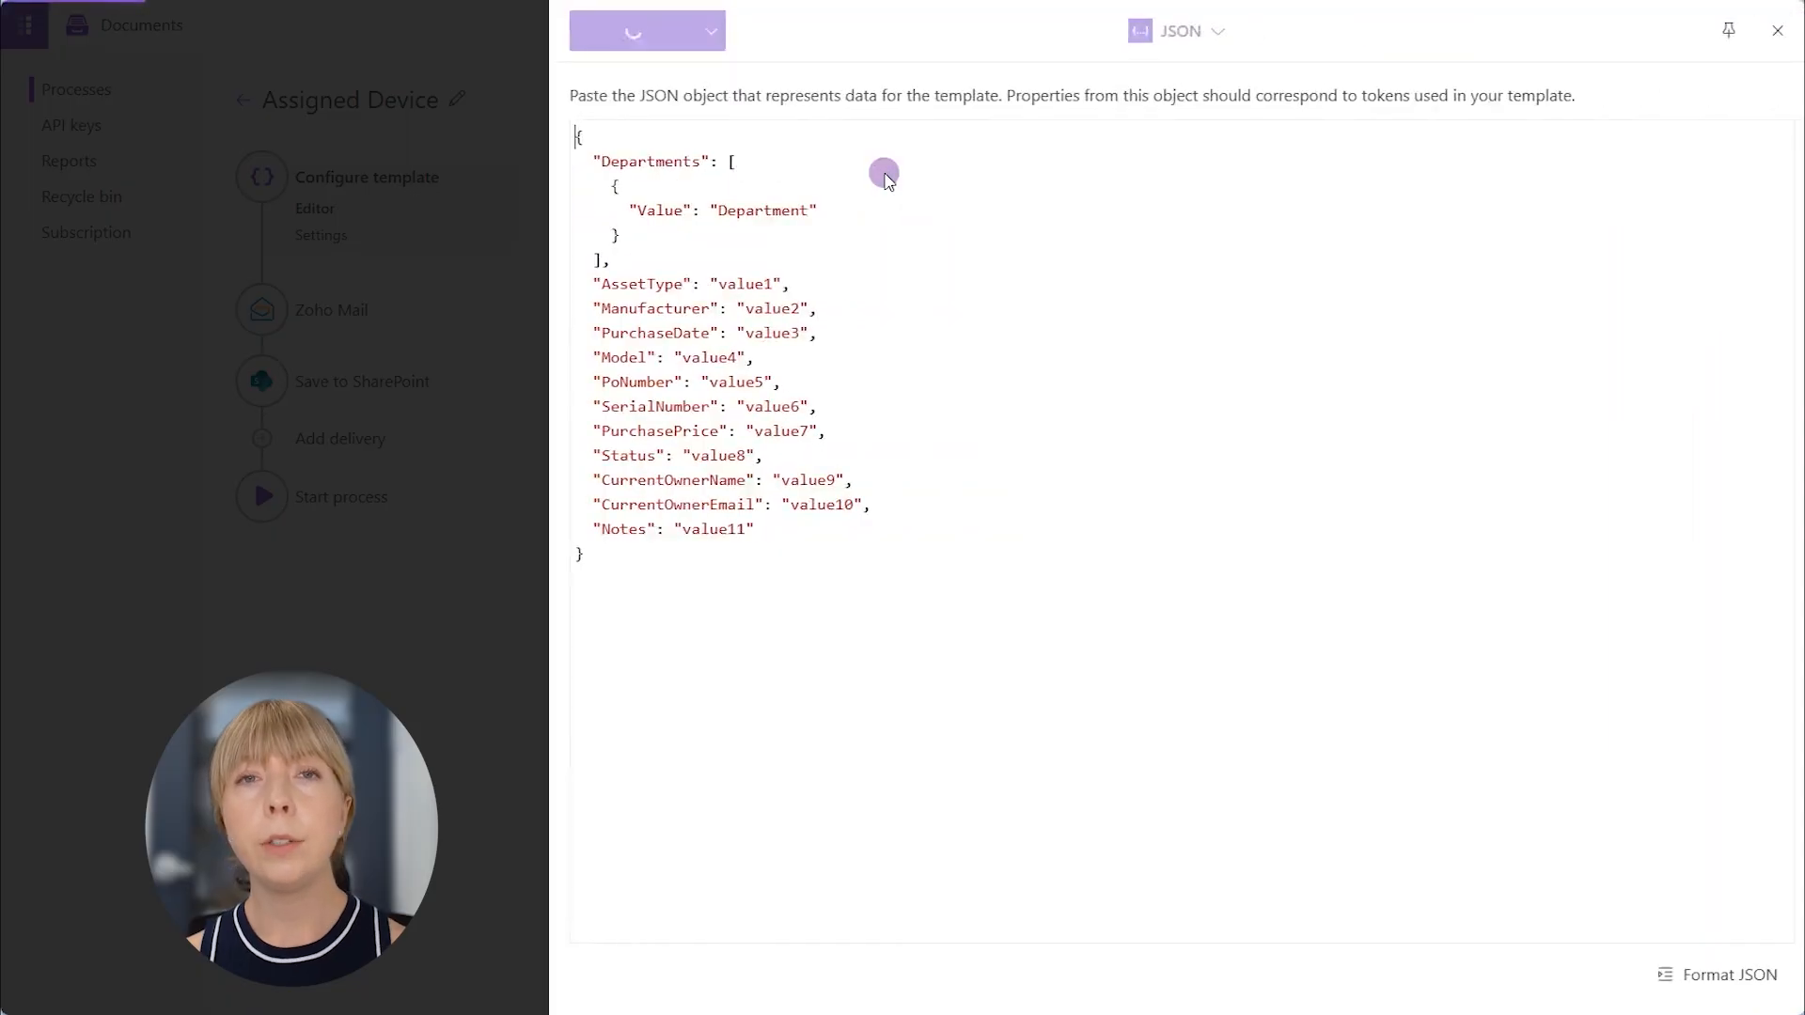
click(1173, 31)
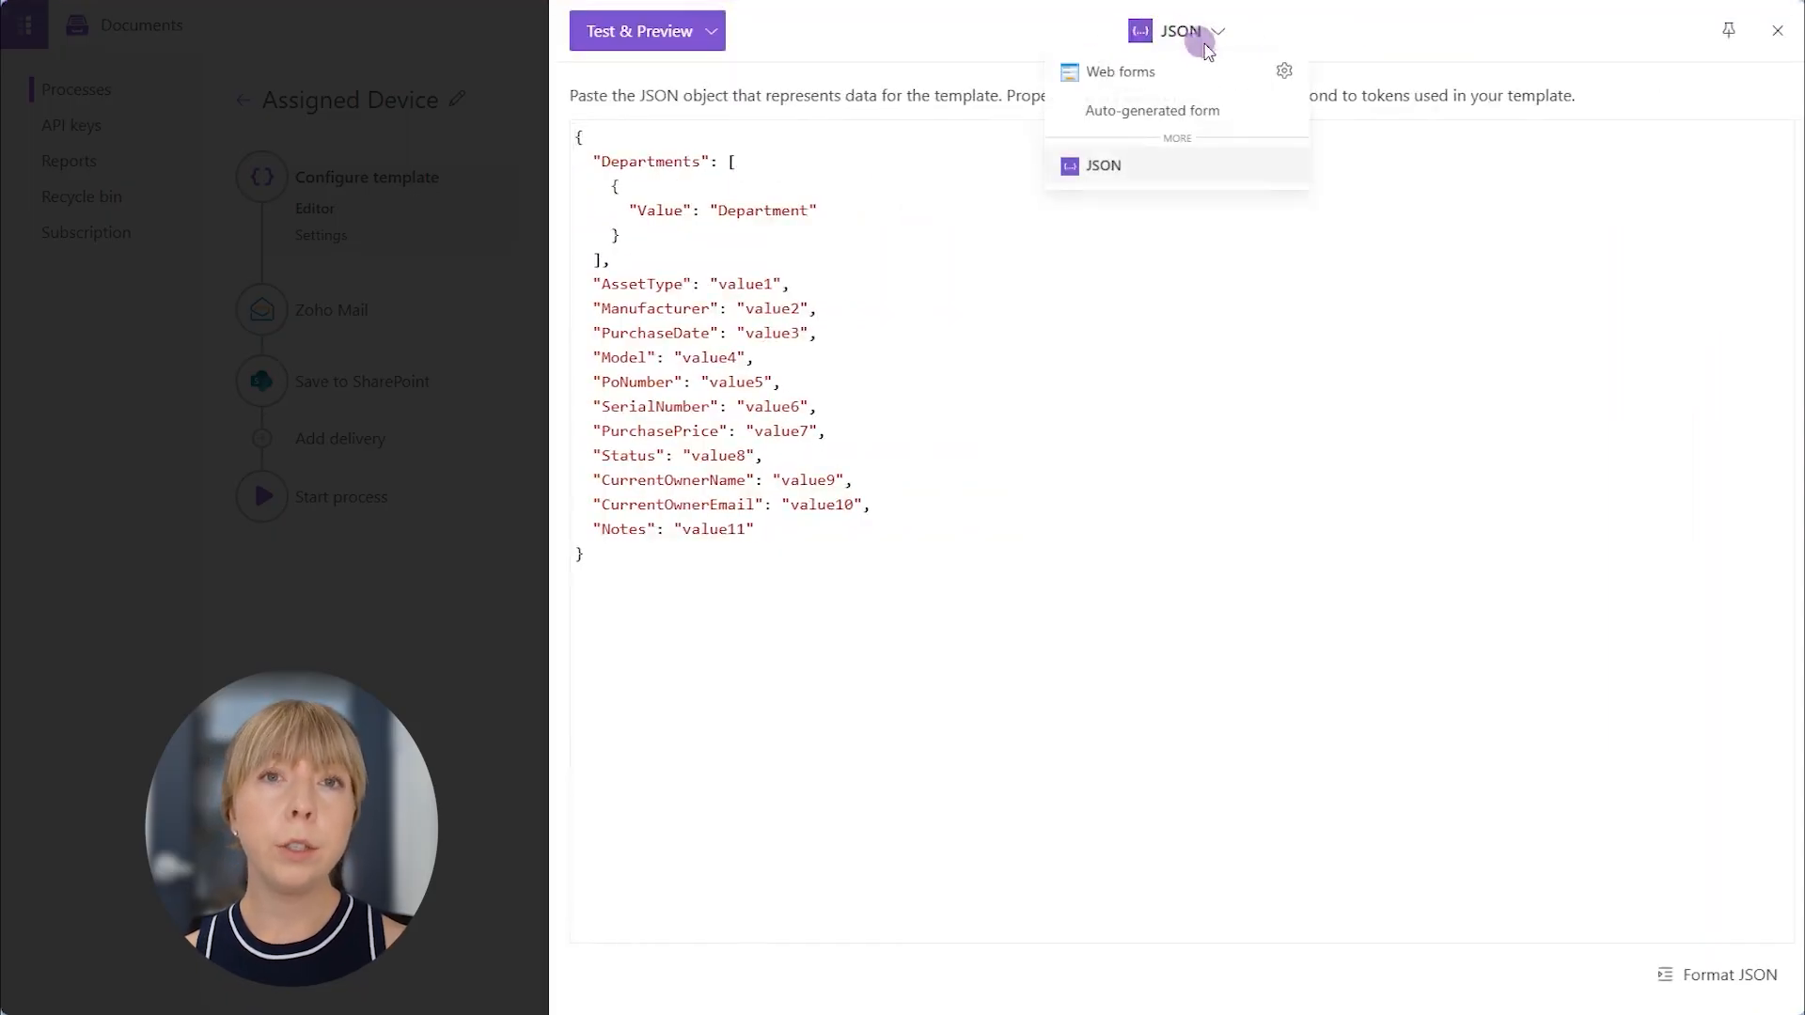
click(1221, 245)
drag(580, 560, 528, 55)
key(ctrl+c)
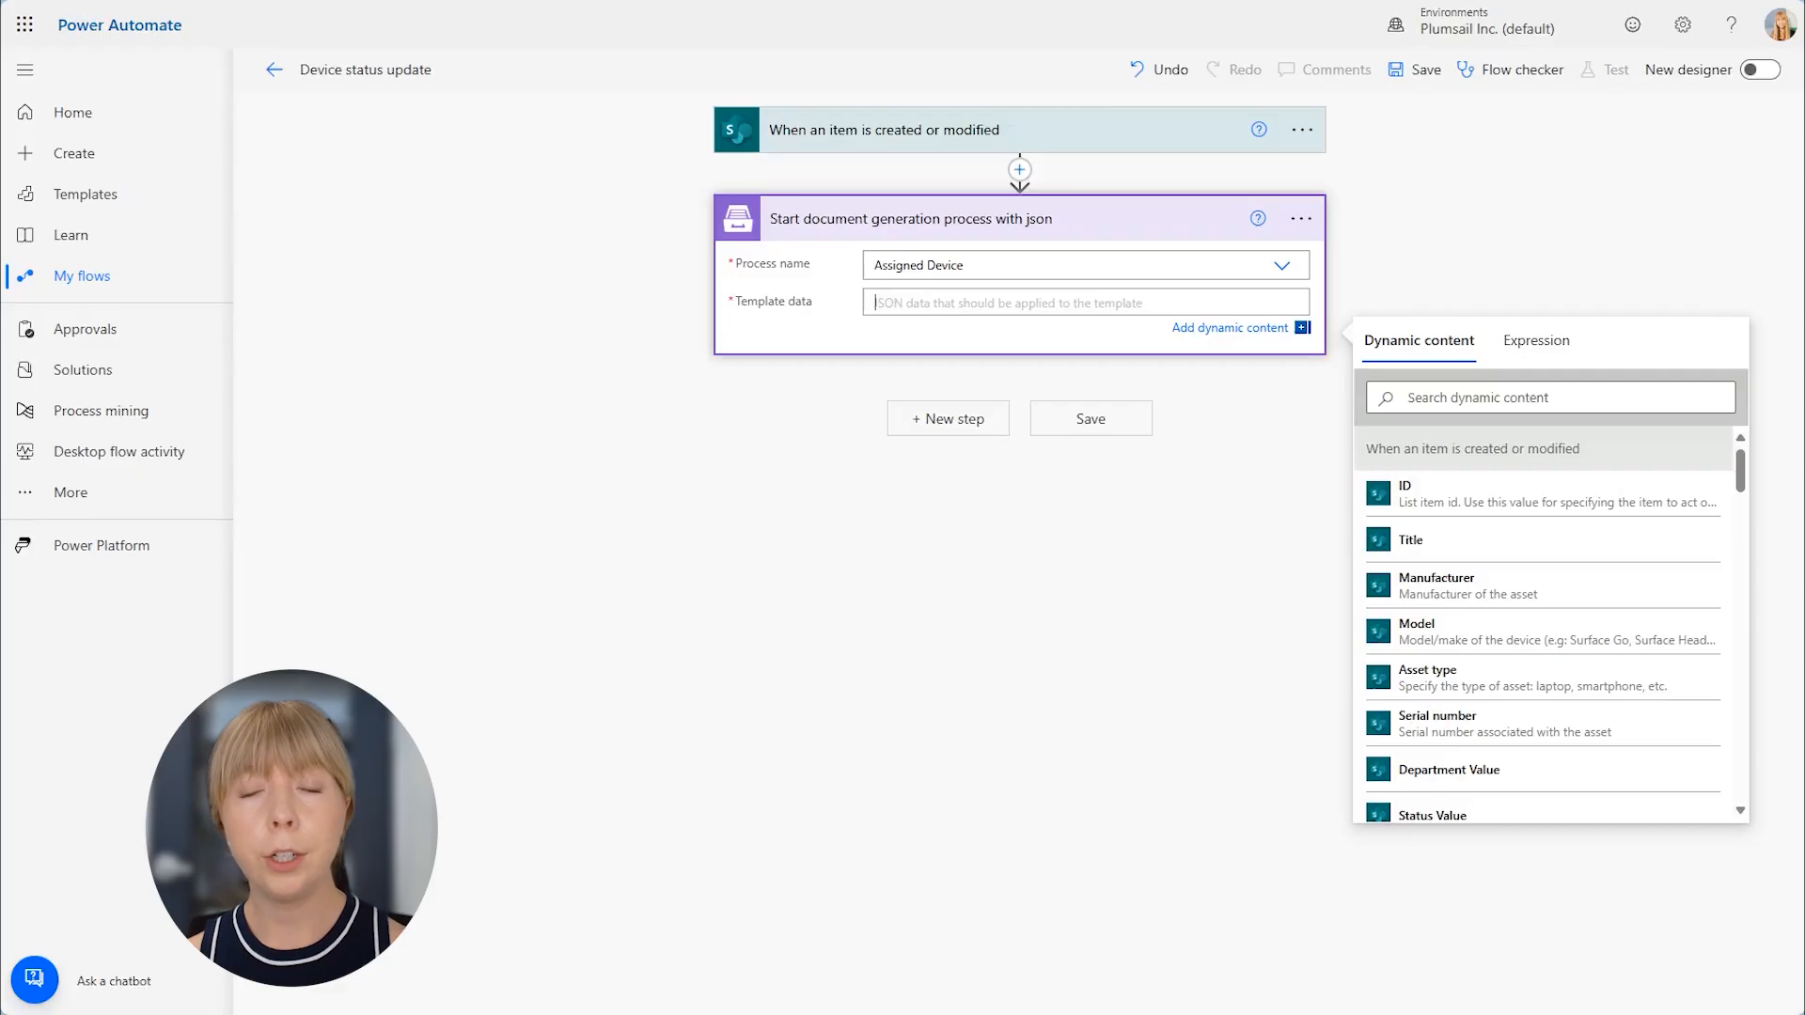
click(918, 295)
key(ctrl+v)
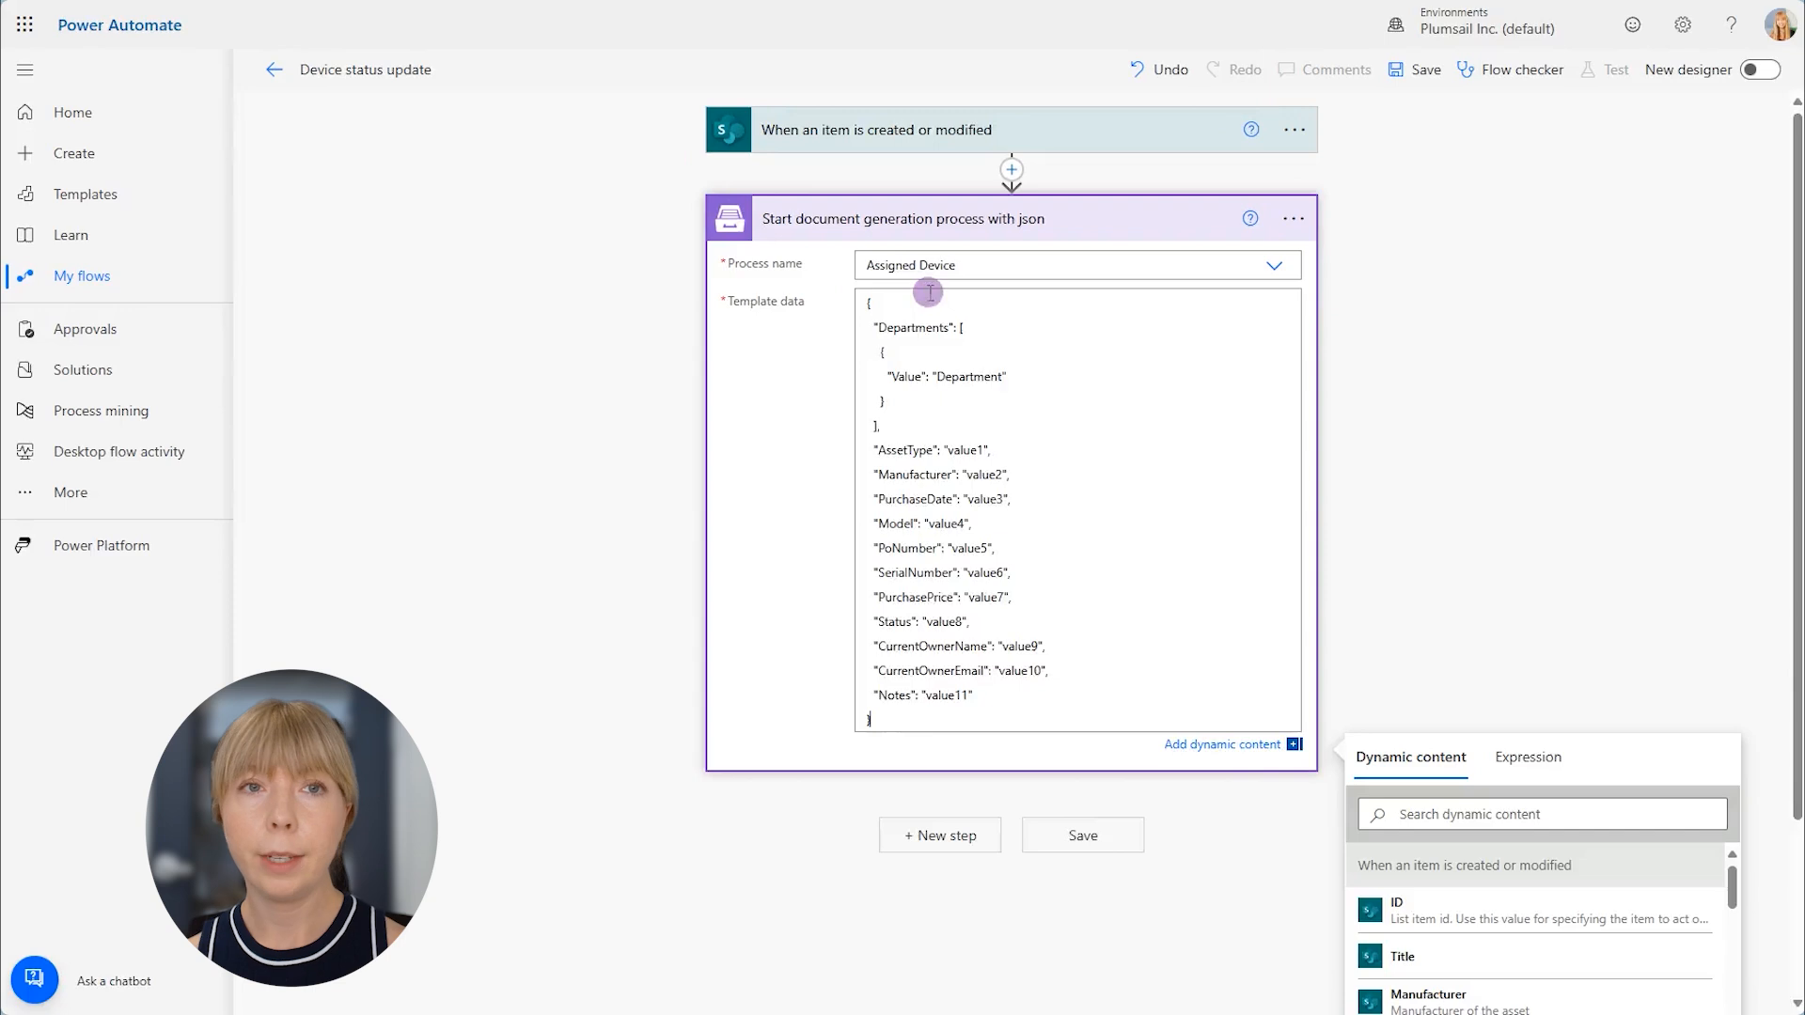
- Move the "Departments" key to a new line after "Notes" in the template data and delete its sample array
drag(870, 326, 955, 336)
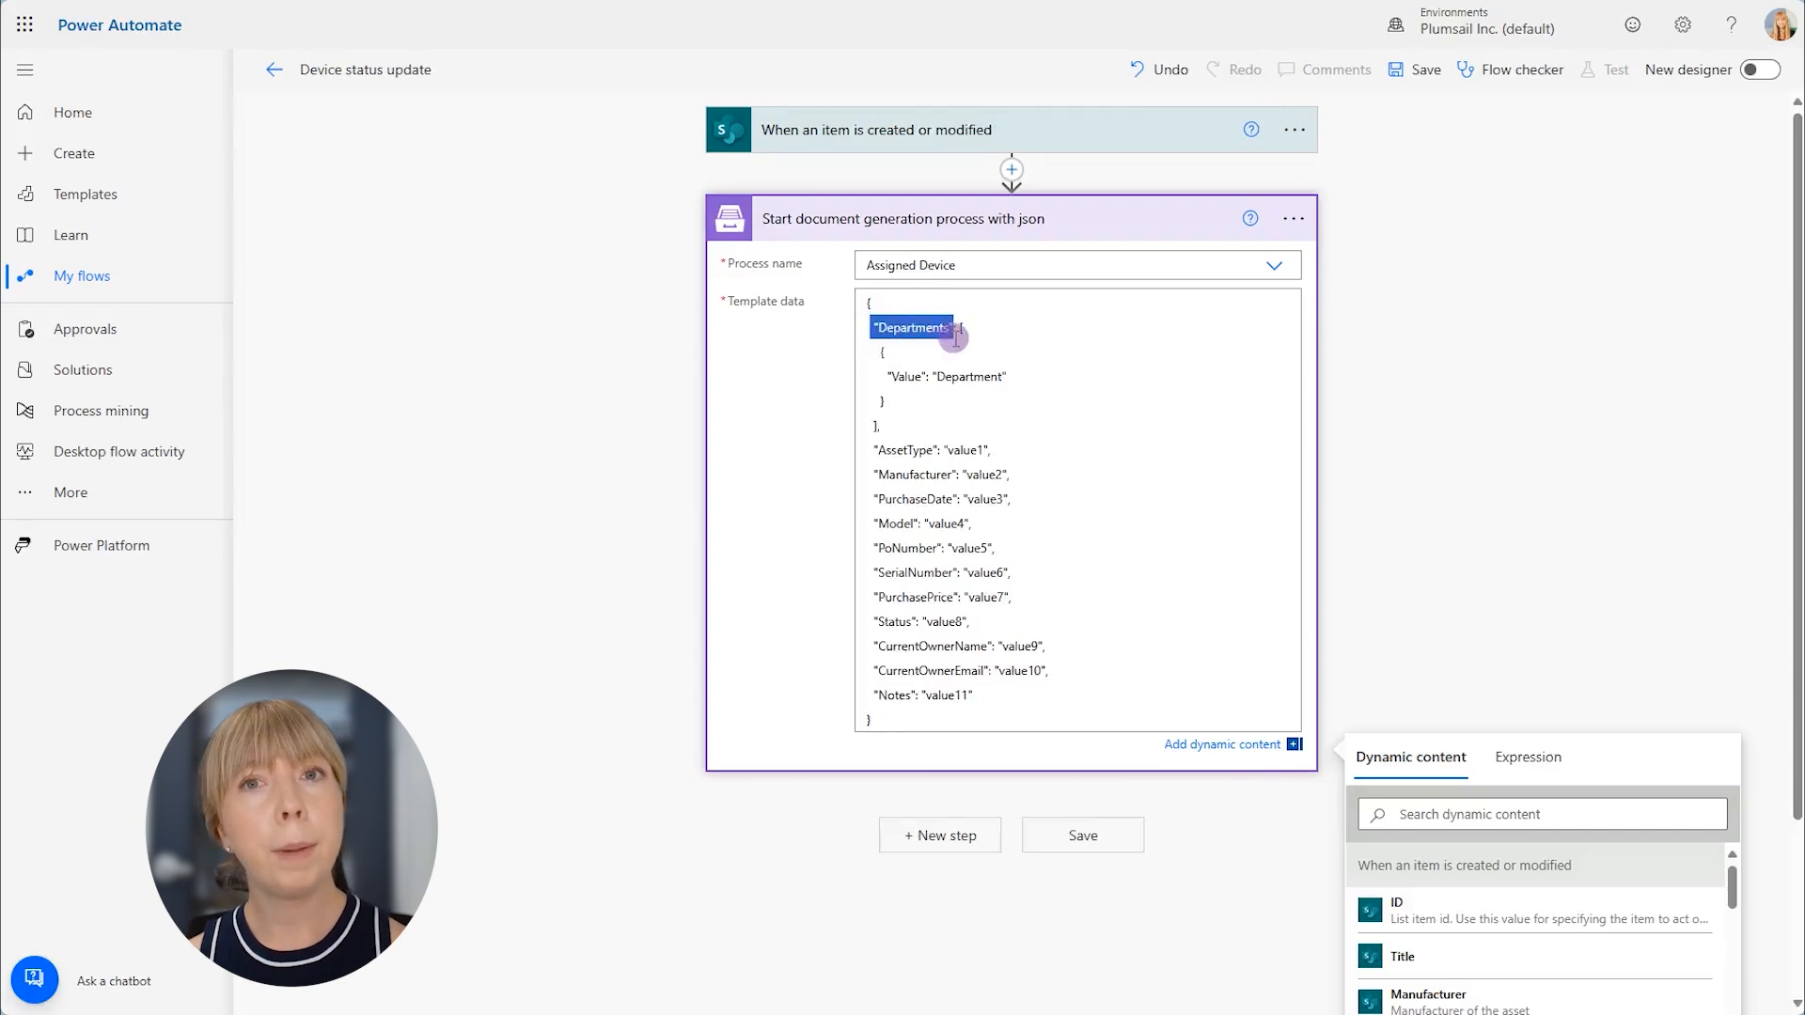
key(BackSpace)
click(1011, 696)
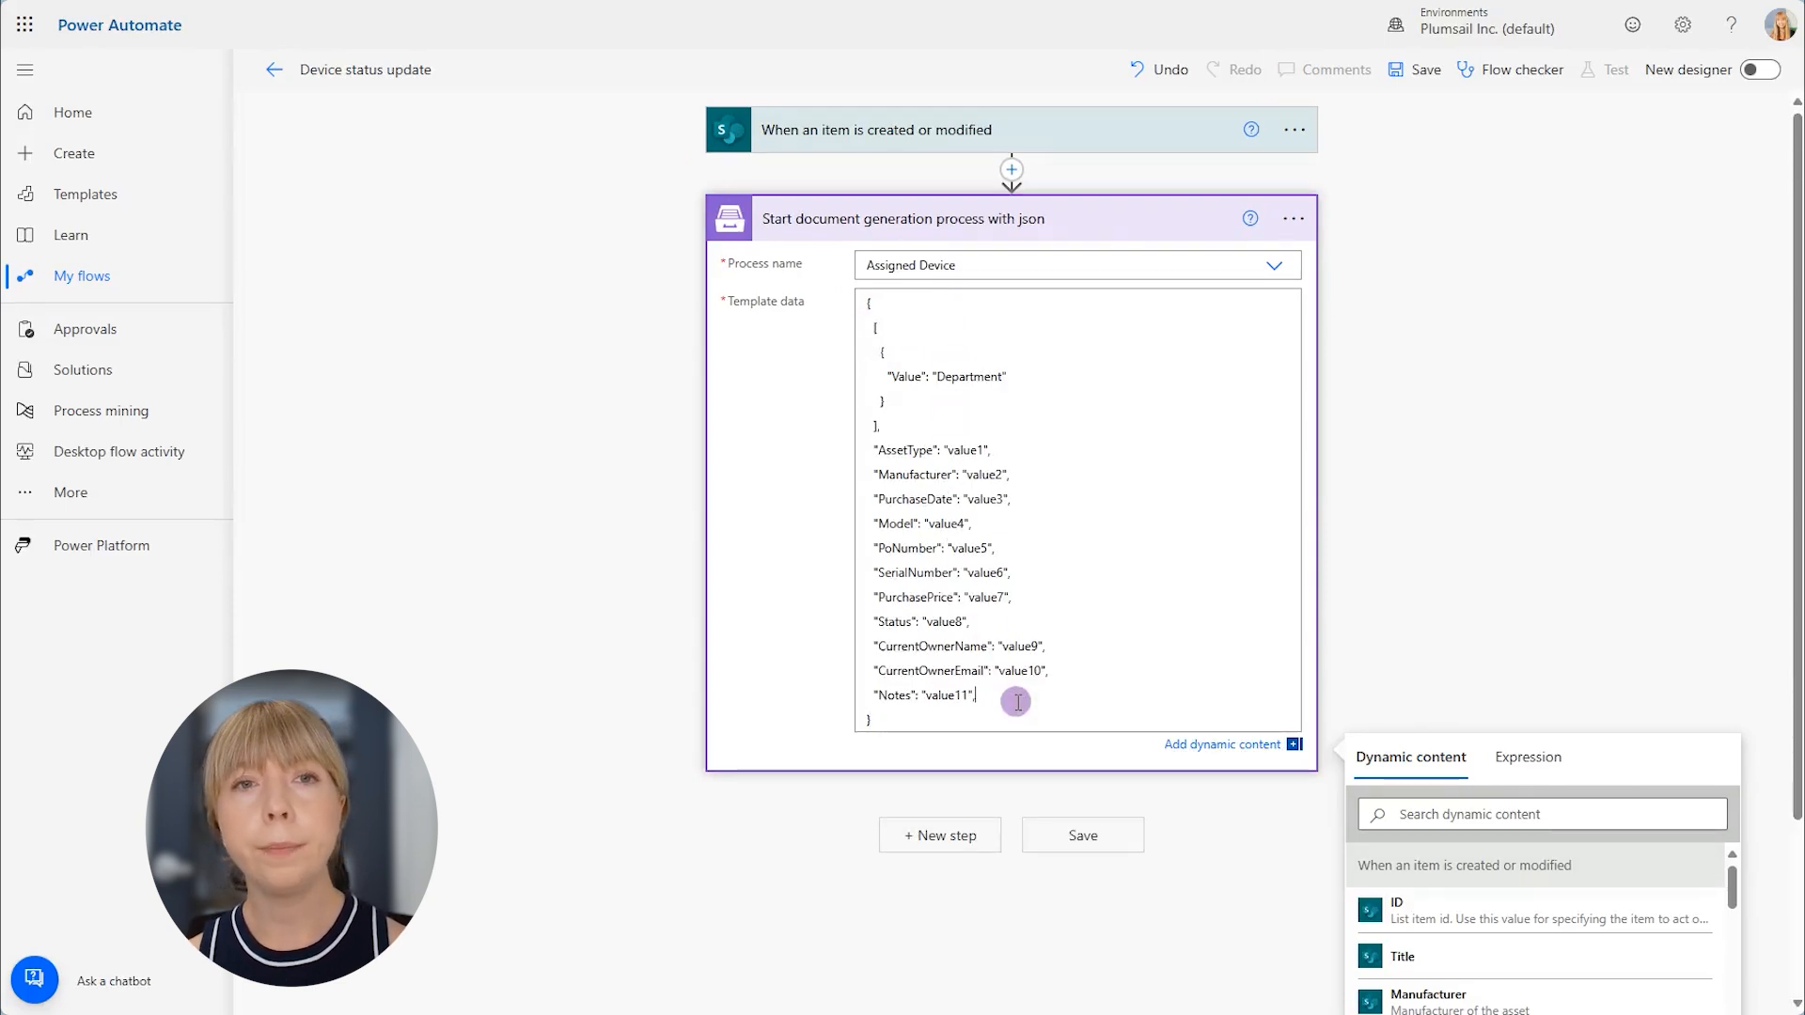
key(Return)
text("Departments":)
drag(881, 427, 877, 360)
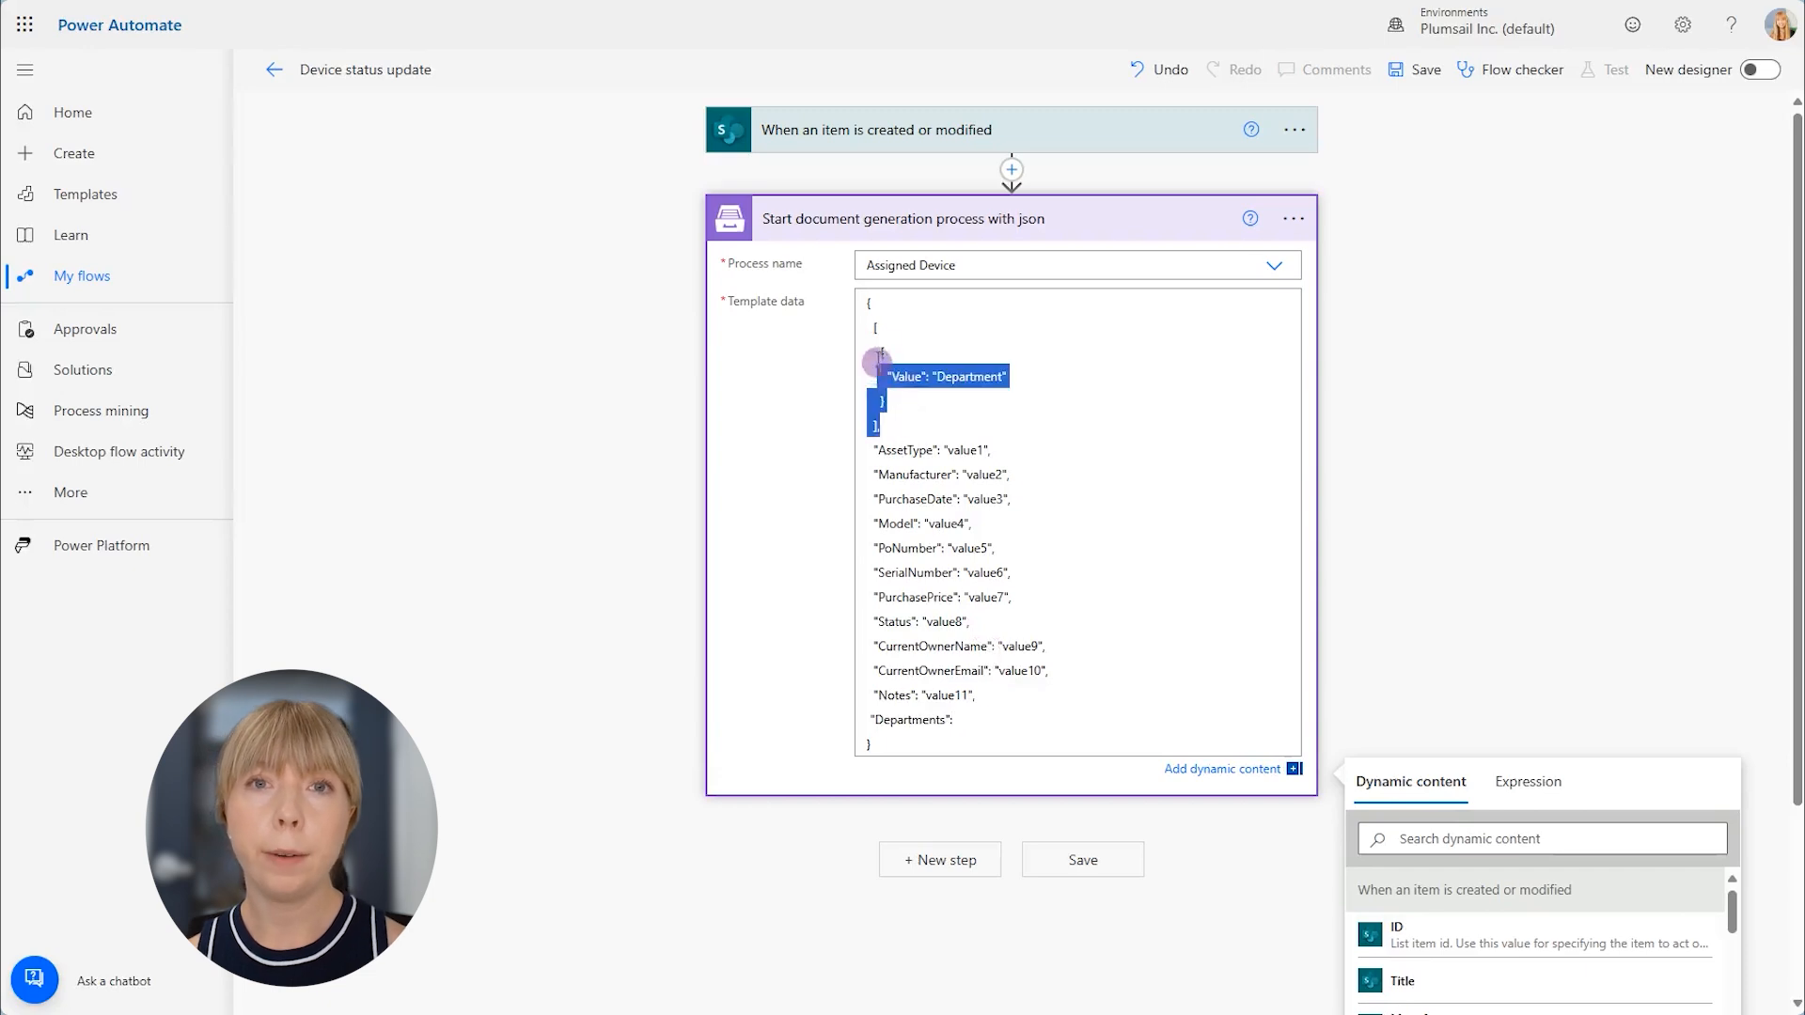
key(BackSpace)
key(BackSpace)
key(BackSpace)
key(BackSpace)
key(BackSpace)
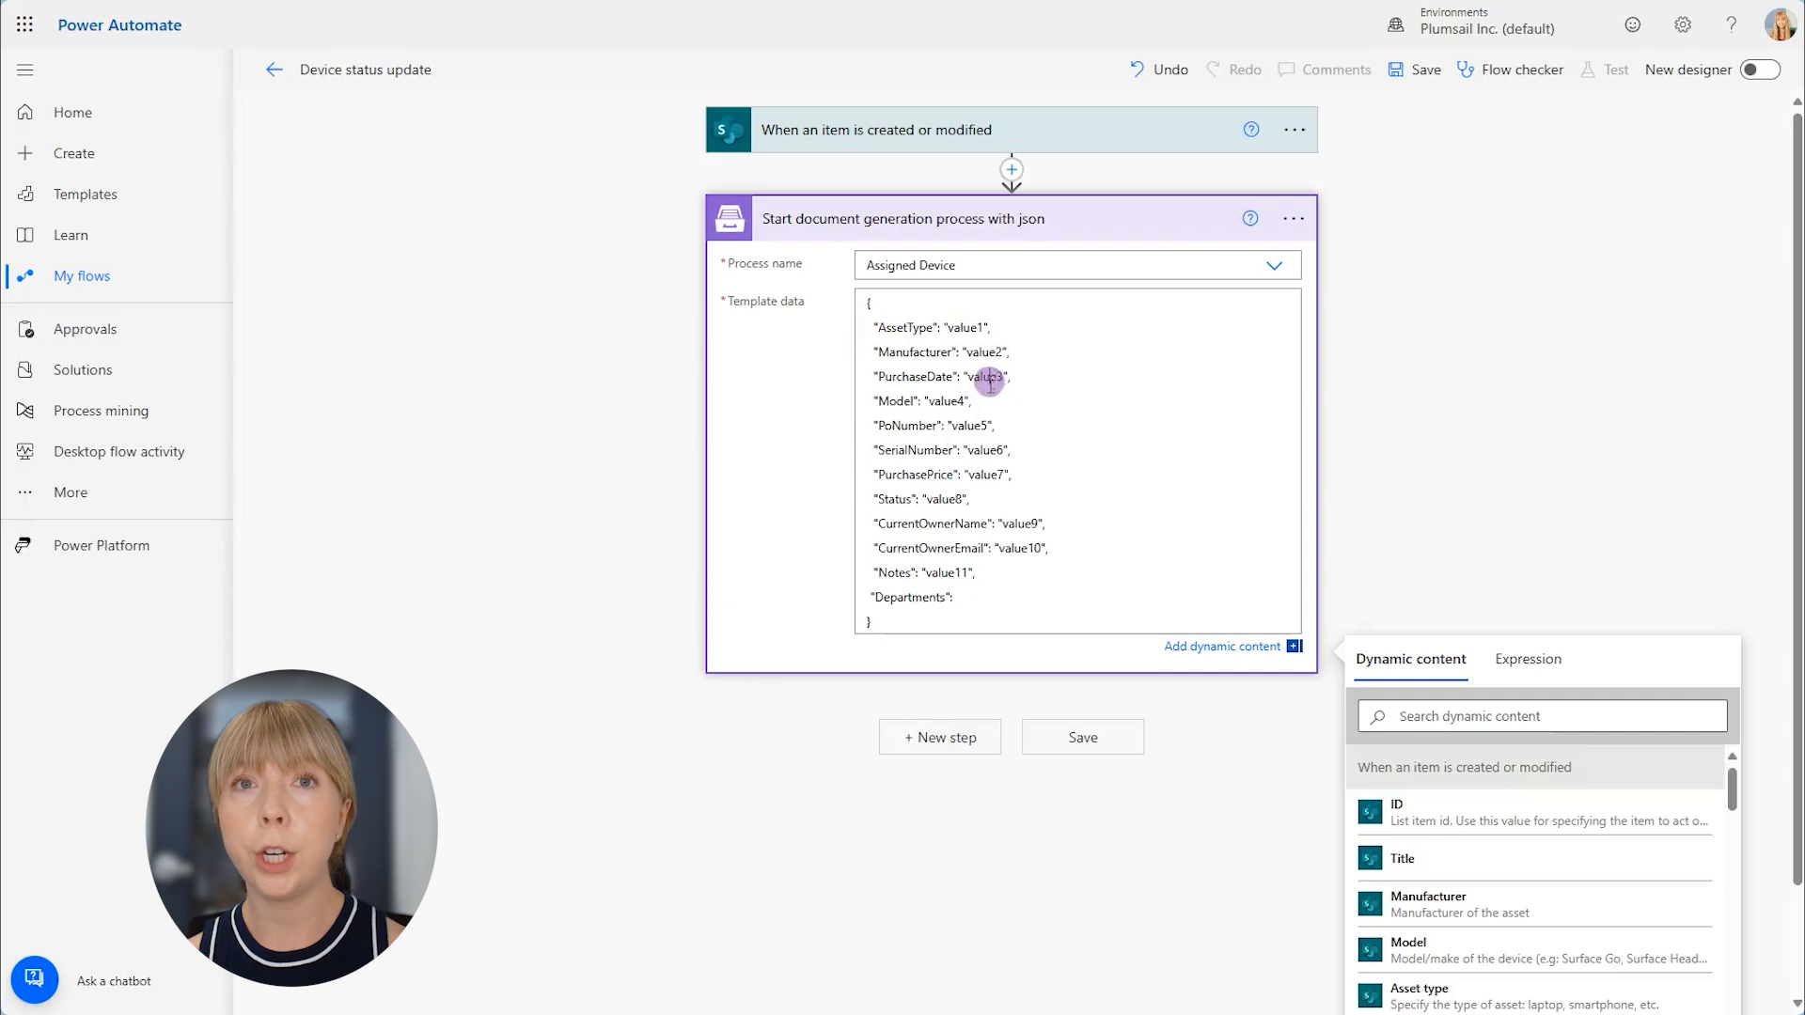
- Replace the AssetType sample value with the Asset type dynamic content from the SharePoint trigger
click(987, 326)
key(BackSpace)
key(BackSpace)
key(BackSpace)
key(BackSpace)
key(BackSpace)
key(BackSpace)
key(BackSpace)
key(BackSpace)
scroll(1598, 799, down, 2)
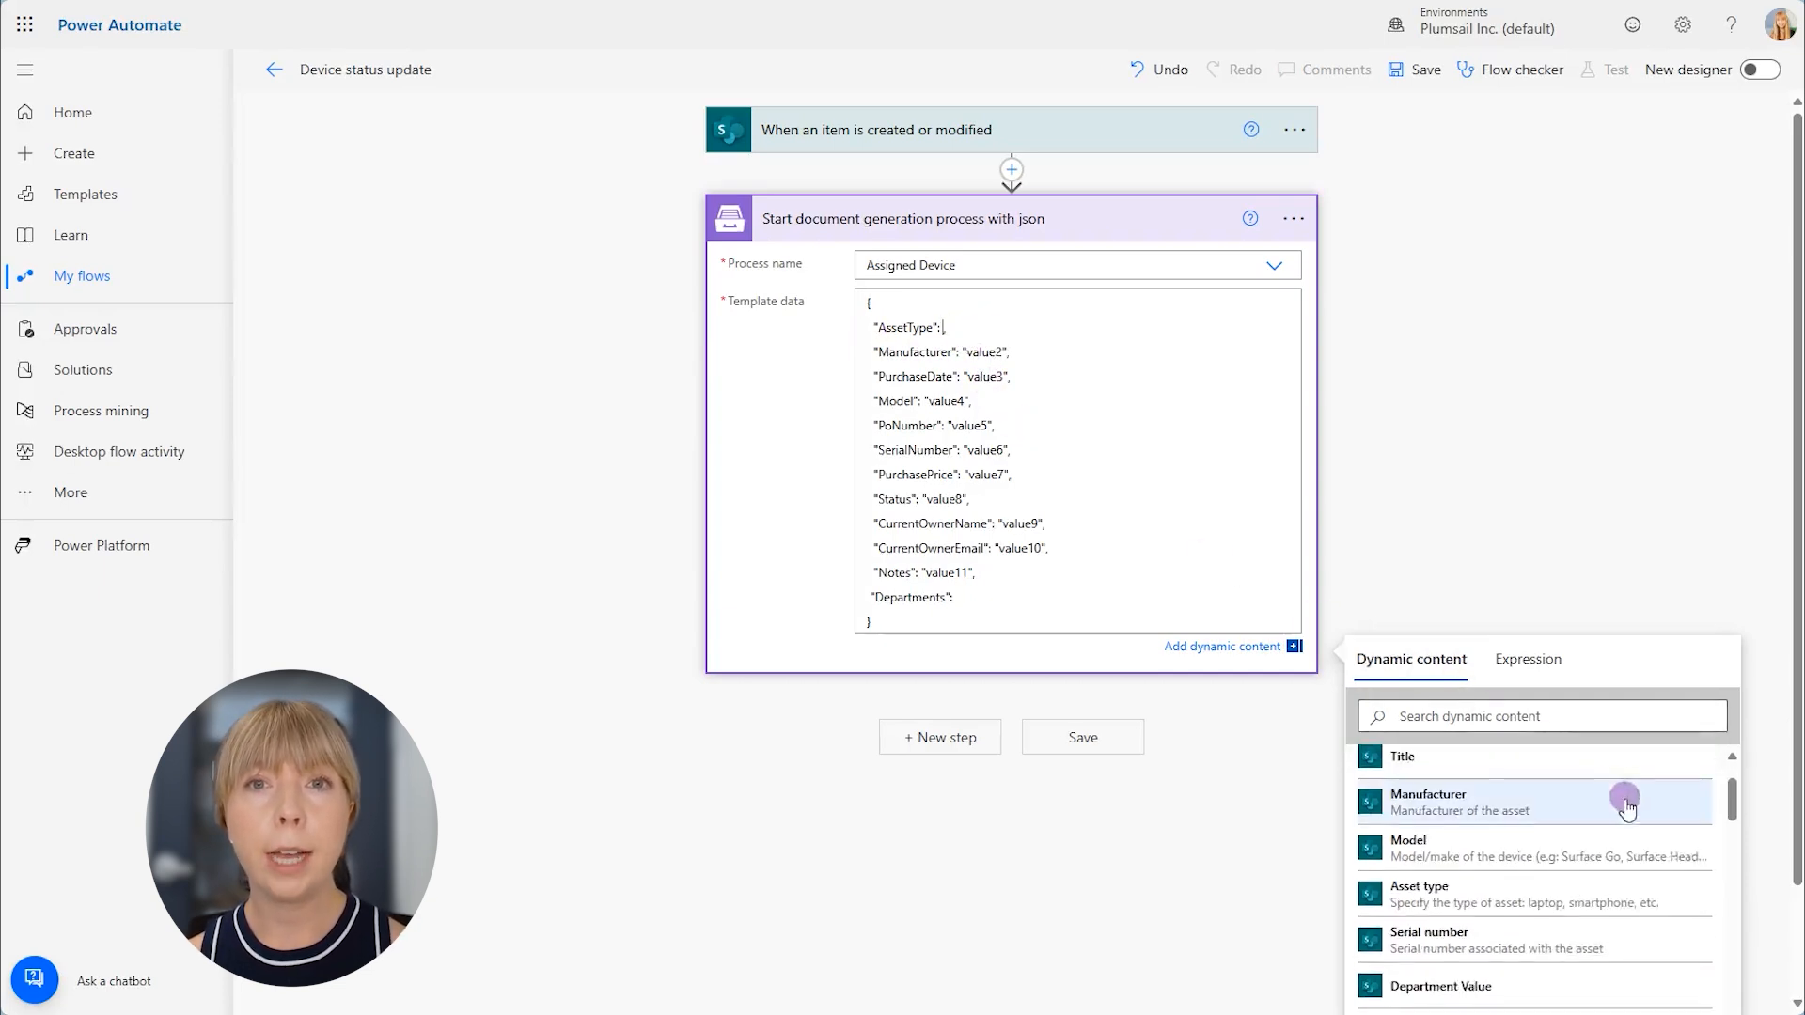
click(1629, 809)
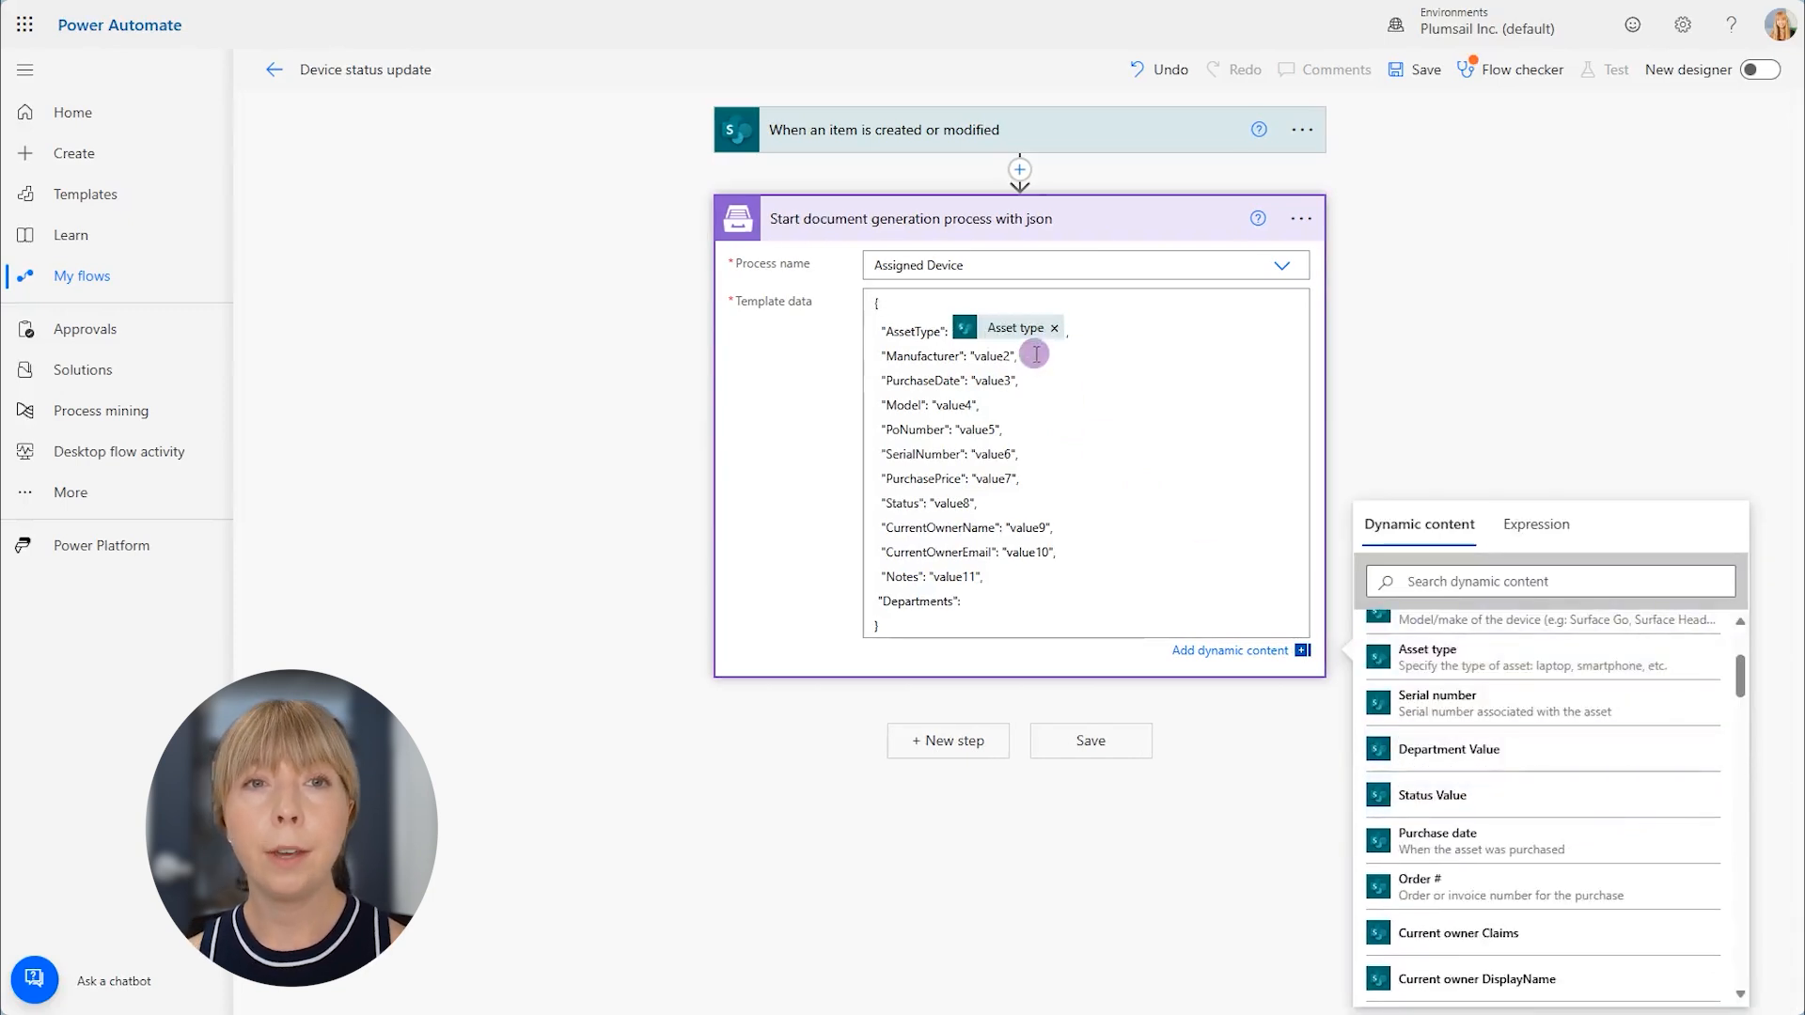
- Replace the sample values from Manufacturer through Notes with their matching SharePoint dynamic content, and assign Department to the Departments key
key(BackSpace)
key(BackSpace)
key(BackSpace)
key(BackSpace)
key(BackSpace)
key(BackSpace)
key(BackSpace)
key(BackSpace)
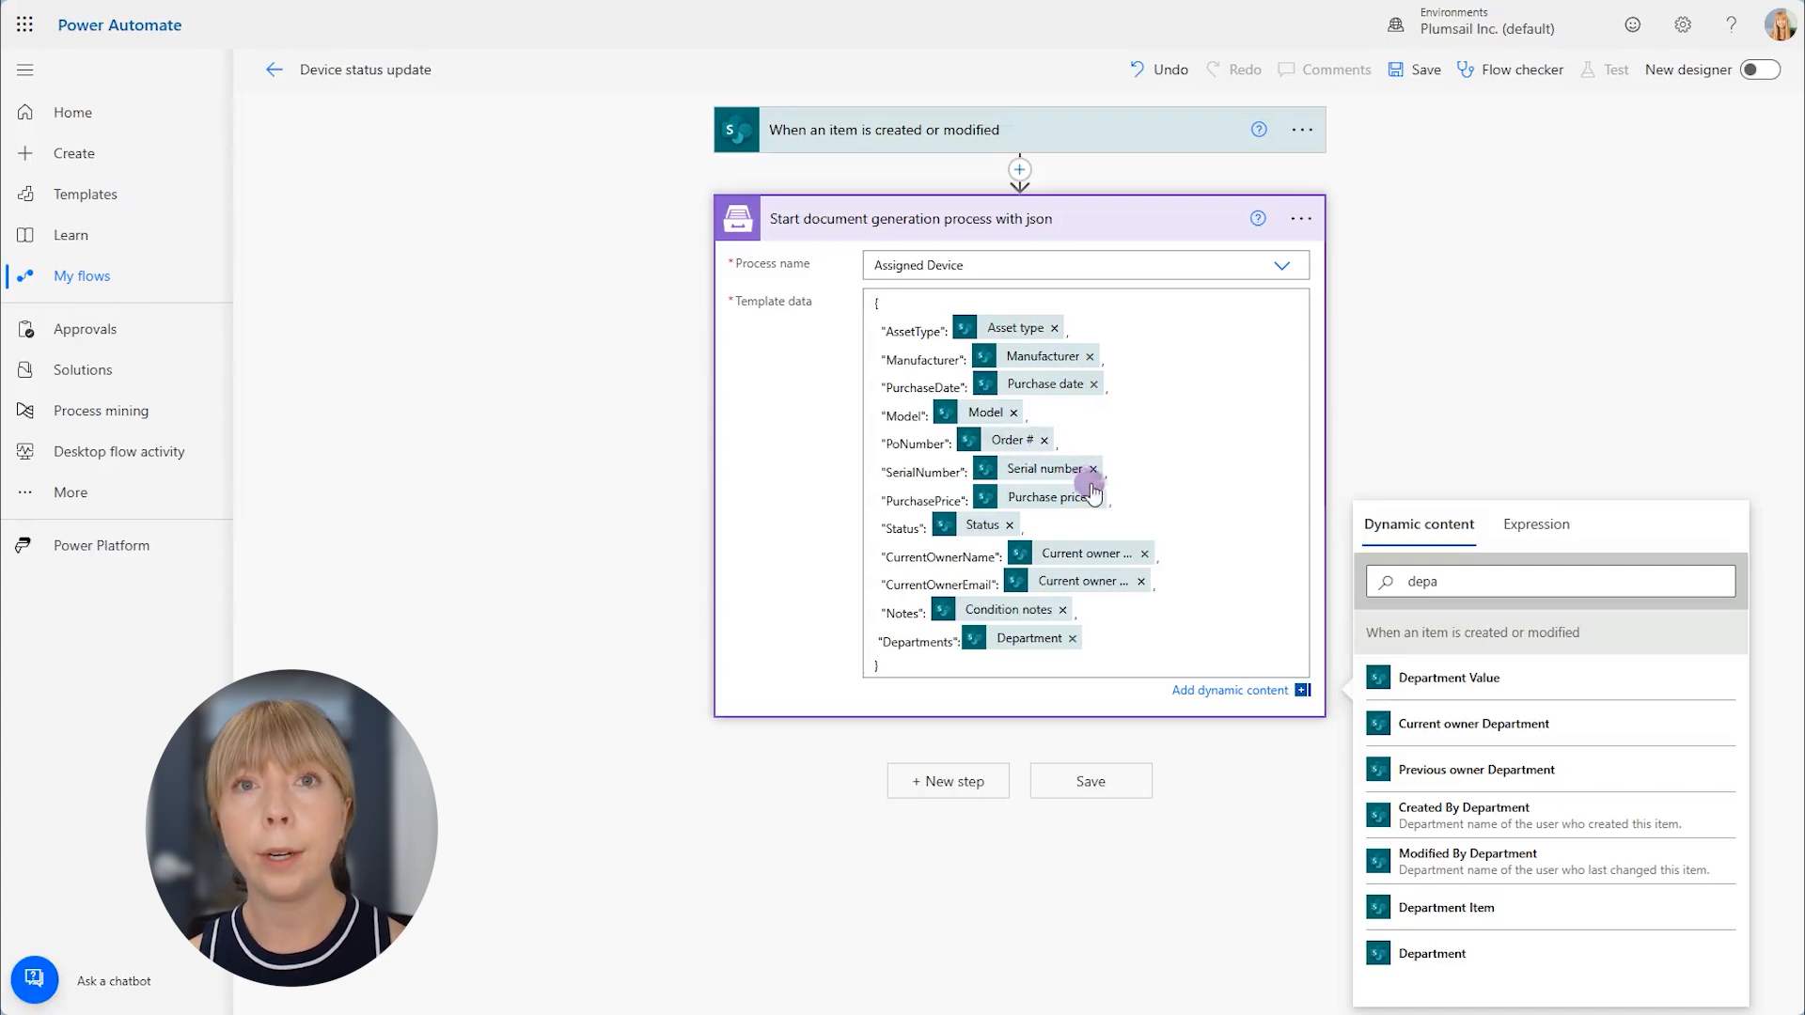
- Save the Device status update flow and start a manual test of it
click(1124, 785)
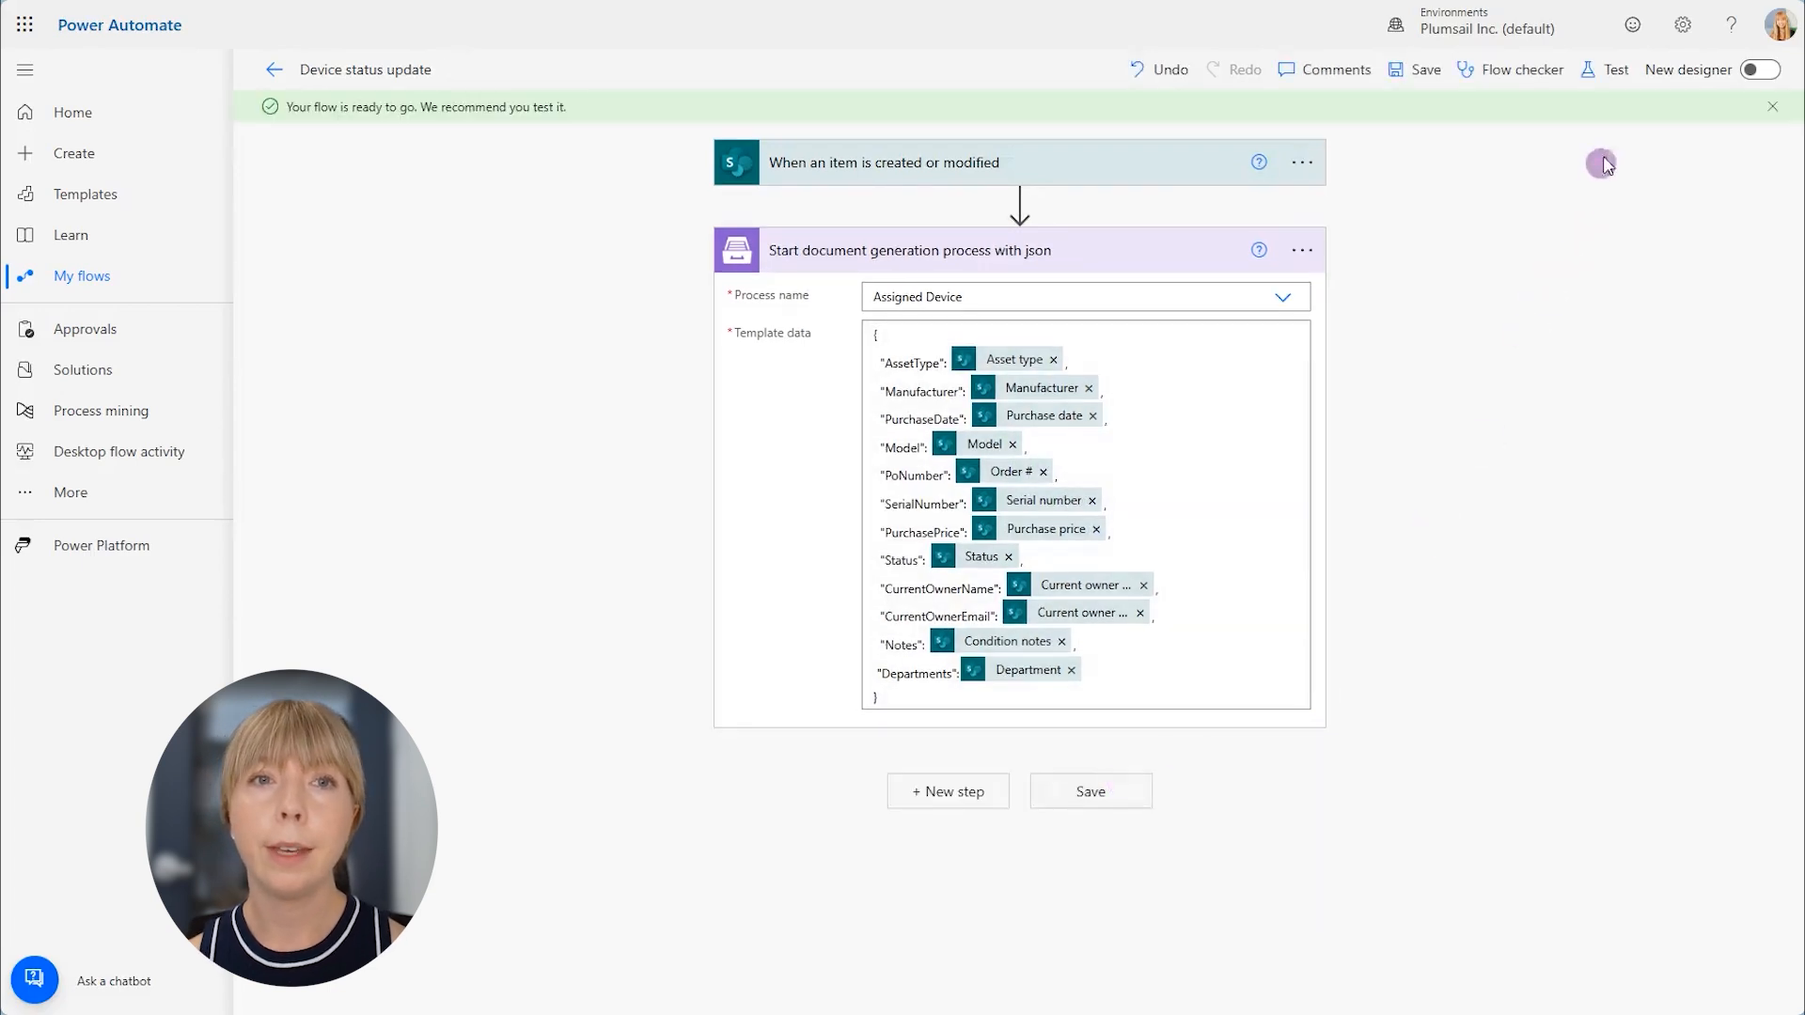
click(1609, 72)
click(1468, 121)
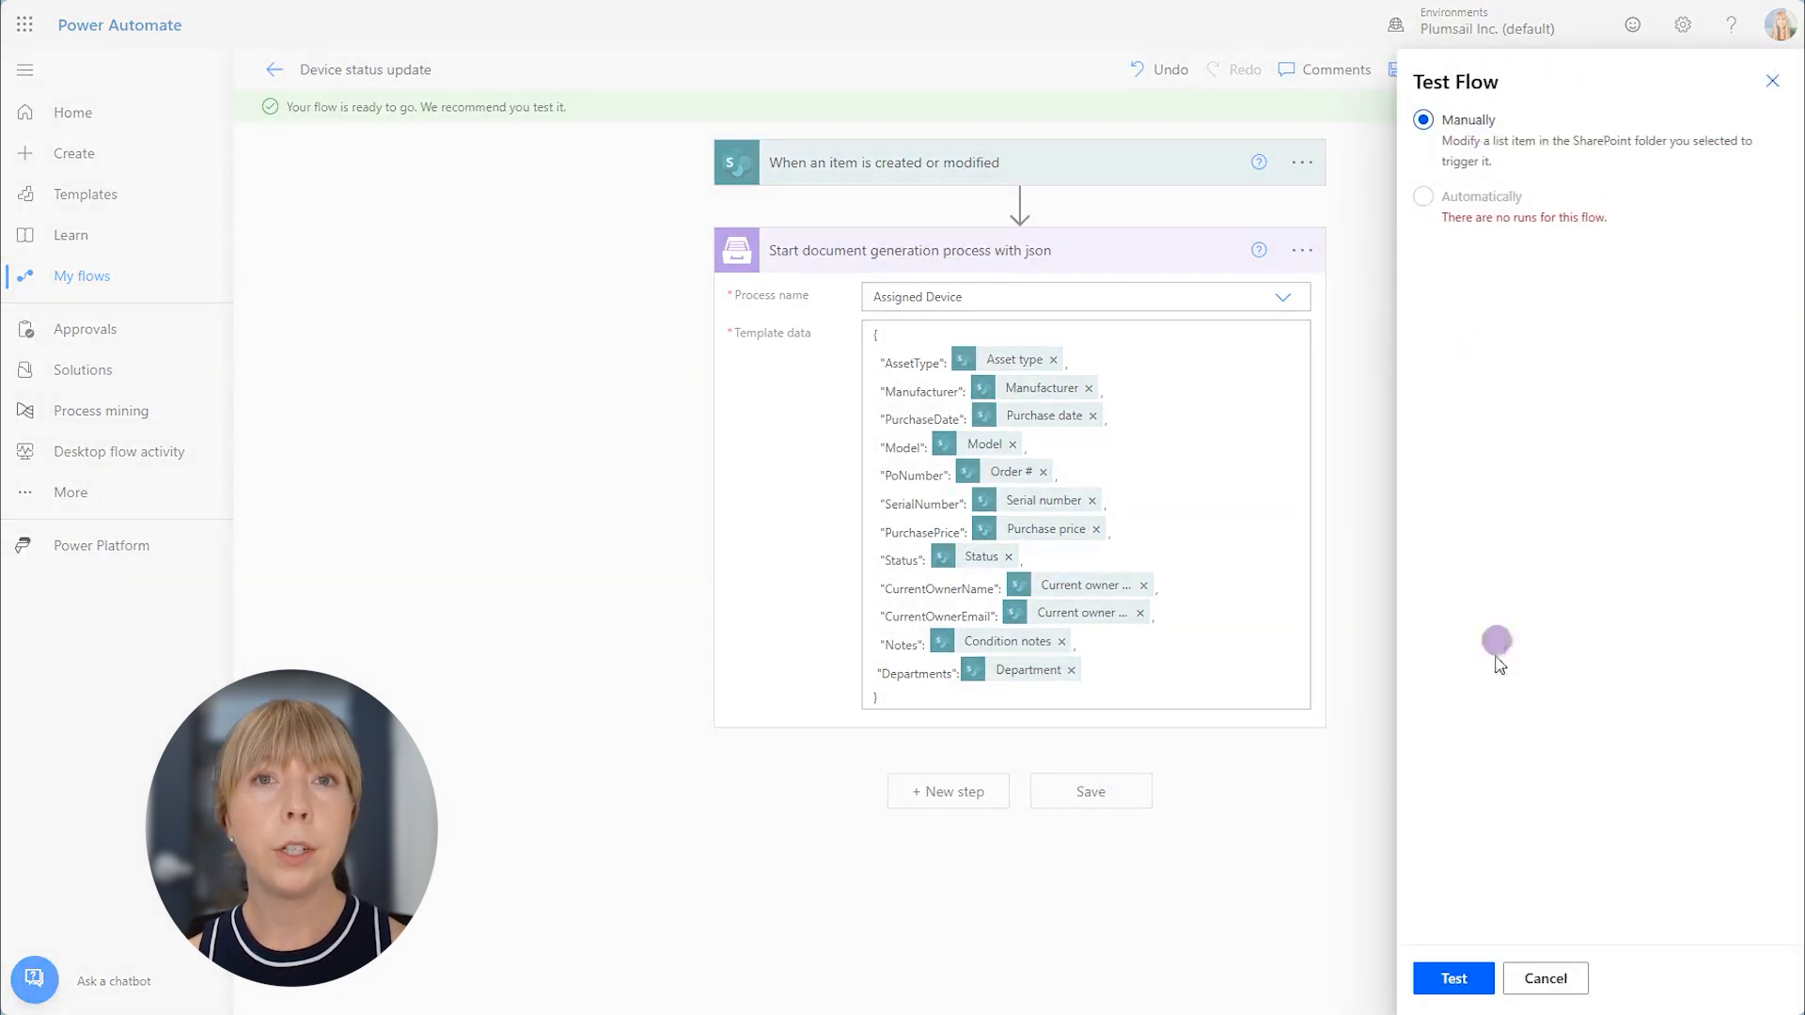
click(1453, 977)
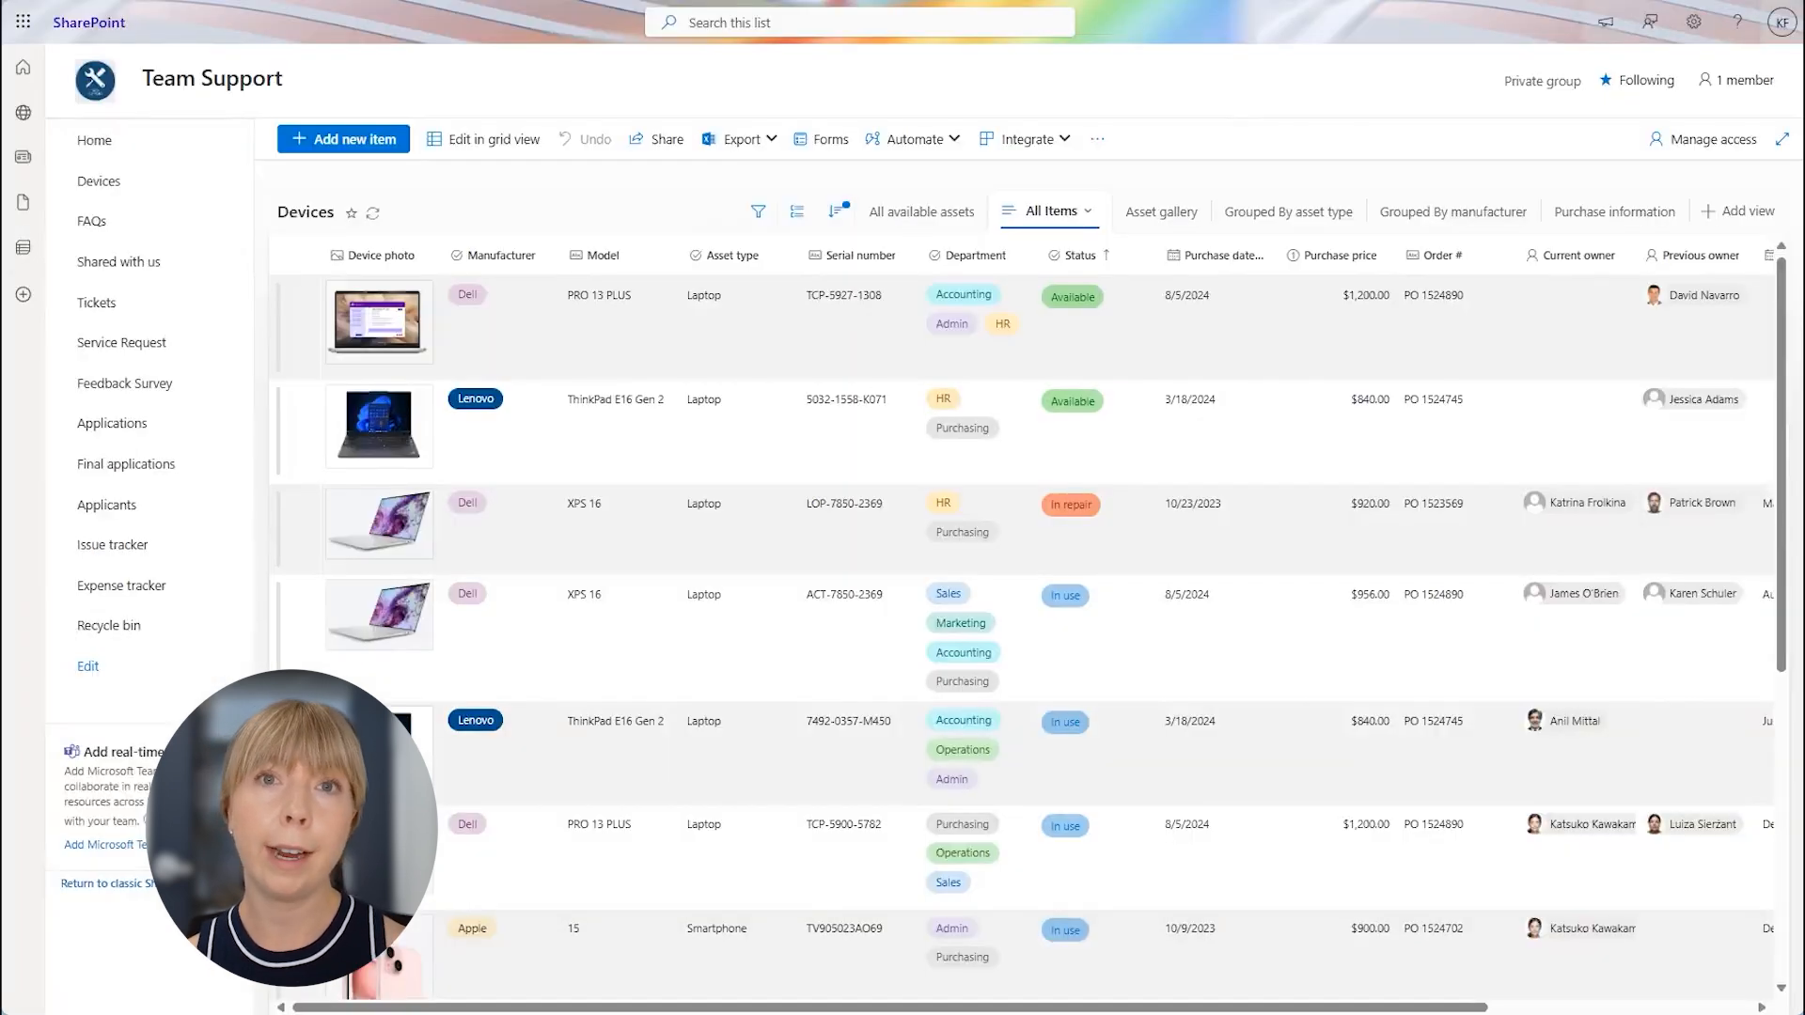
- In the SharePoint Devices list, edit the available Dell PRO 13 PLUS item, assign a person as its current owner, and save it
click(503, 349)
click(442, 149)
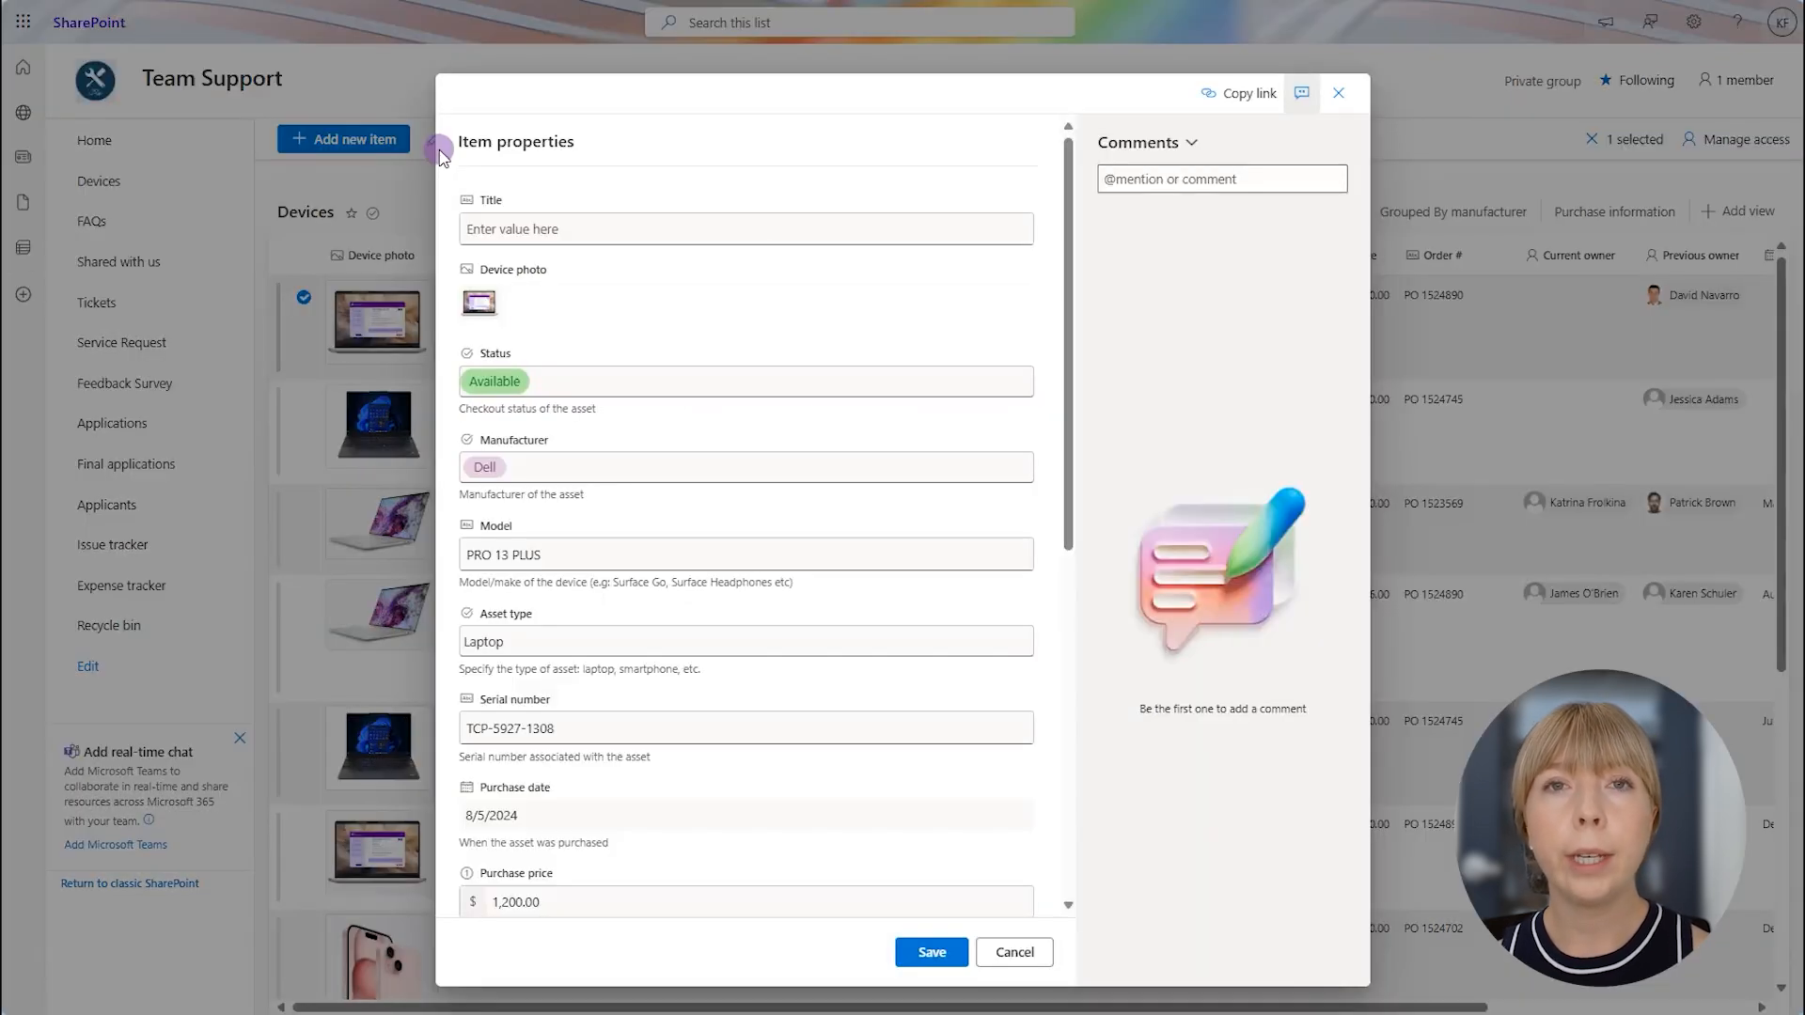
scroll(567, 415, down, 5)
click(628, 664)
text(katrina)
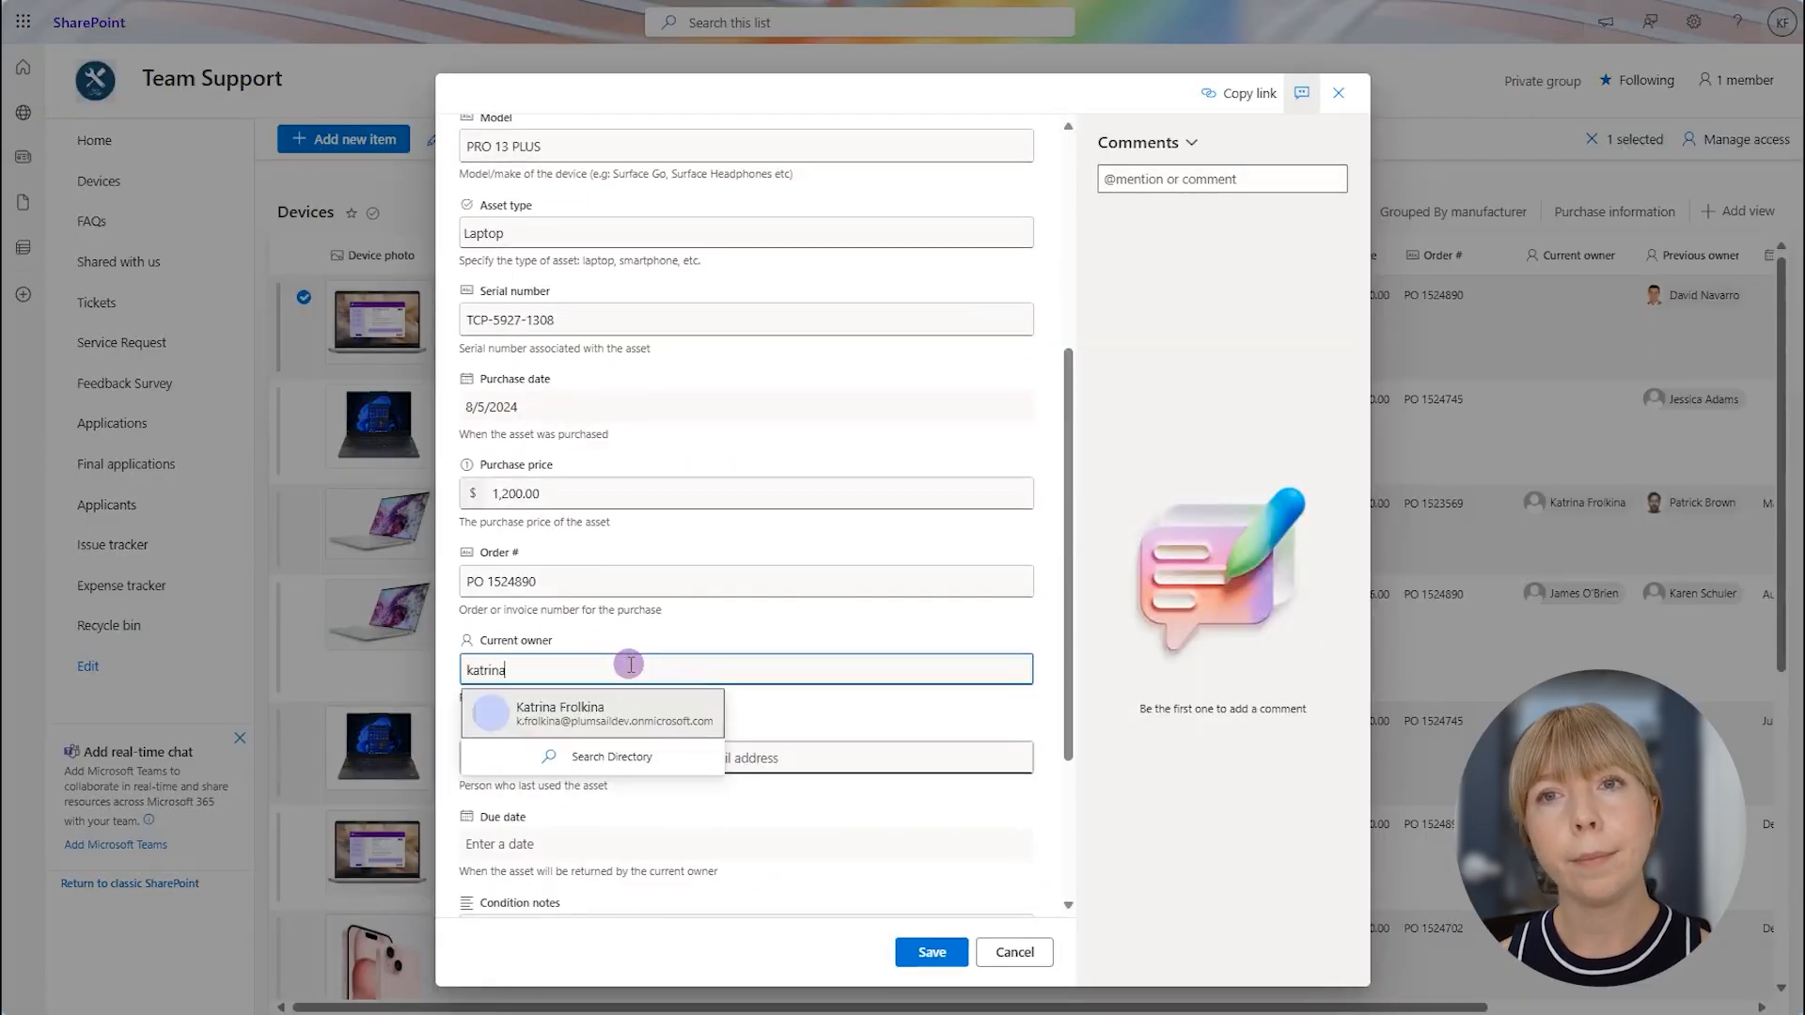
click(632, 698)
click(931, 952)
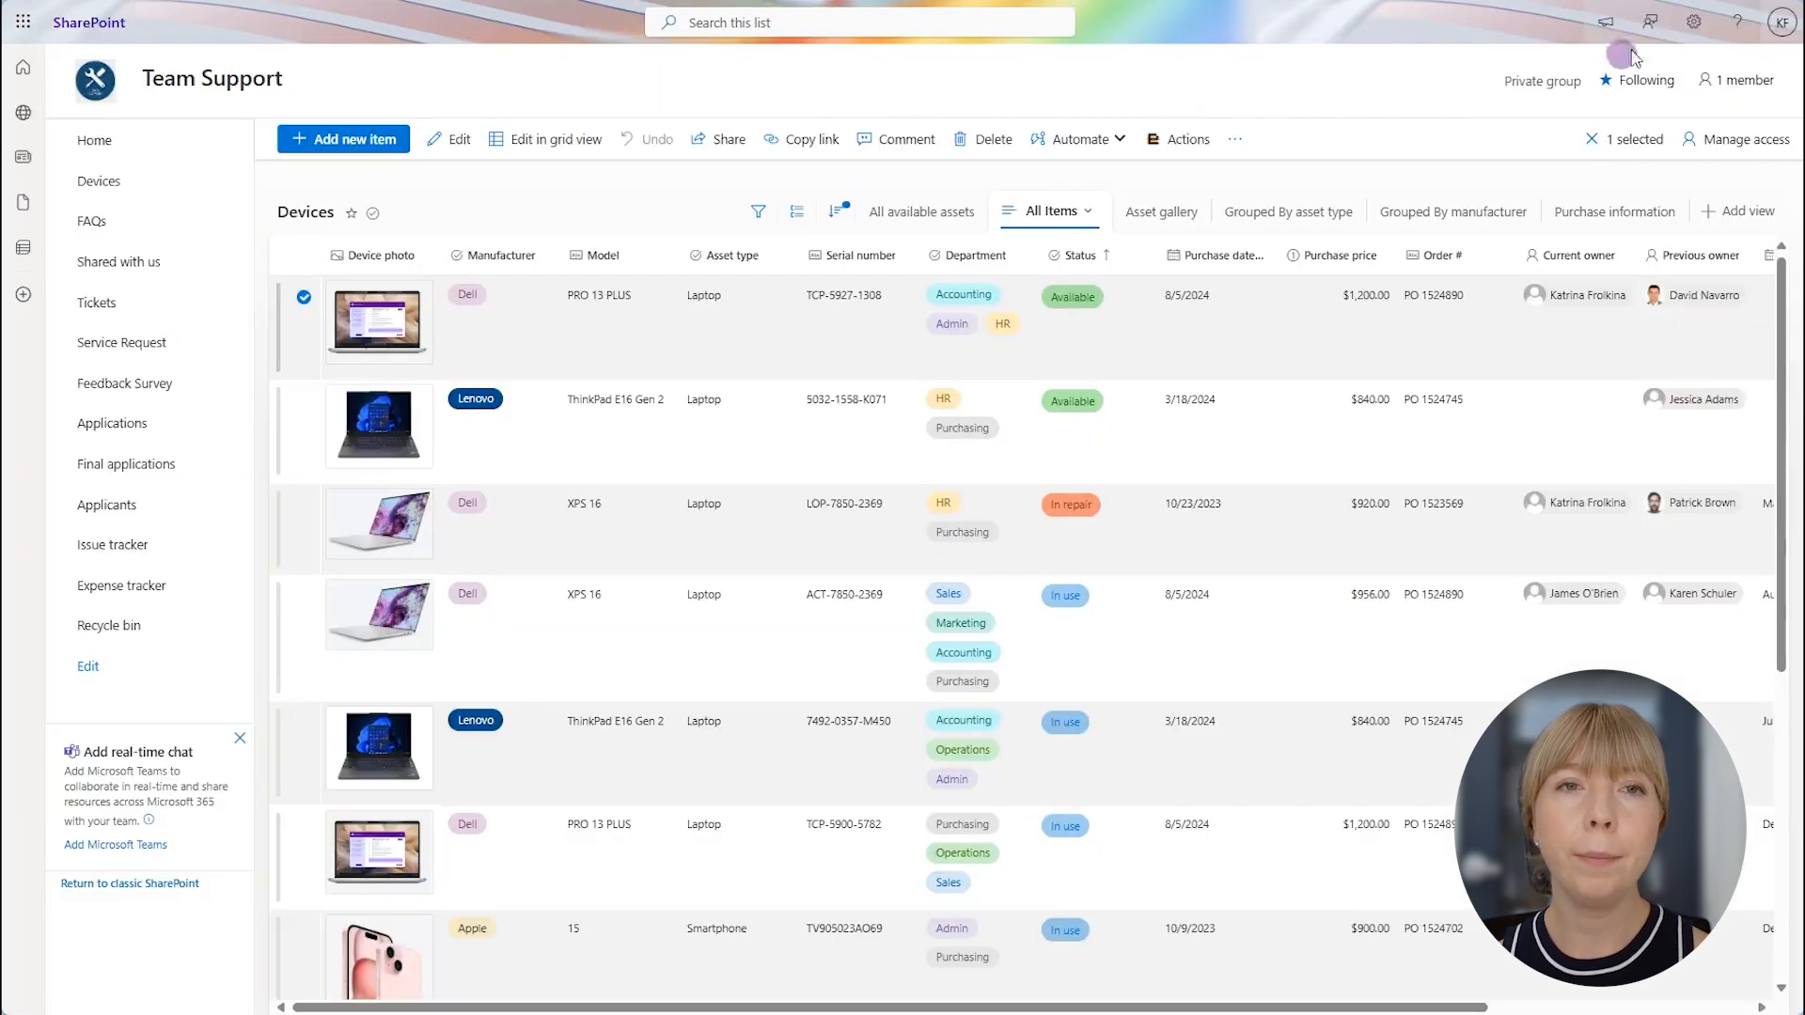
- From the Team Support site contents, open the Documents library and view the generated document in the Dell laptop folder
click(1689, 27)
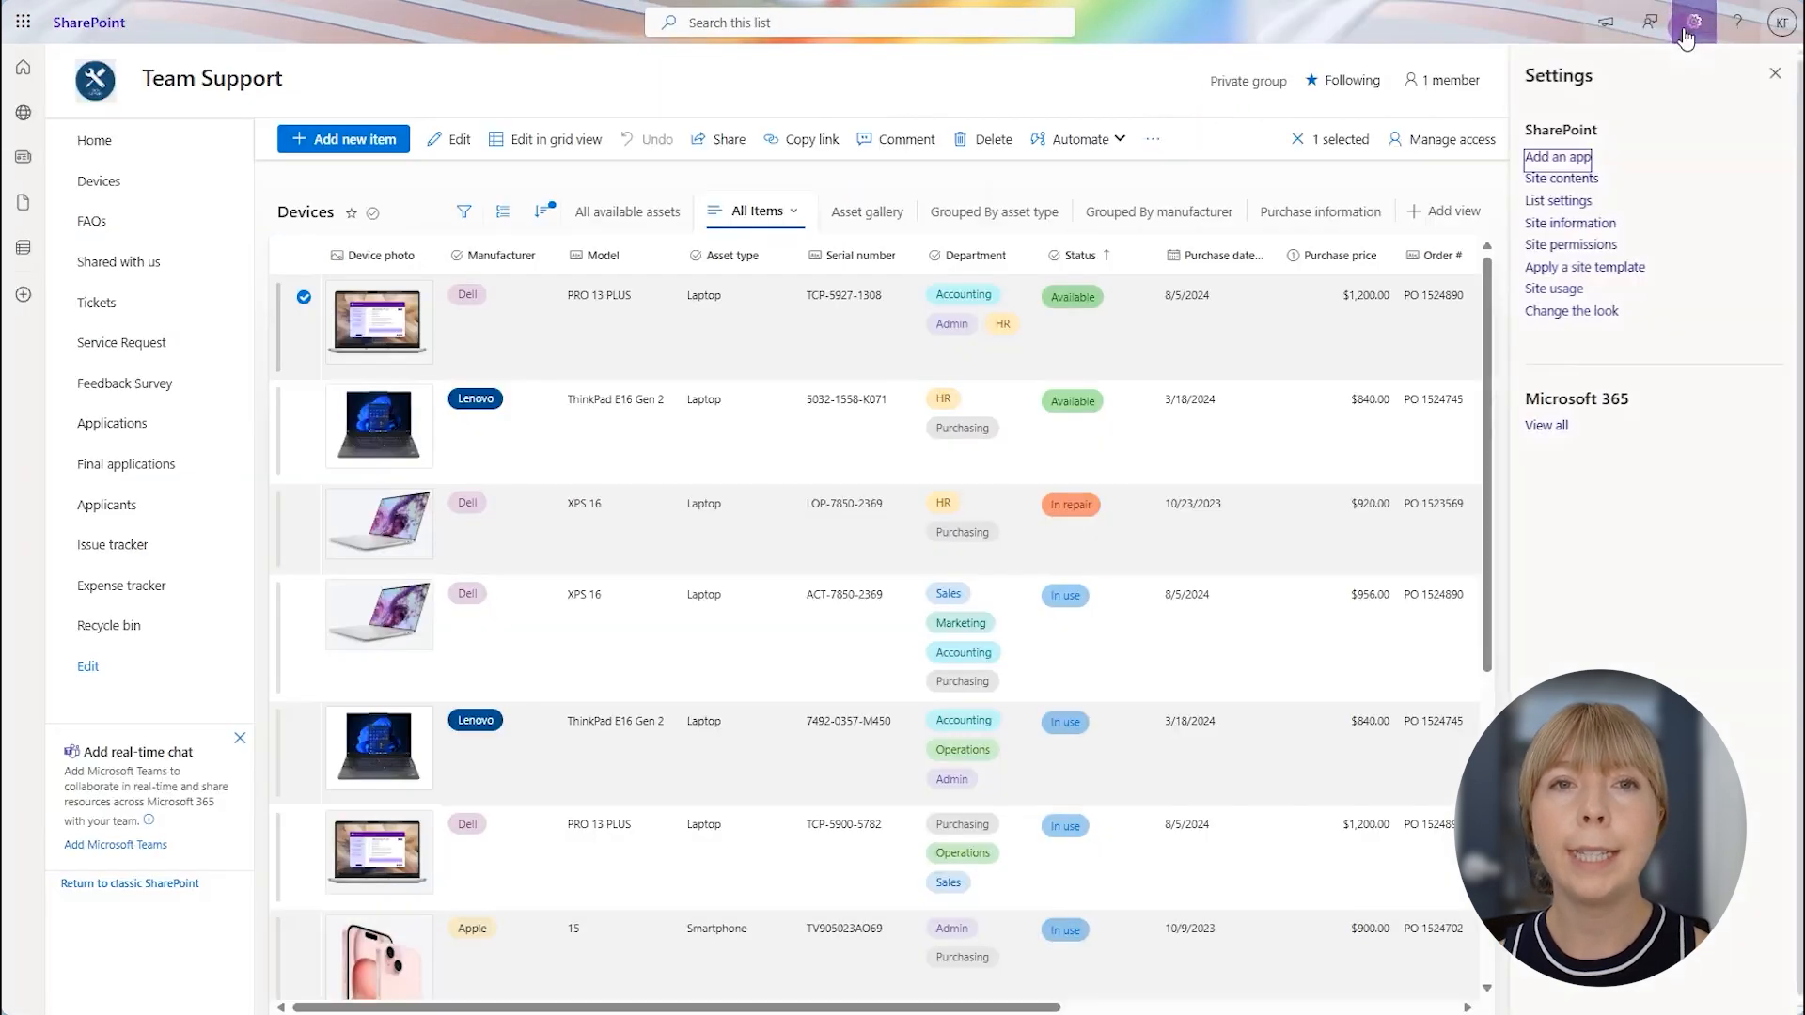
click(1560, 178)
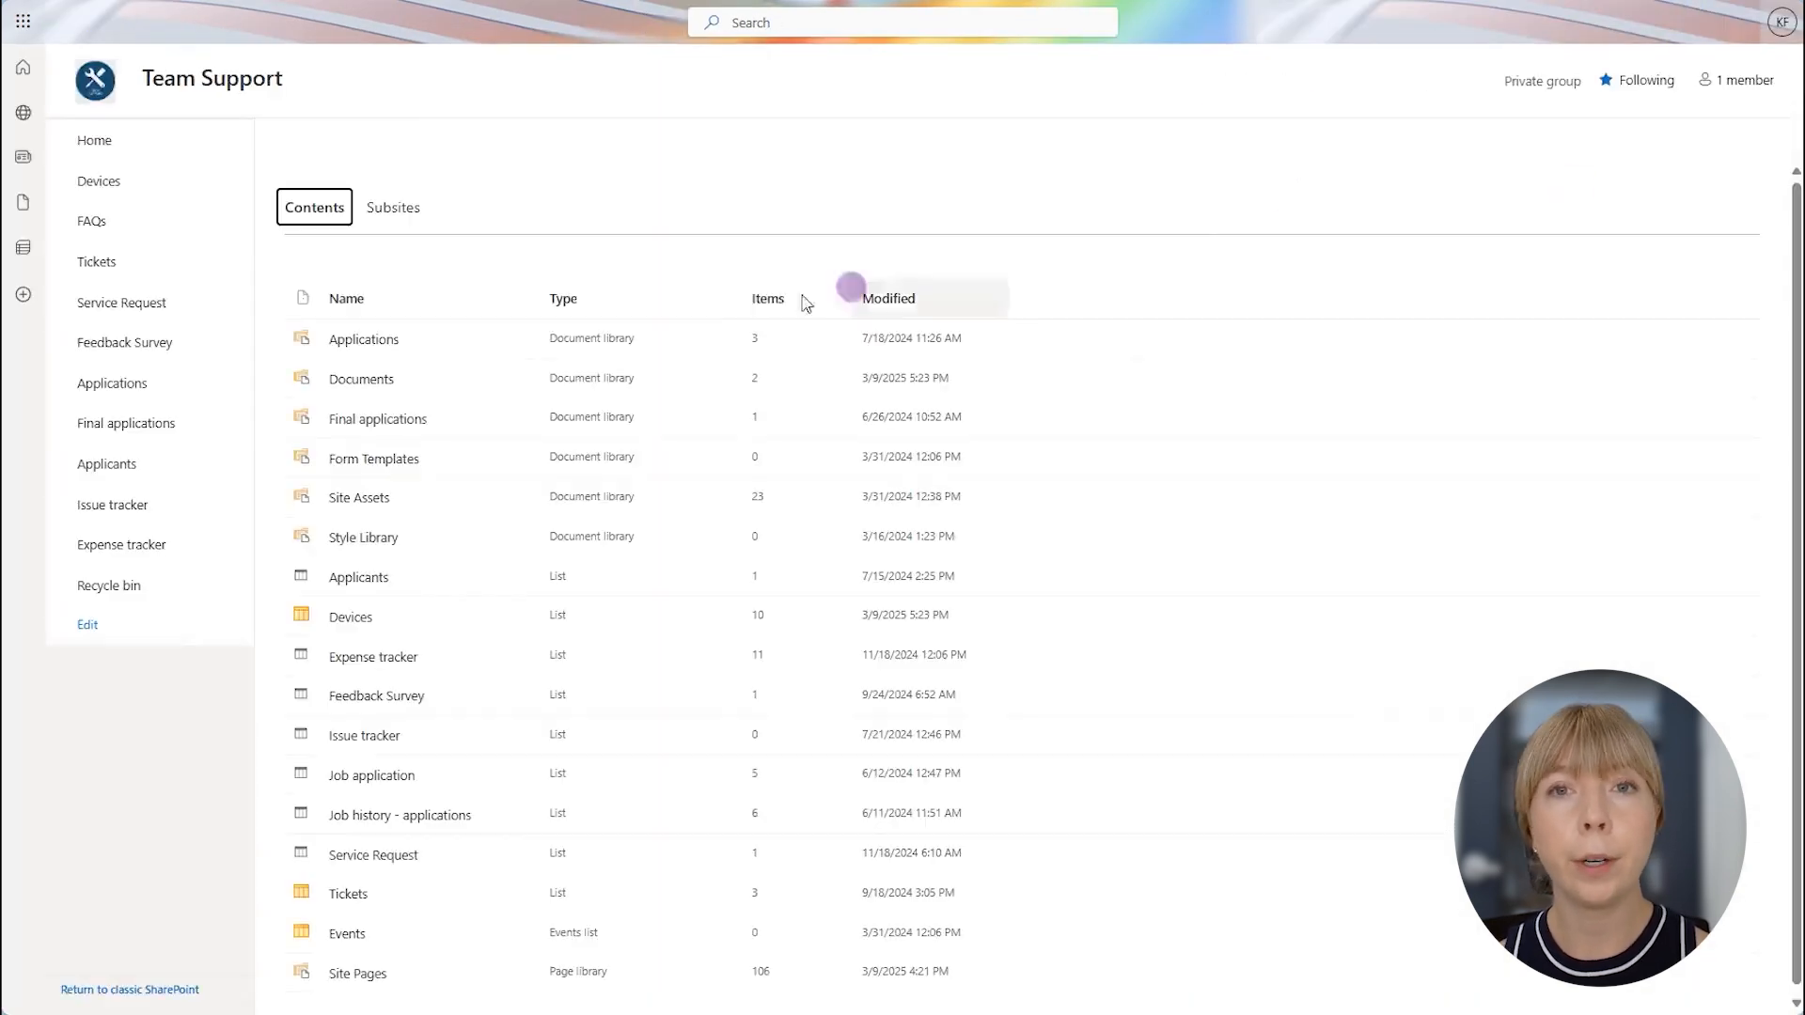
click(376, 376)
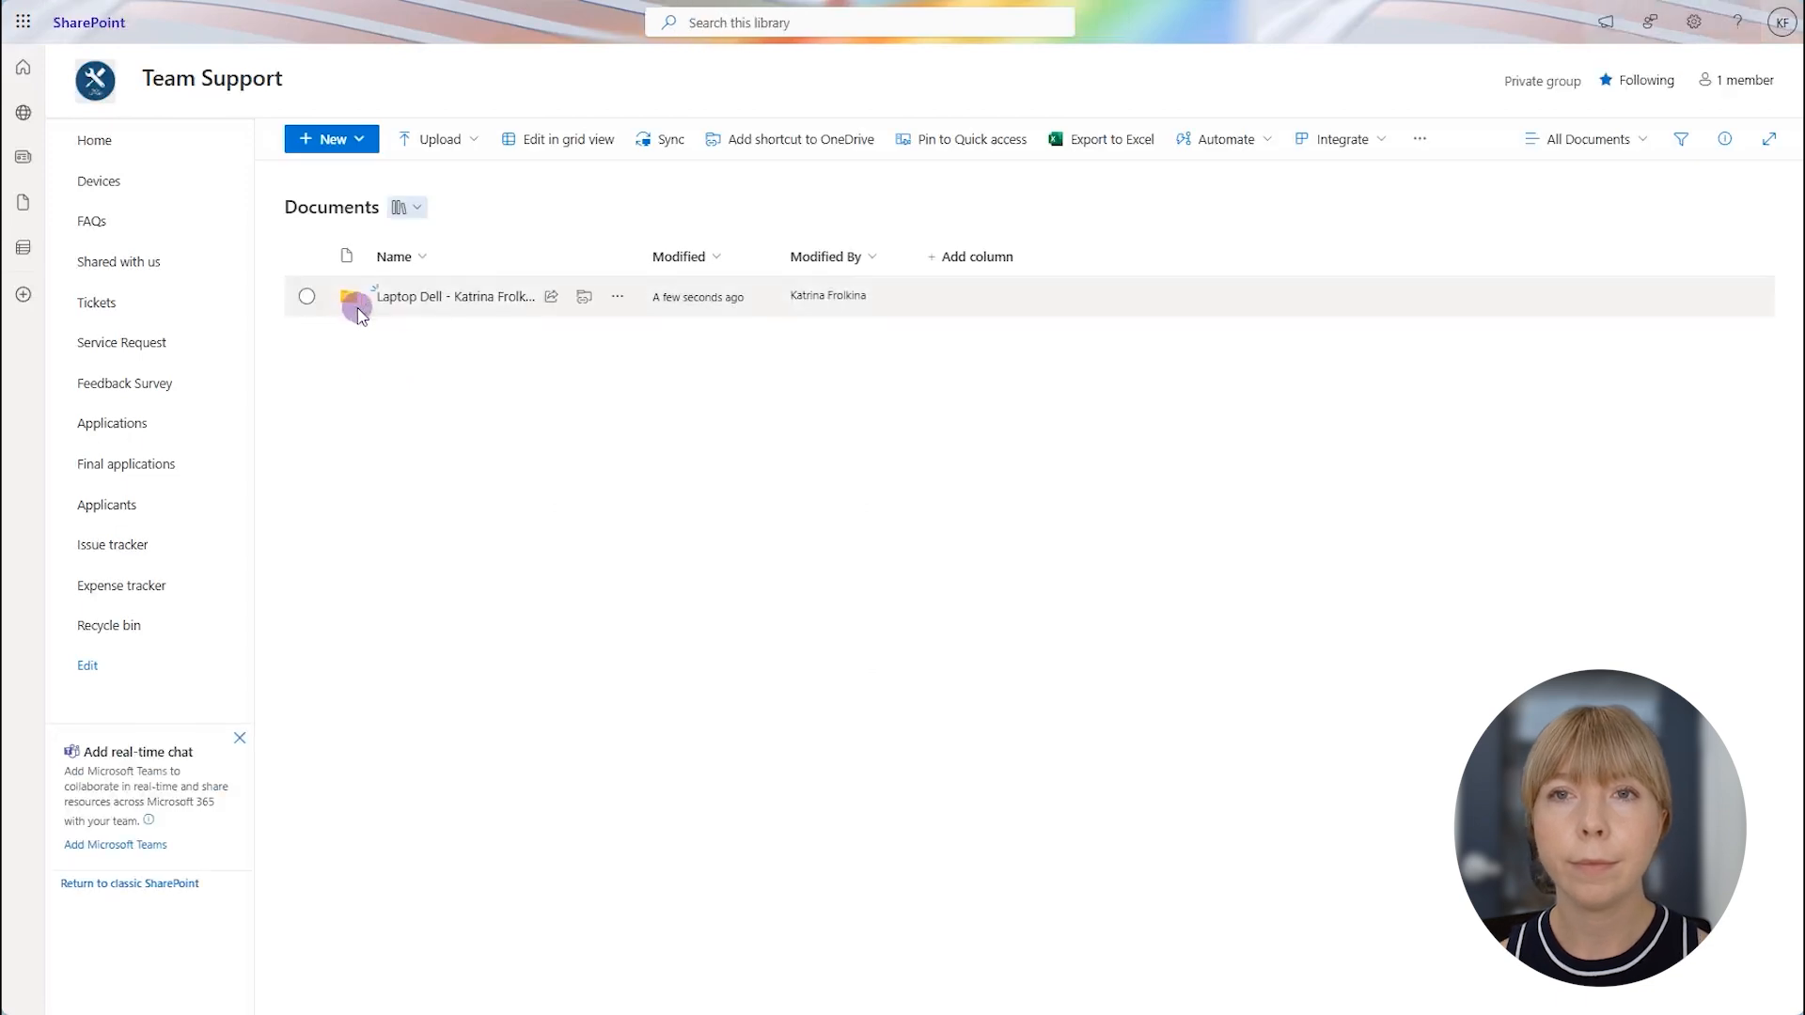
click(491, 298)
click(492, 298)
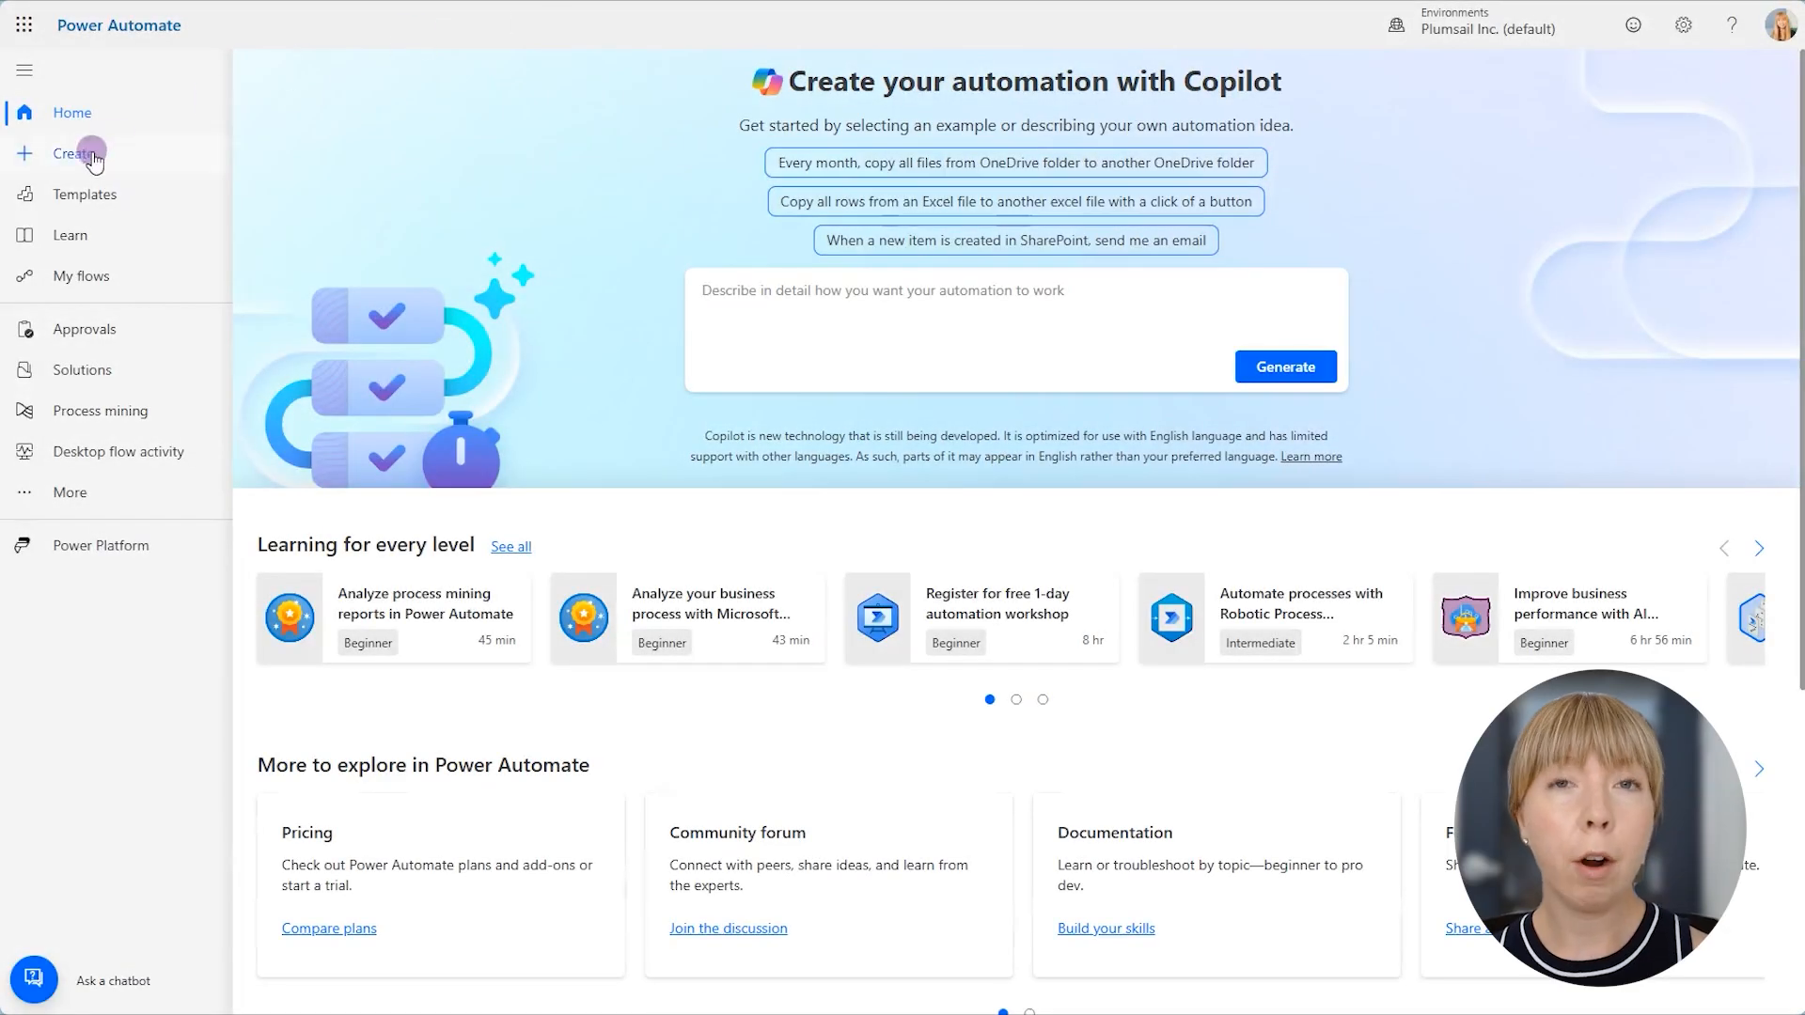
- Create an automated cloud flow in Power Automate named "Device Status Update" with the SharePoint trigger When an item is created or modified
click(91, 154)
click(369, 291)
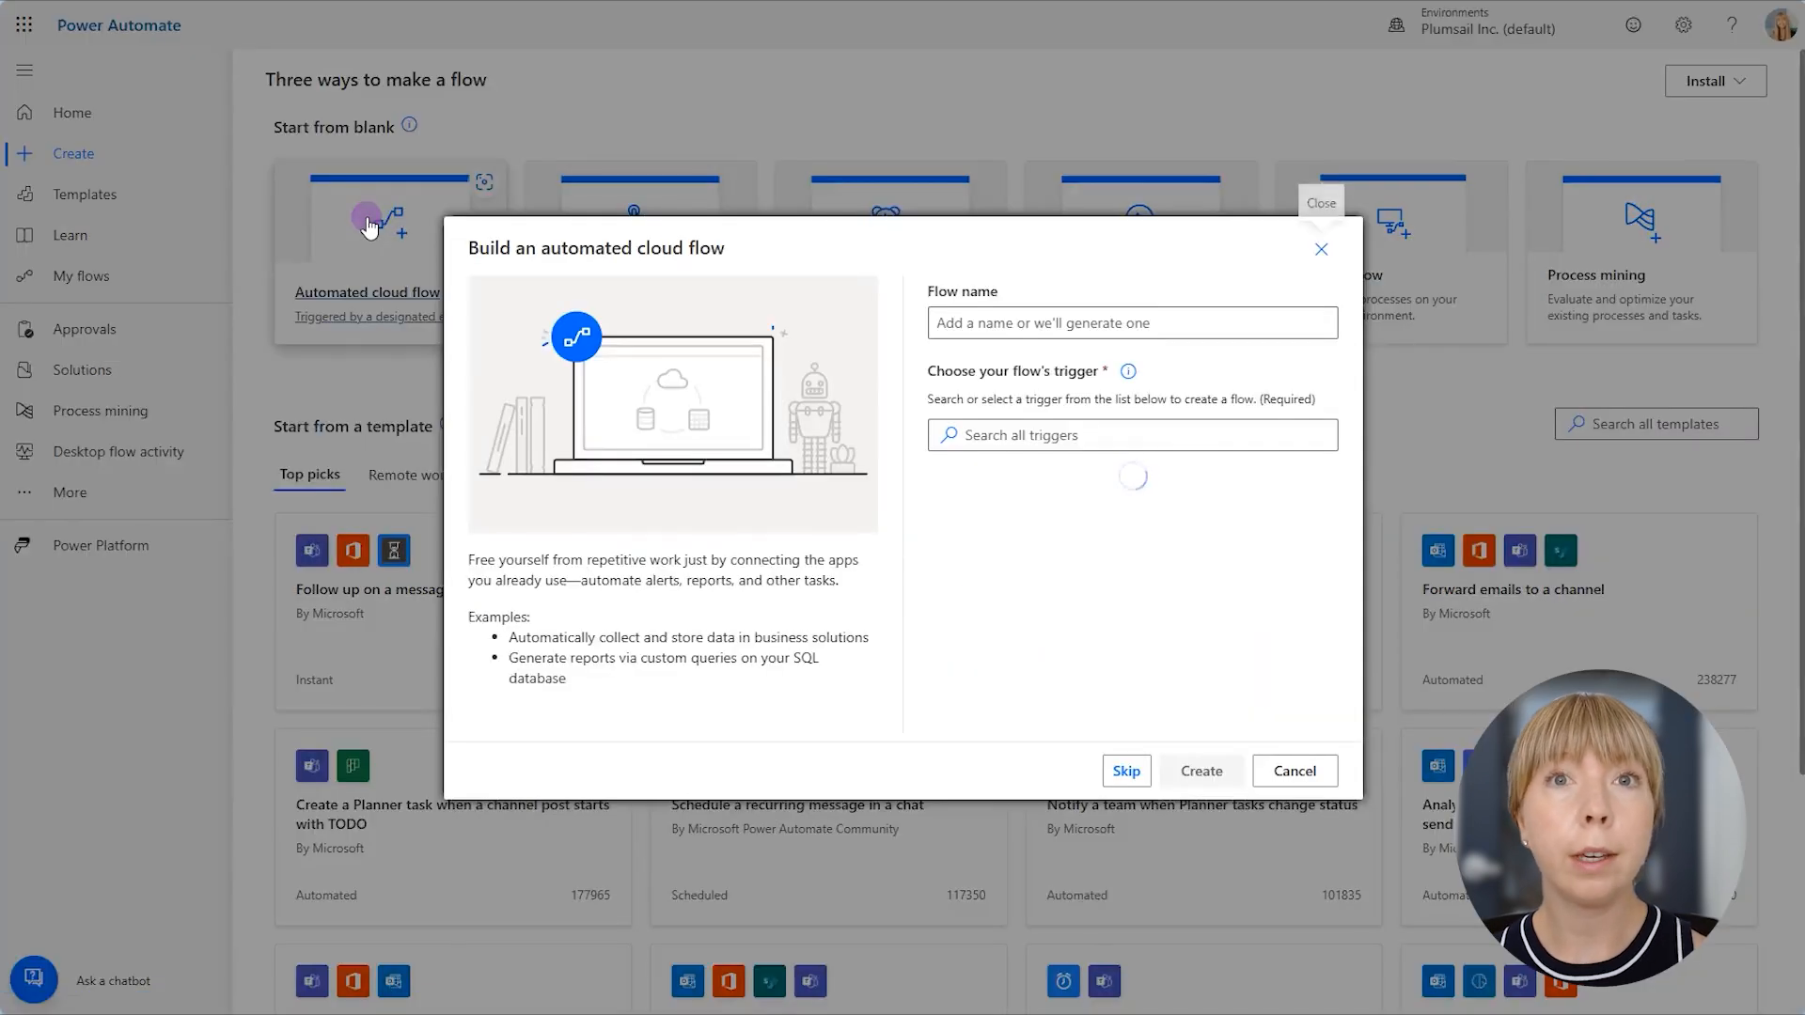
click(1106, 323)
text(Device Status Update)
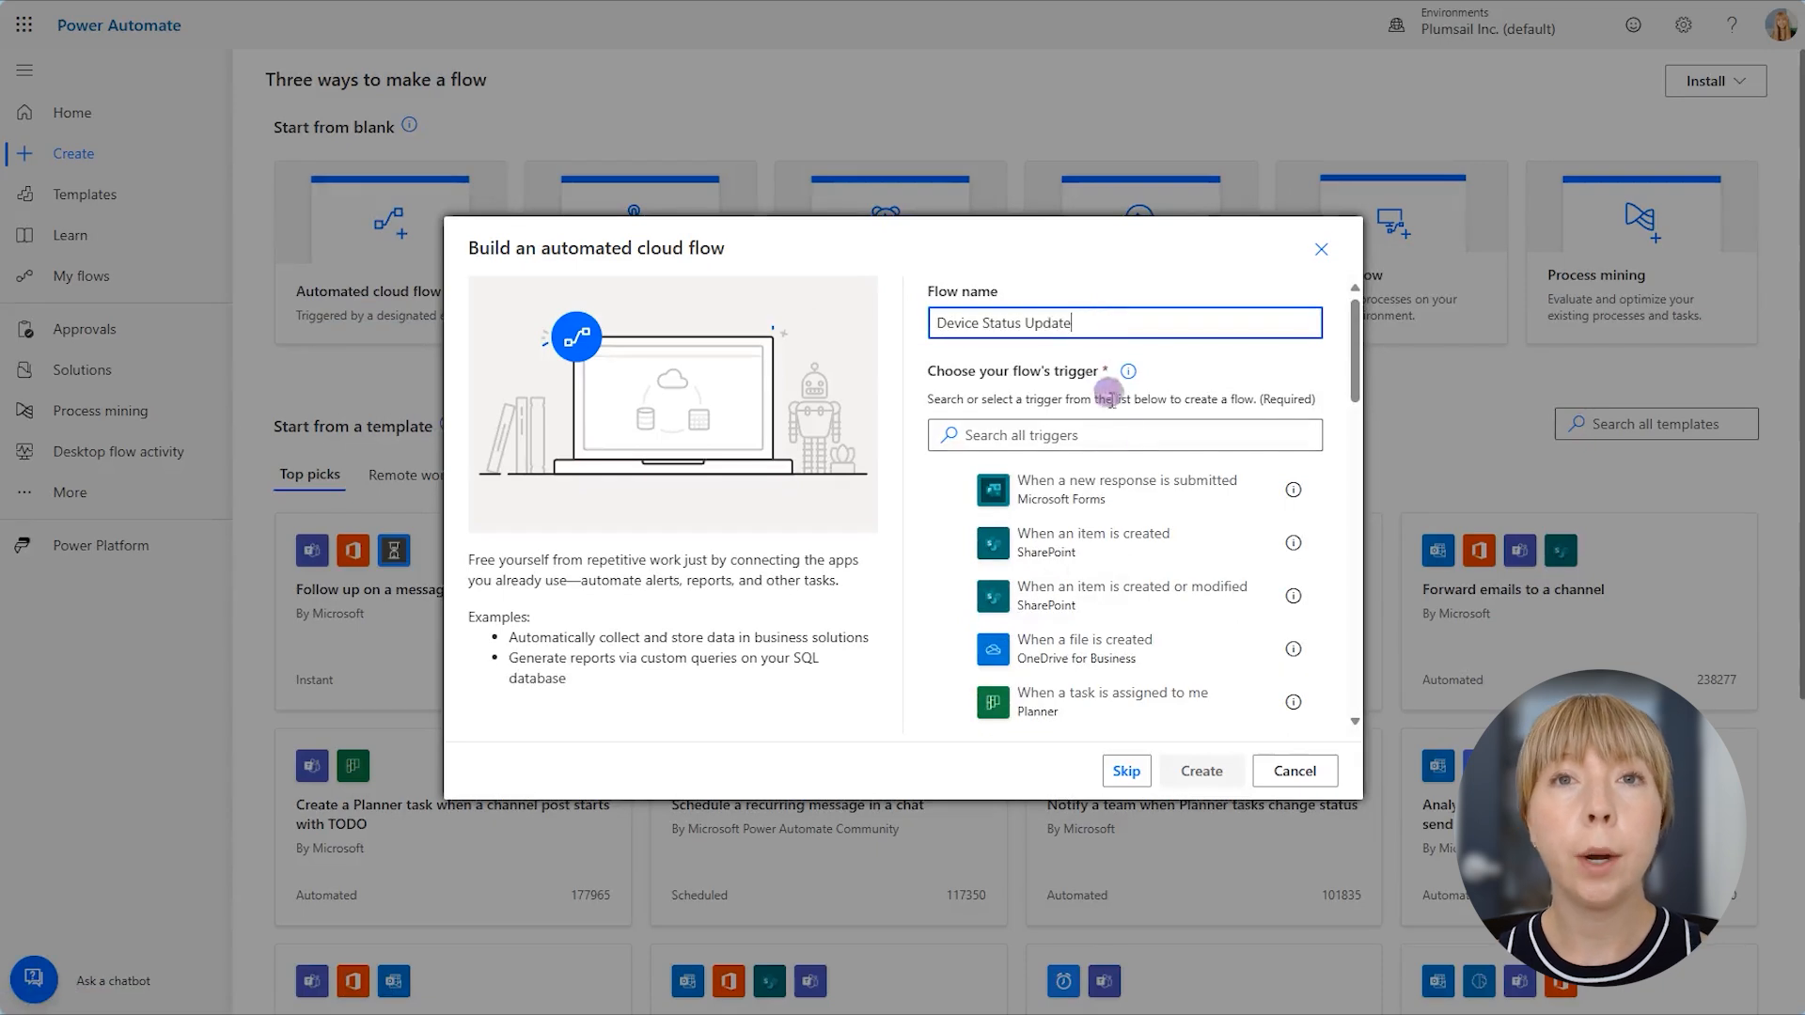
click(1131, 597)
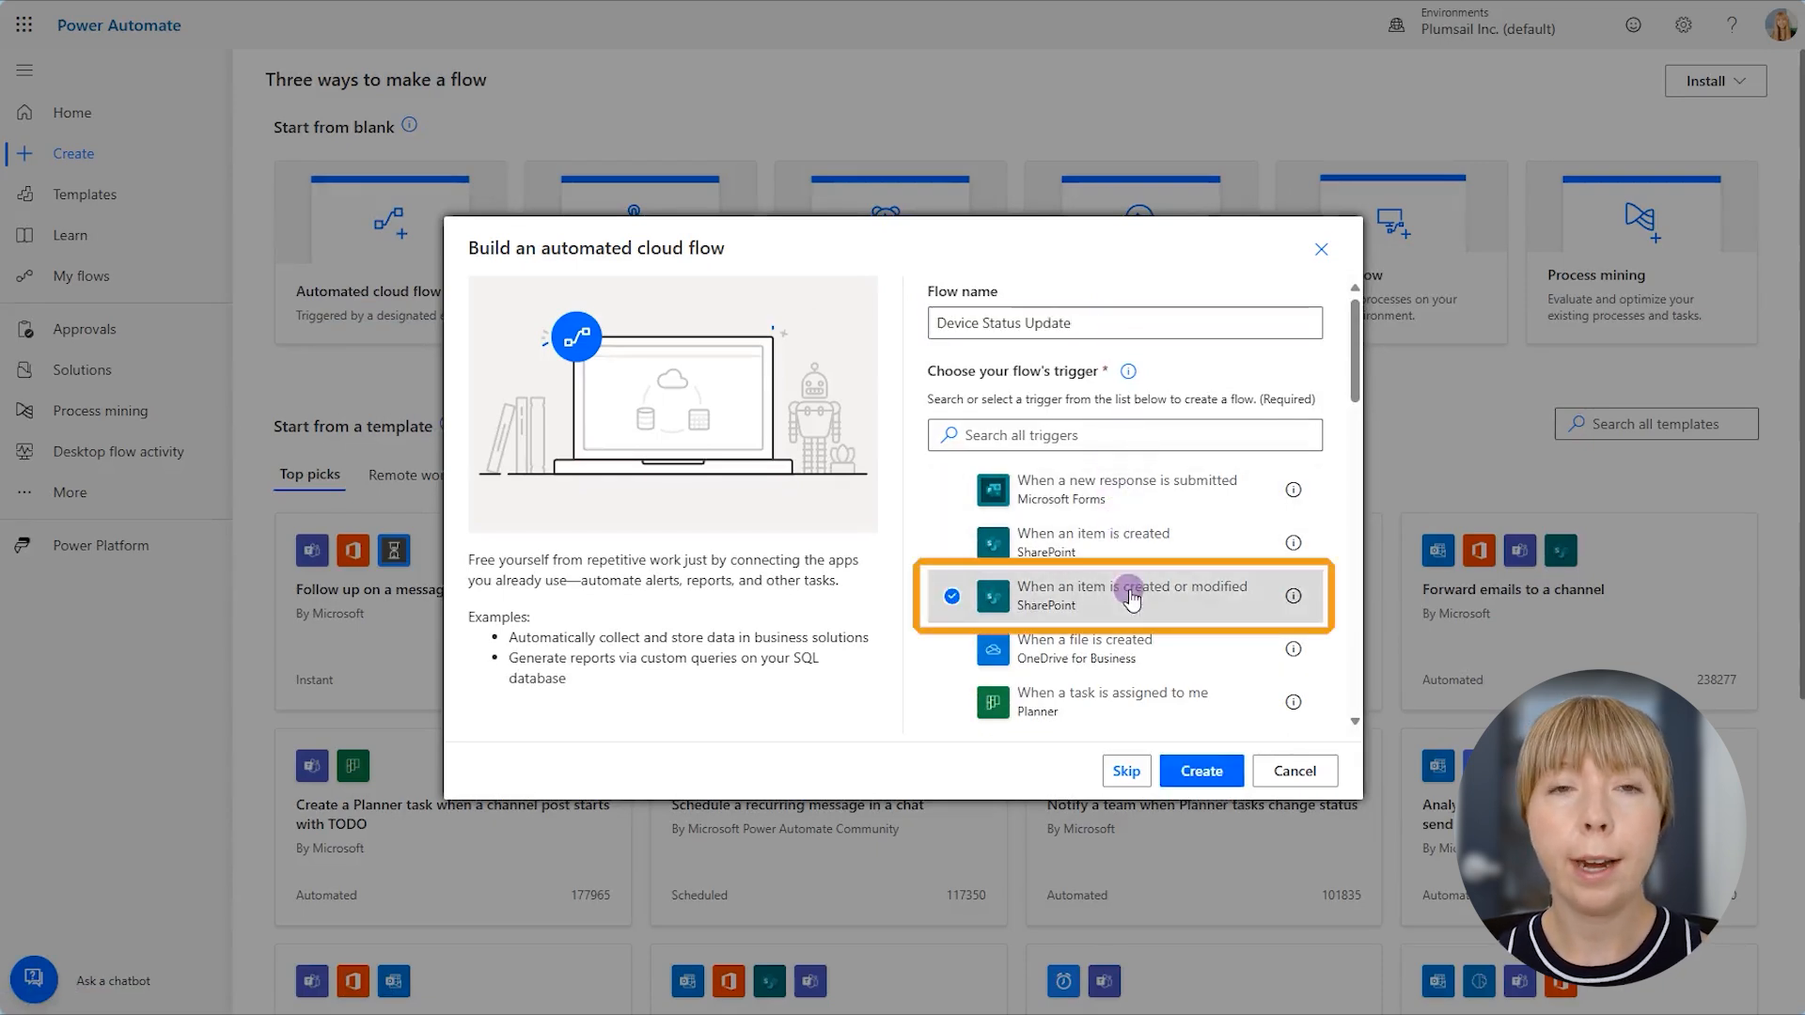
click(1198, 771)
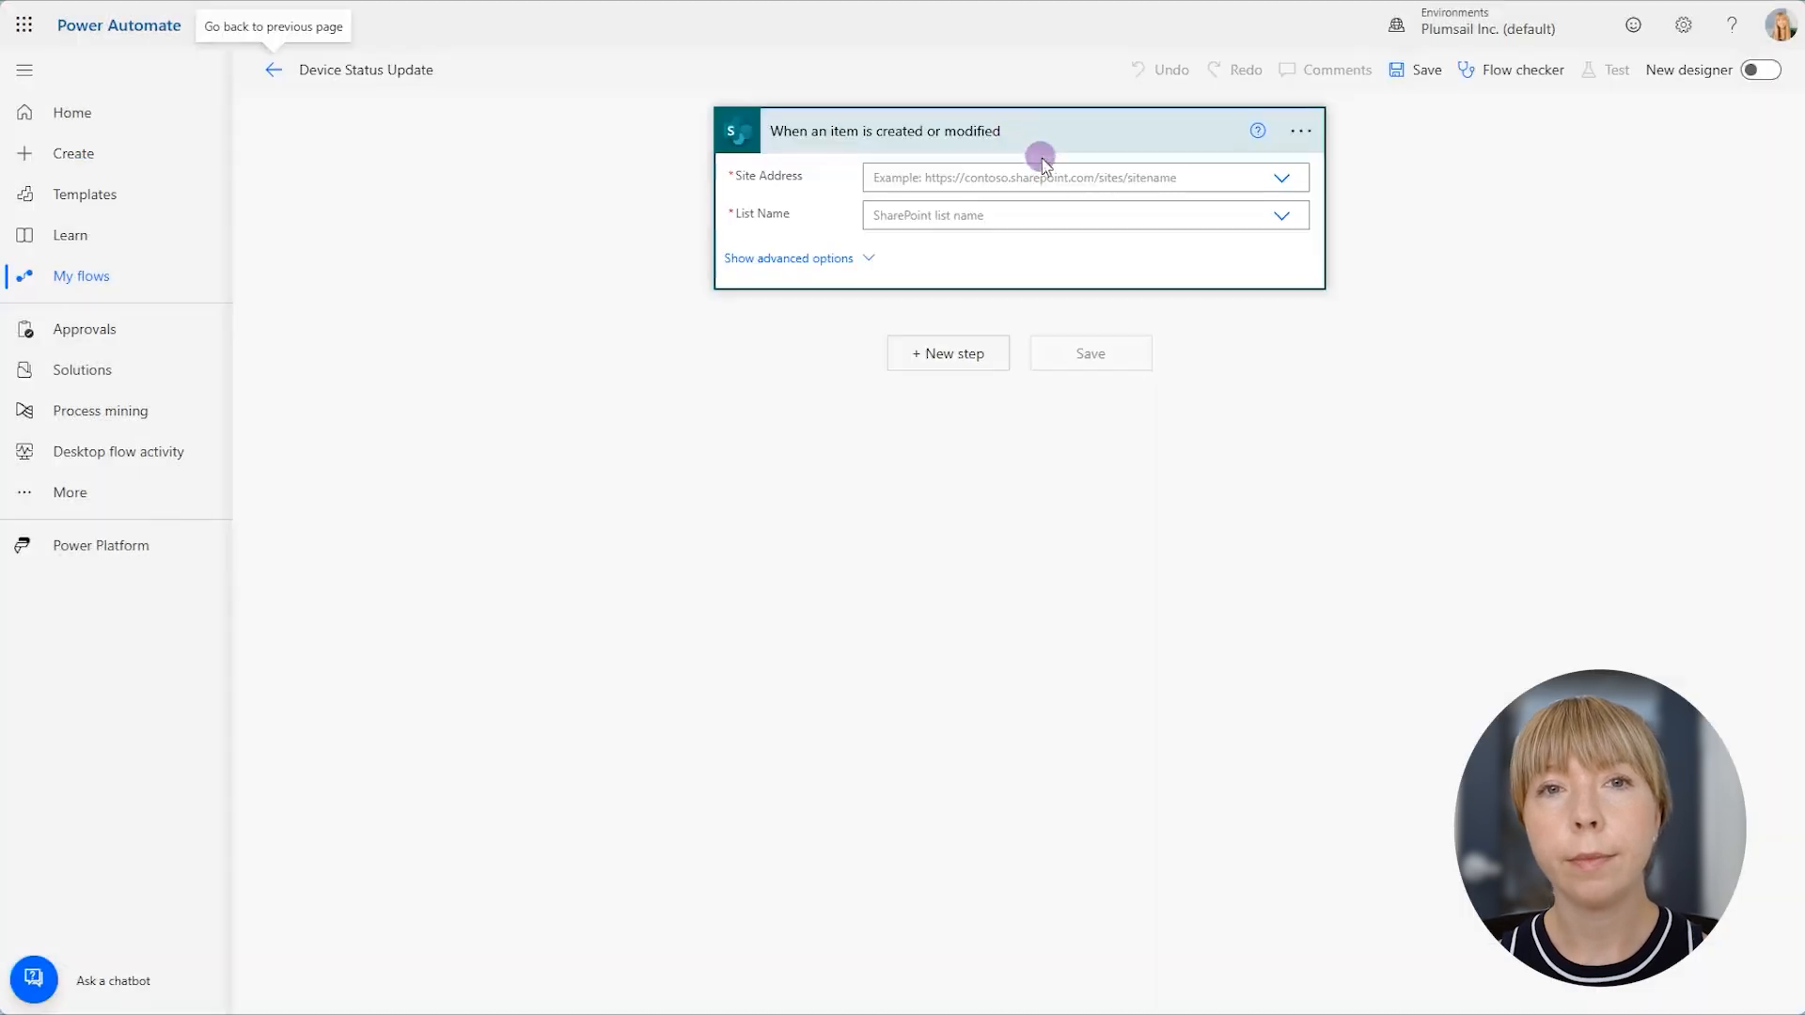
- Set the SharePoint trigger's site address to Team Support and its list name to Devices
click(1048, 175)
scroll(950, 311, down, 3)
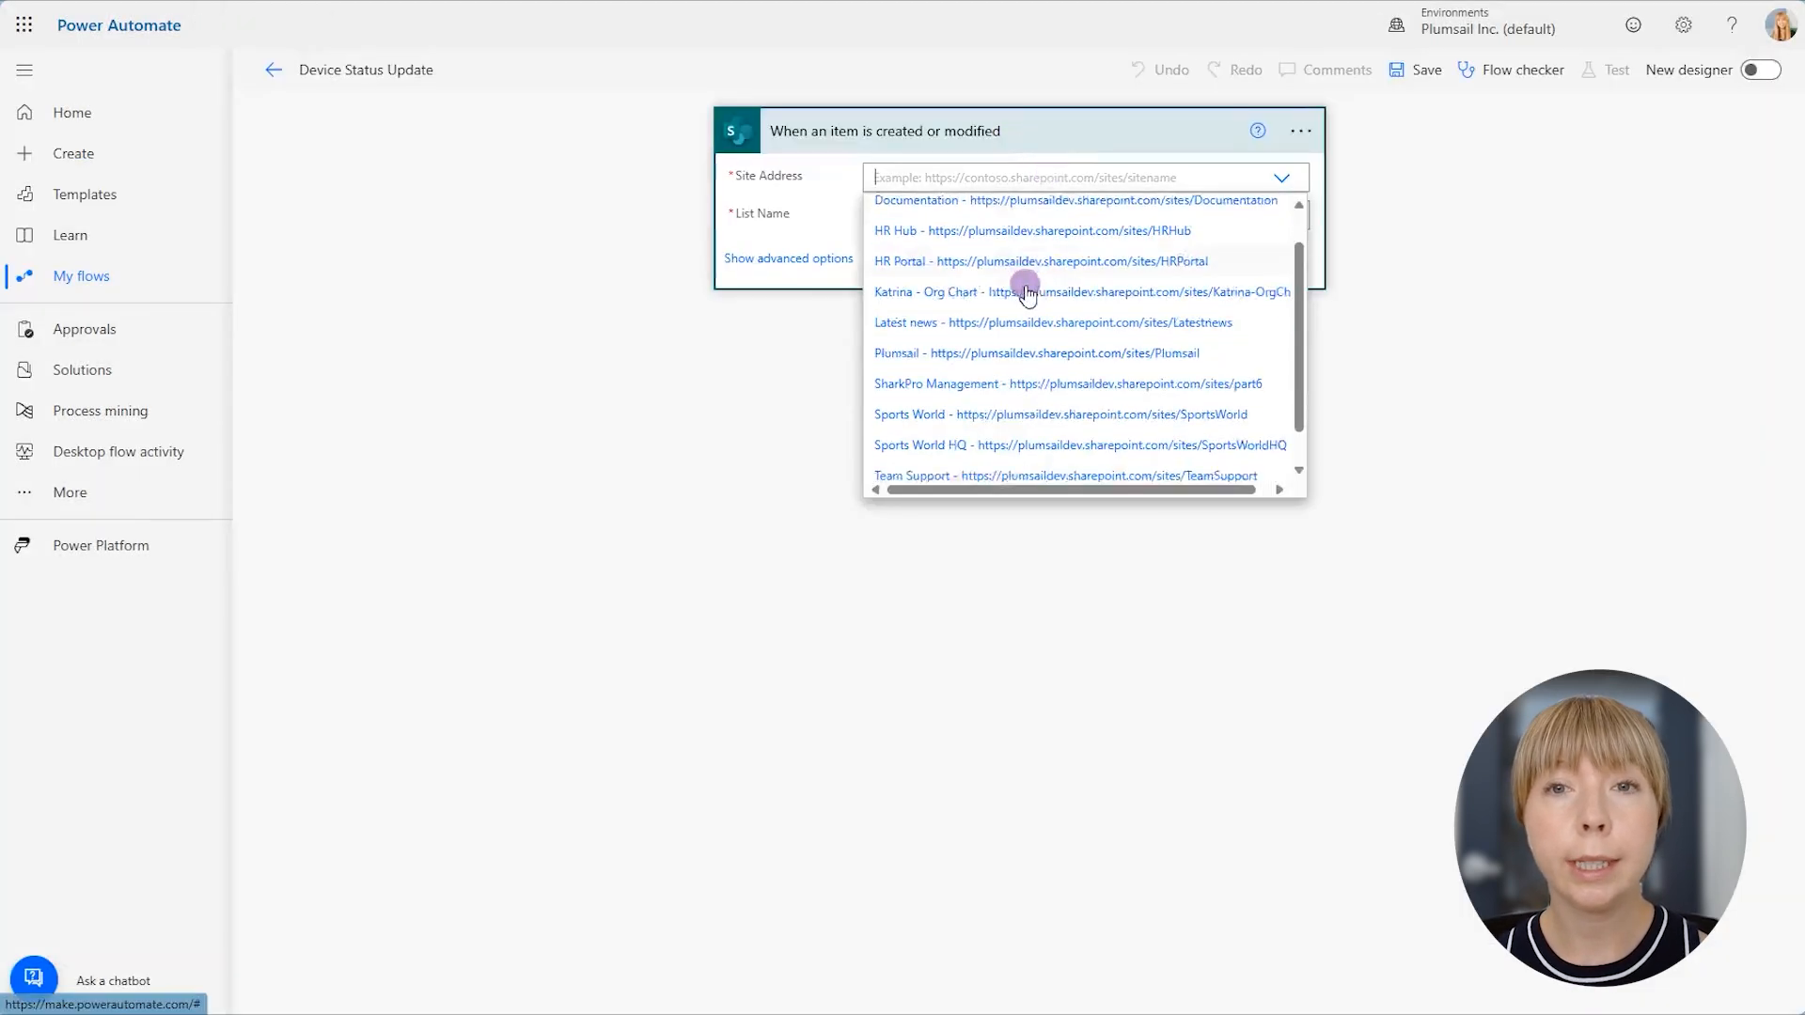
click(944, 438)
click(918, 217)
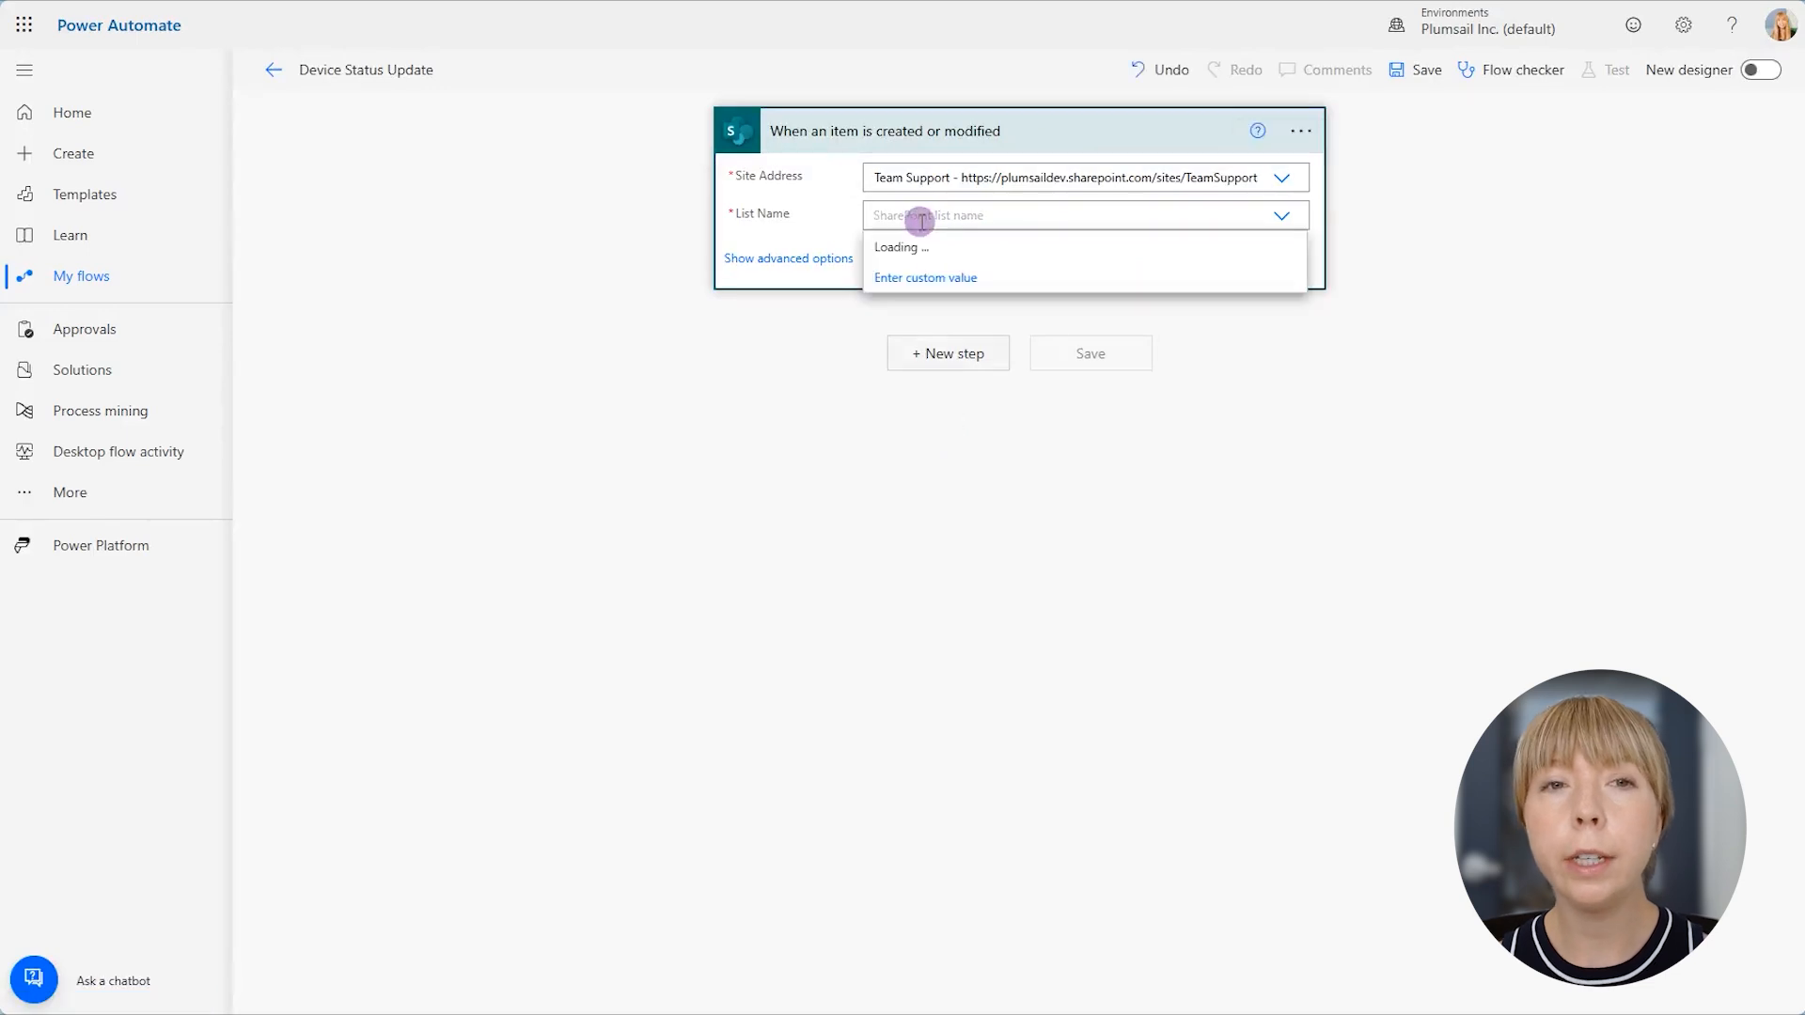
click(918, 311)
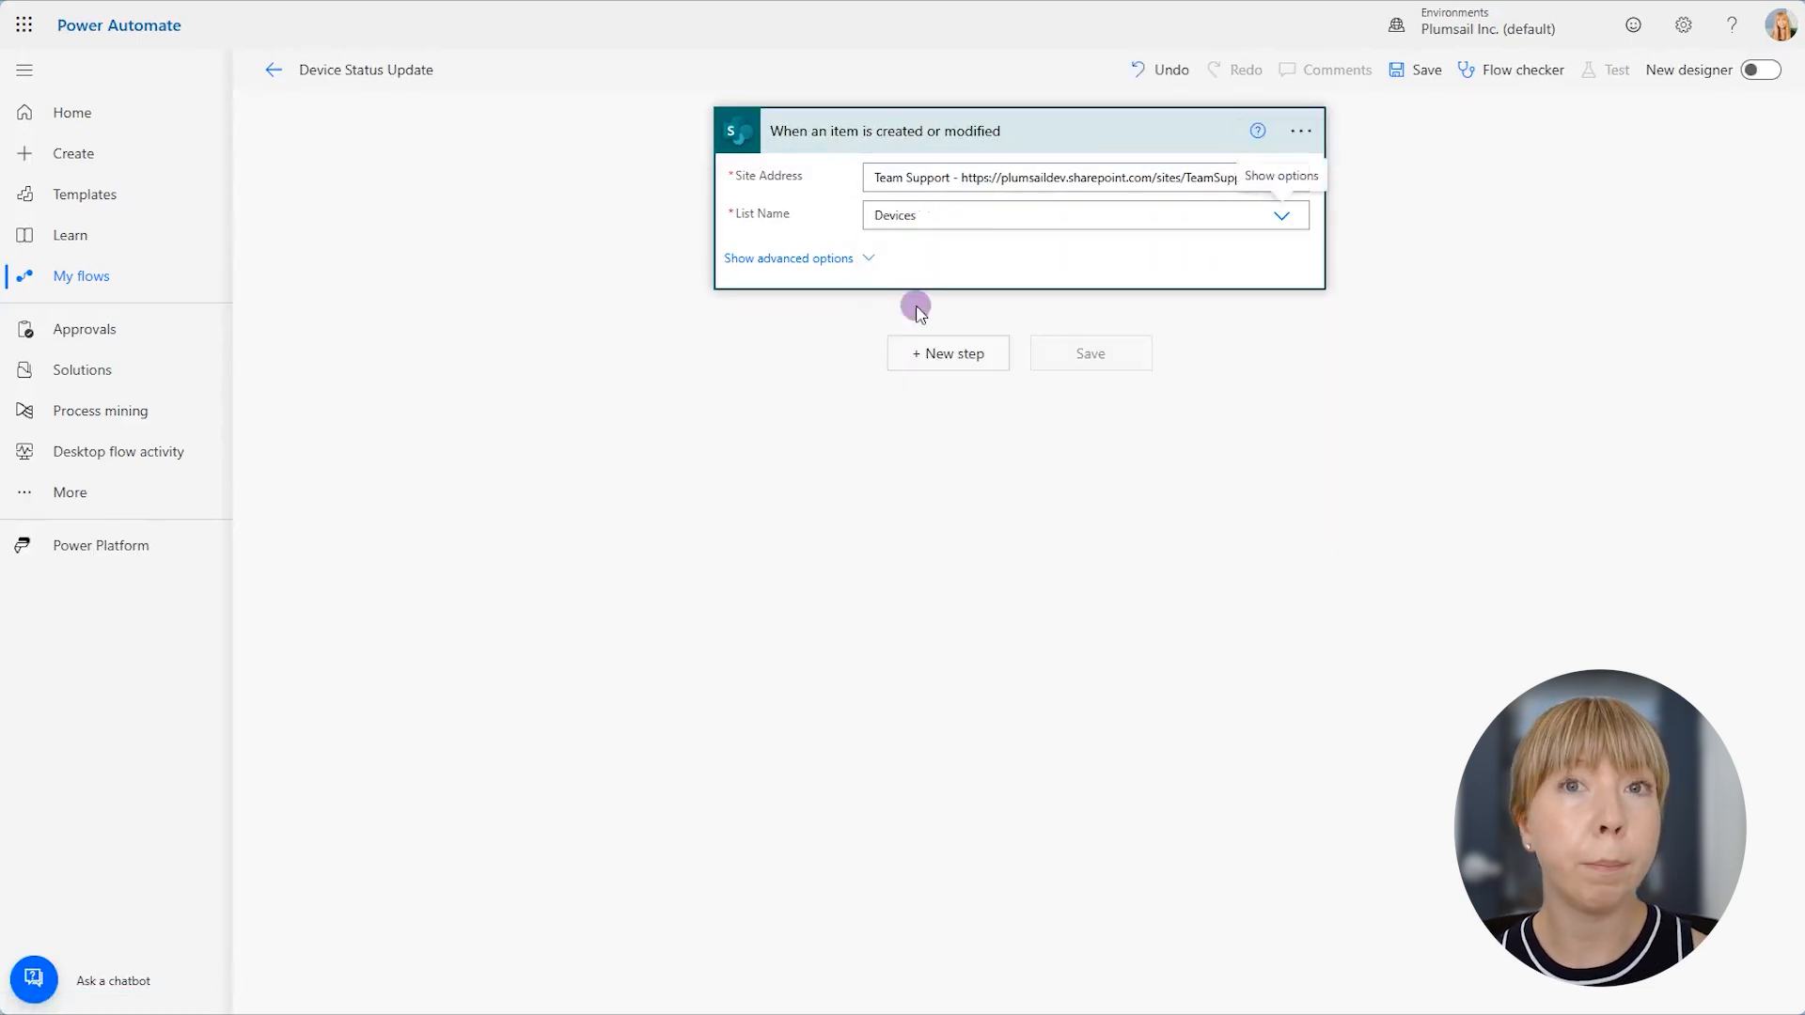
- Add a SharePoint Get items action for the Devices list on the Team Support site
click(936, 353)
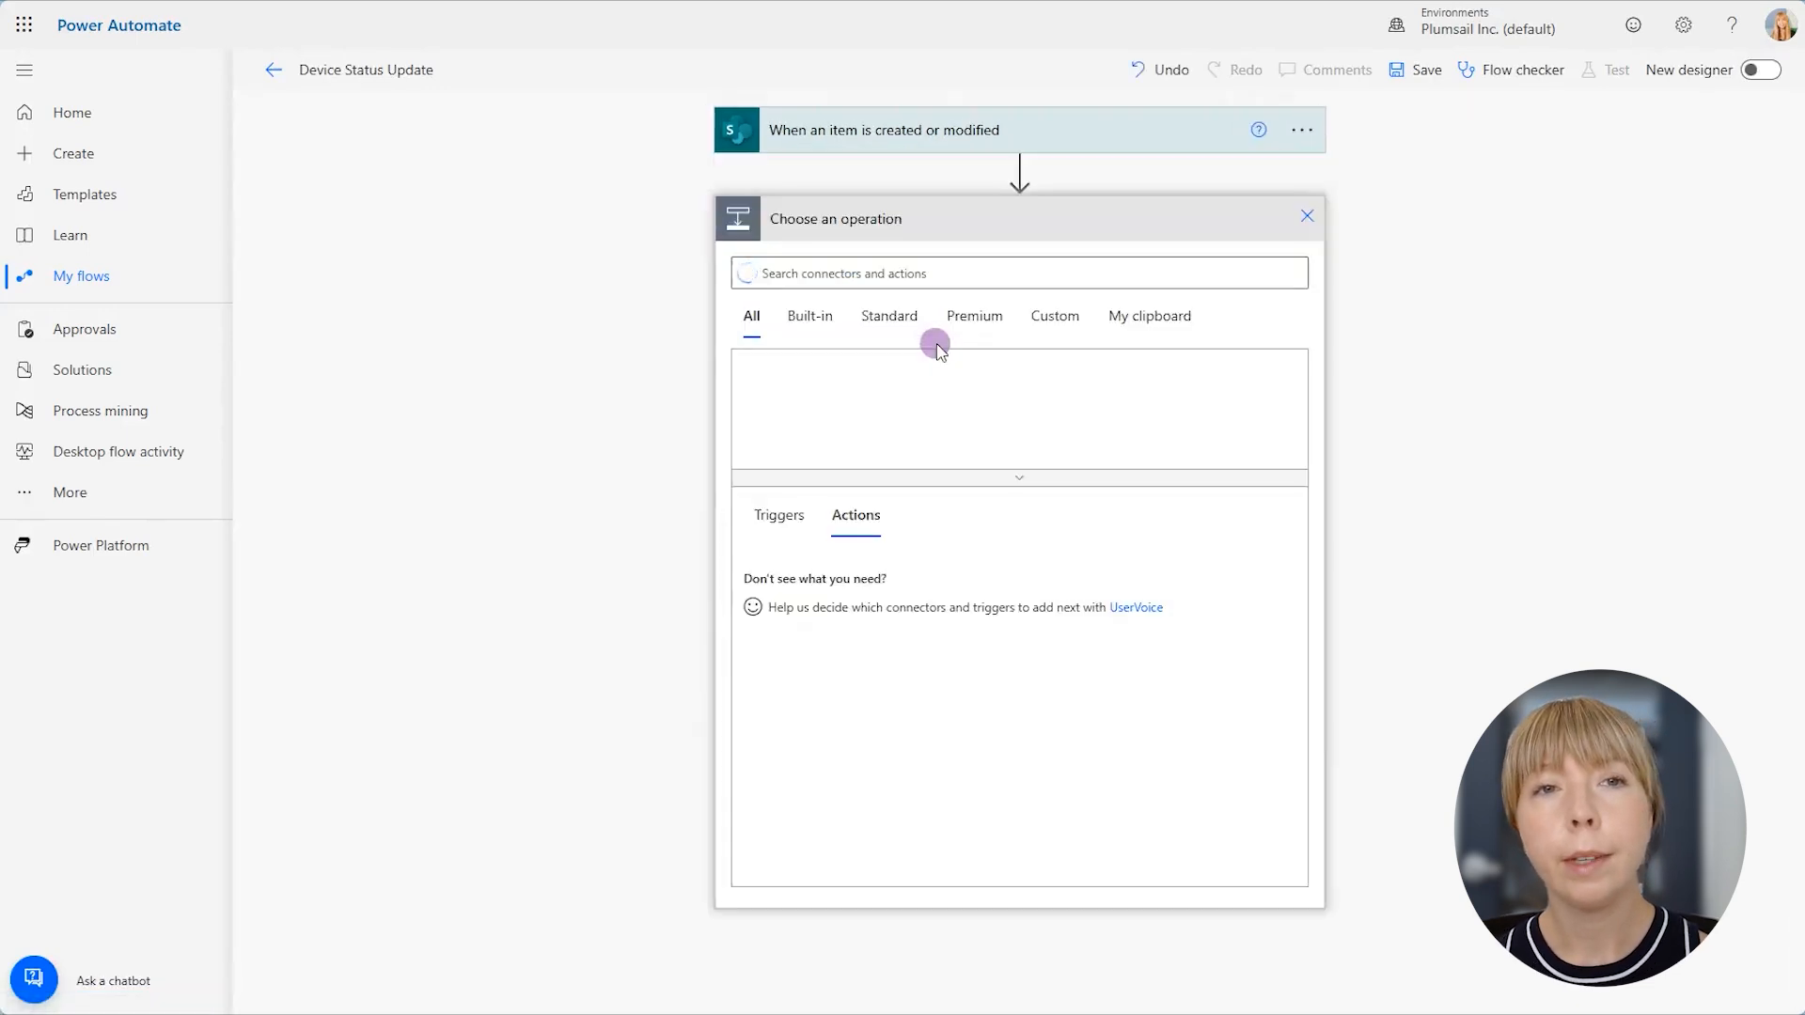
text(get items)
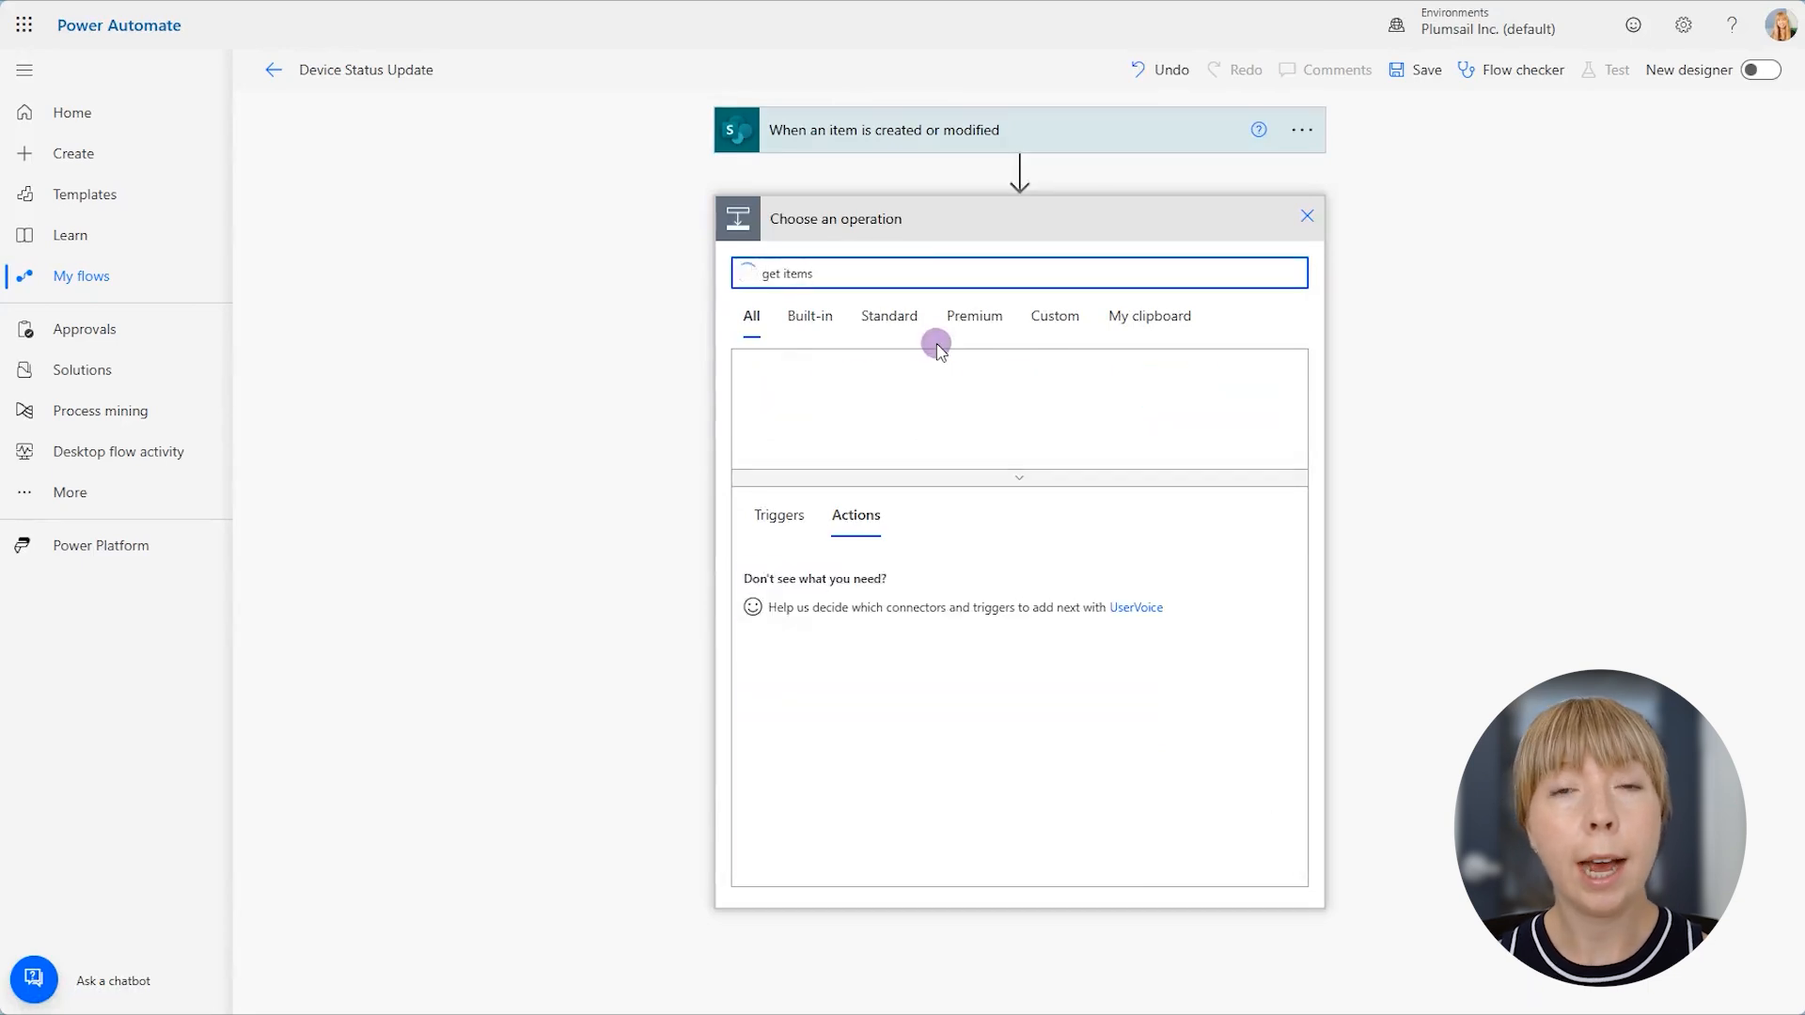
click(804, 575)
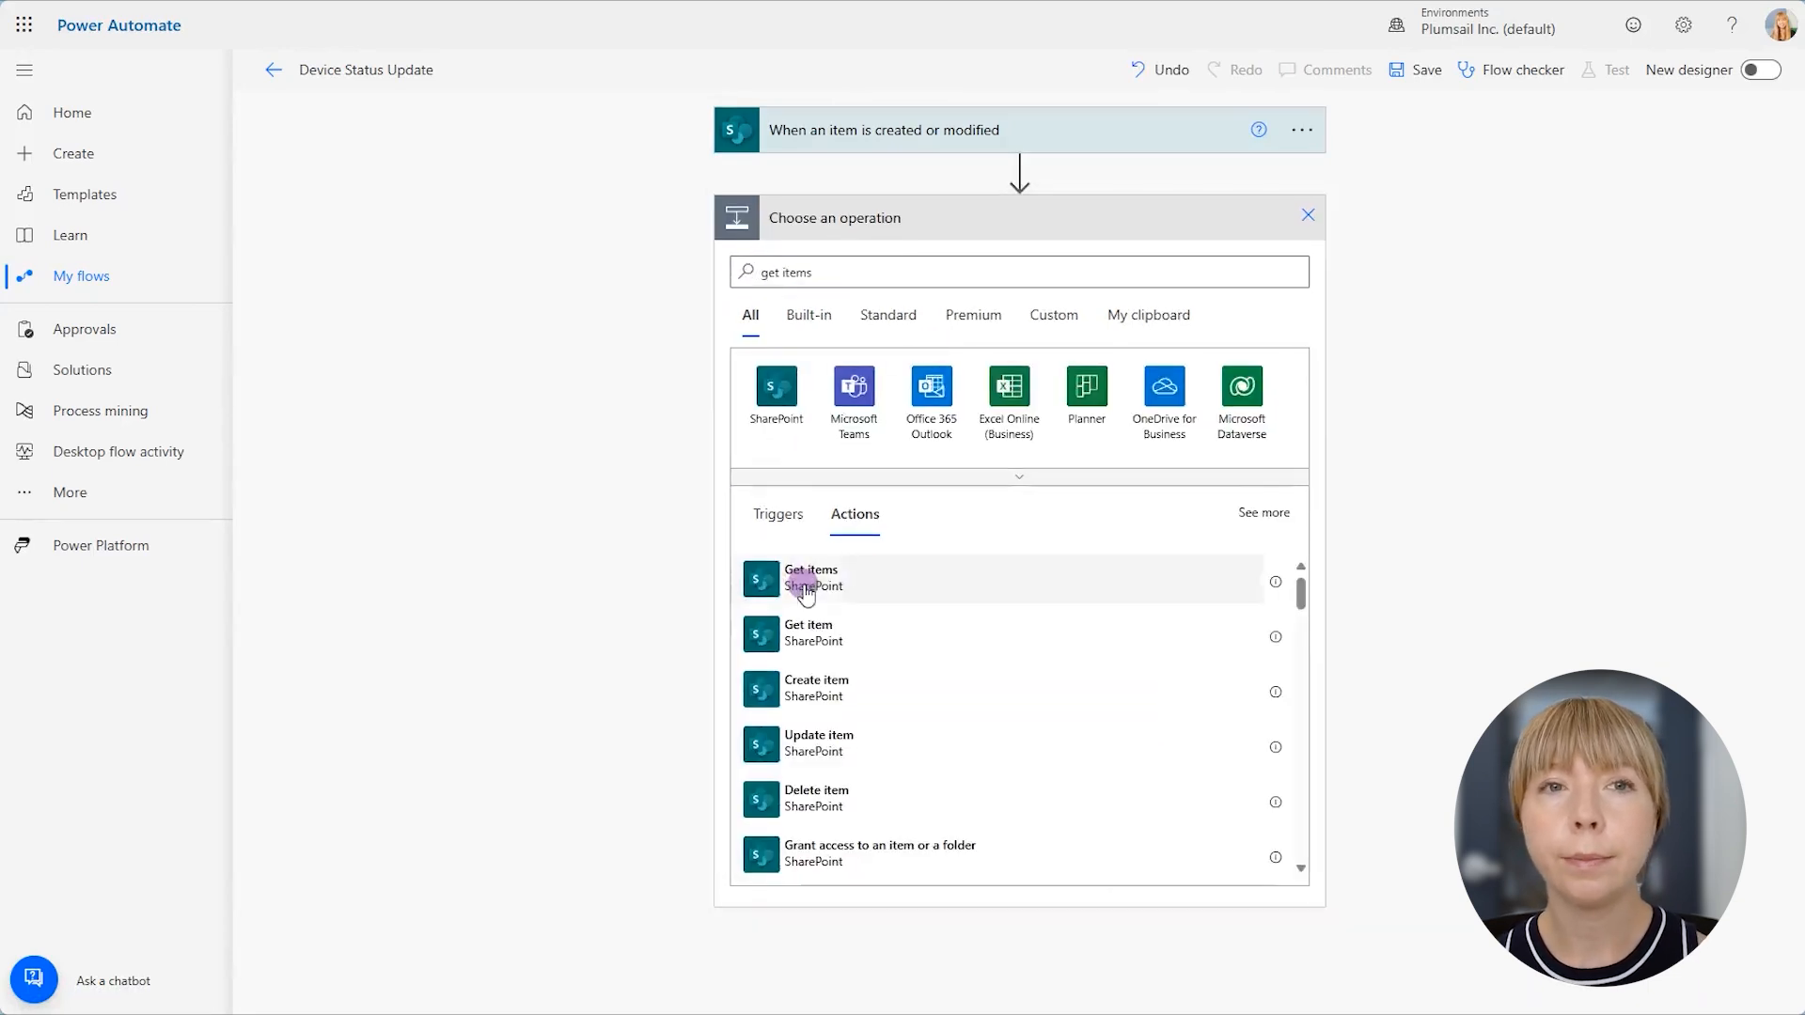
click(1021, 256)
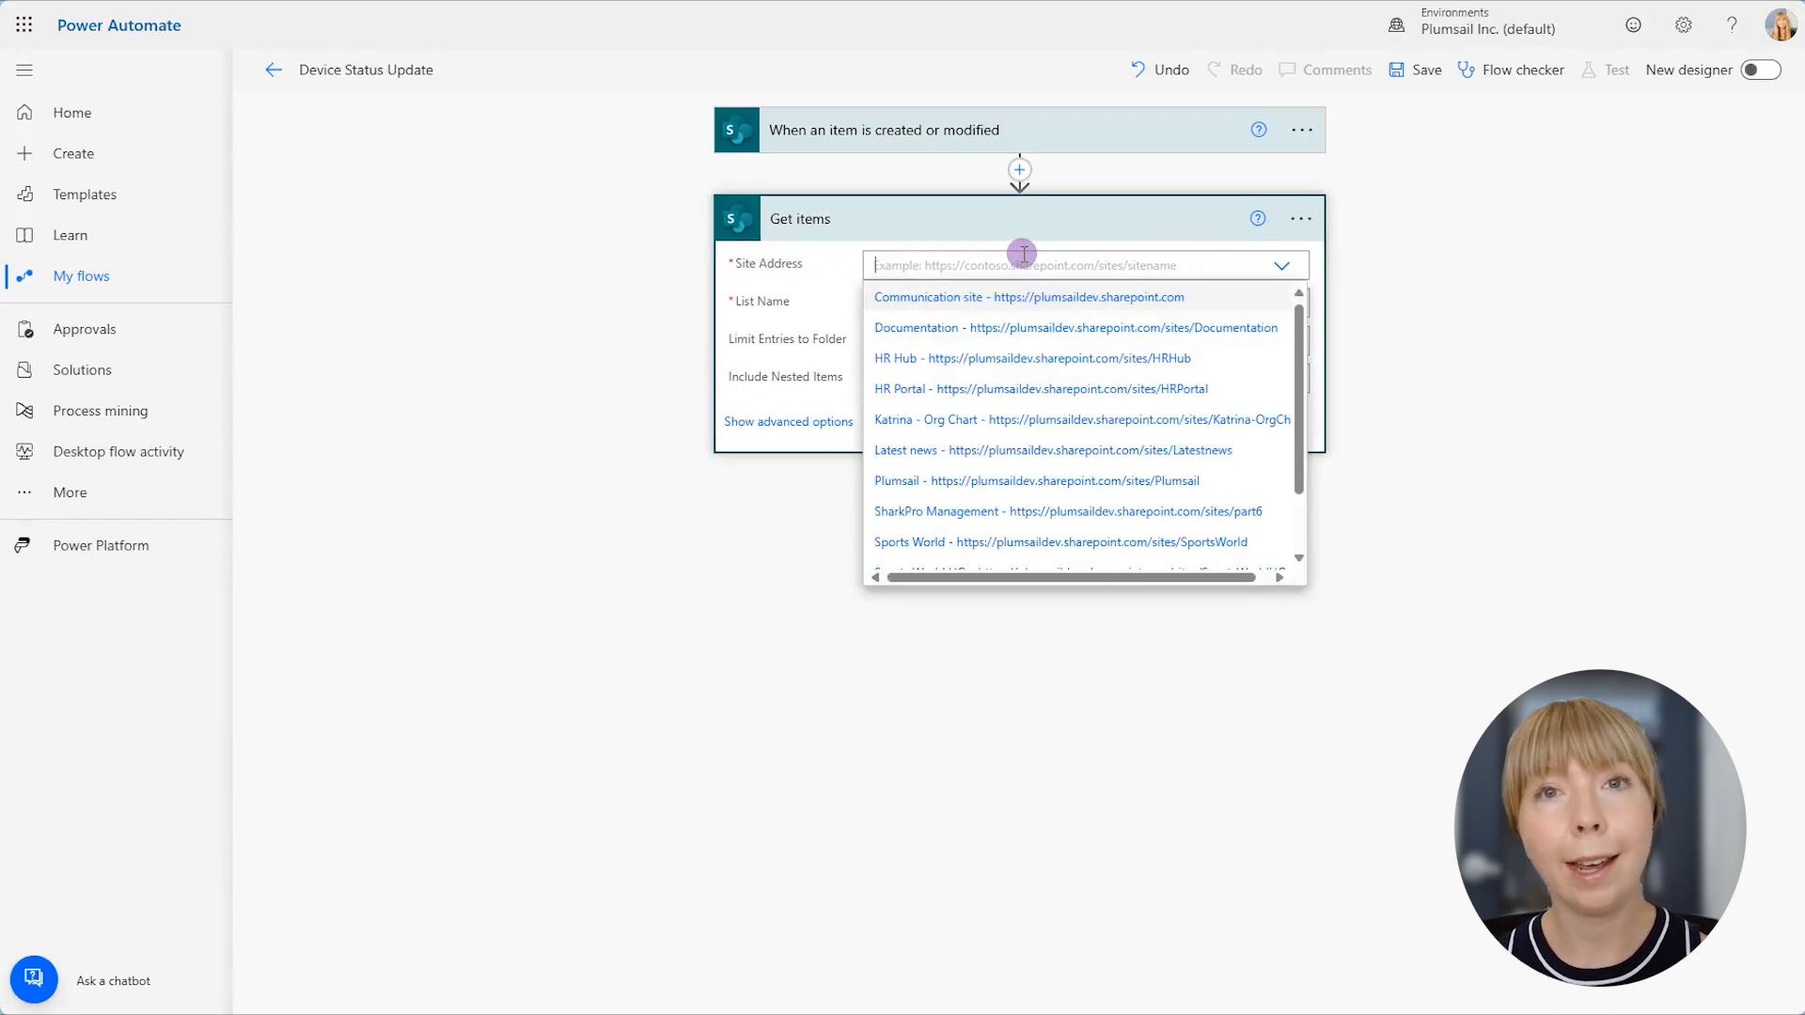
scroll(992, 345, down, 2)
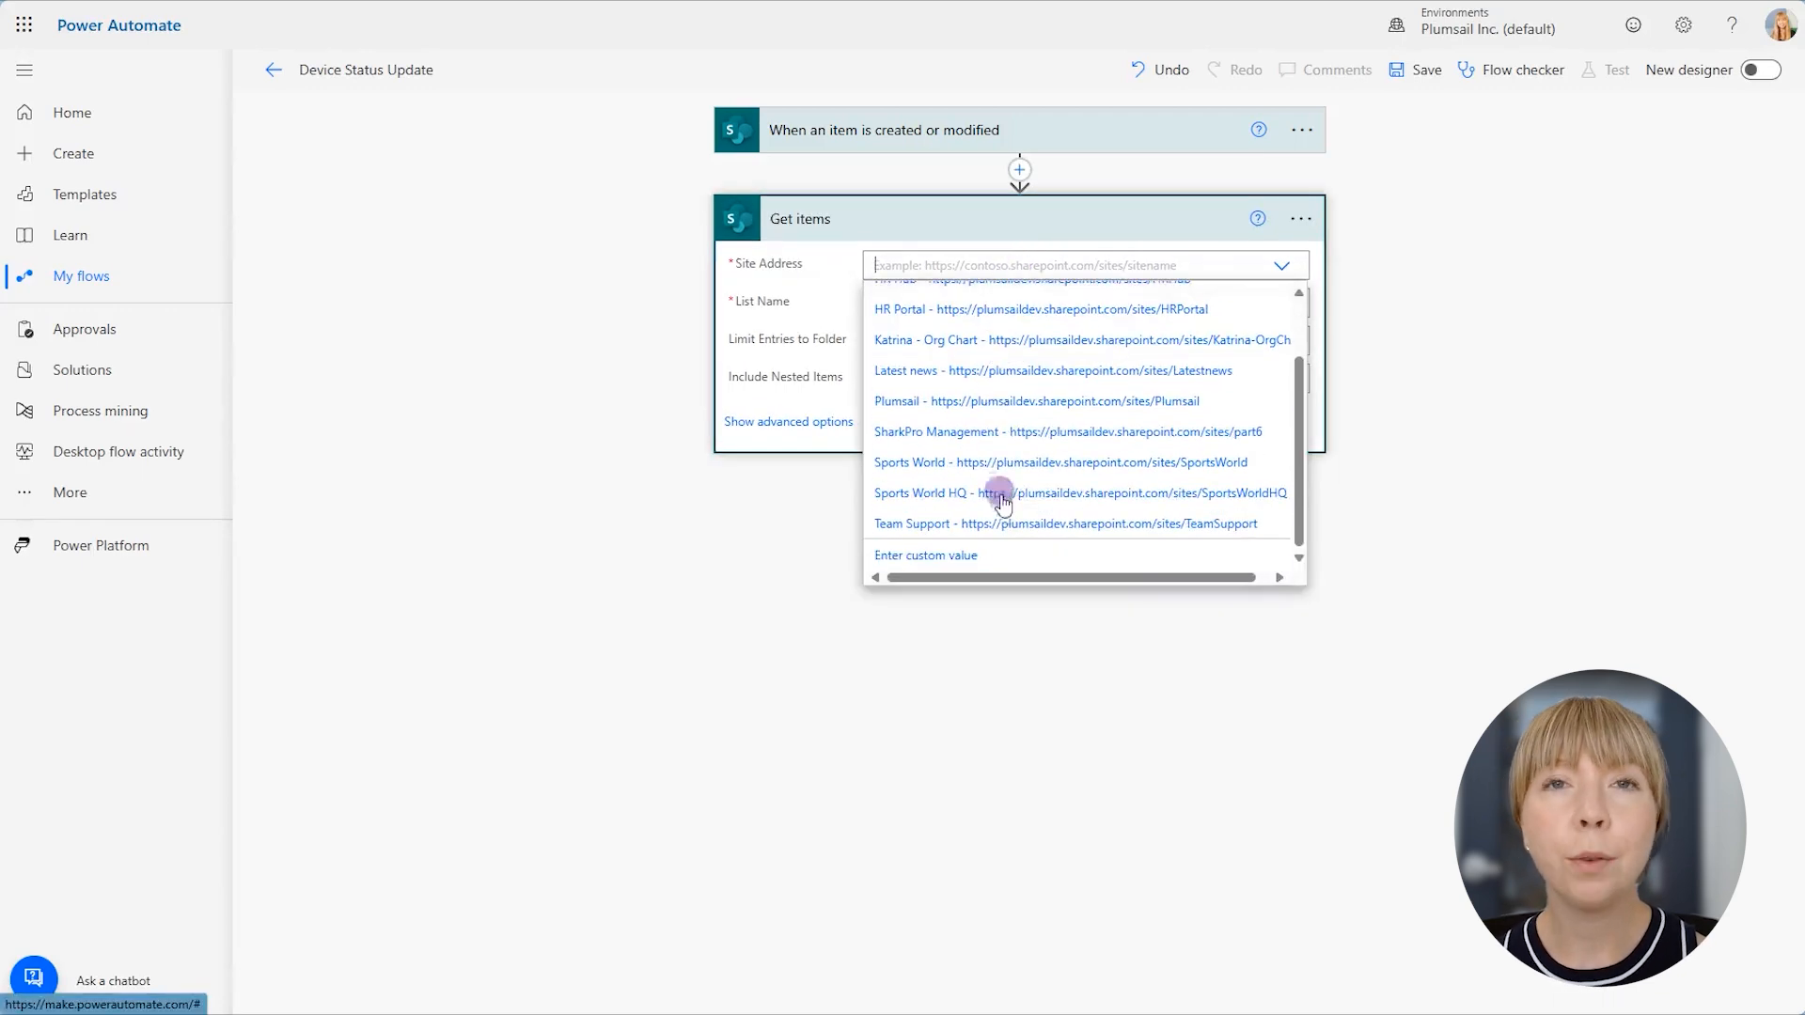
click(1006, 523)
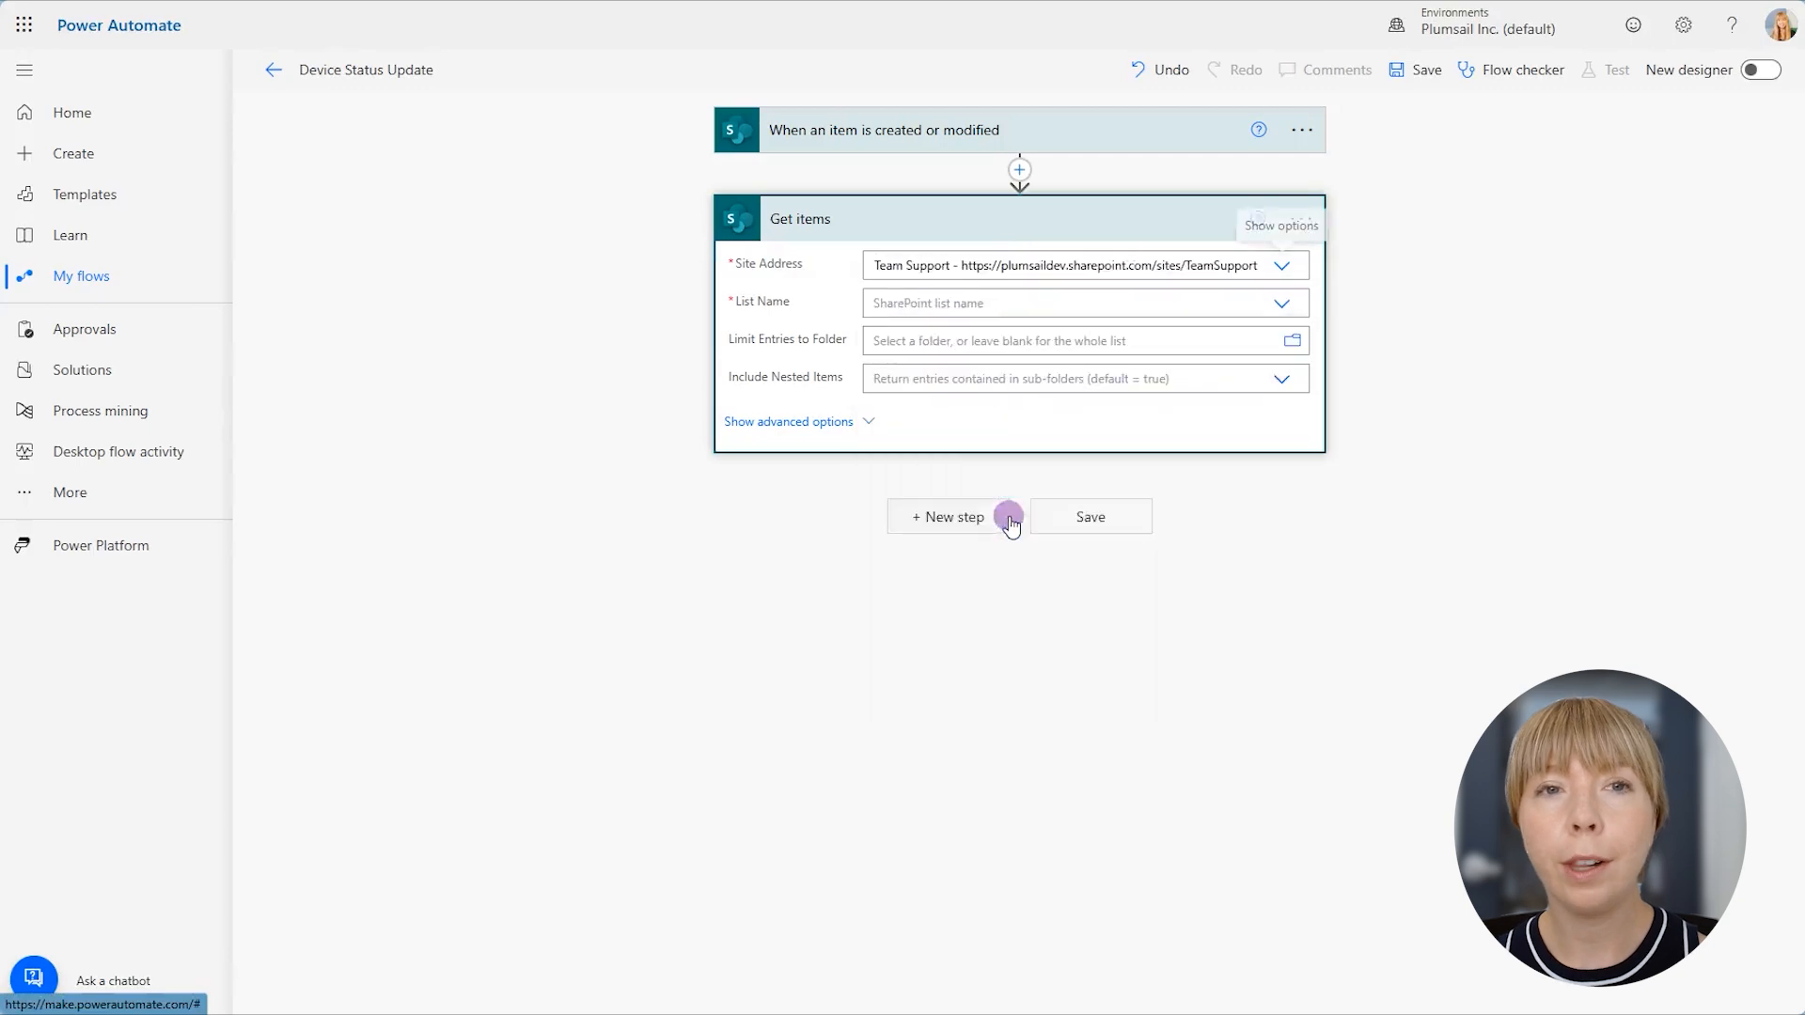
click(982, 305)
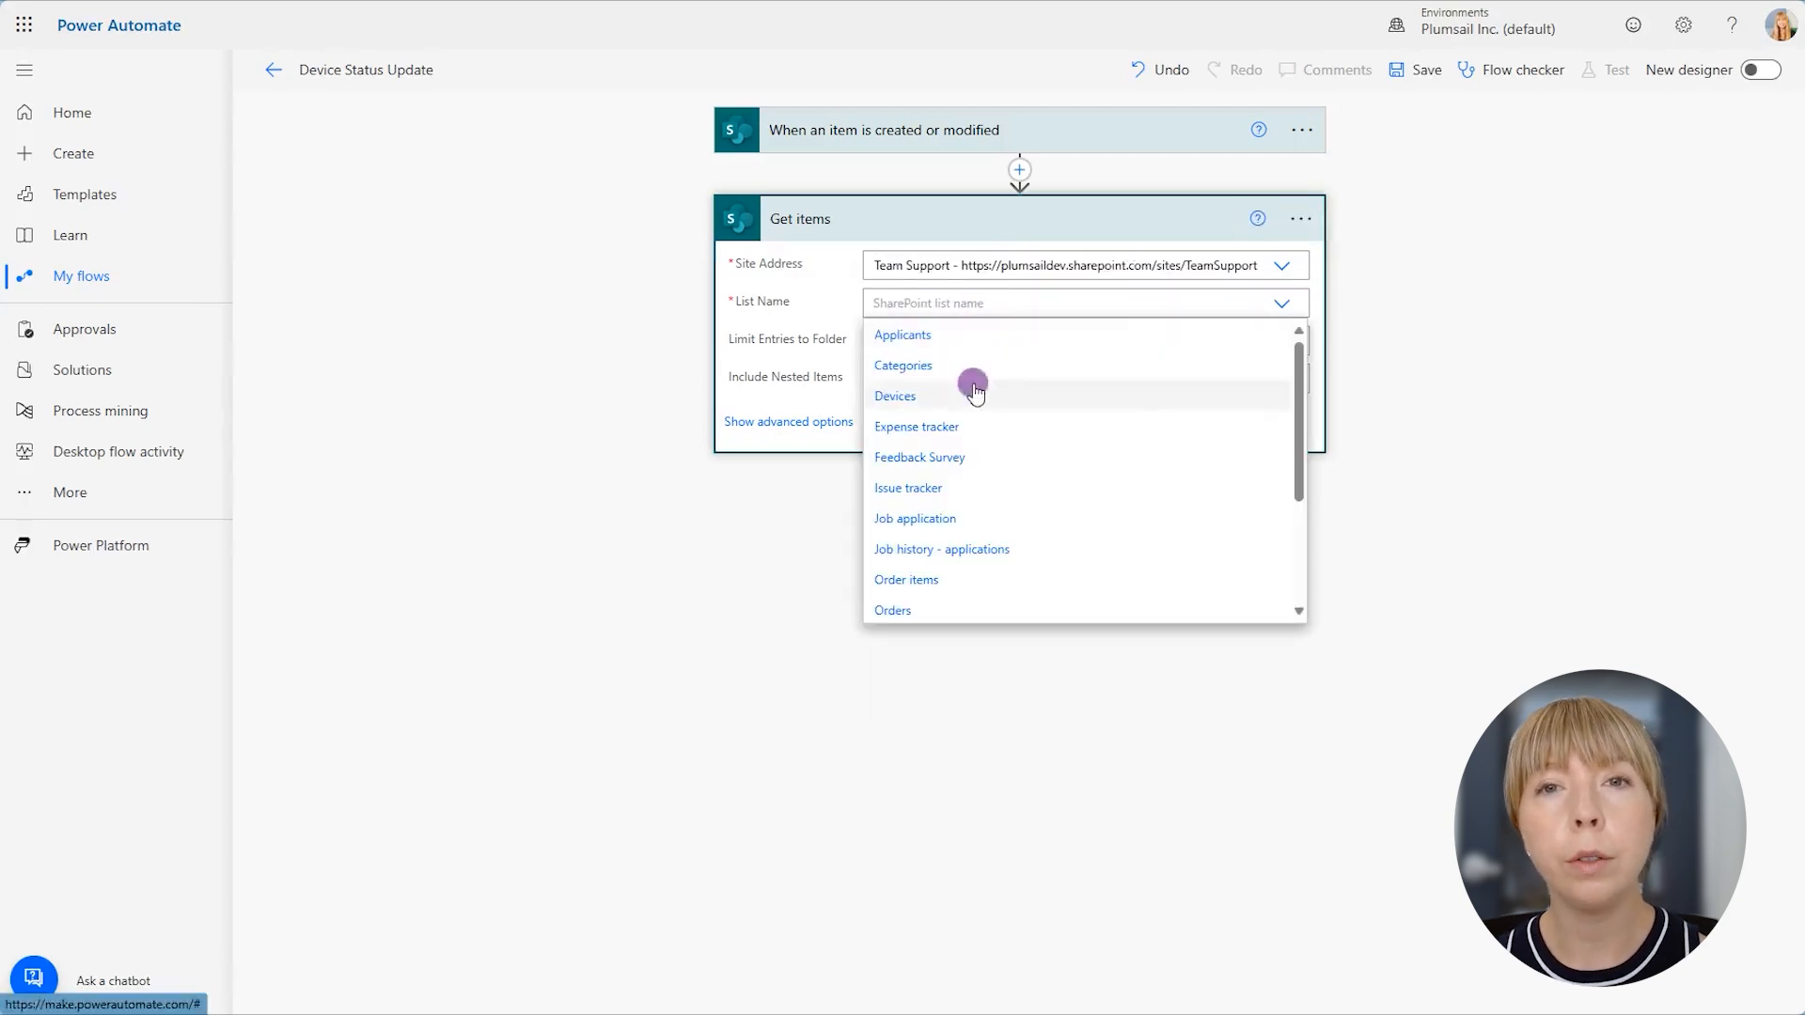
click(976, 393)
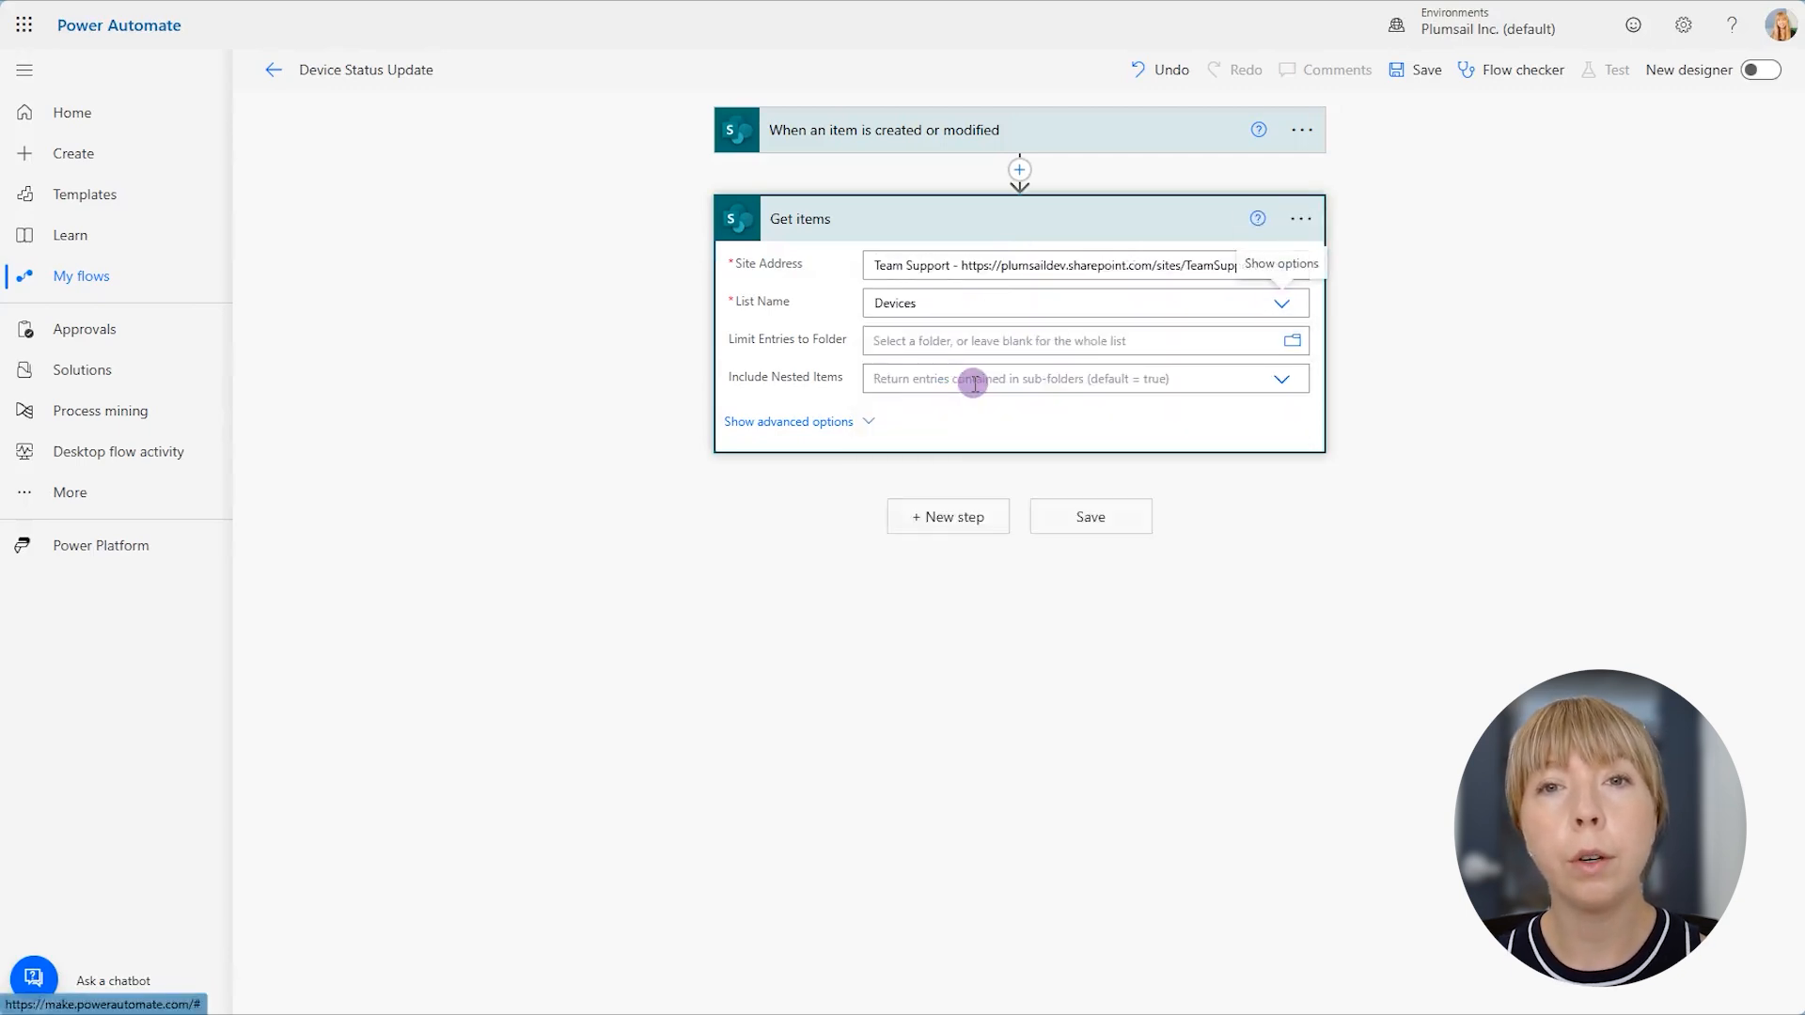
- Add the Plumsail Documents action Start document generation process with json and select the Device Status Update process
click(1002, 514)
text(plumsail)
click(783, 515)
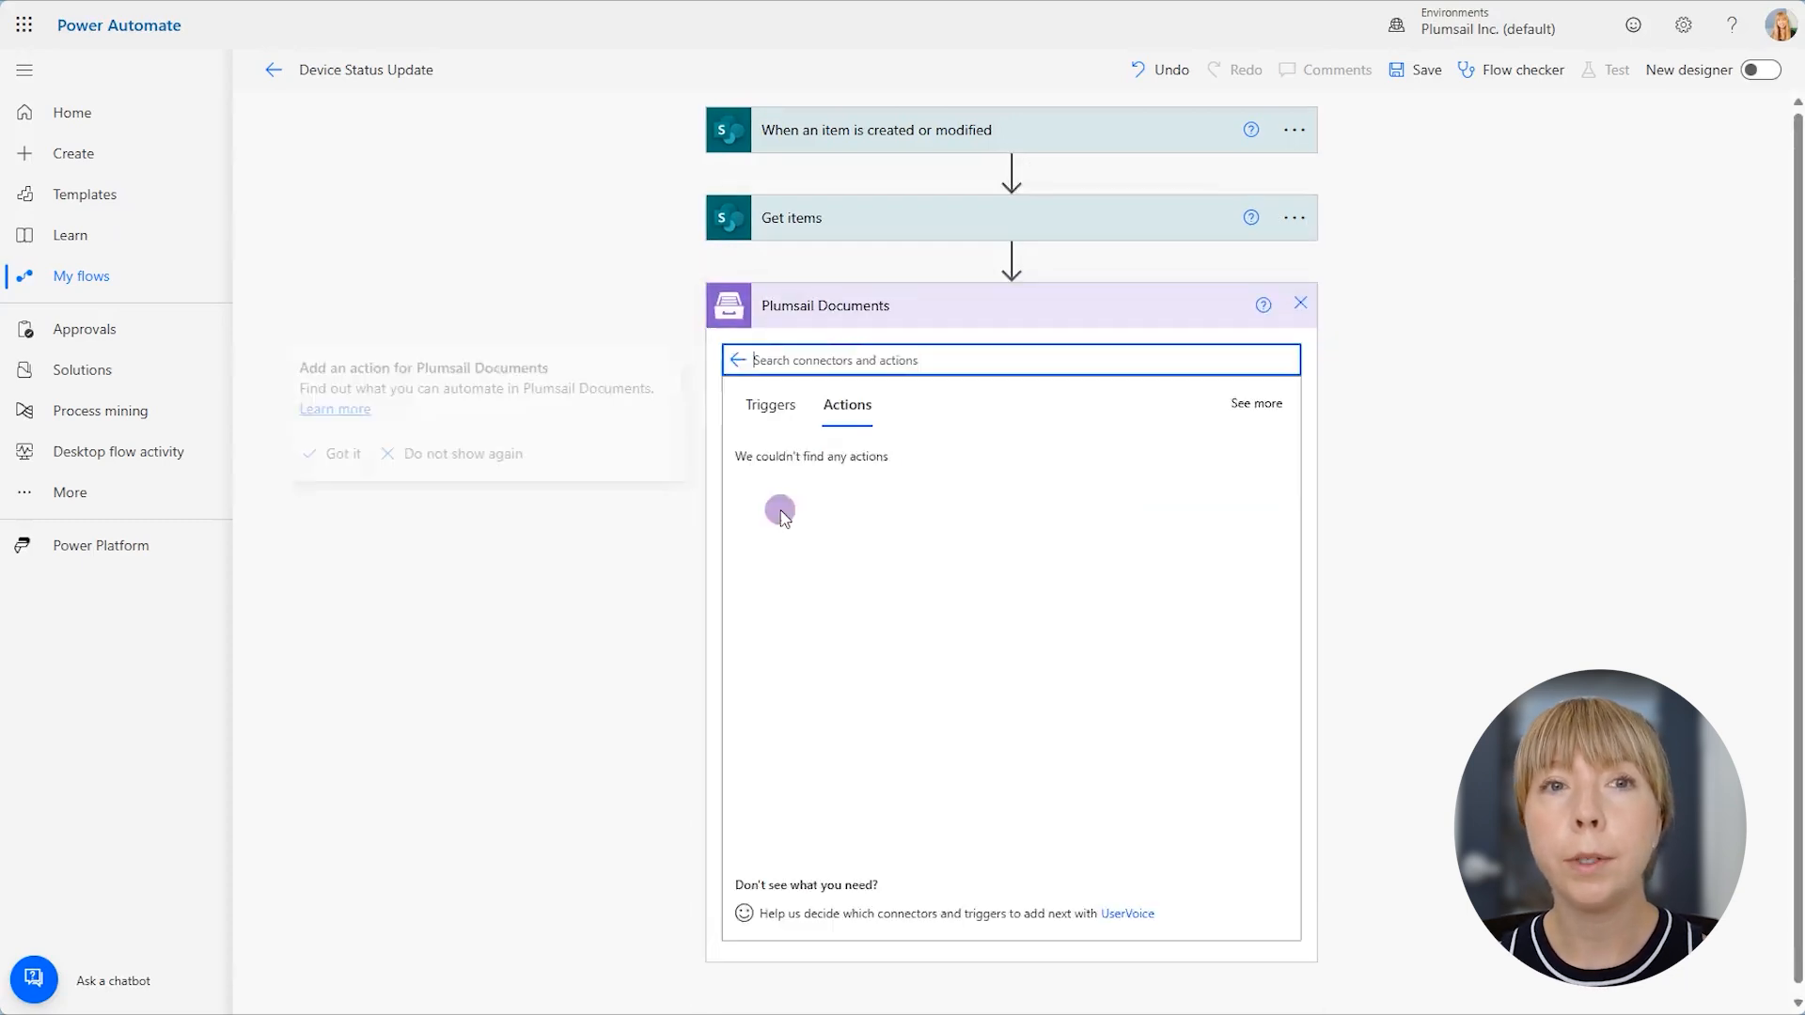
scroll(955, 504, down, 4)
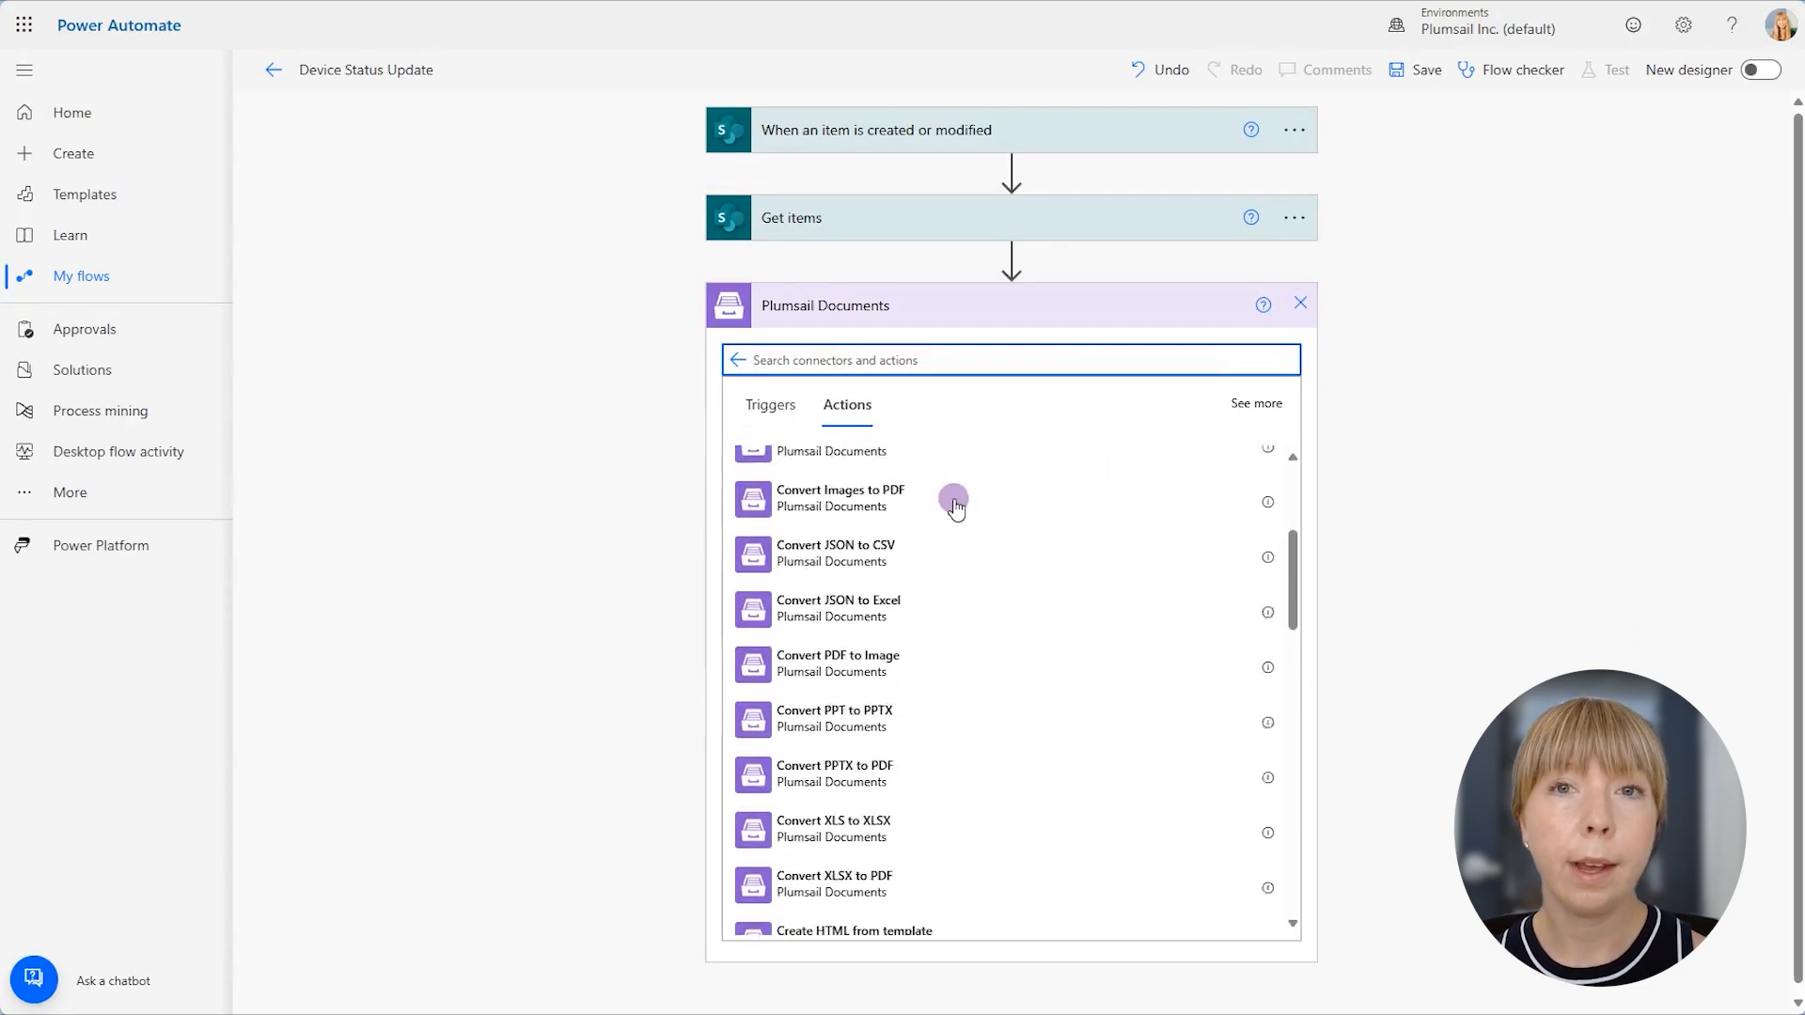
scroll(955, 504, down, 4)
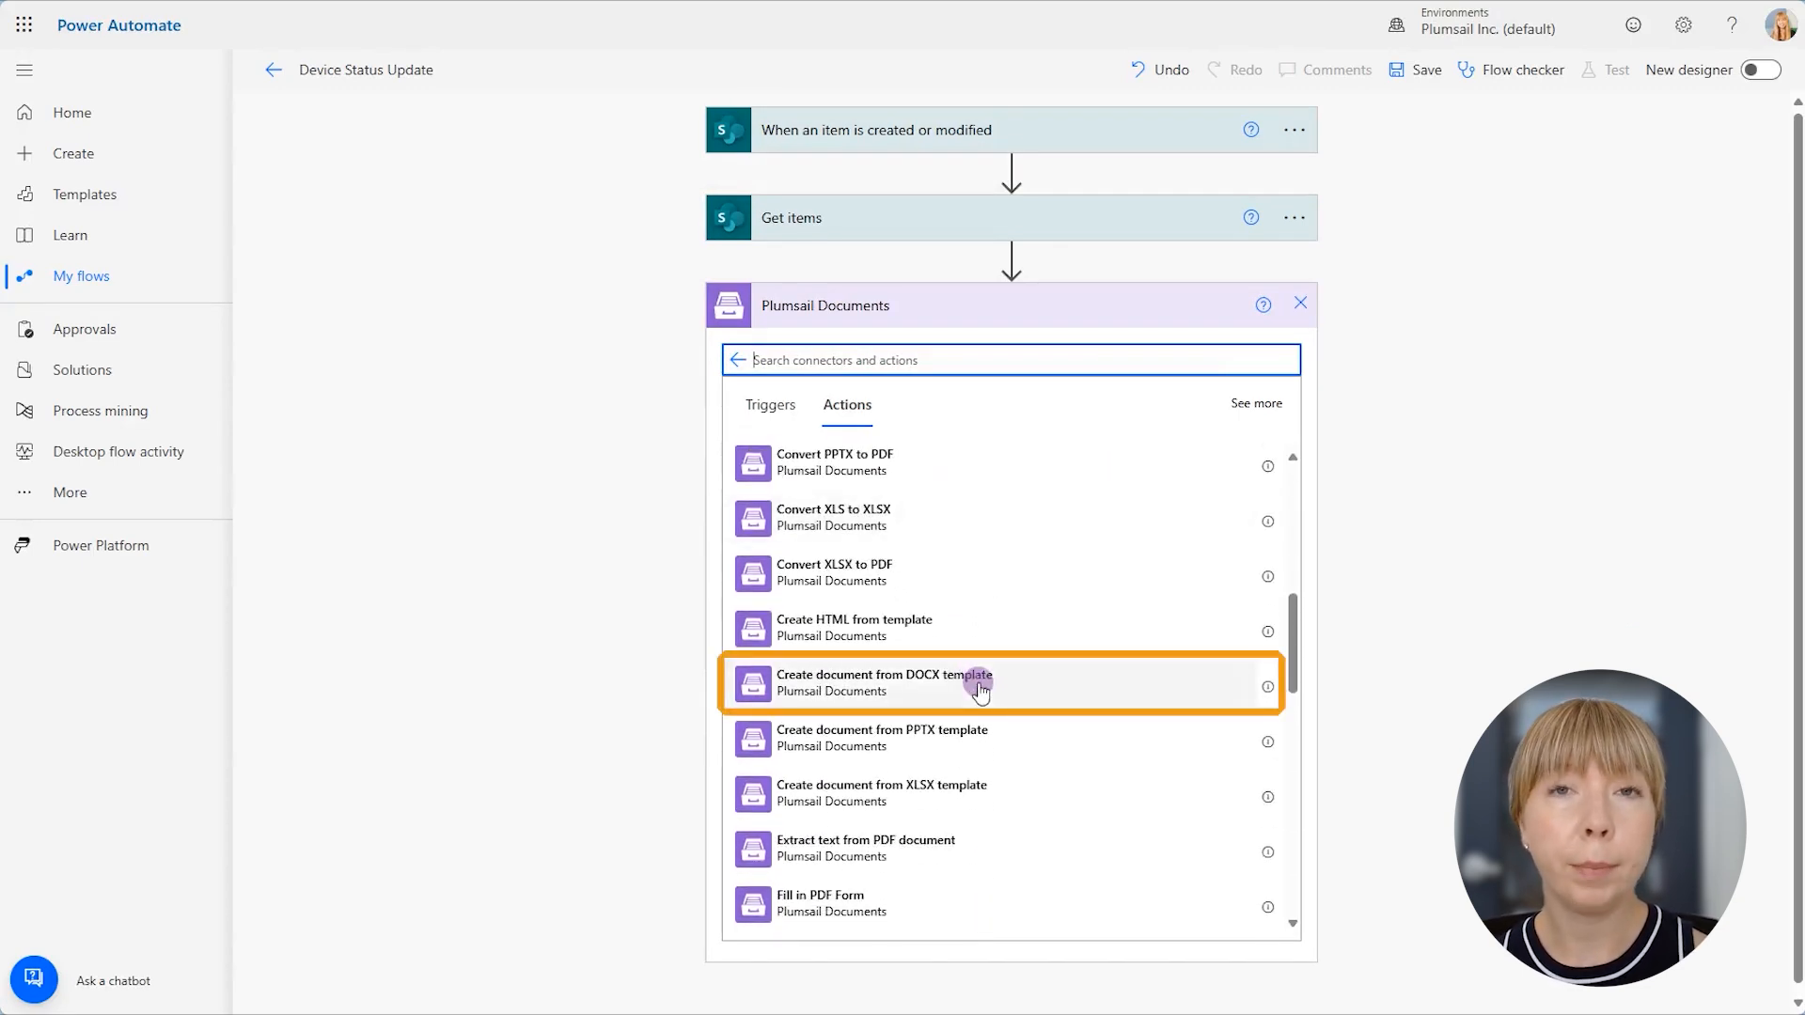
scroll(980, 691, down, 8)
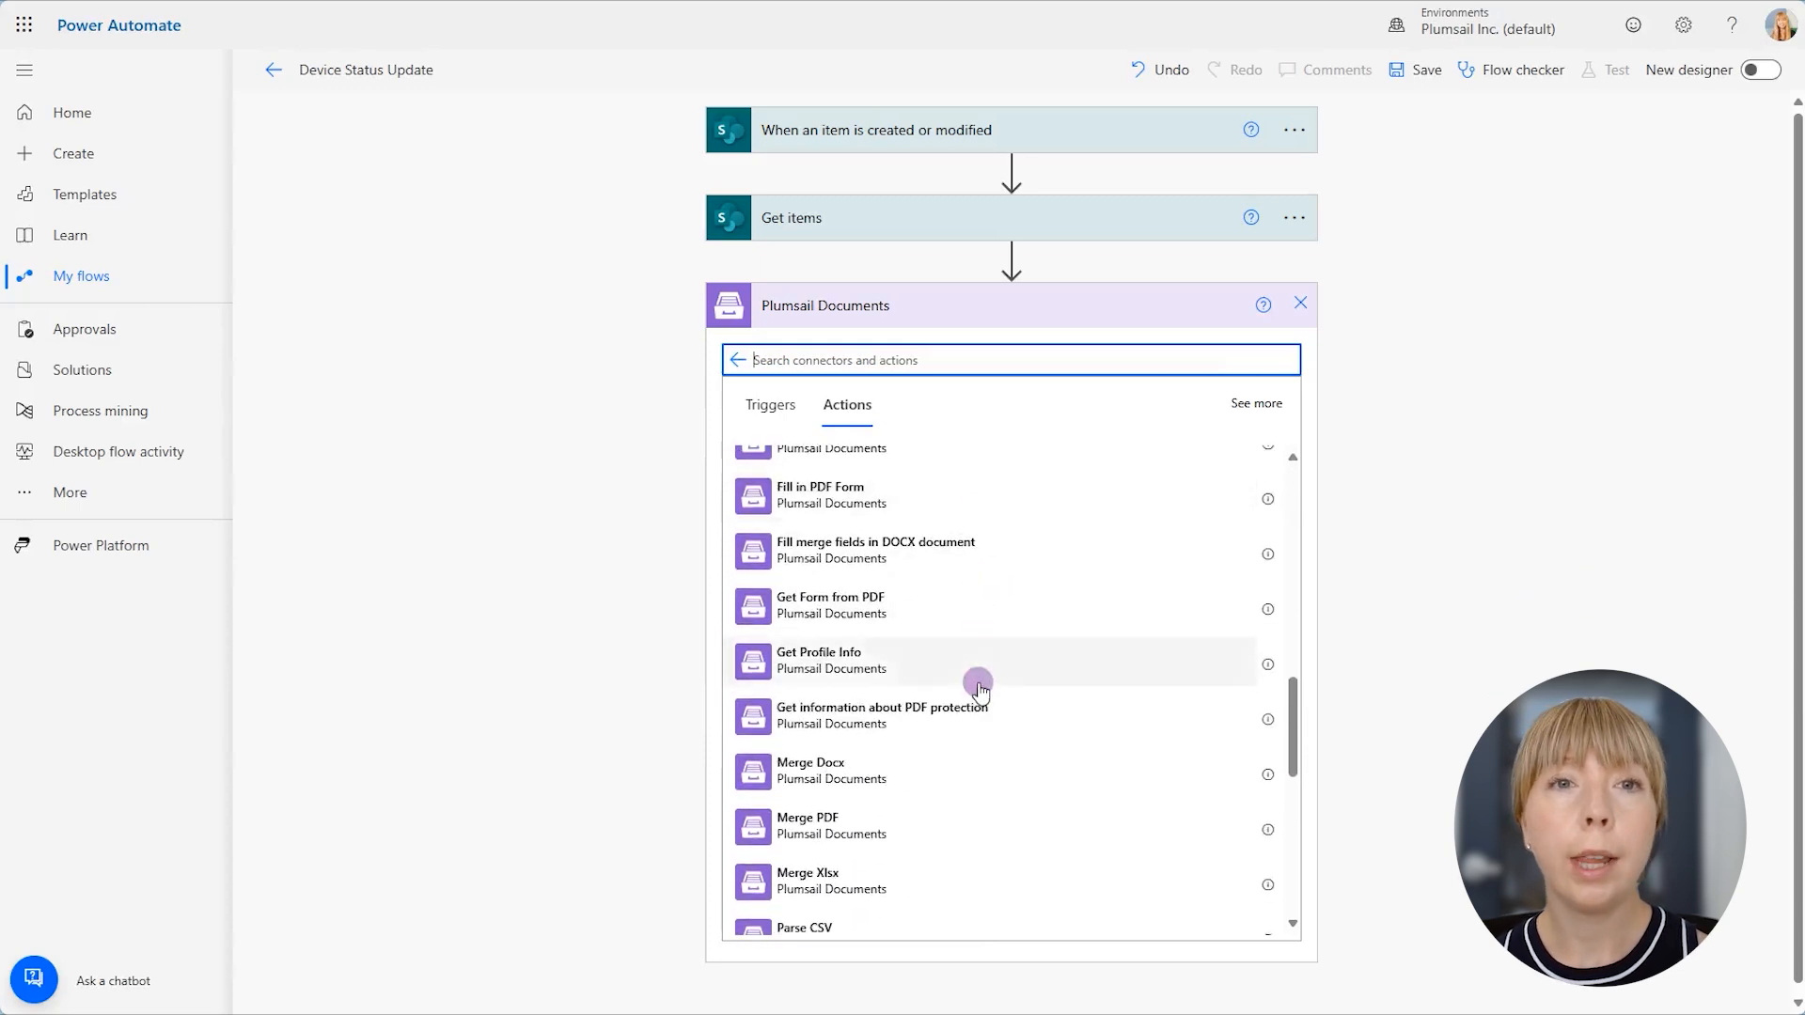
scroll(979, 691, down, 3)
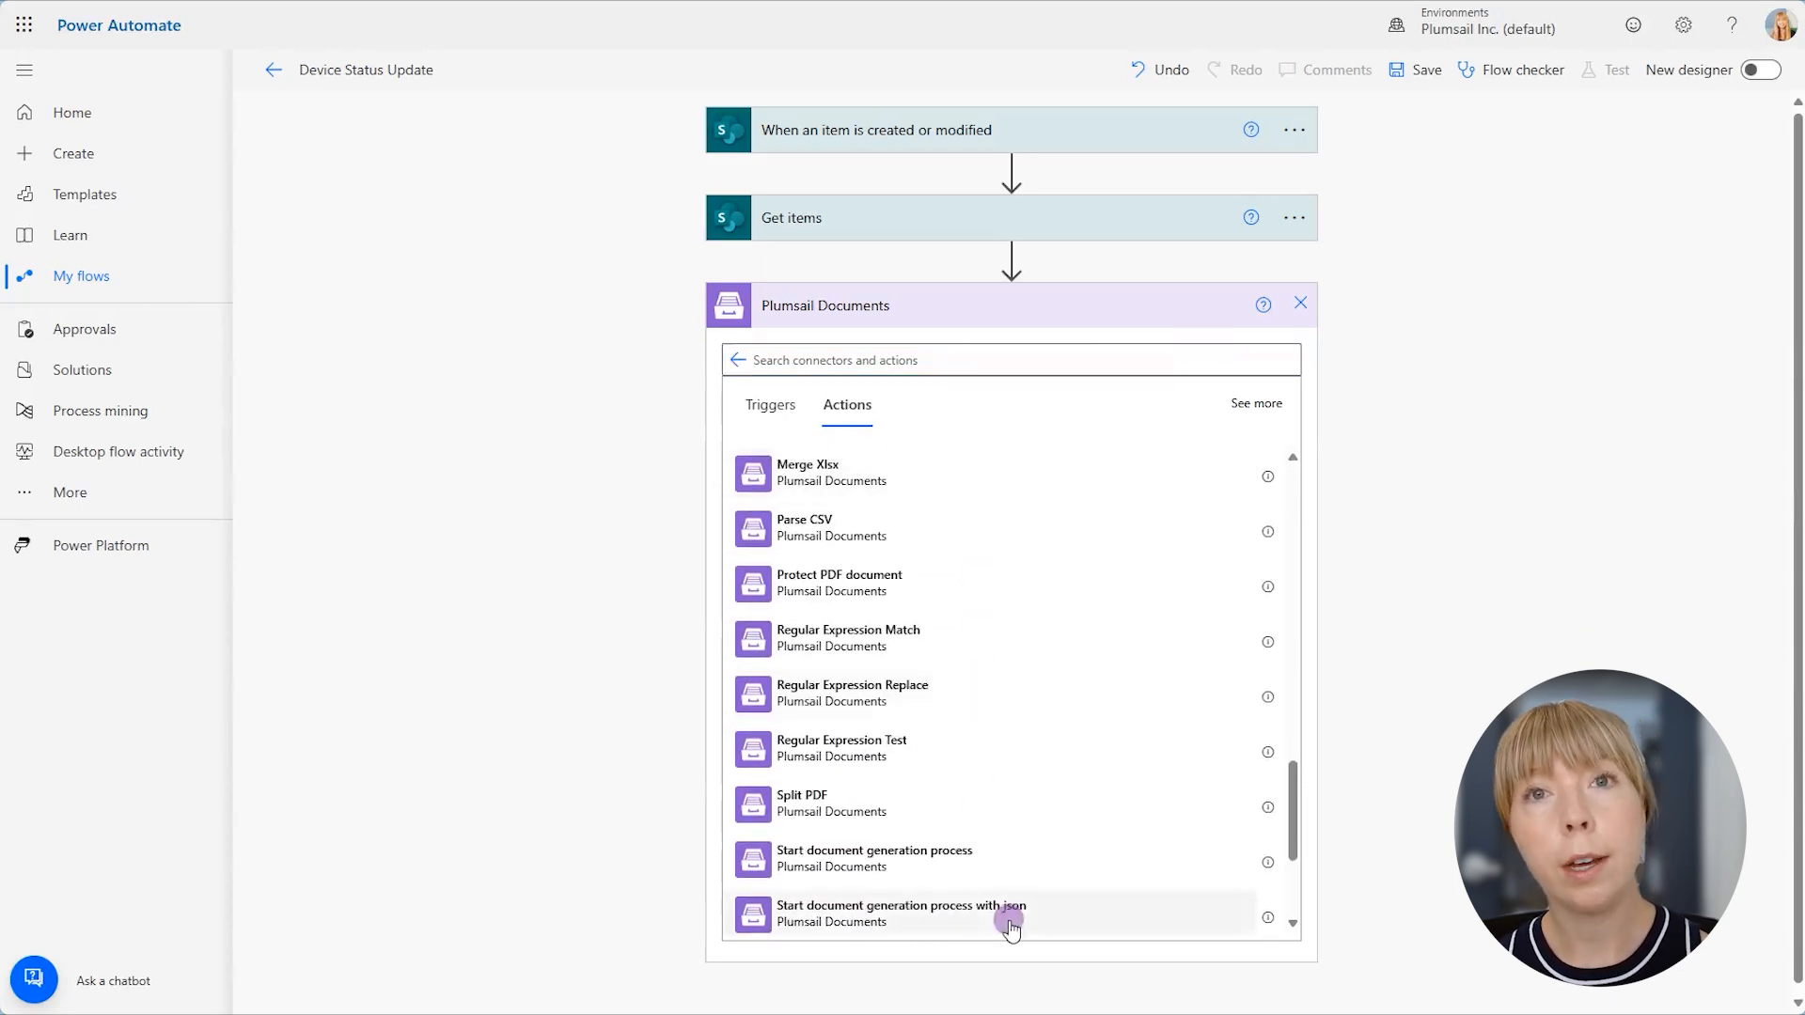
click(1004, 916)
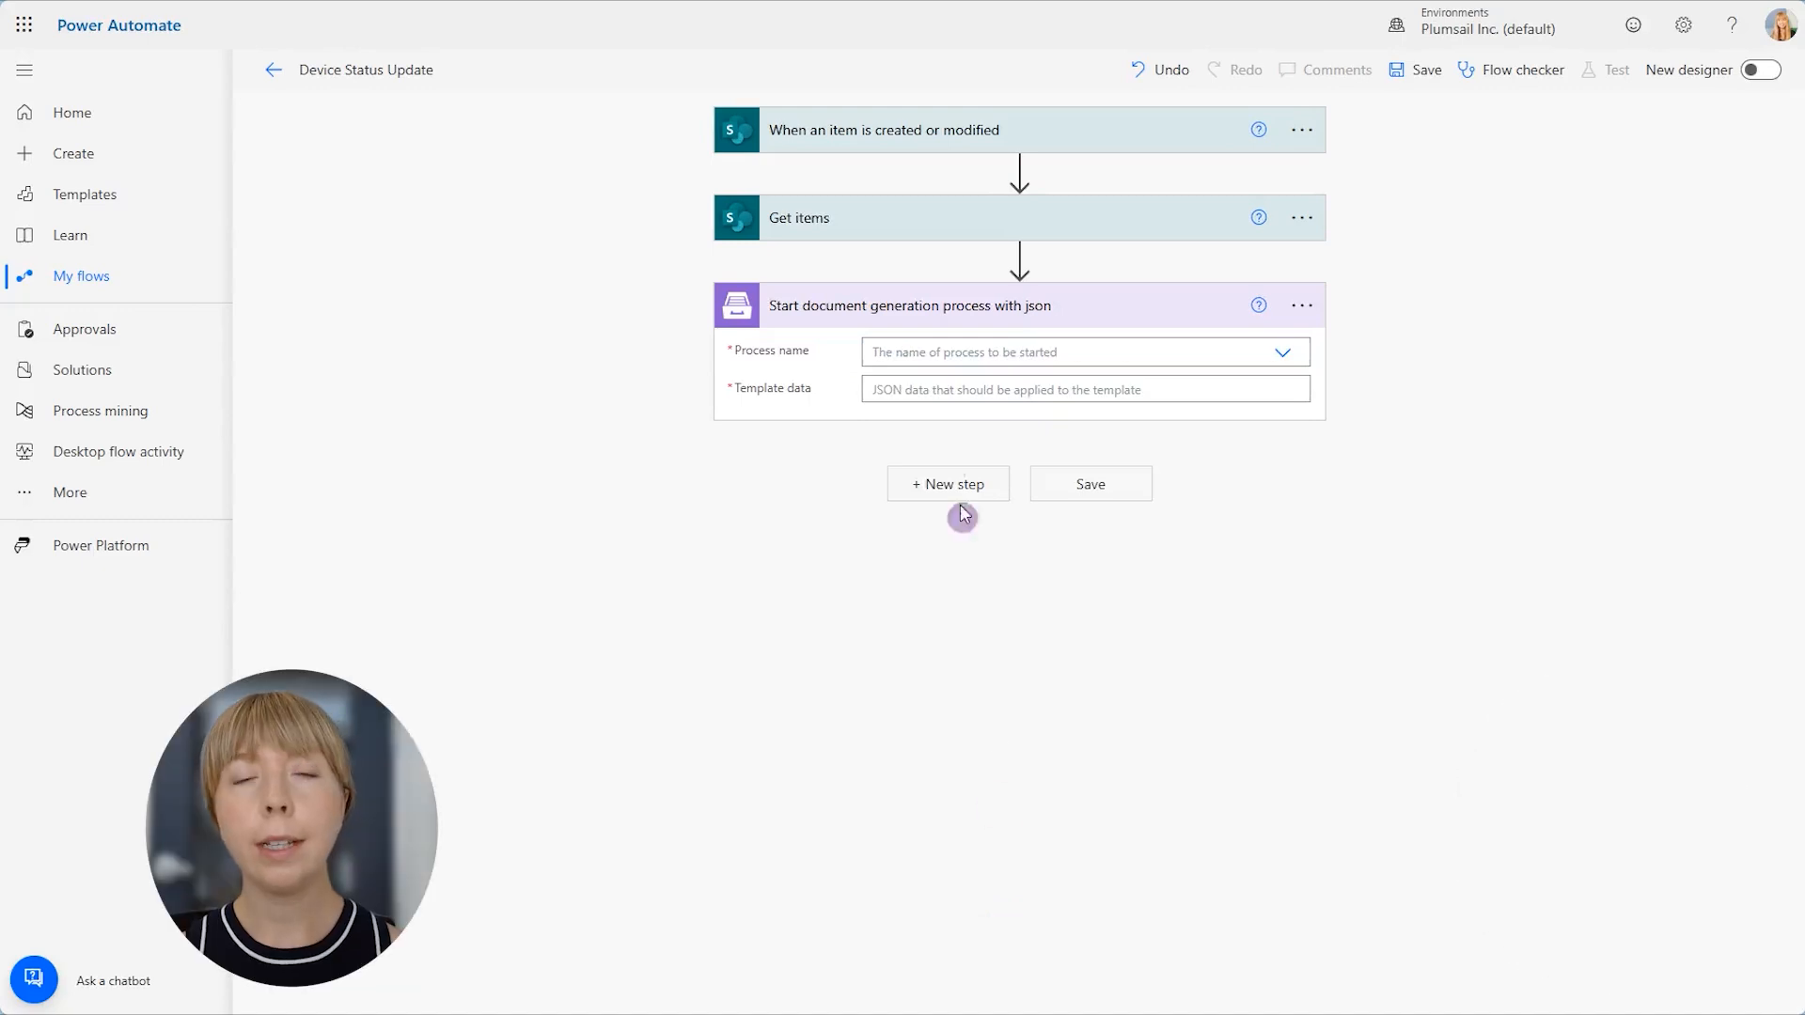
click(914, 348)
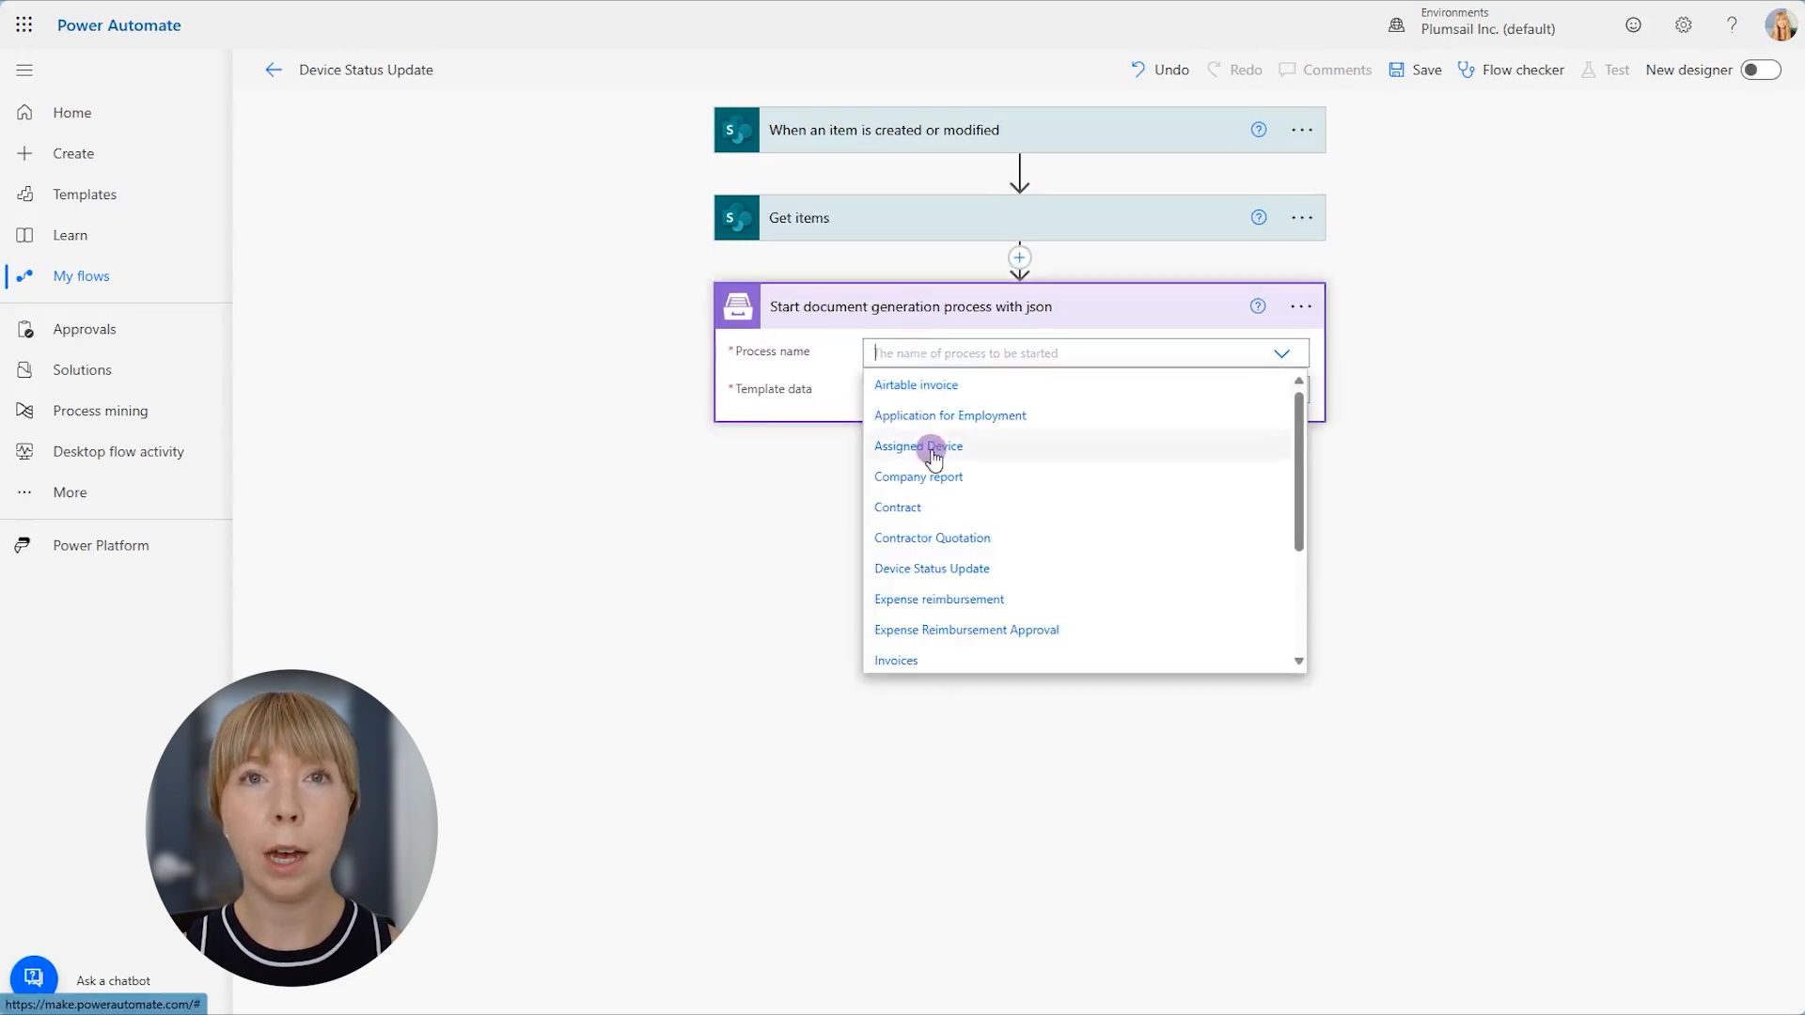
click(936, 568)
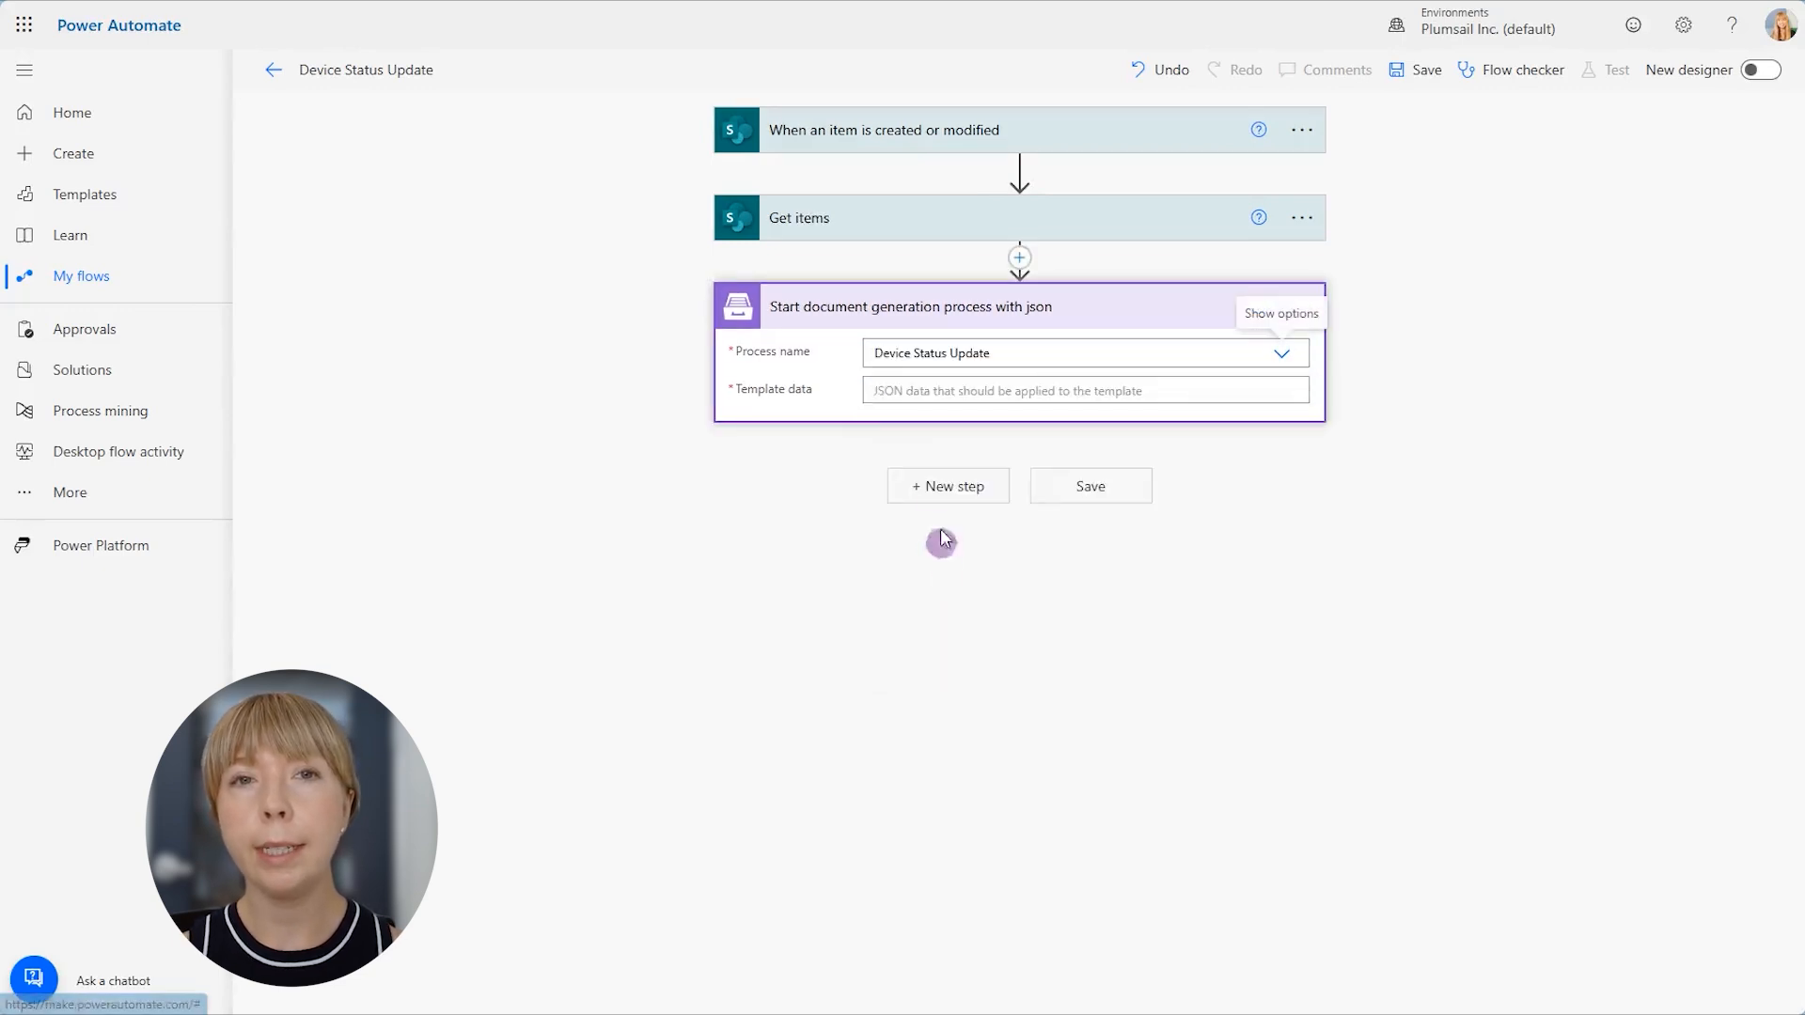
- Fill the document generation action's template data with a JSON object whose "value" key holds the Get items value output
click(987, 381)
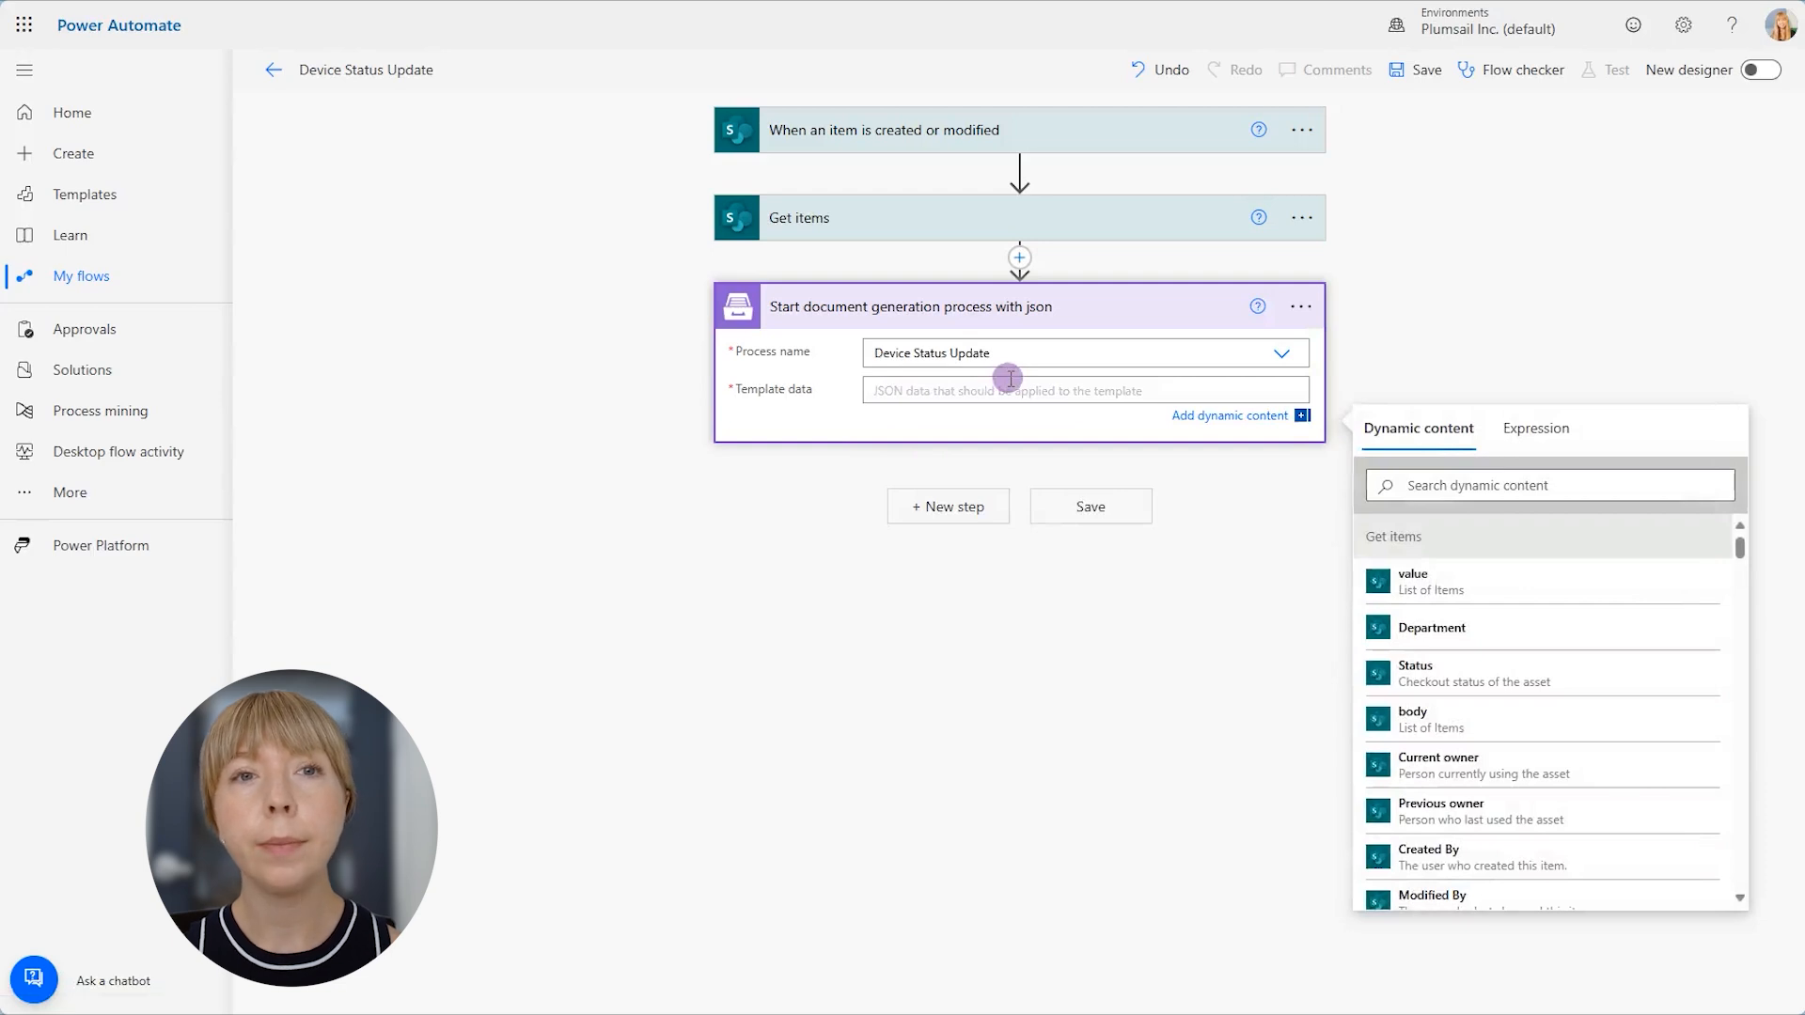
text({)
key(Return)
text("value":)
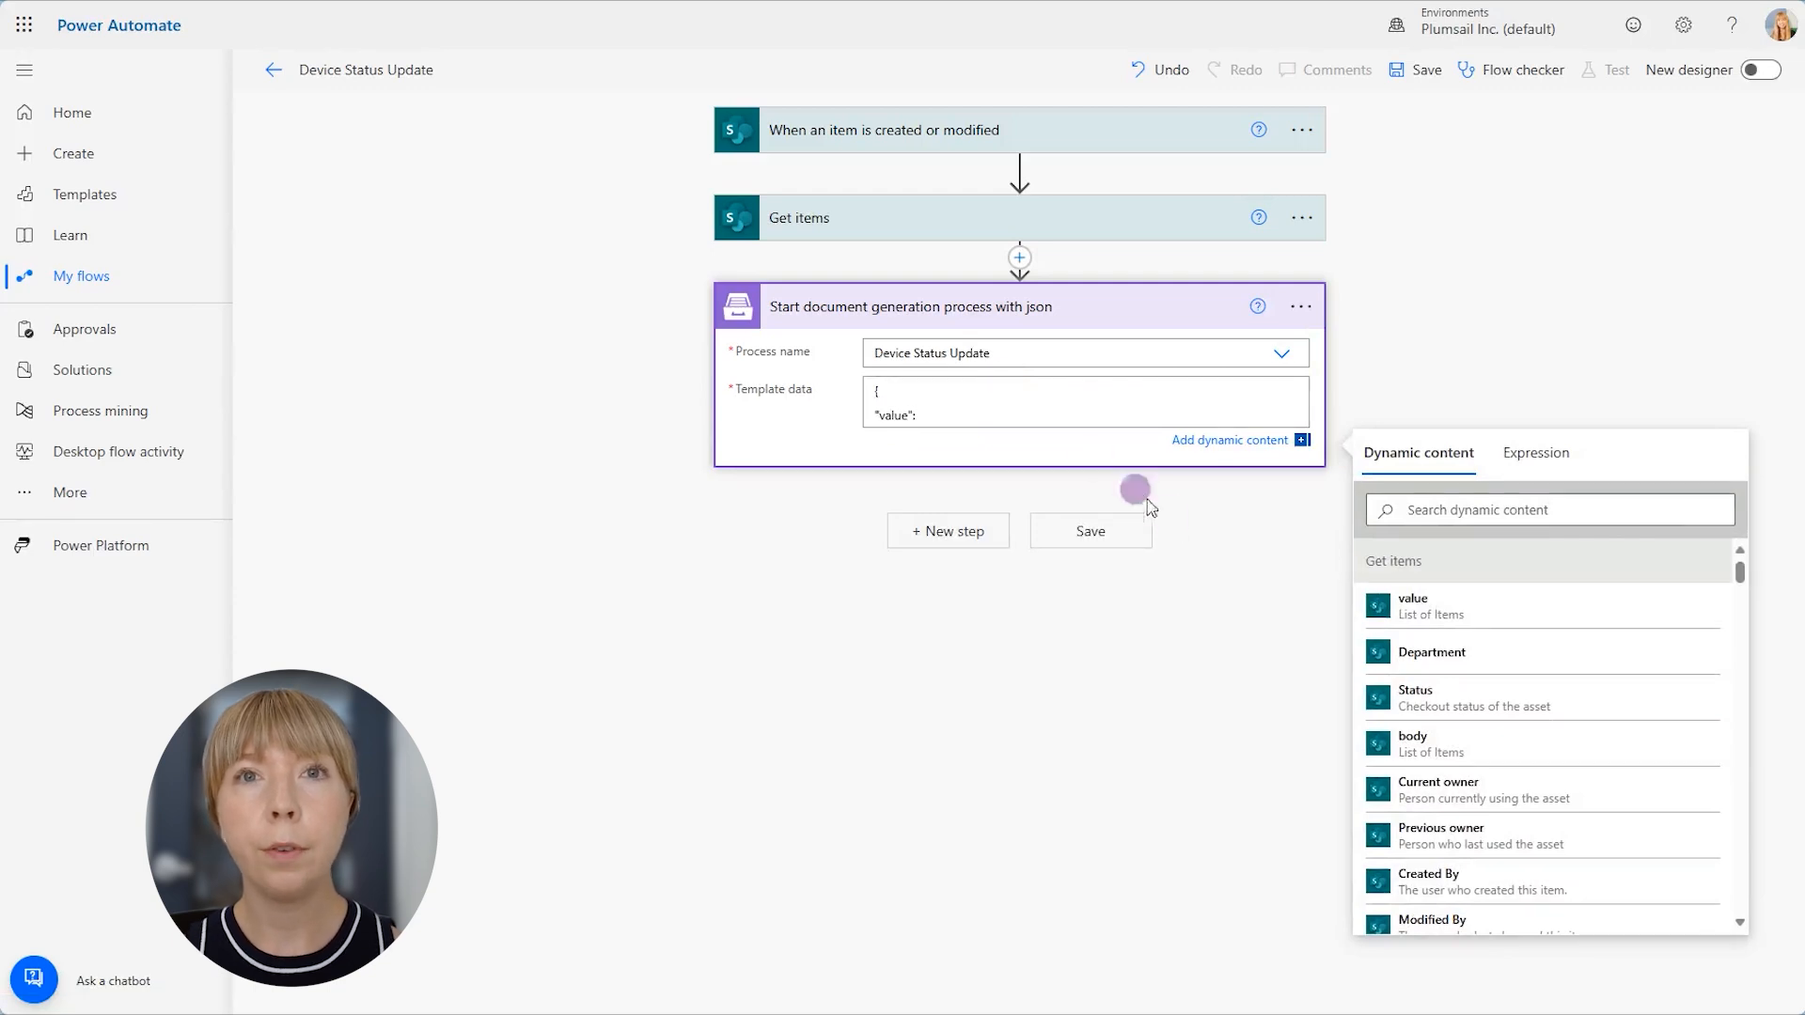
click(1400, 606)
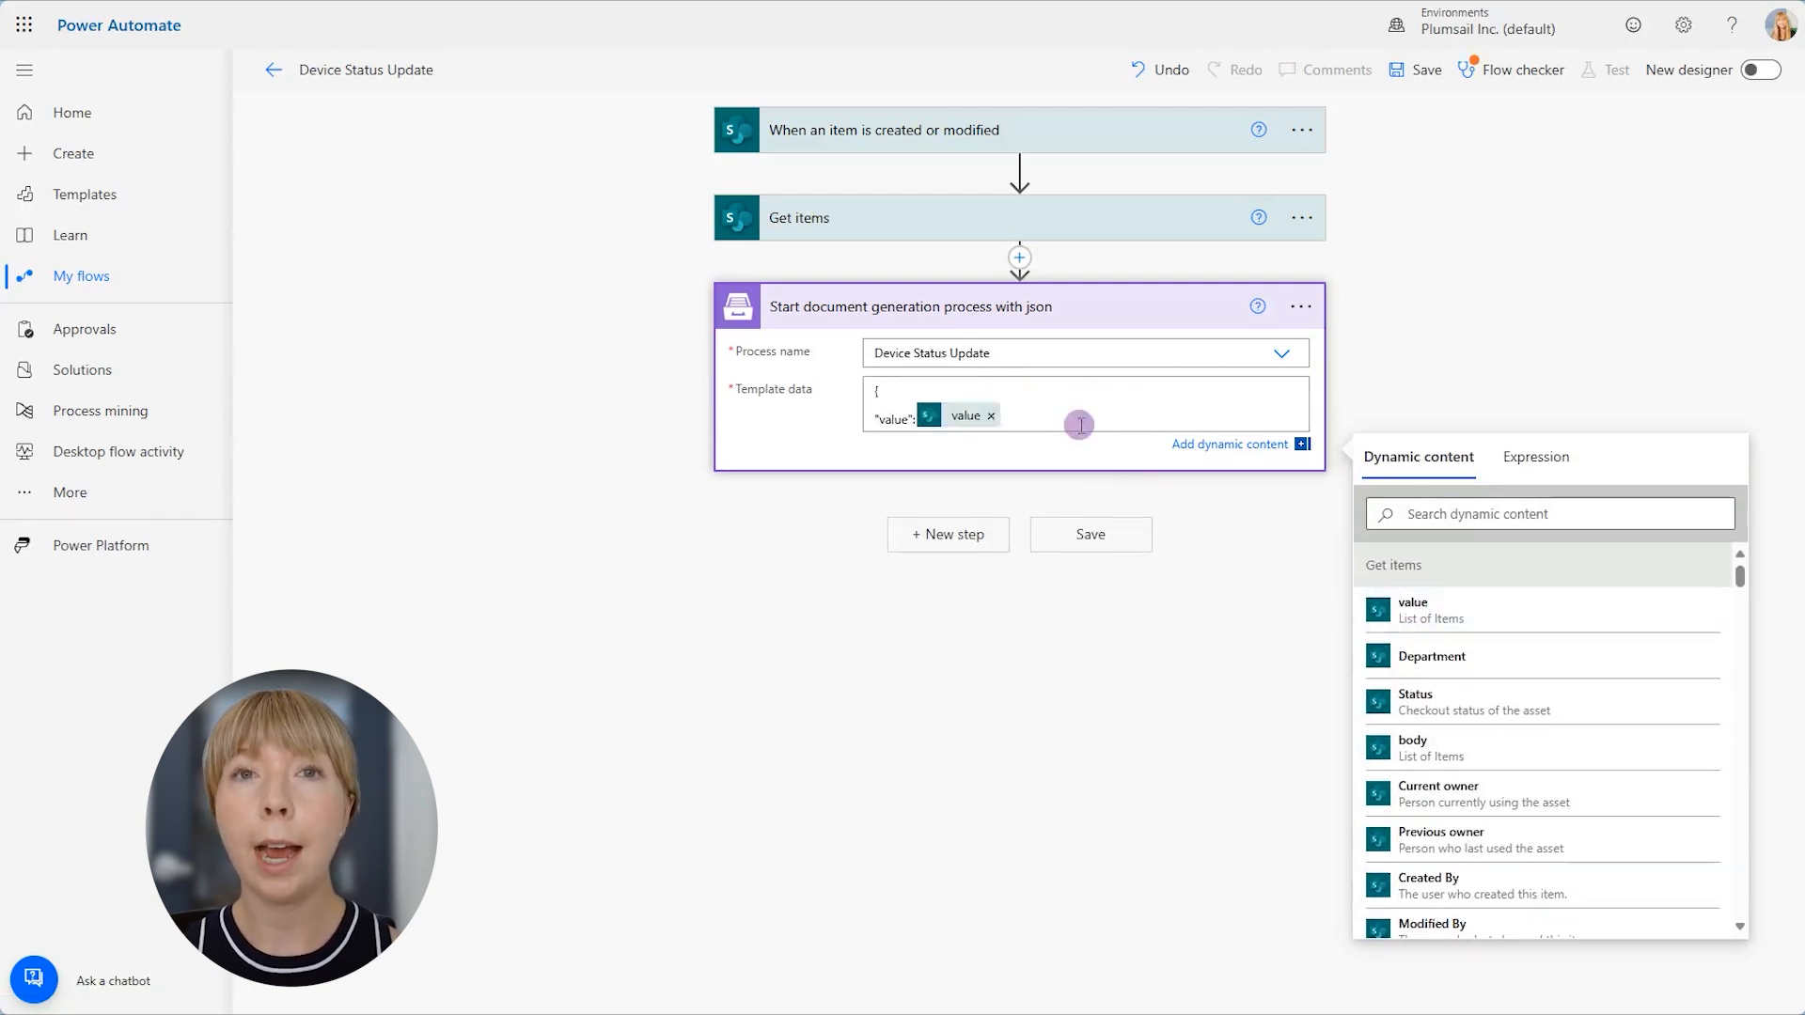
key(Return)
- Expand the trigger and Get items cards to check their settings, and save the flow
click(1078, 136)
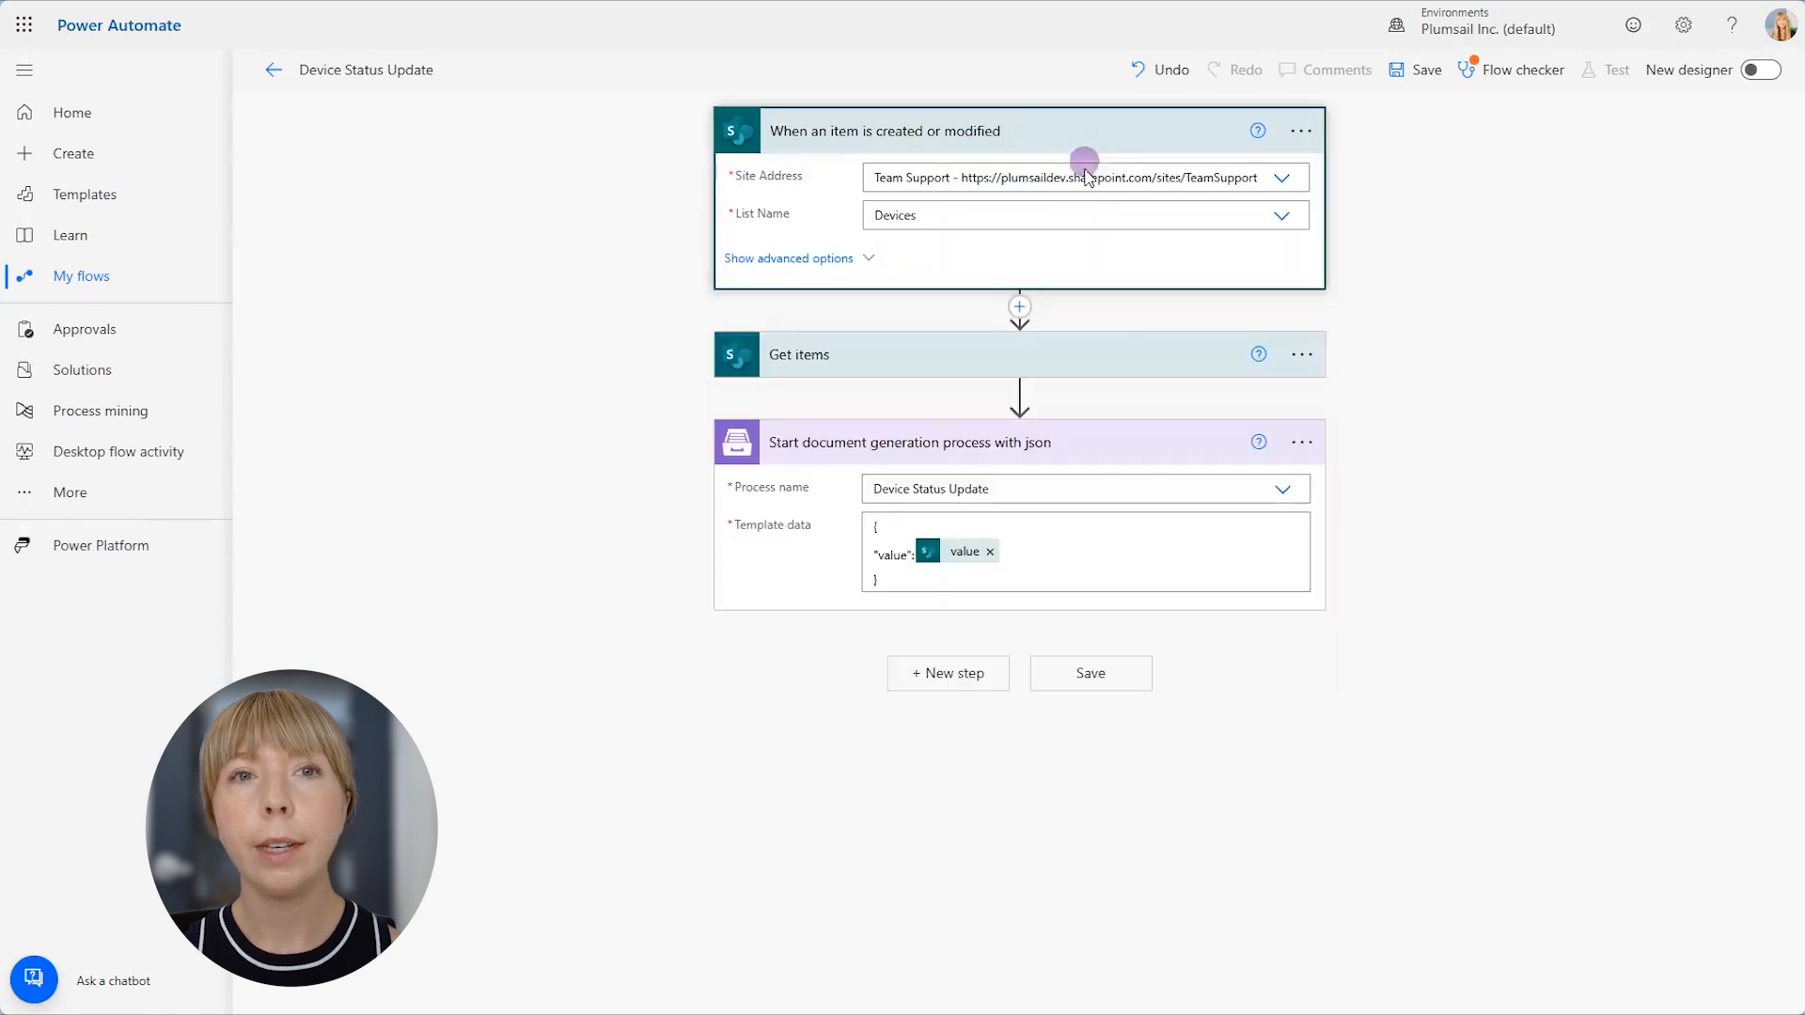
click(1103, 359)
click(1410, 70)
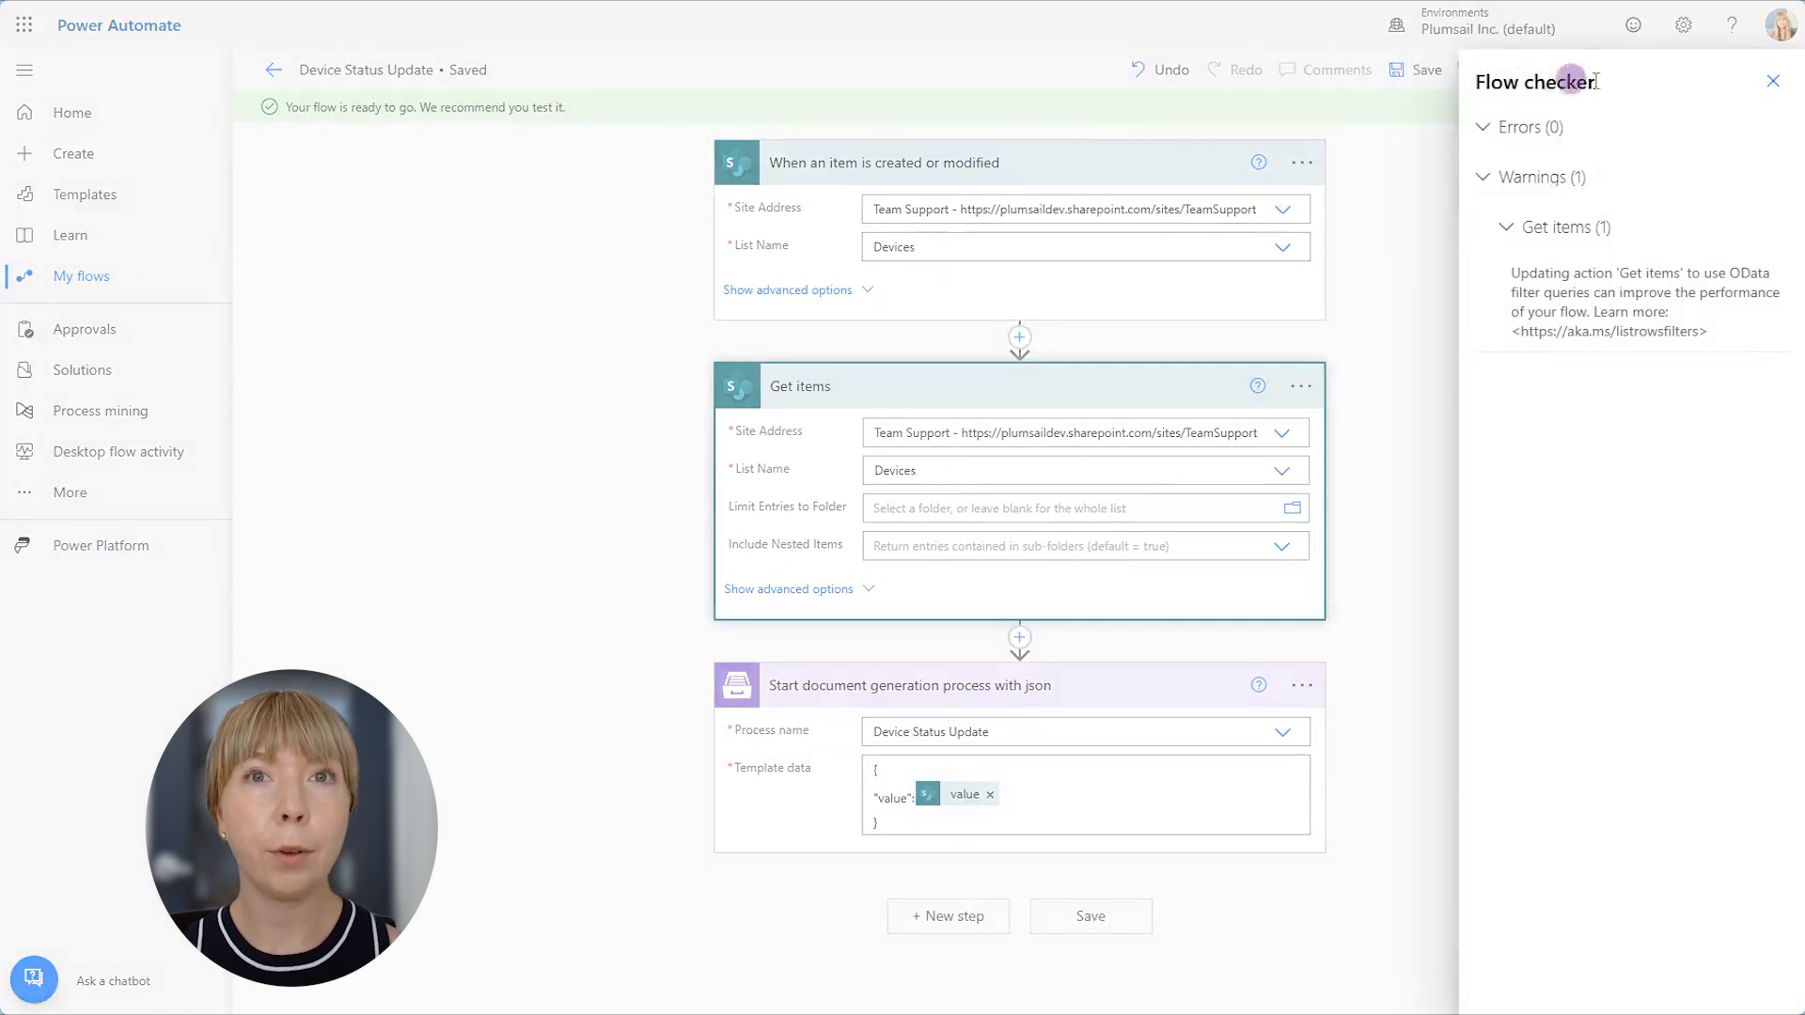
click(1772, 81)
- Start a manual test of the flow and trigger it by modifying an item in the SharePoint Devices list
click(1616, 75)
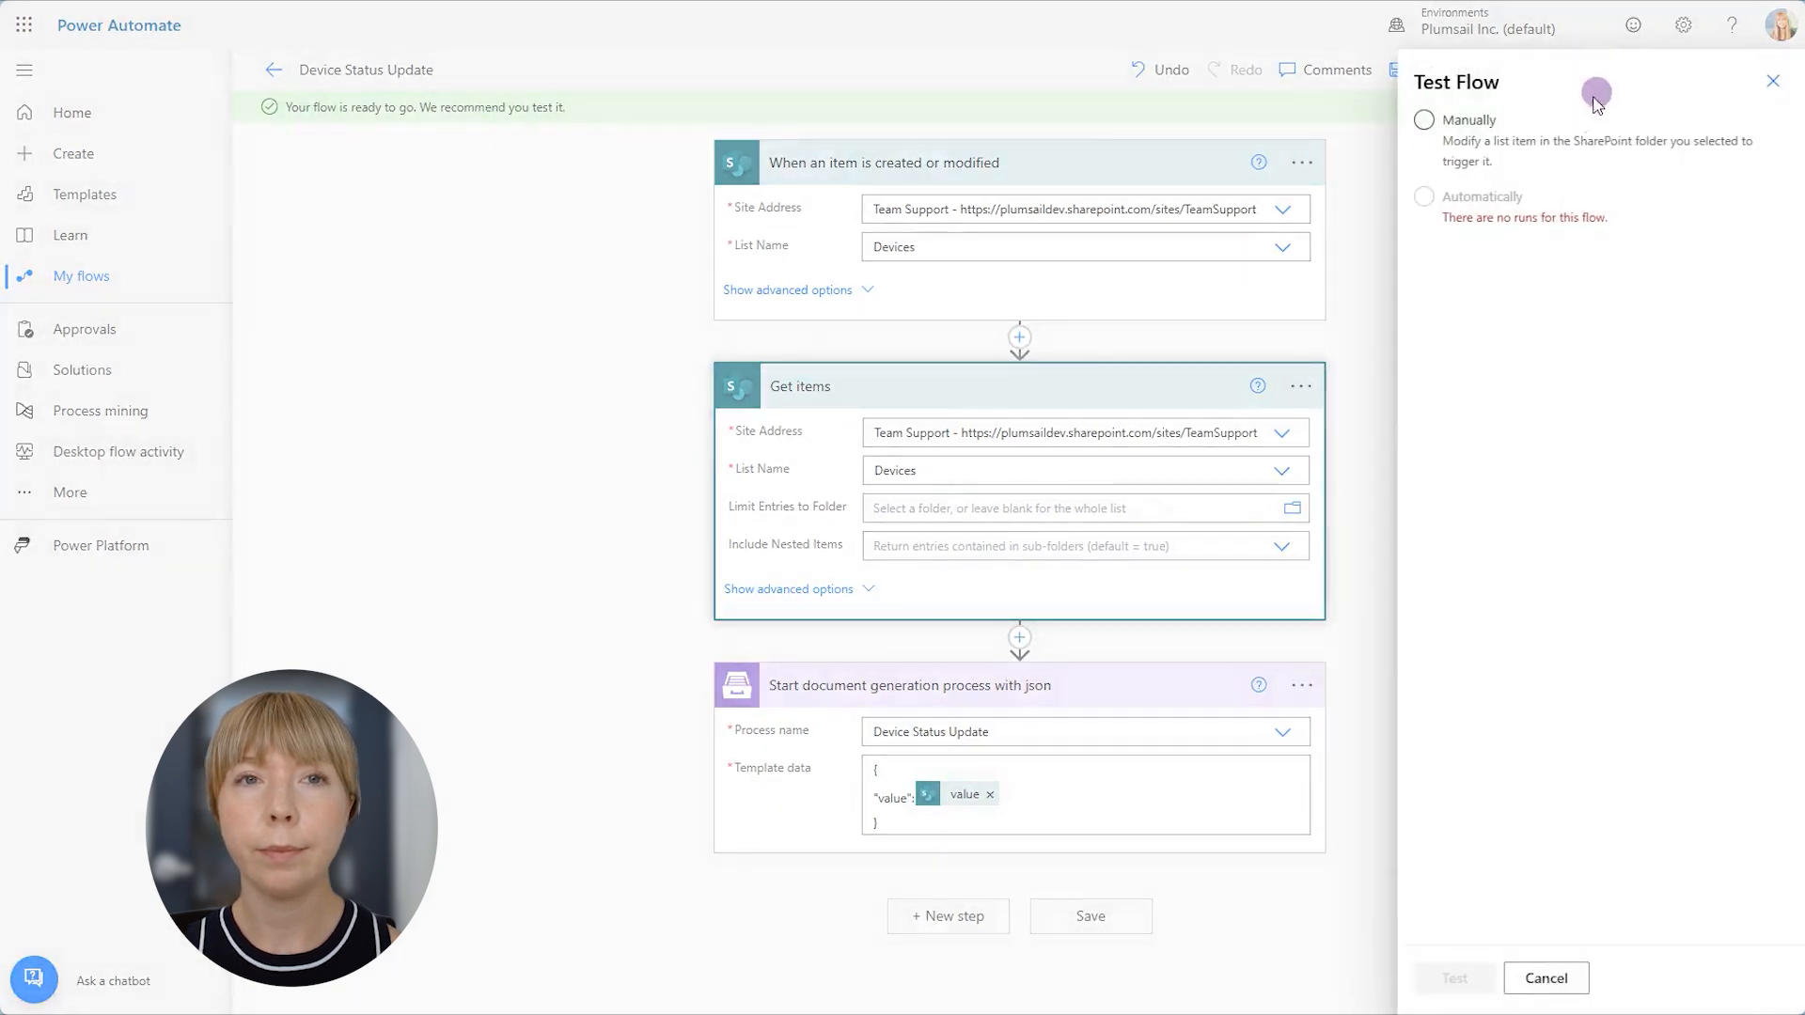
click(1560, 131)
click(1456, 978)
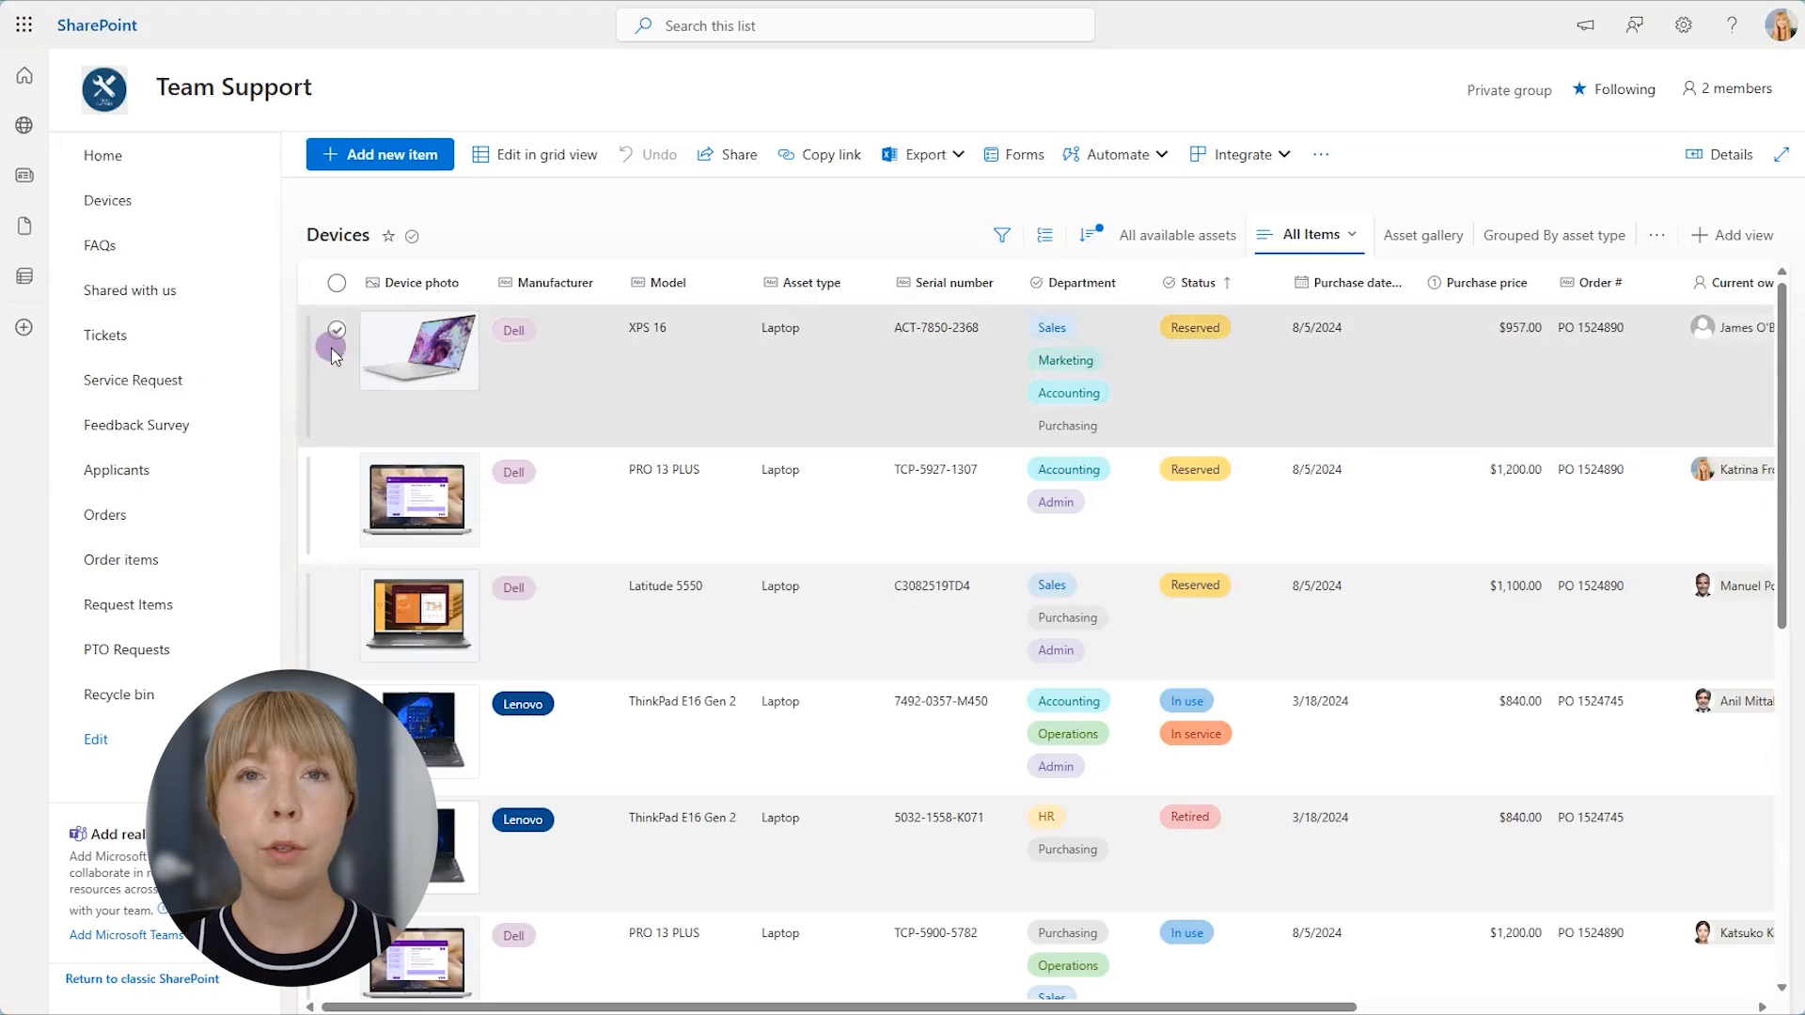
click(336, 352)
click(491, 156)
click(611, 428)
click(459, 596)
click(936, 945)
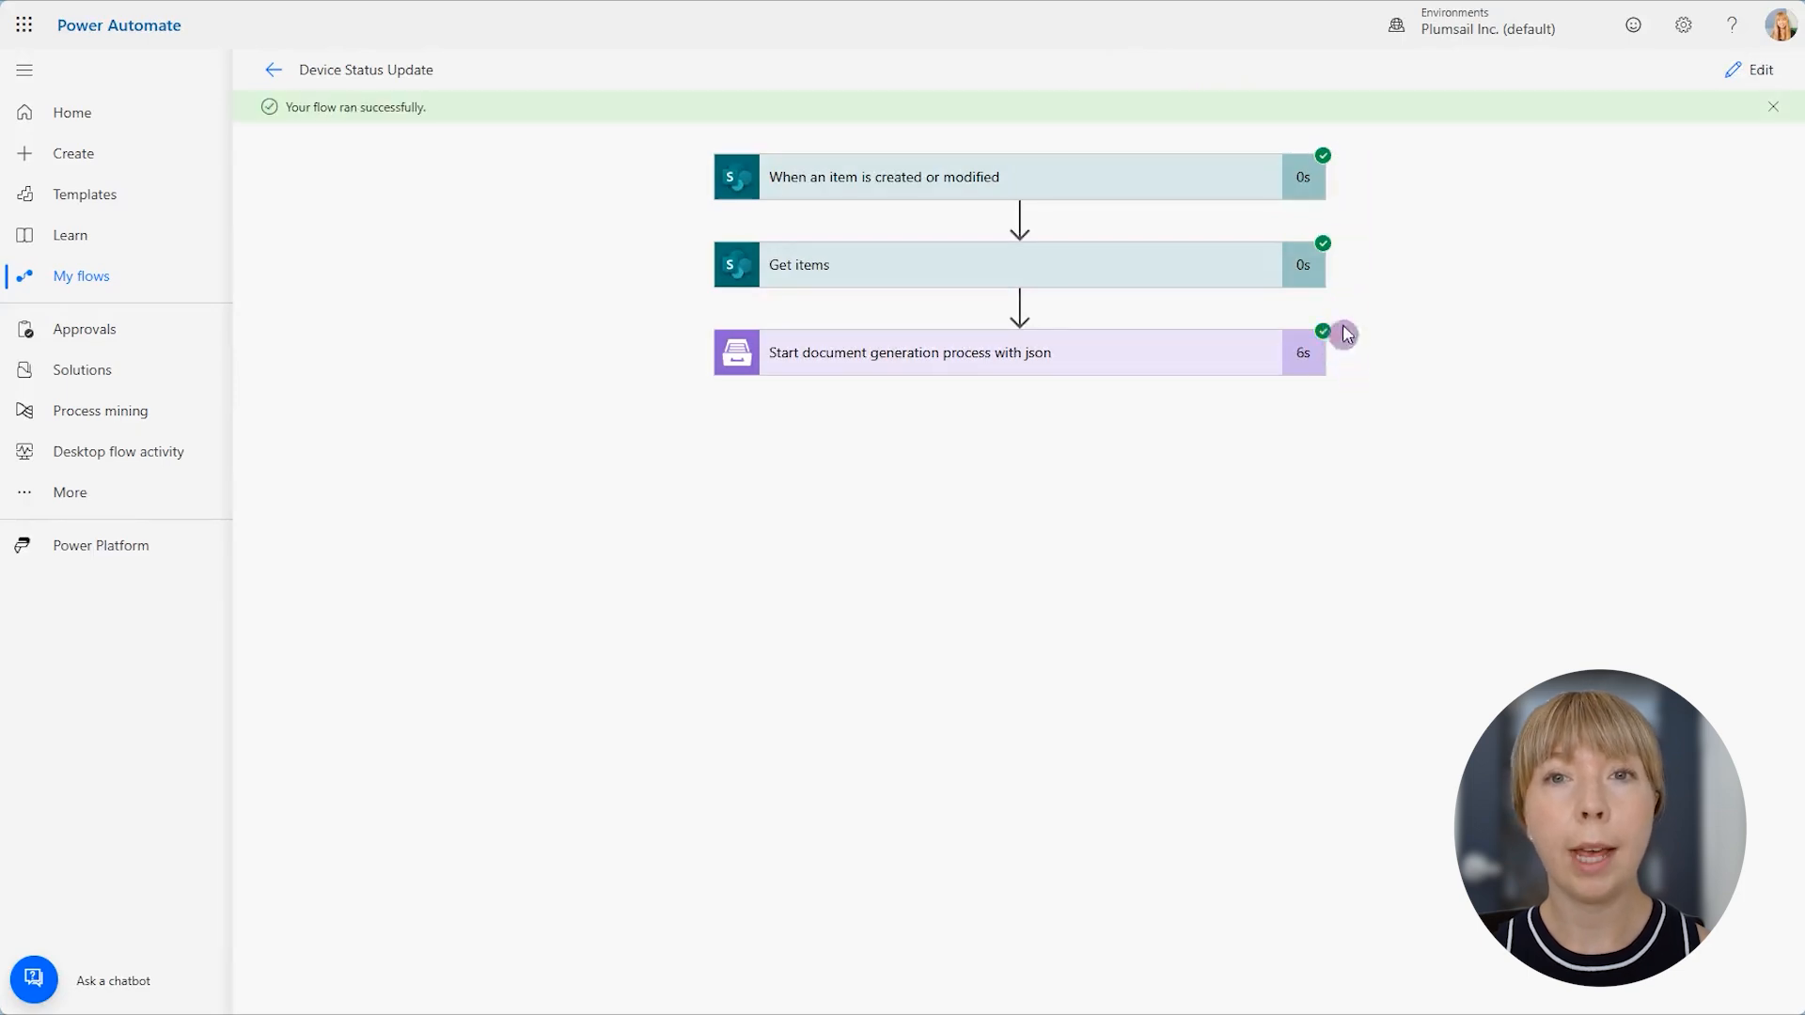
- Open the Get items outputs from the test run as raw JSON and turn on pretty-print
click(1273, 169)
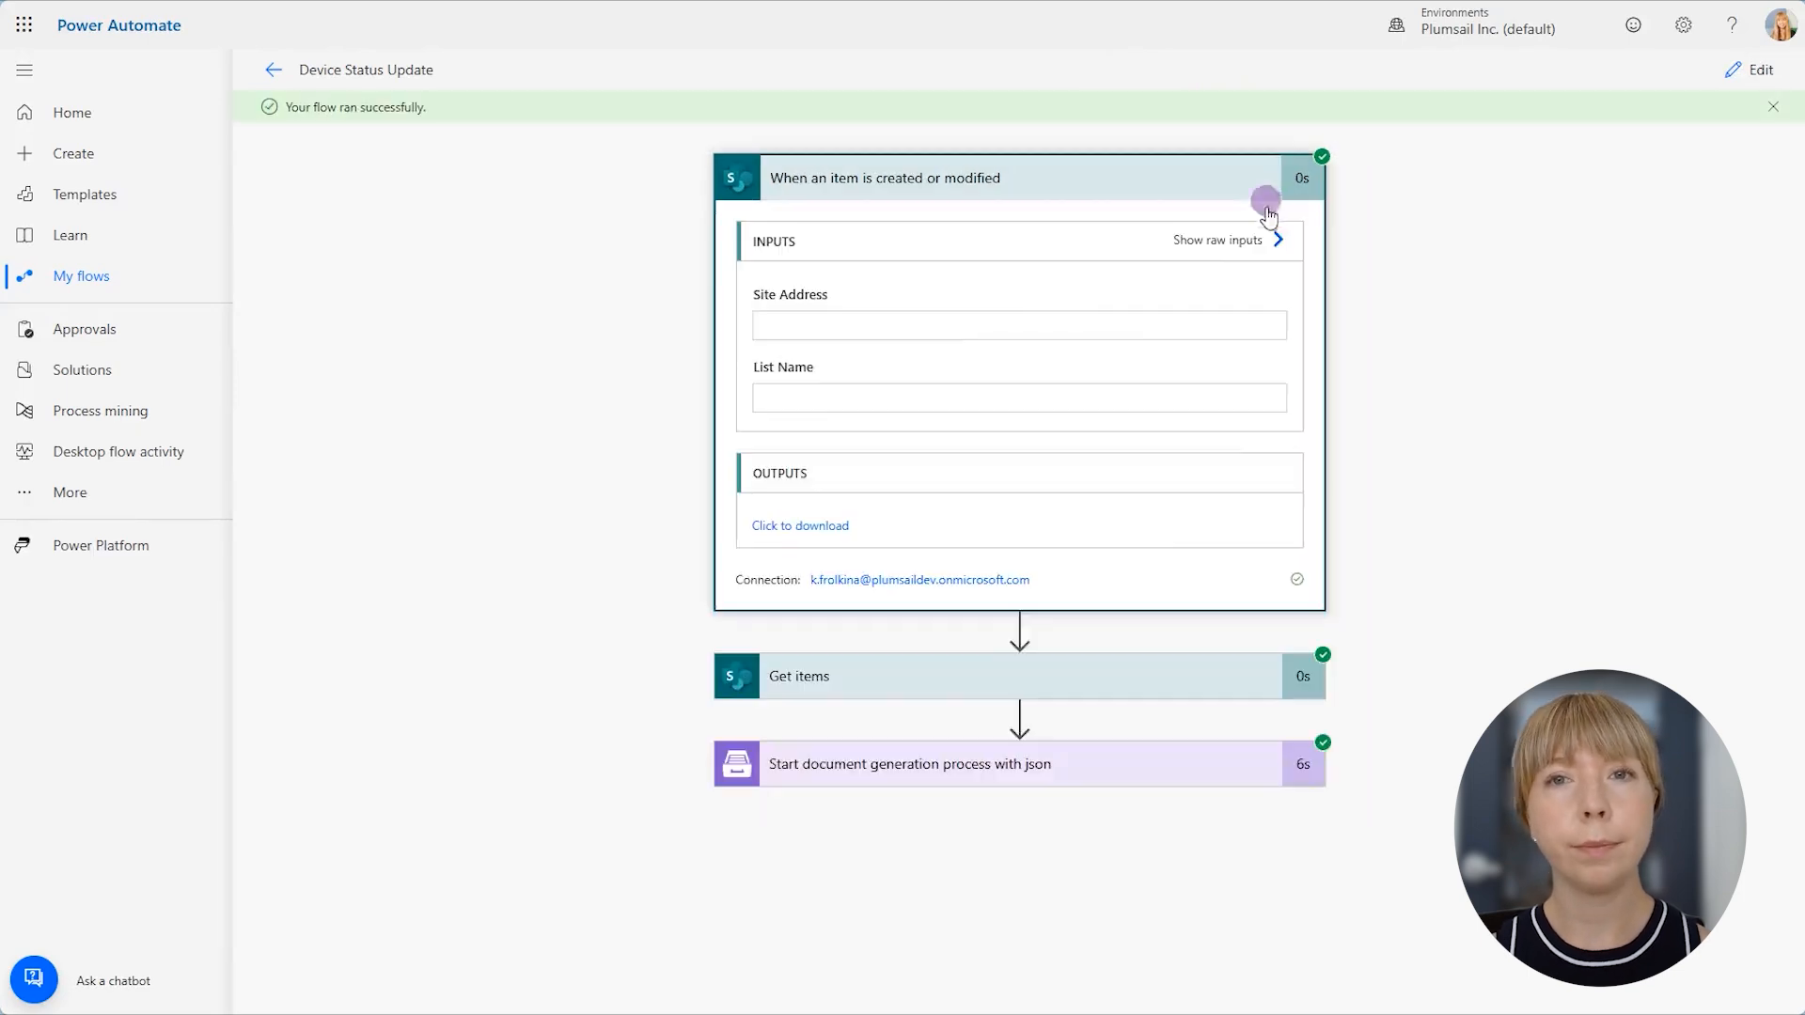
click(1209, 675)
scroll(1241, 648, down, 2)
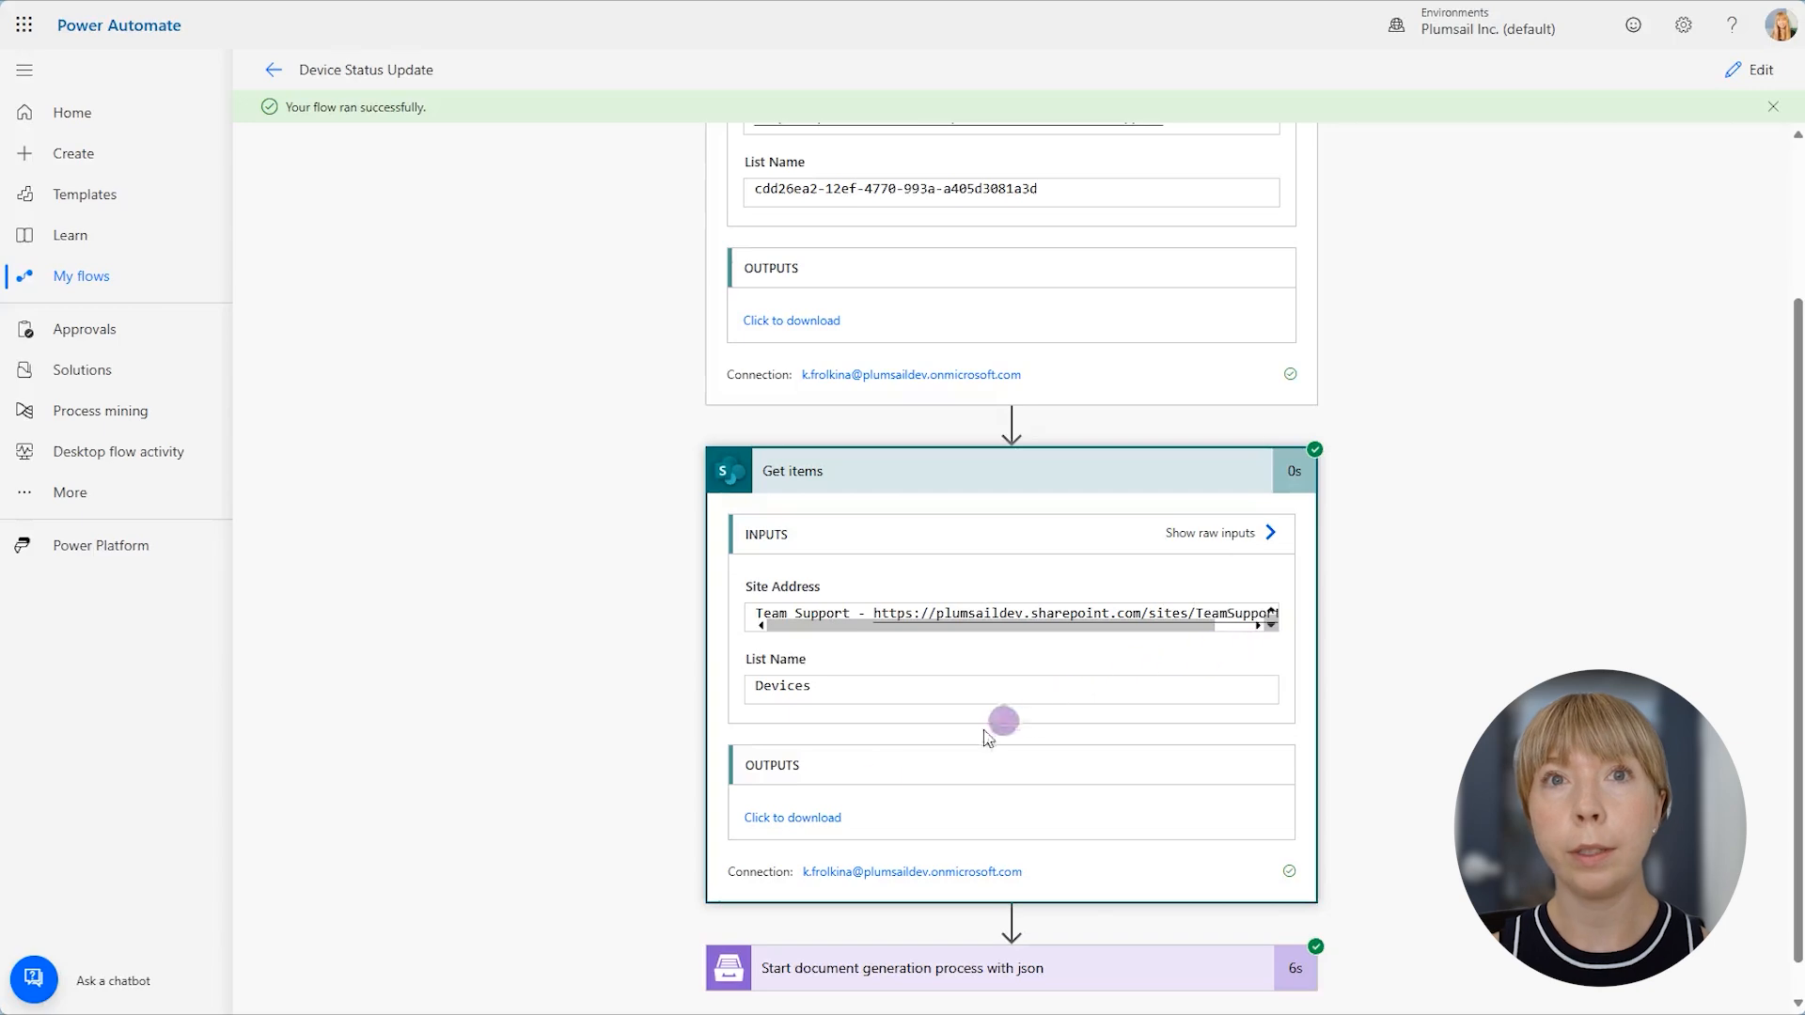
click(814, 820)
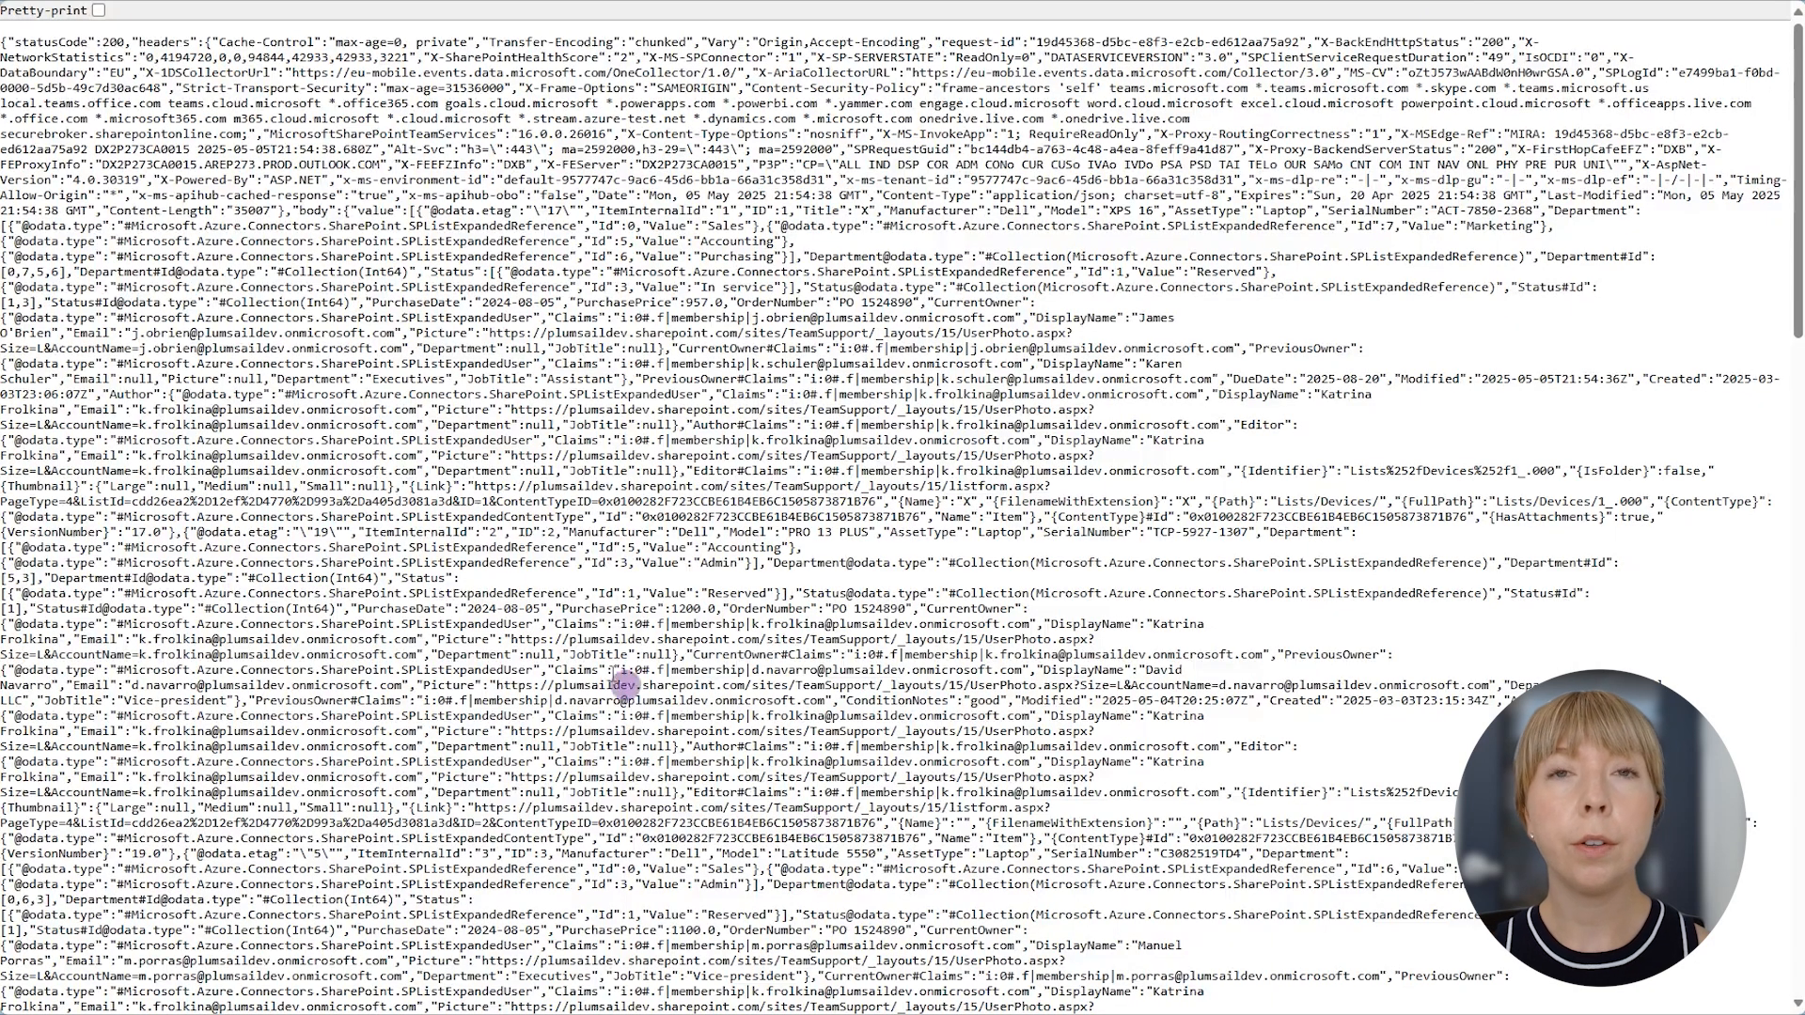
click(99, 12)
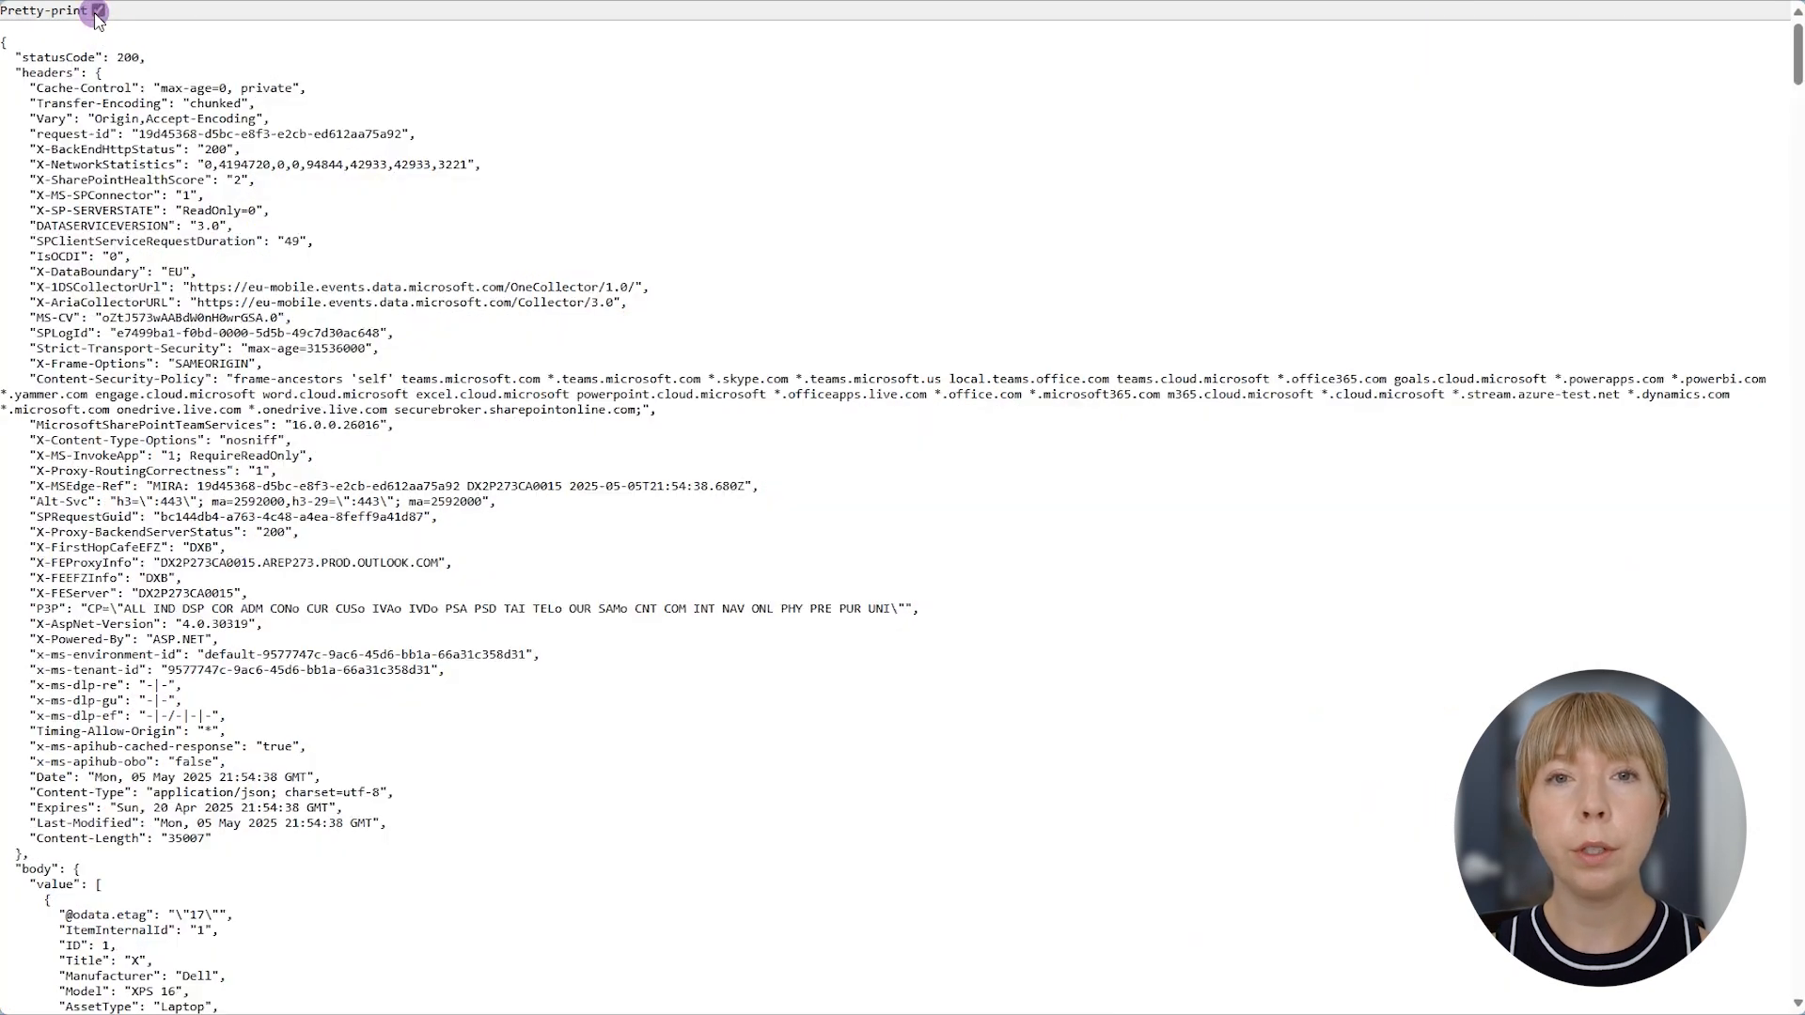
- Examine the JSON body's value array, including the manufacturer, model, asset type, department and status fields
scroll(188, 338, down, 3)
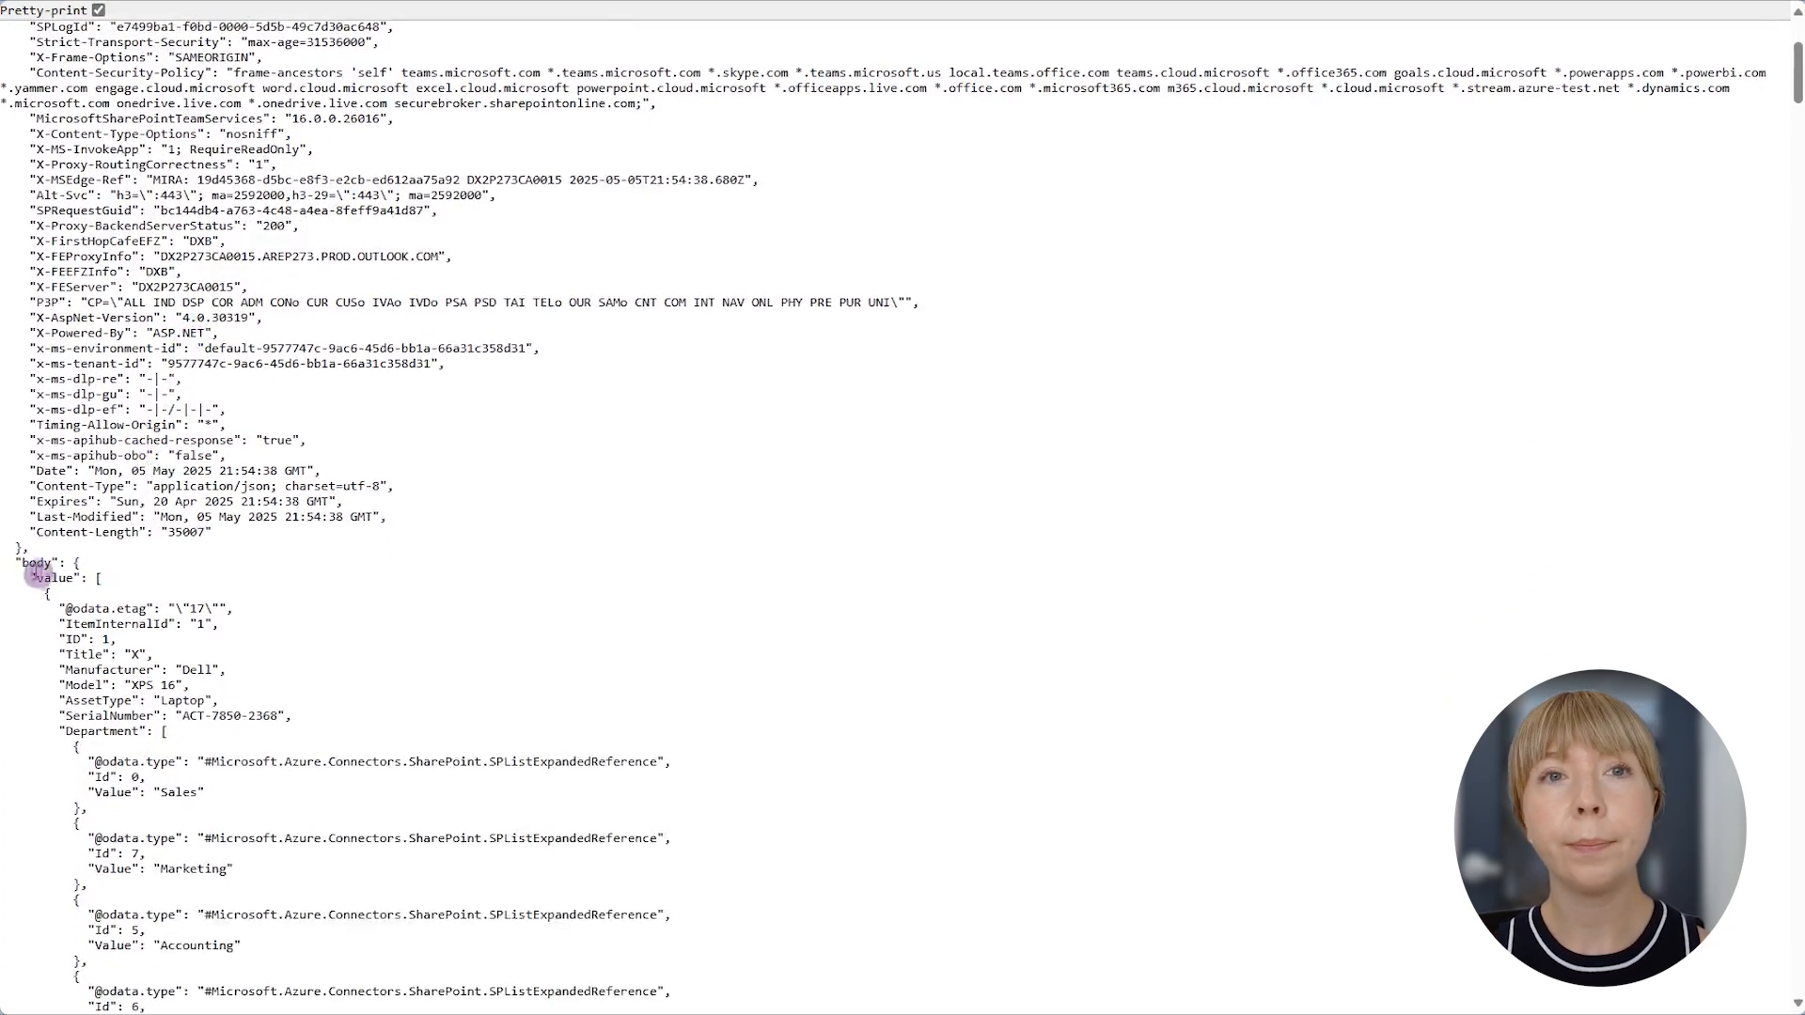
drag(15, 562, 50, 561)
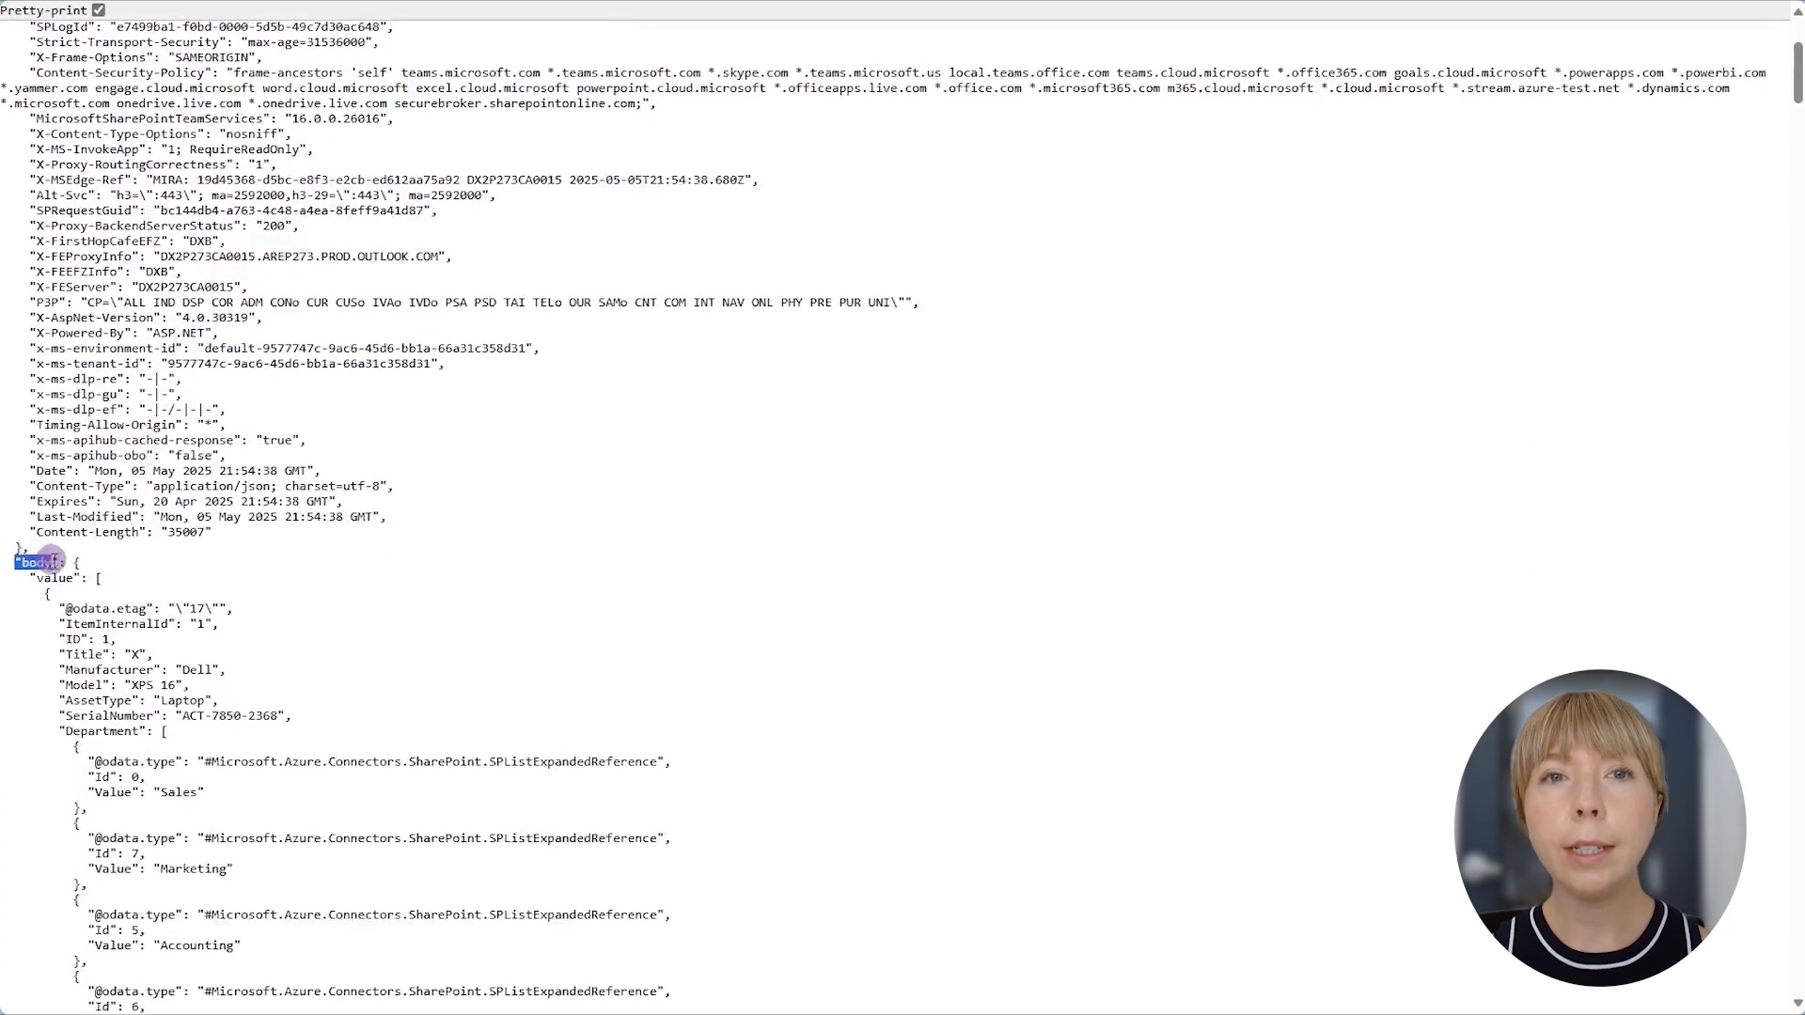
click(148, 588)
drag(65, 670, 221, 702)
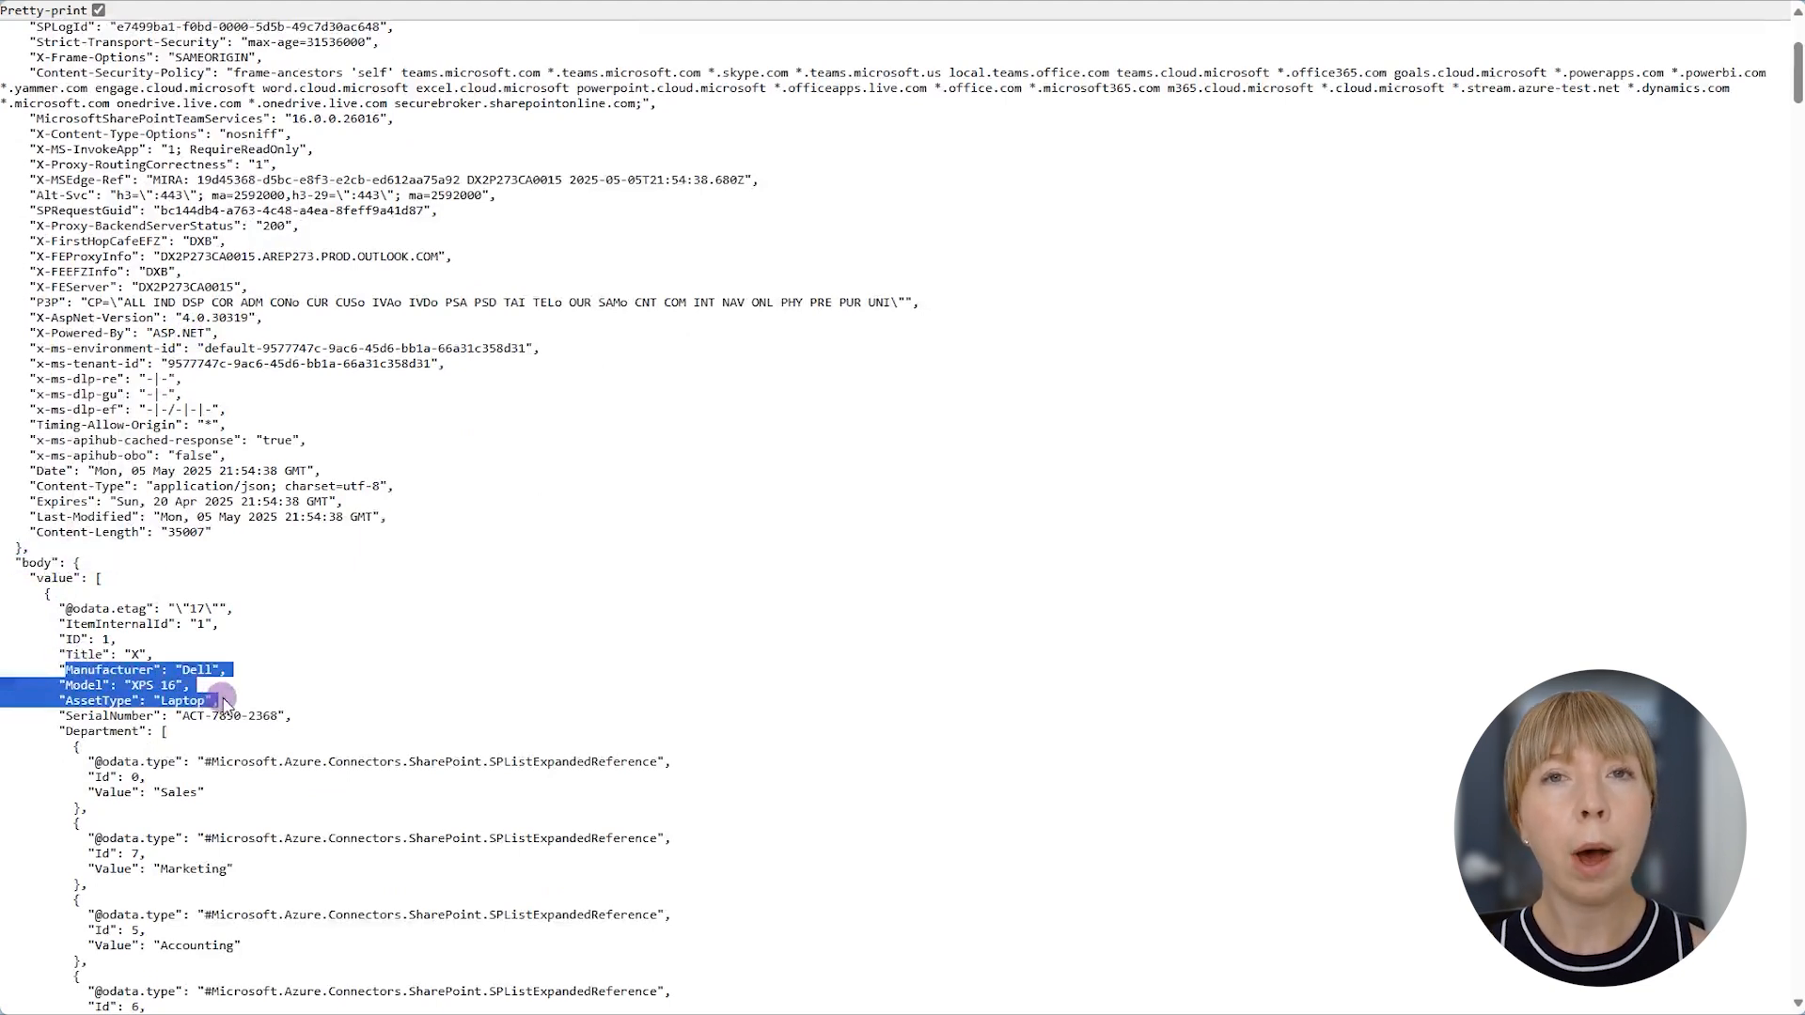
click(260, 700)
scroll(260, 700, down, 5)
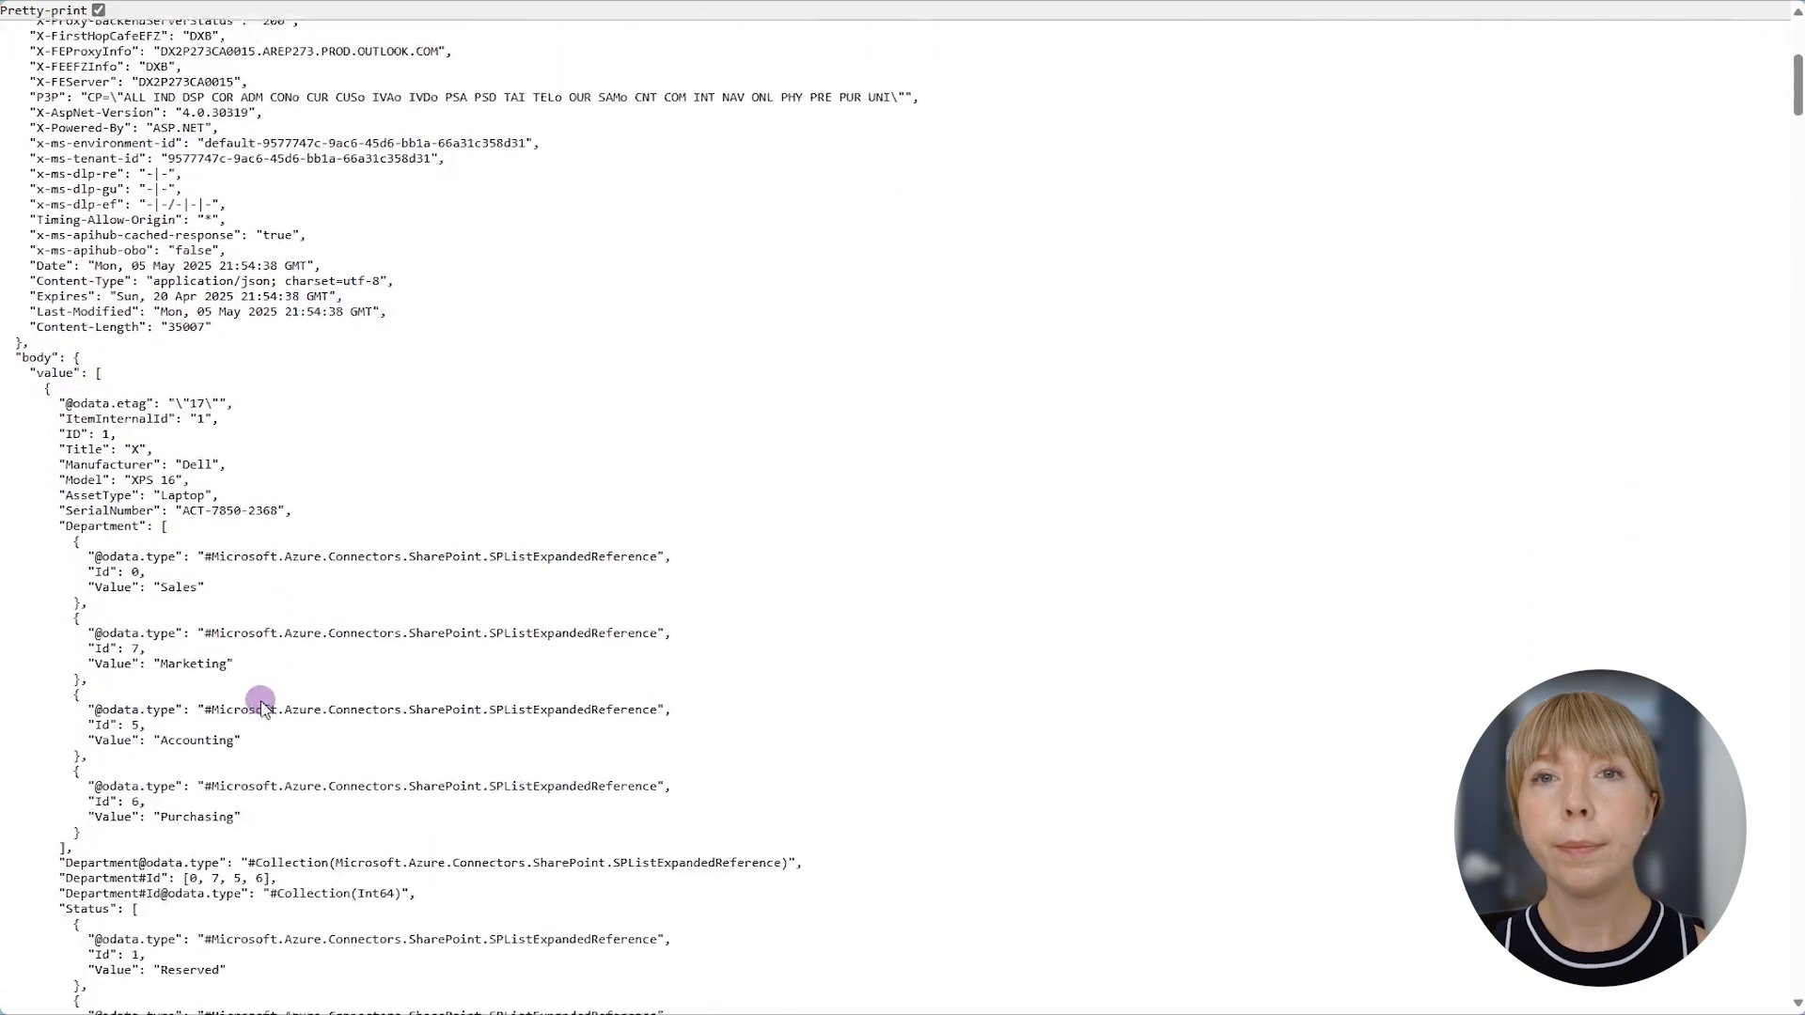
drag(59, 603, 226, 668)
drag(77, 696, 235, 743)
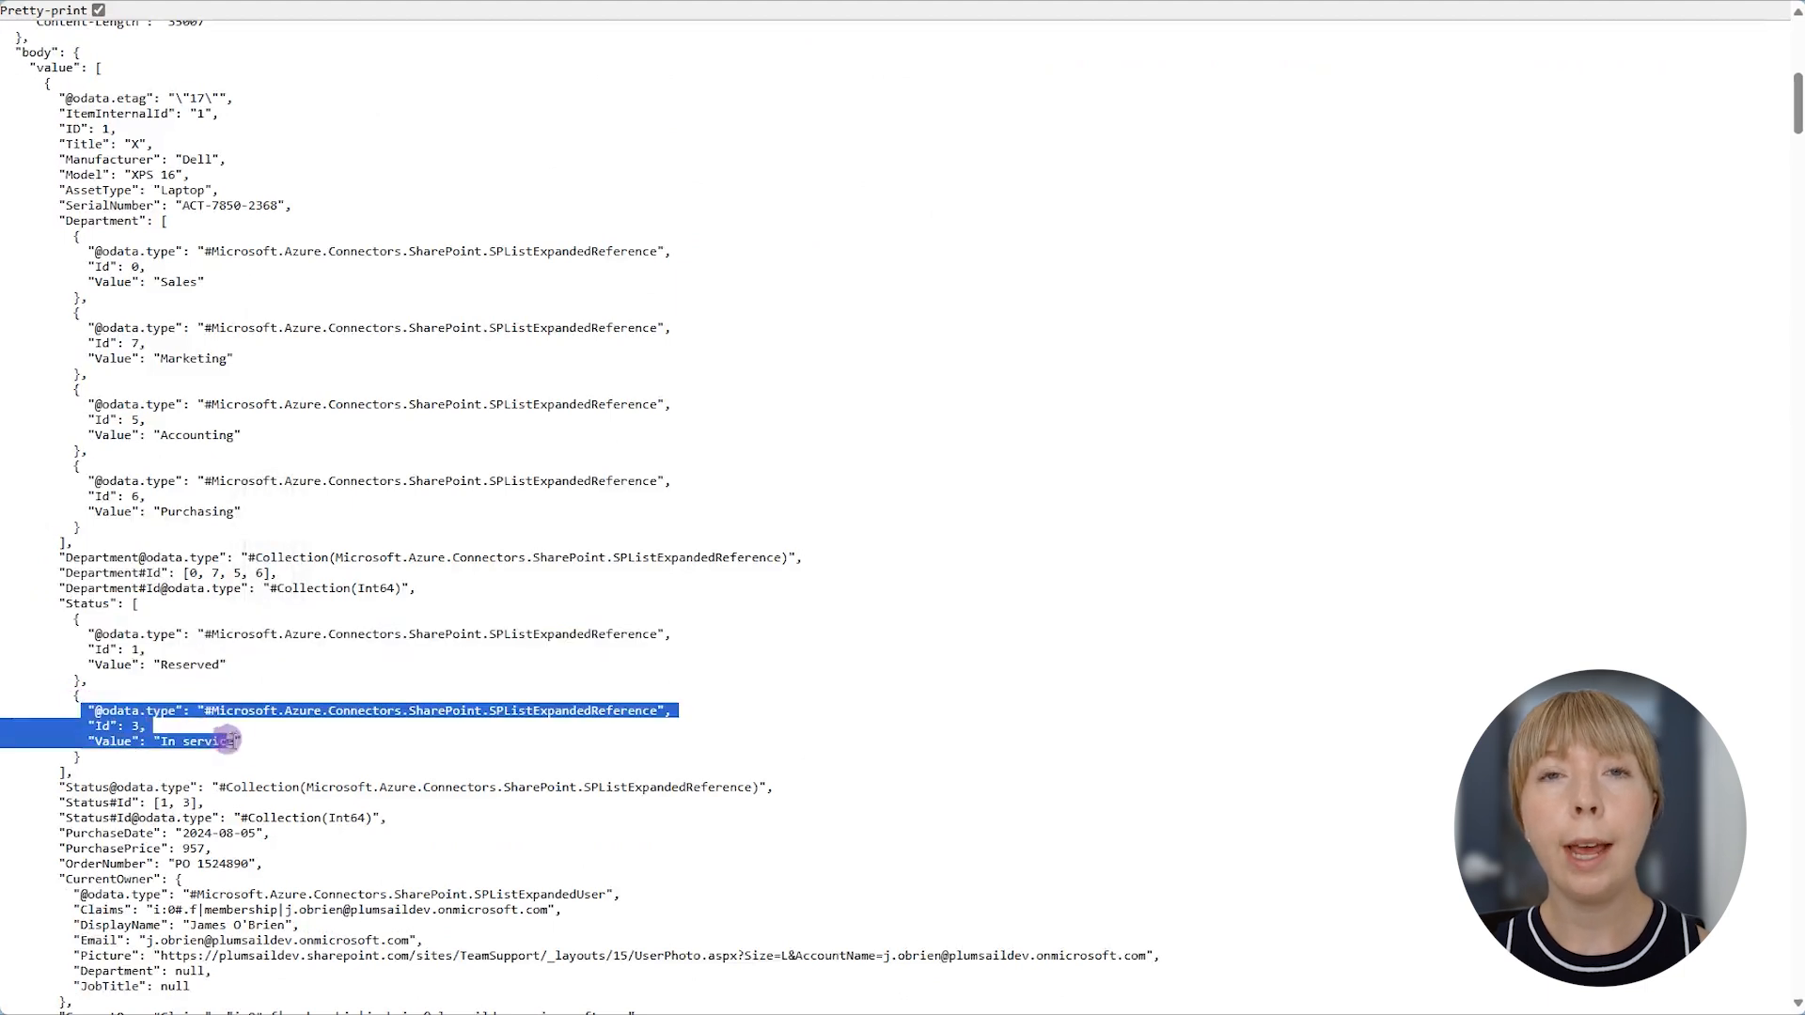
click(372, 680)
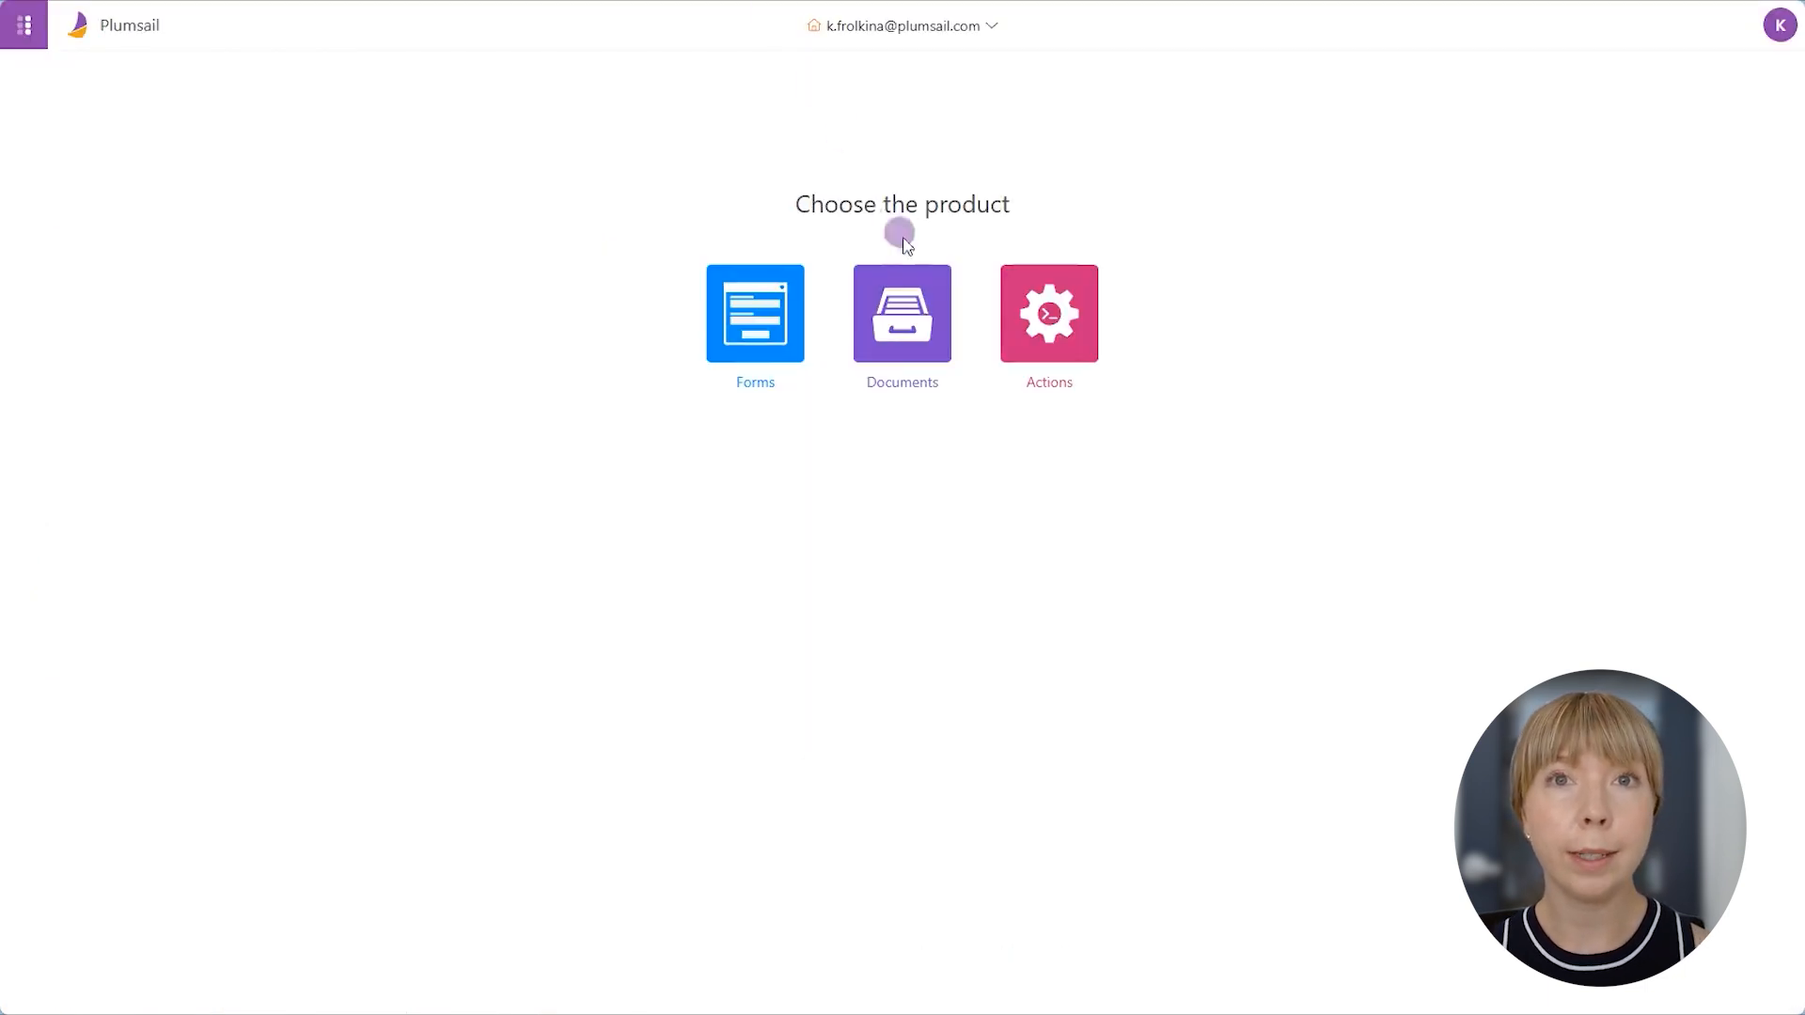
- Switch to Plumsail Documents and open the Device Status Update process's template for editing in desktop Word
click(907, 299)
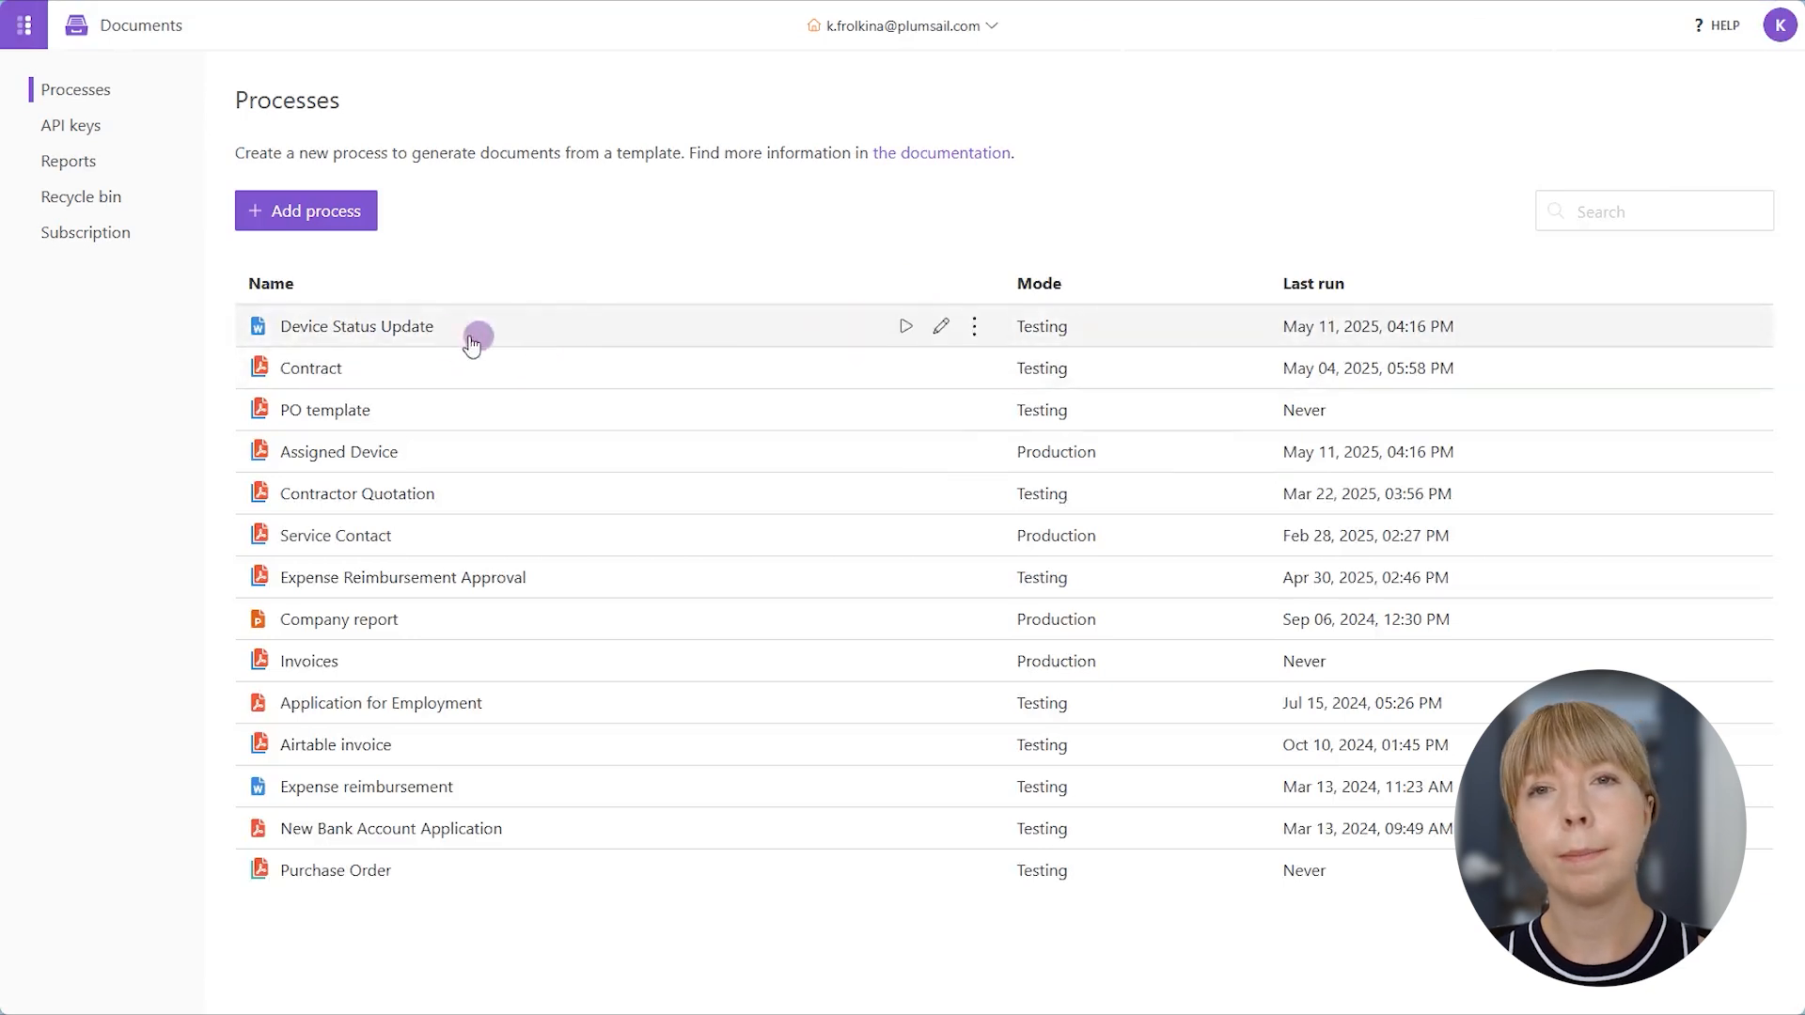
click(933, 326)
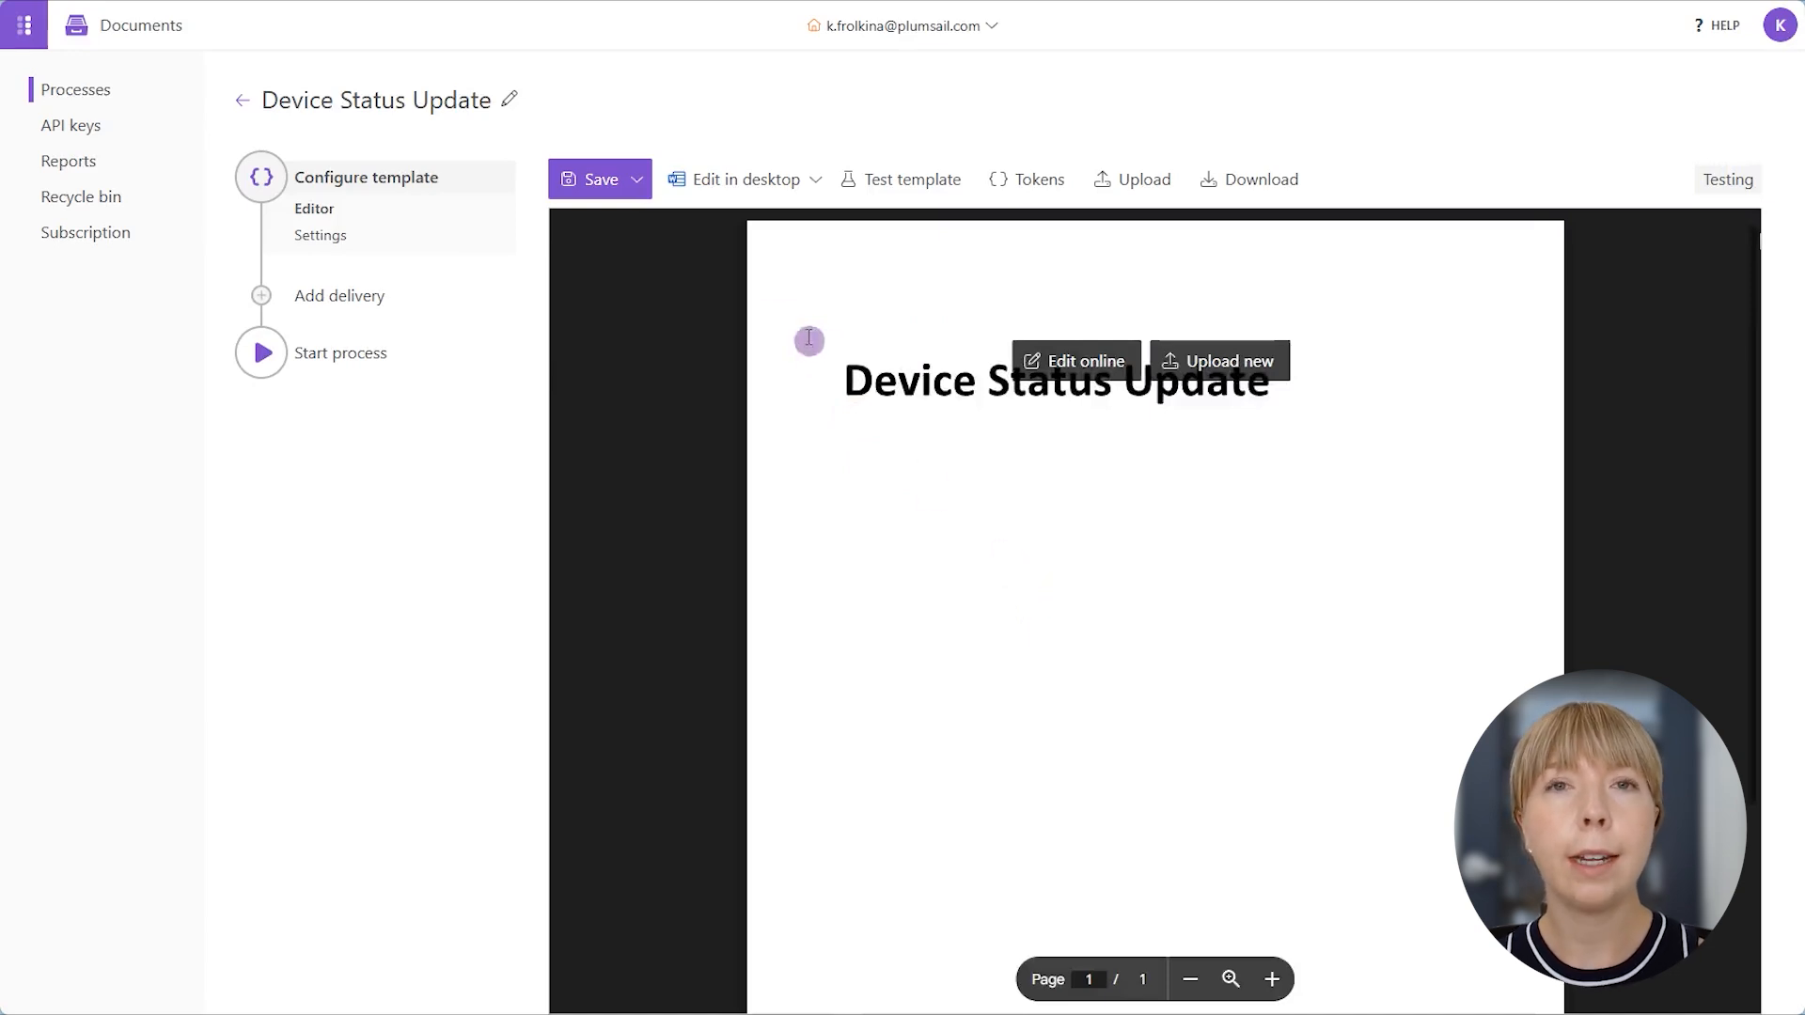
click(737, 178)
- Below the title, start a numbered multilevel list with {{AssetType}} {{Manufacturer}} {{Model}} as its first item
click(1226, 410)
key(Return)
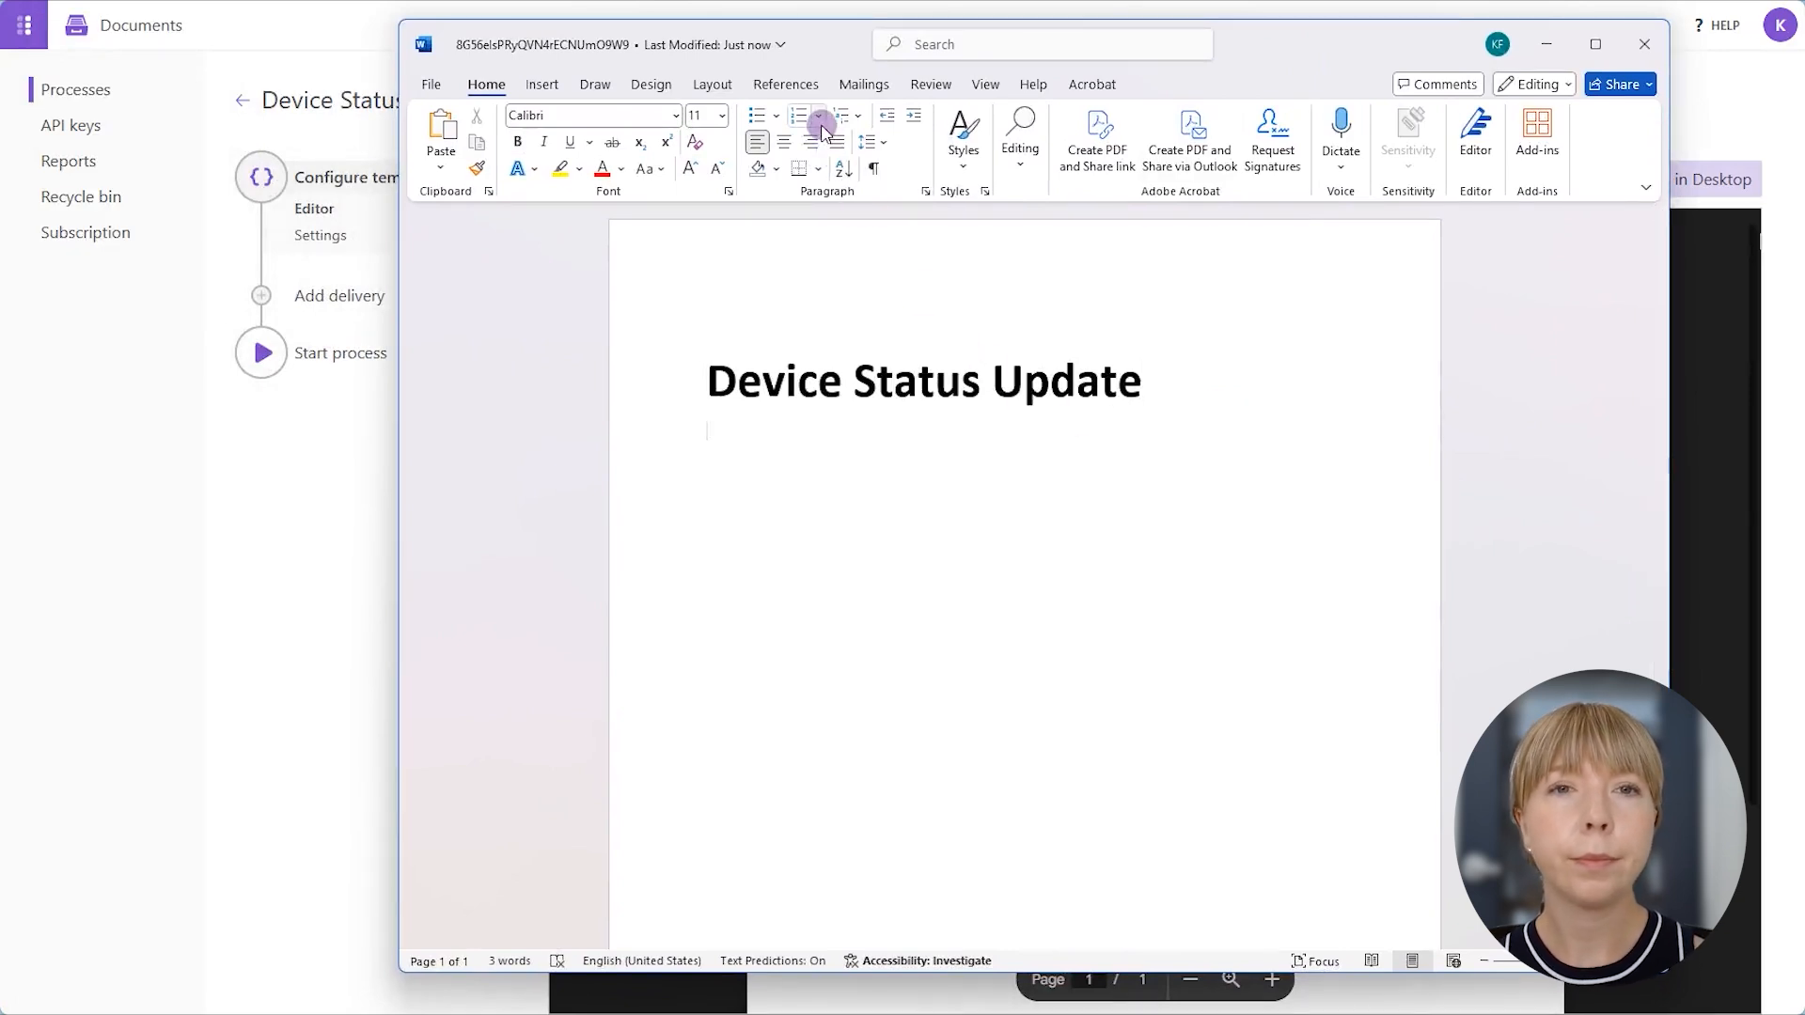
click(857, 117)
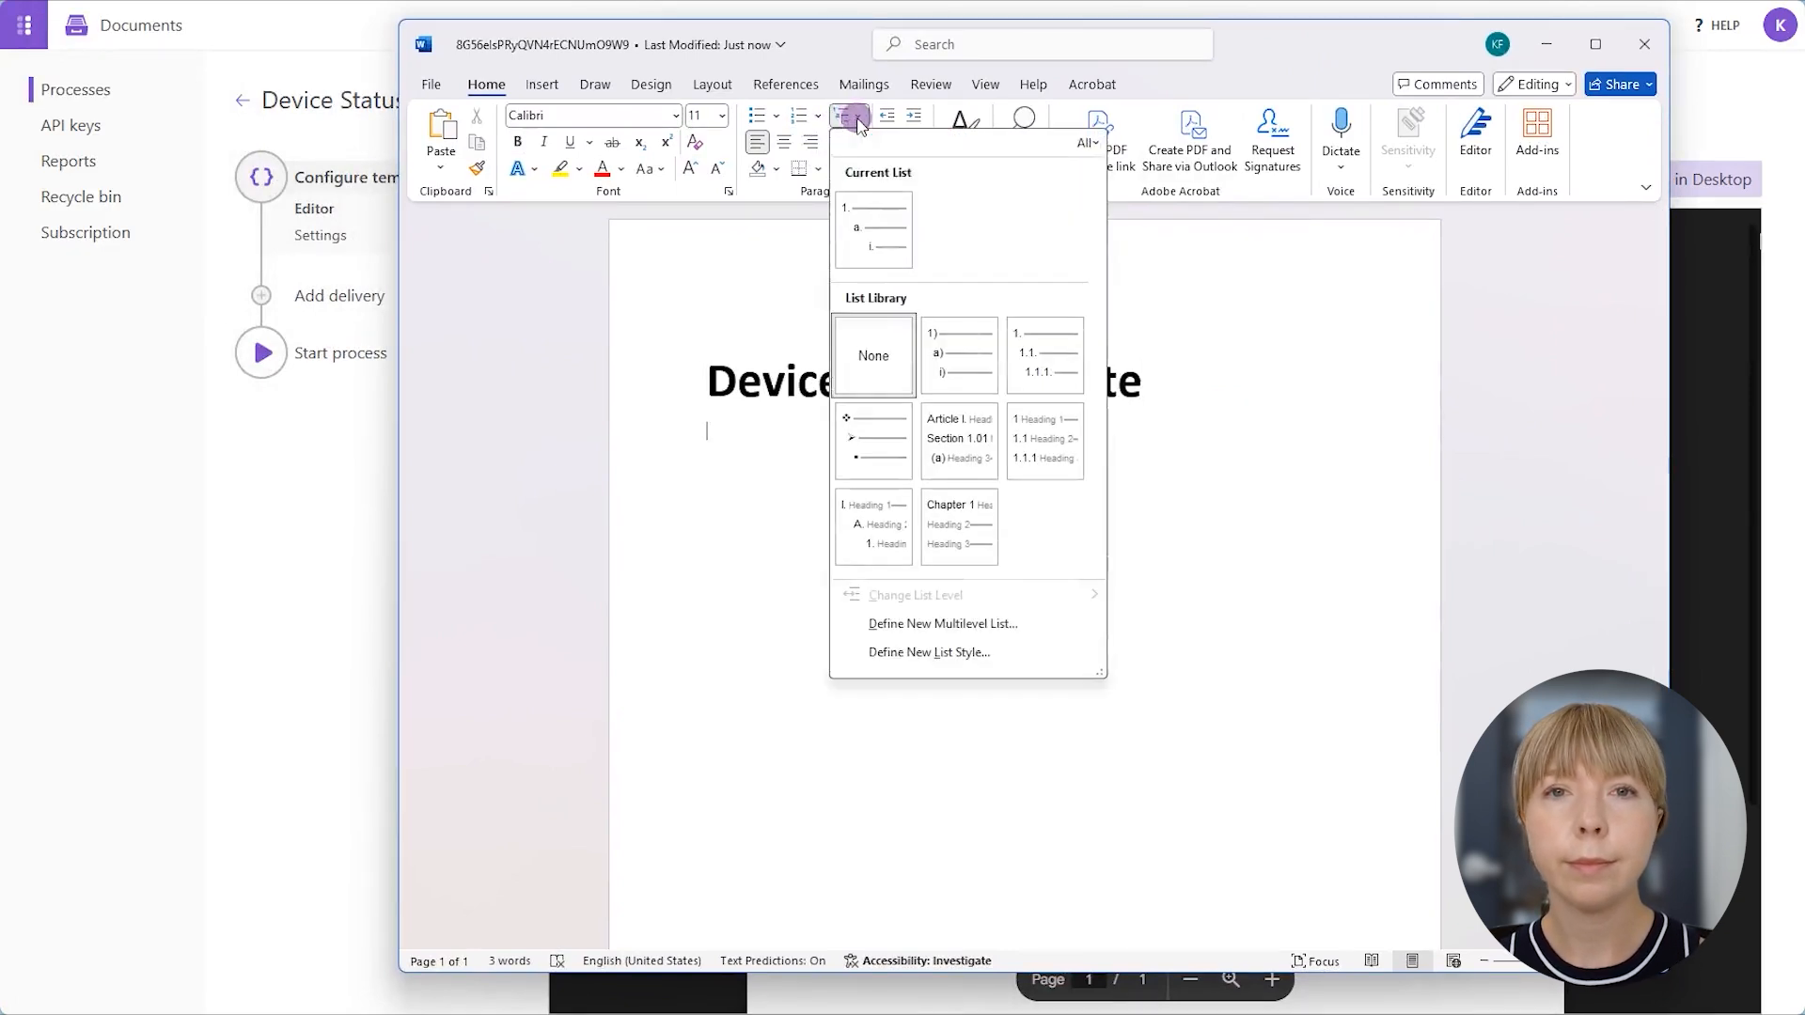
click(869, 199)
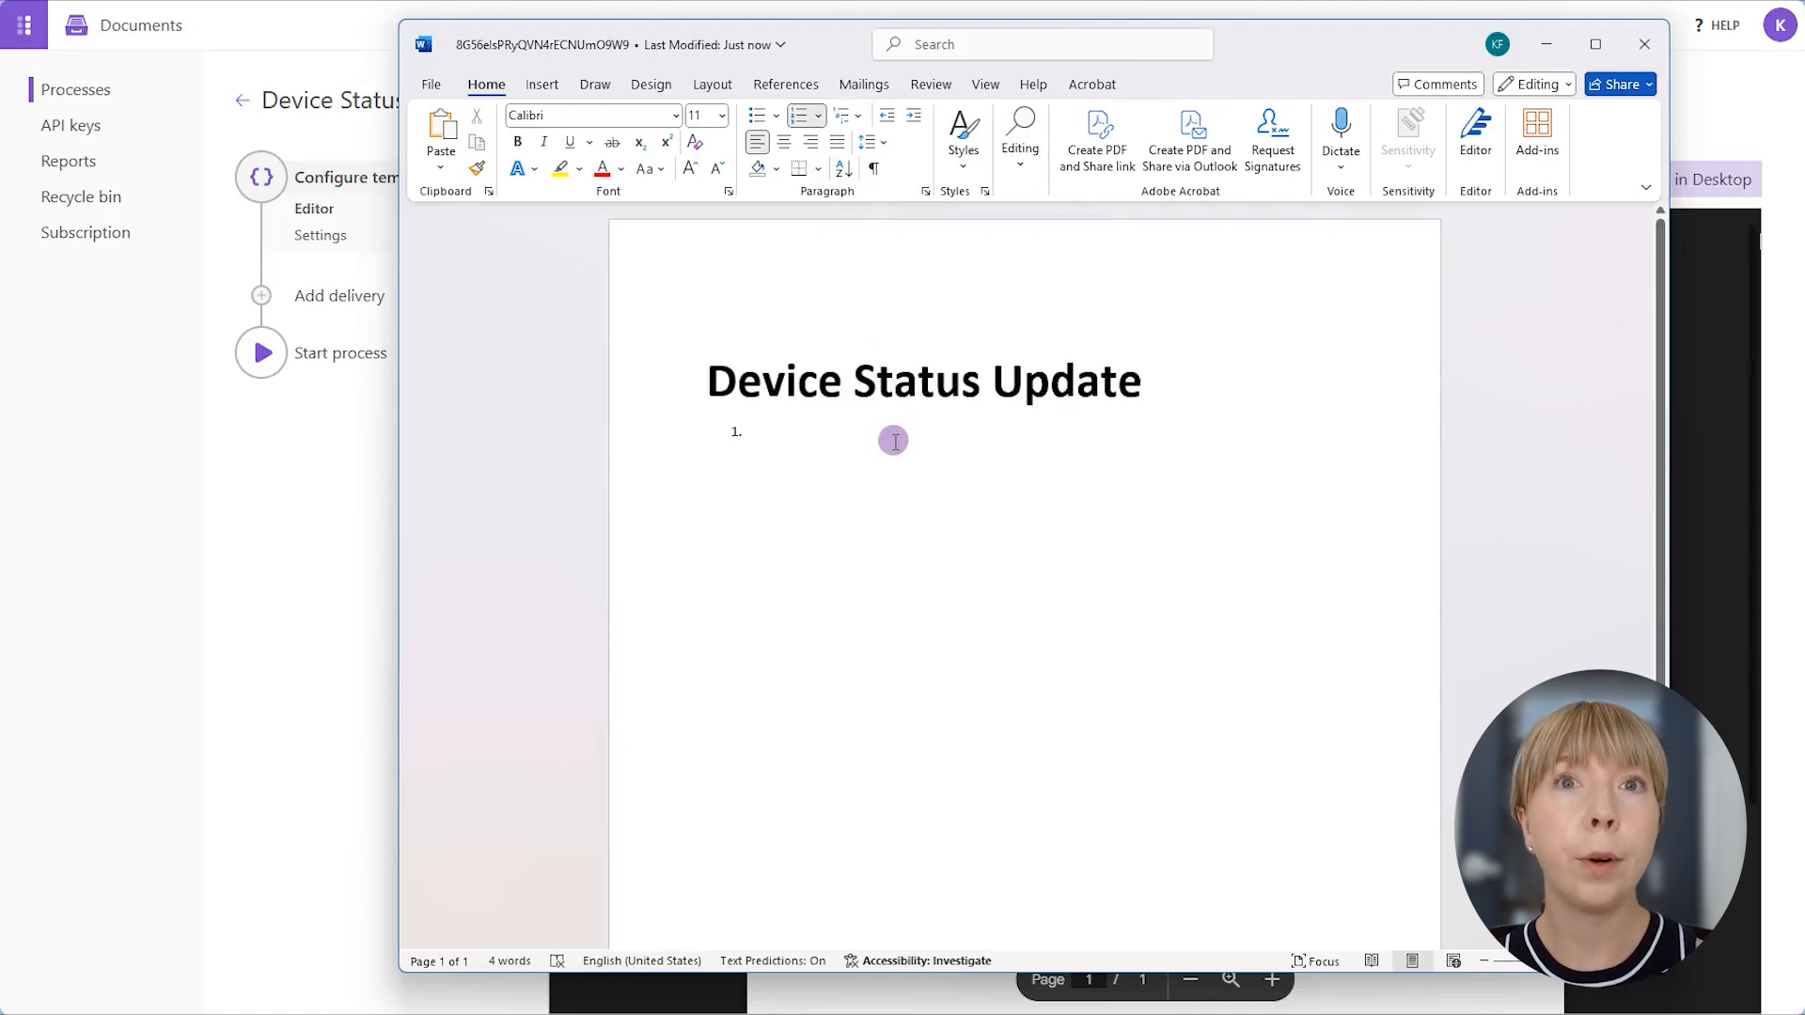
text({{AssetType)
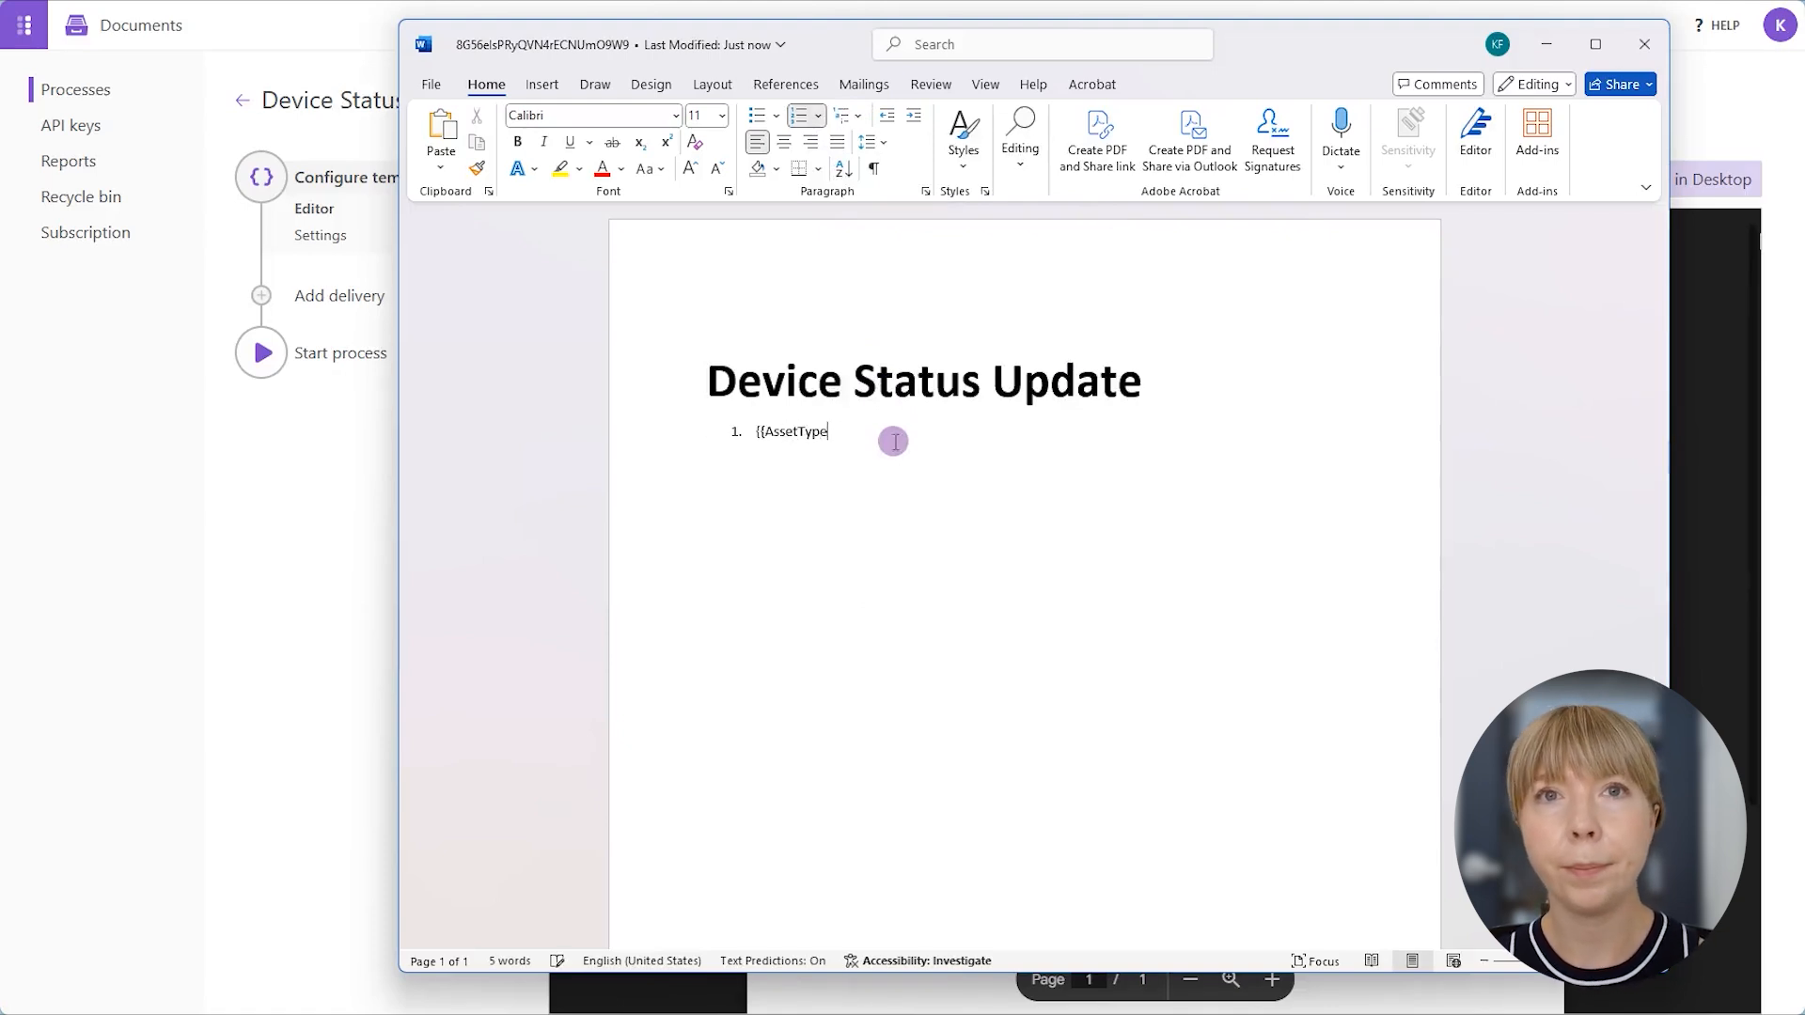
text( {{Model}})
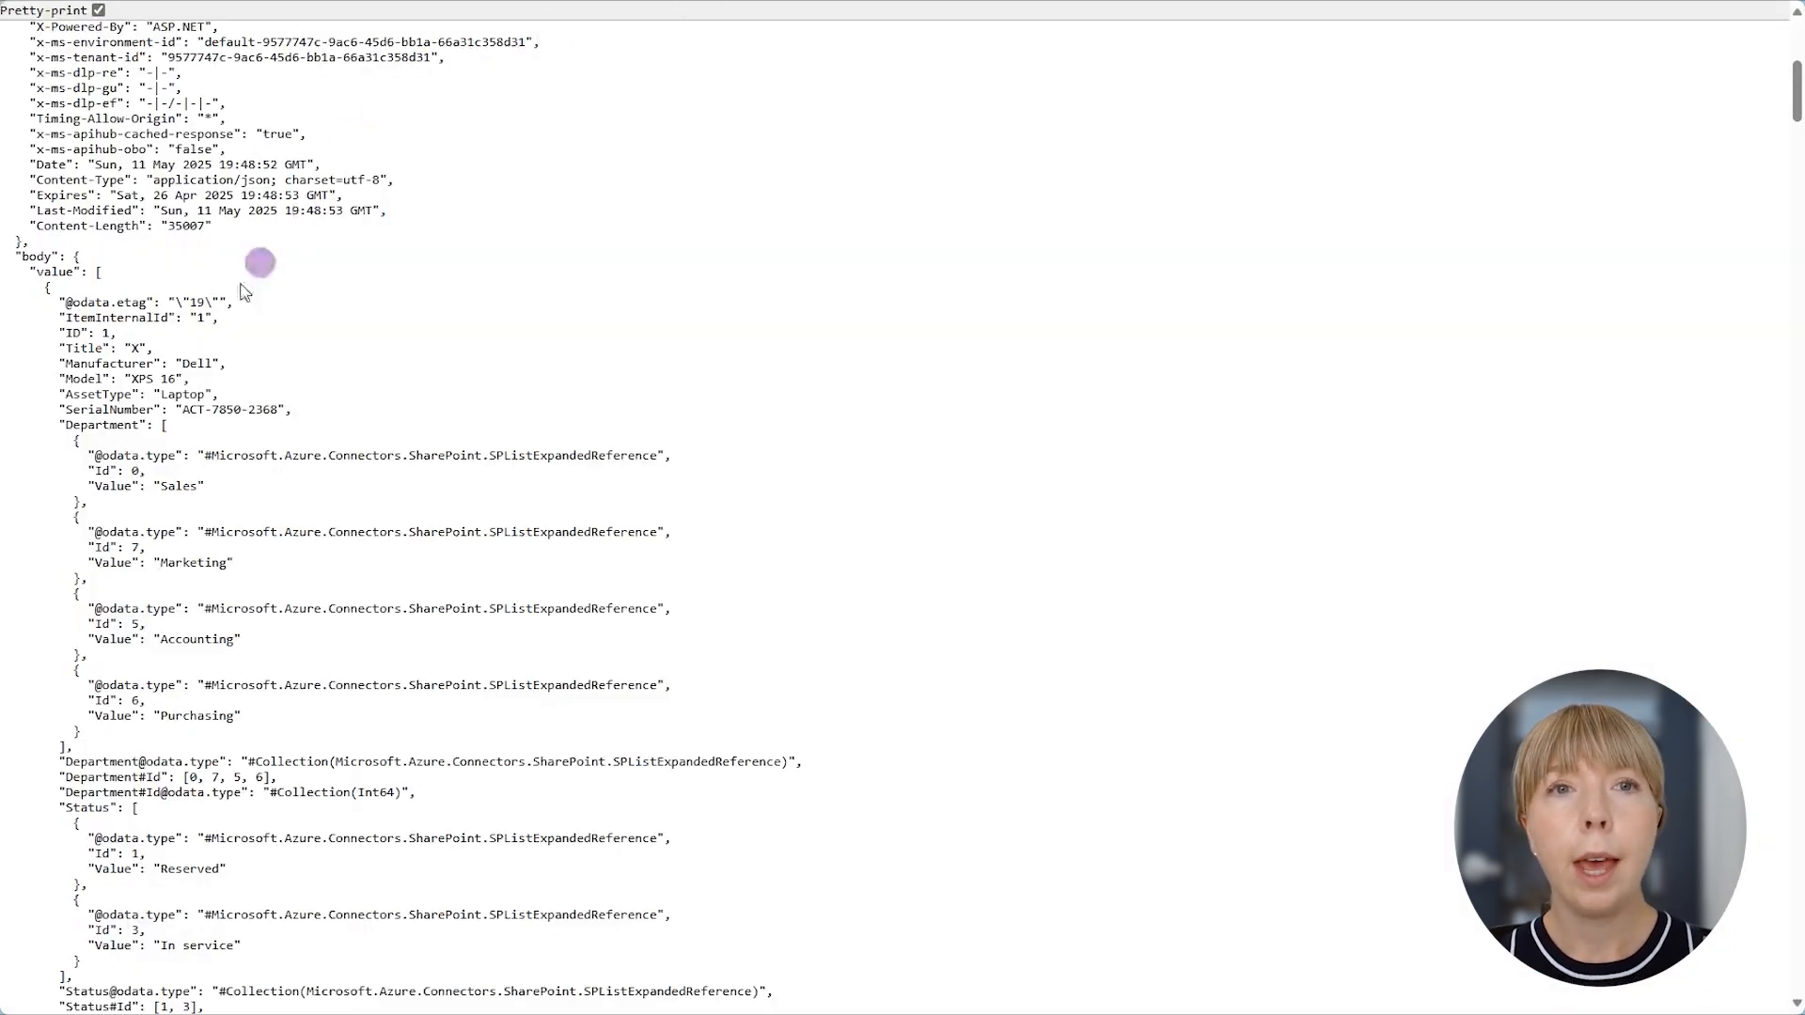
- Switch to the Get items JSON and examine how Manufacturer, Model and AssetType are nested in the value array
double_click(127, 363)
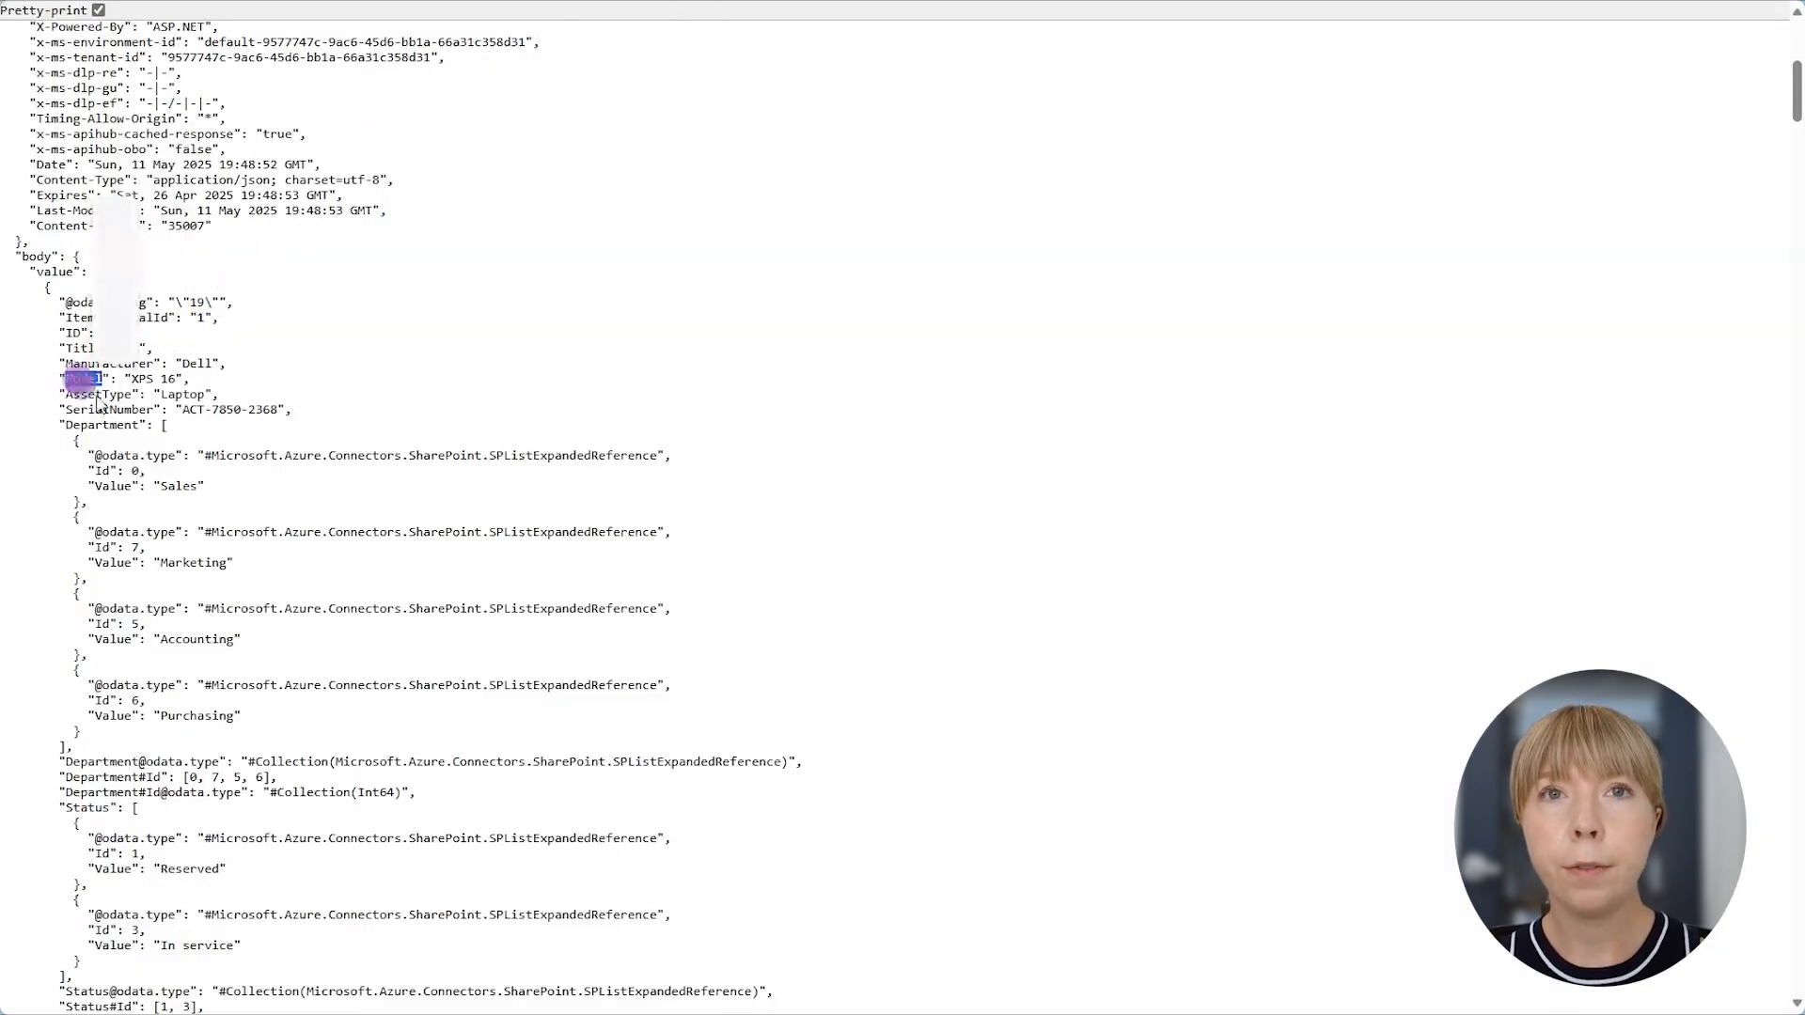
double_click(111, 396)
drag(22, 272, 108, 279)
click(162, 279)
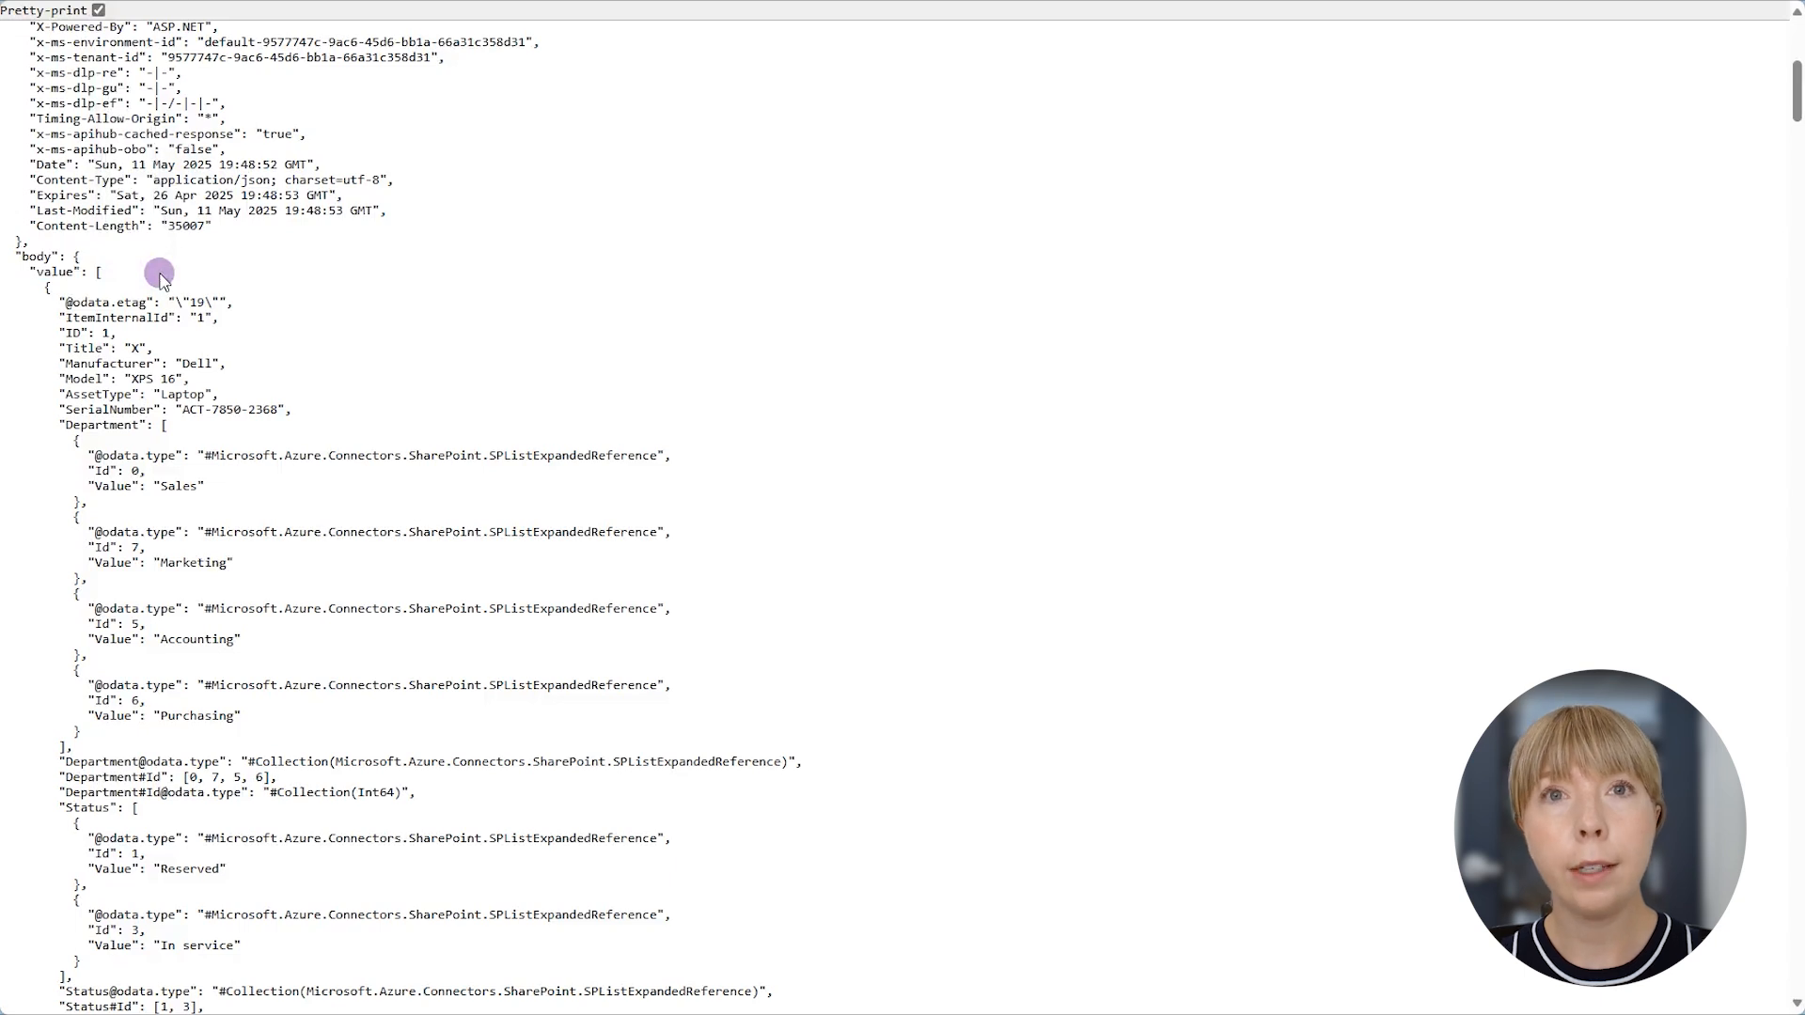
- In the Word template, prefix the three tokens with "value." to read {{value.AssetType}} {{value.Manufacturer}} {{value.Model}}
key(alt+Tab)
click(765, 433)
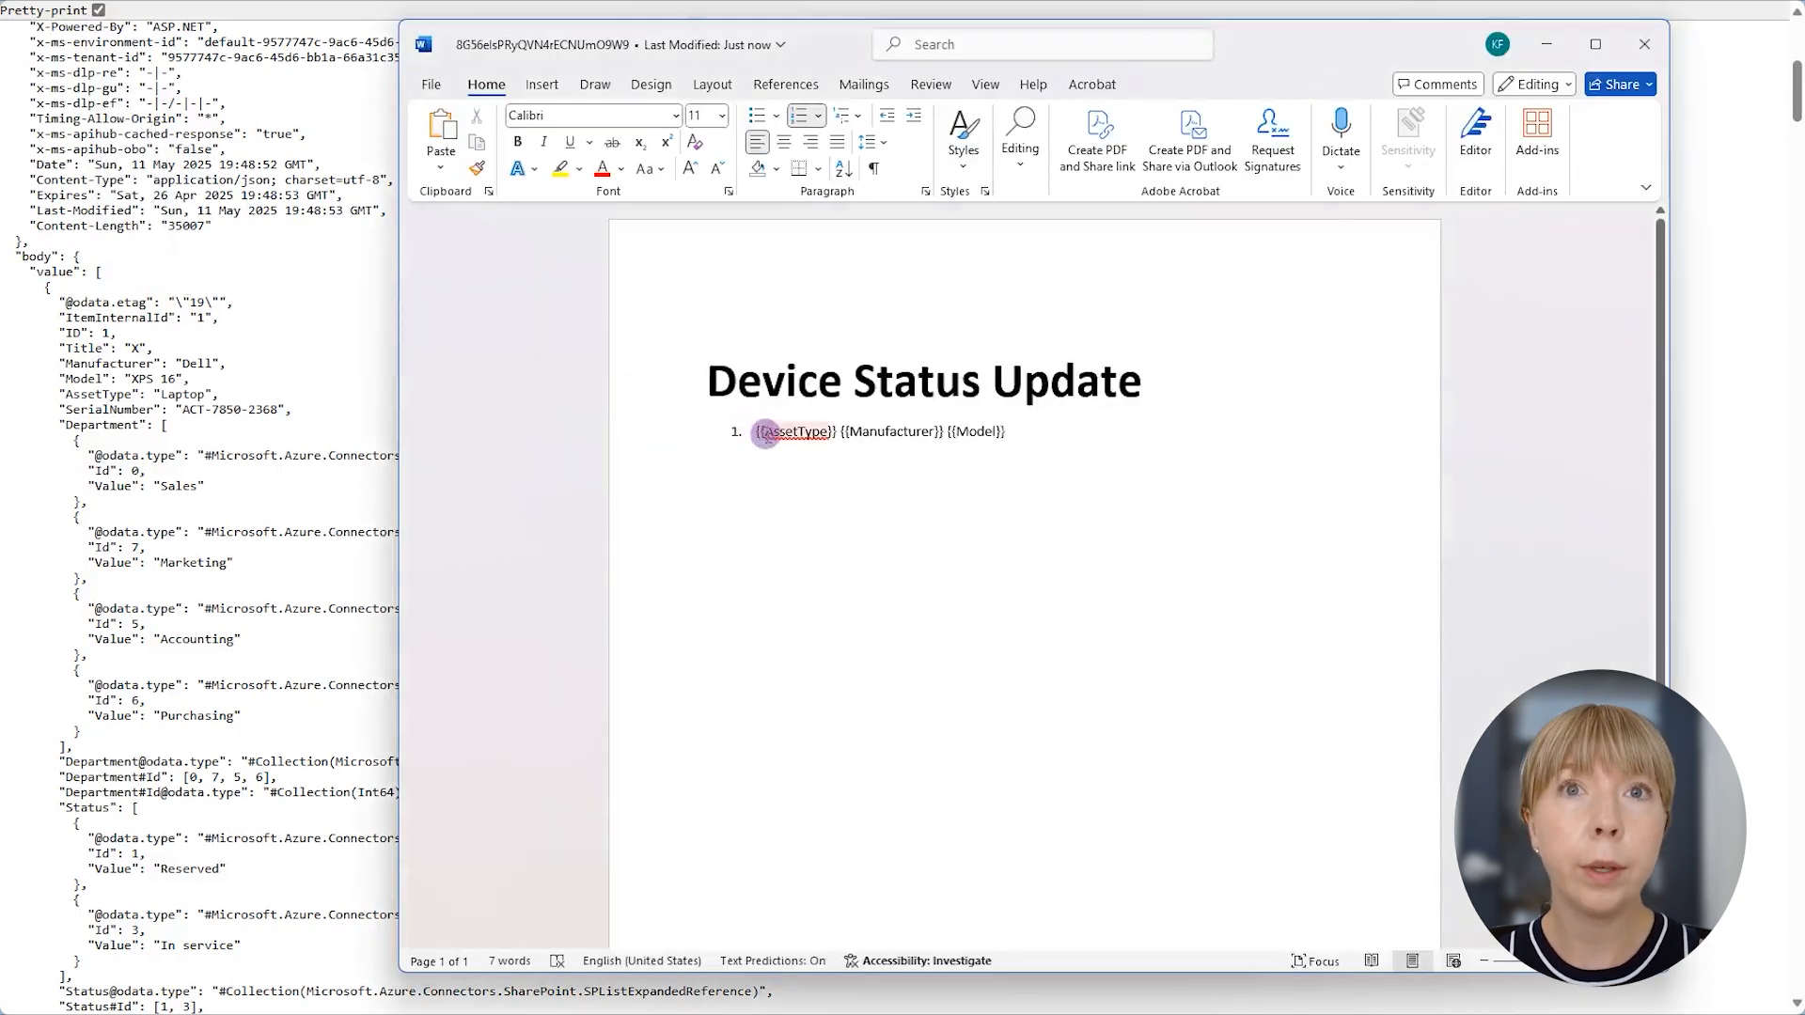
text(val)
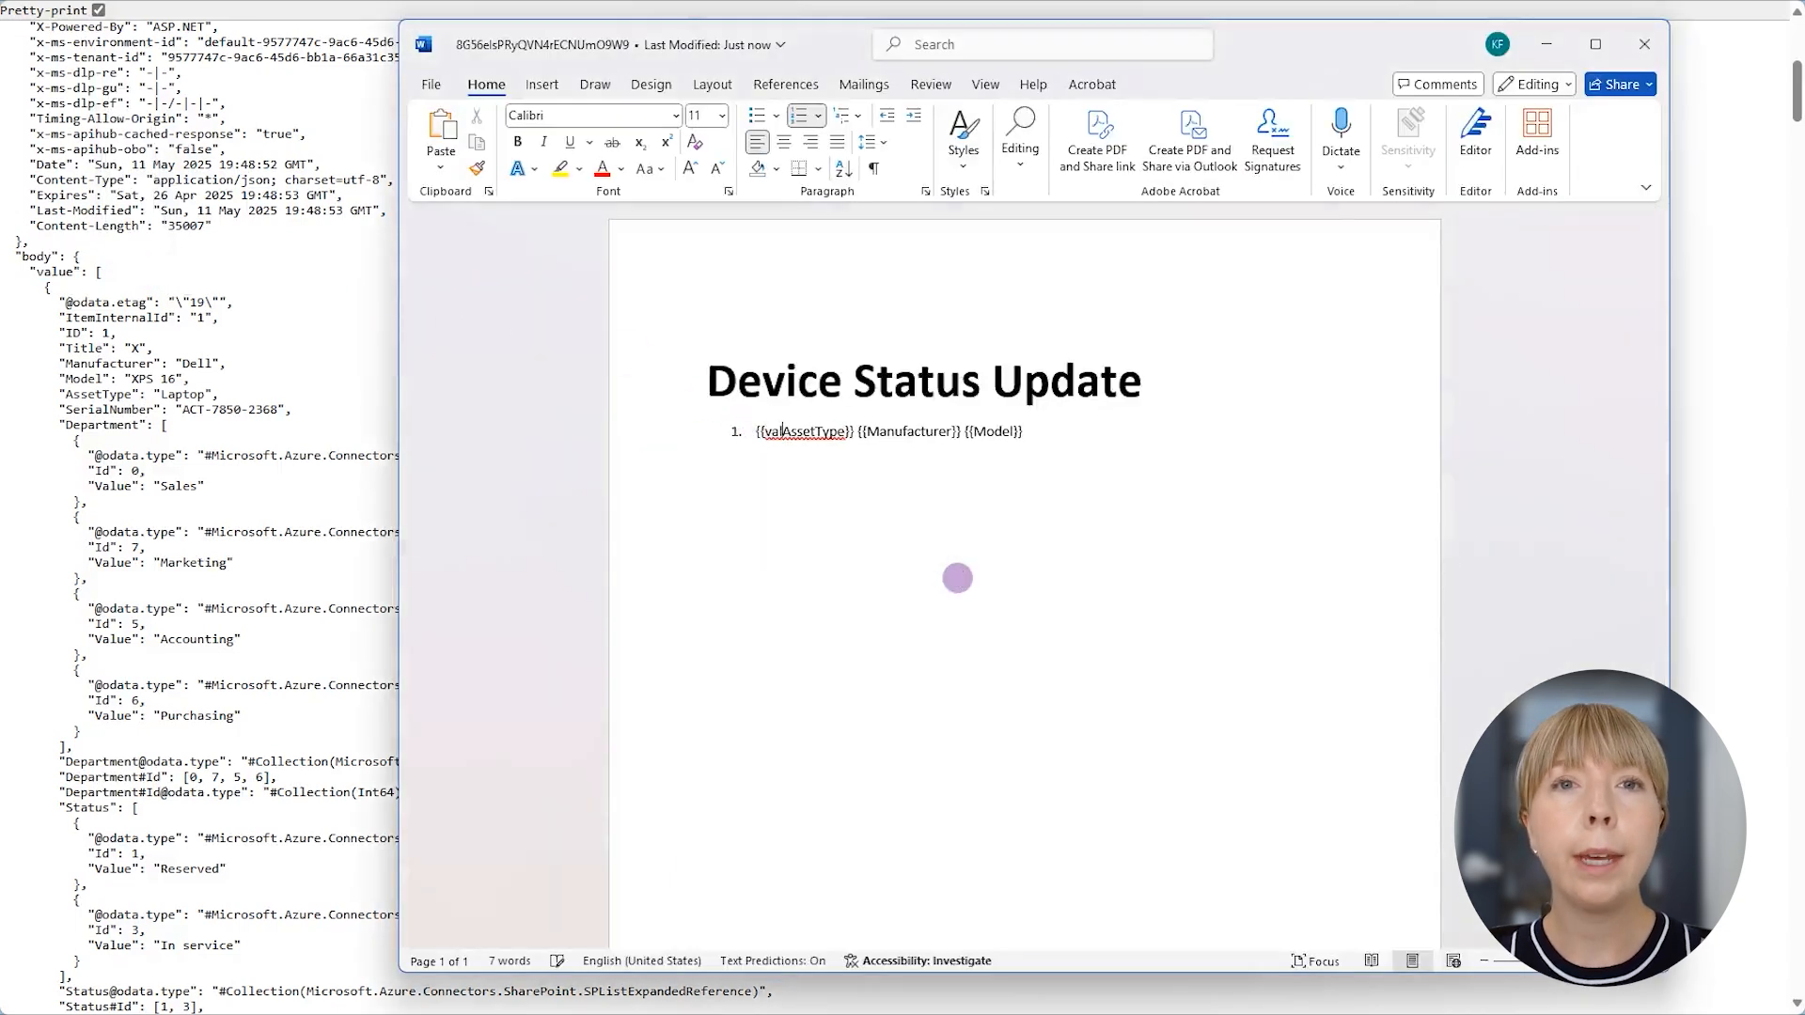
text(ue.)
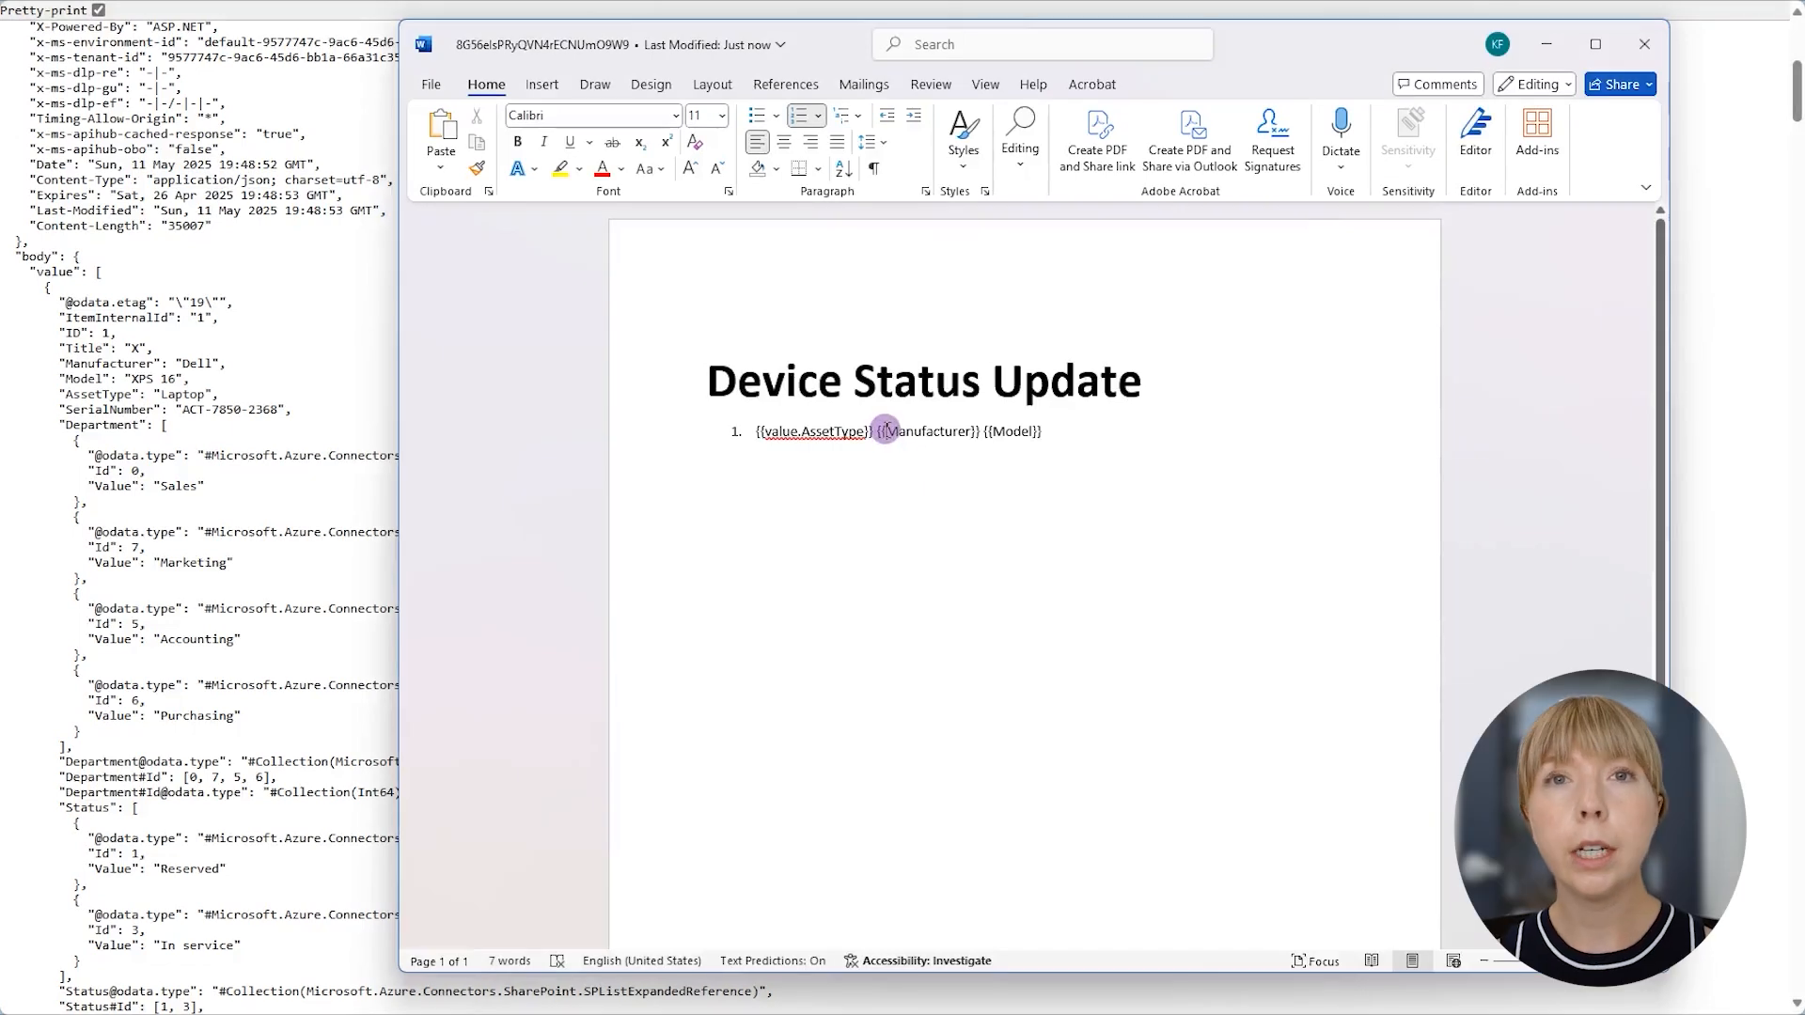
text(value.)
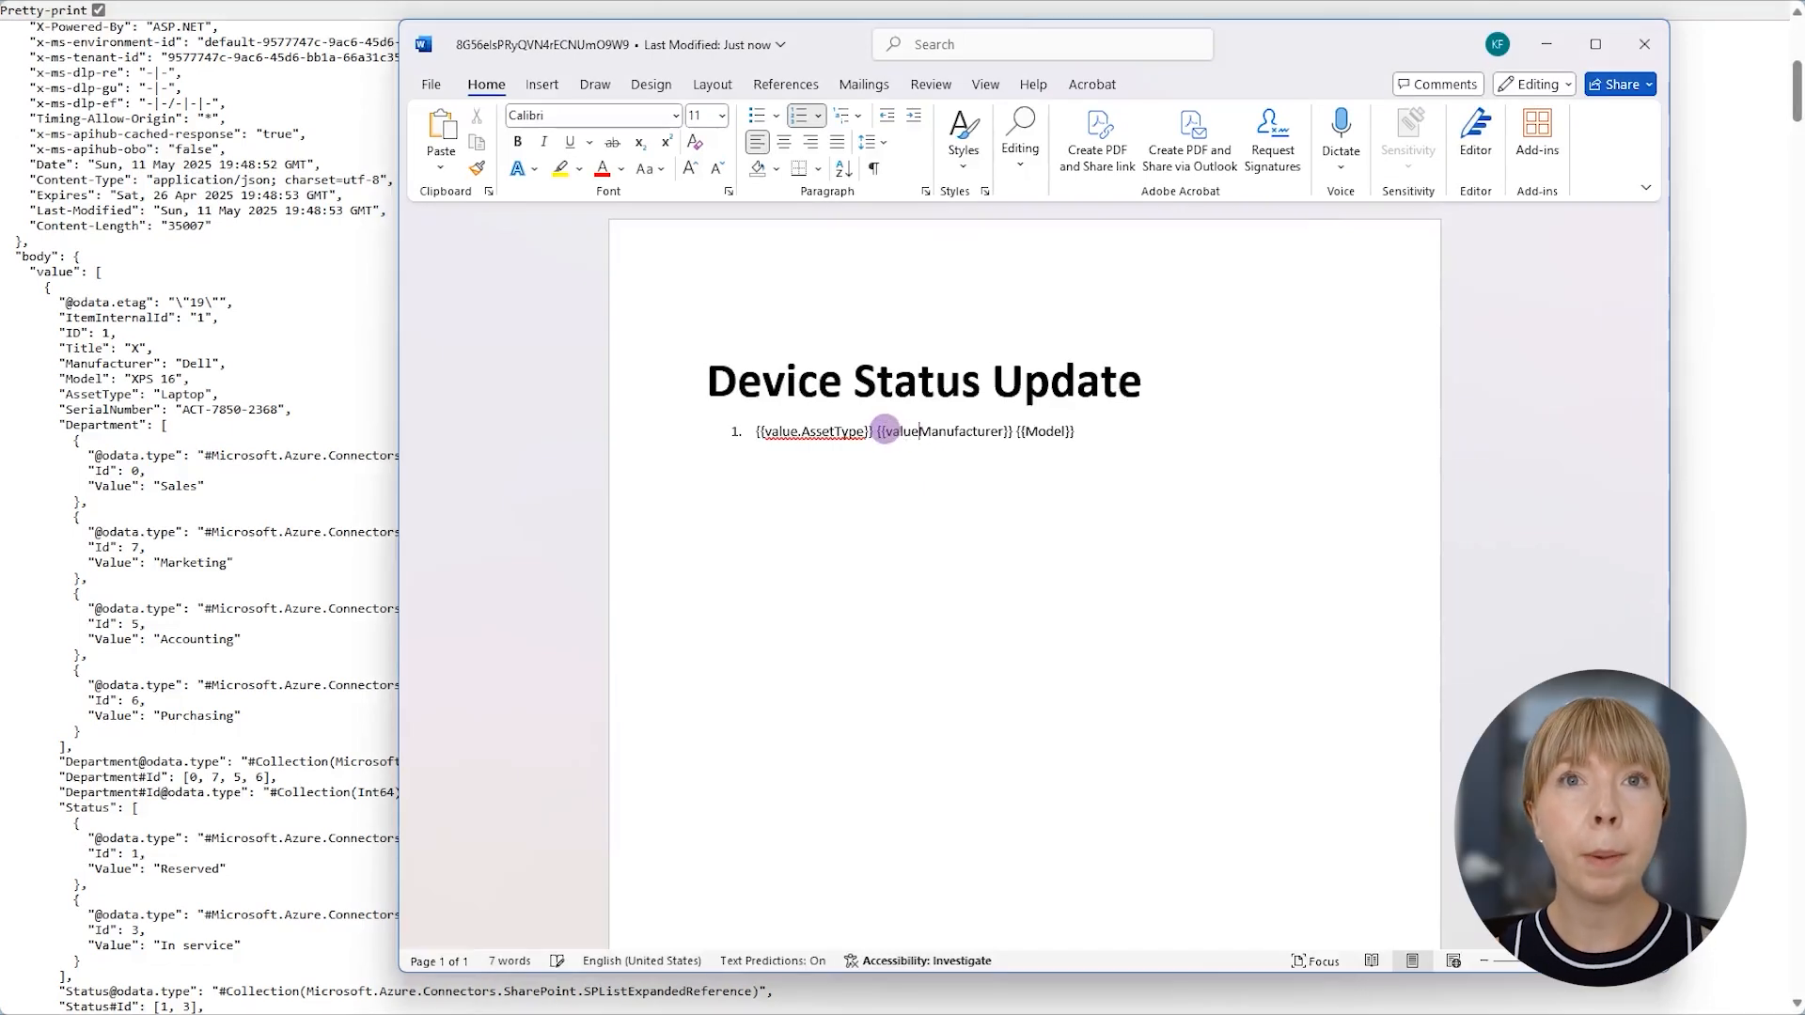
click(1028, 431)
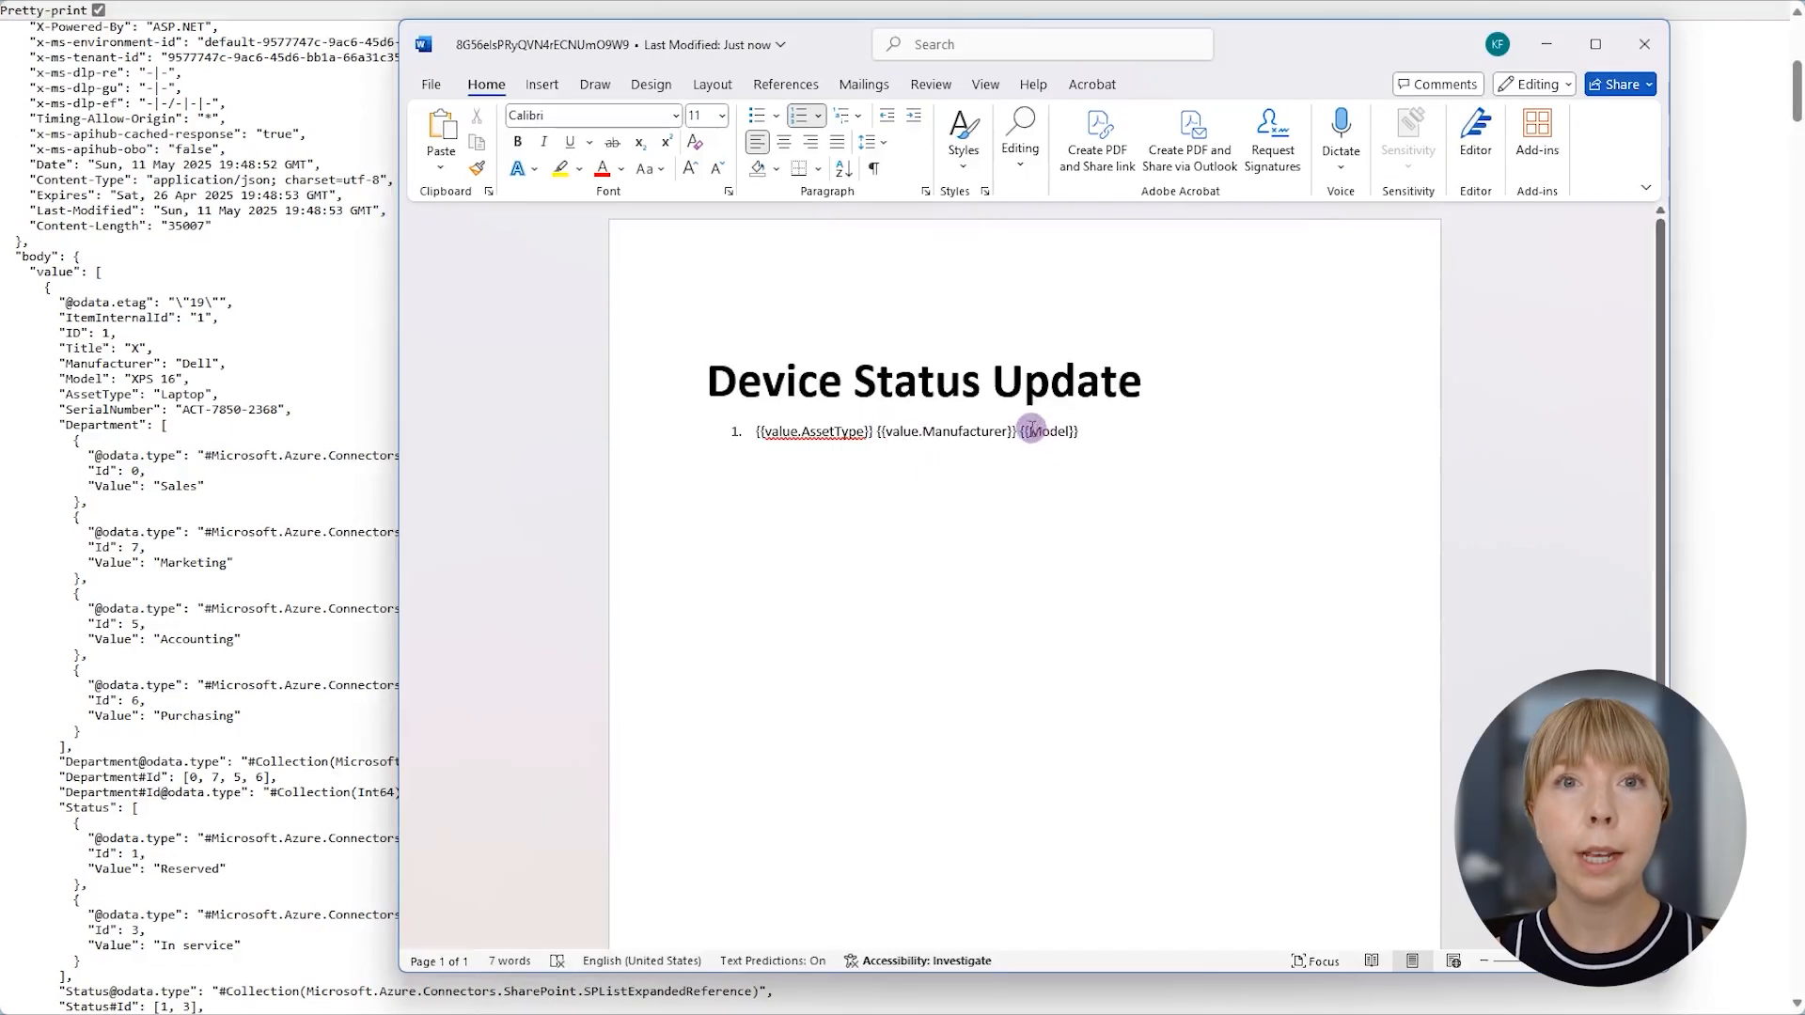
text(value.)
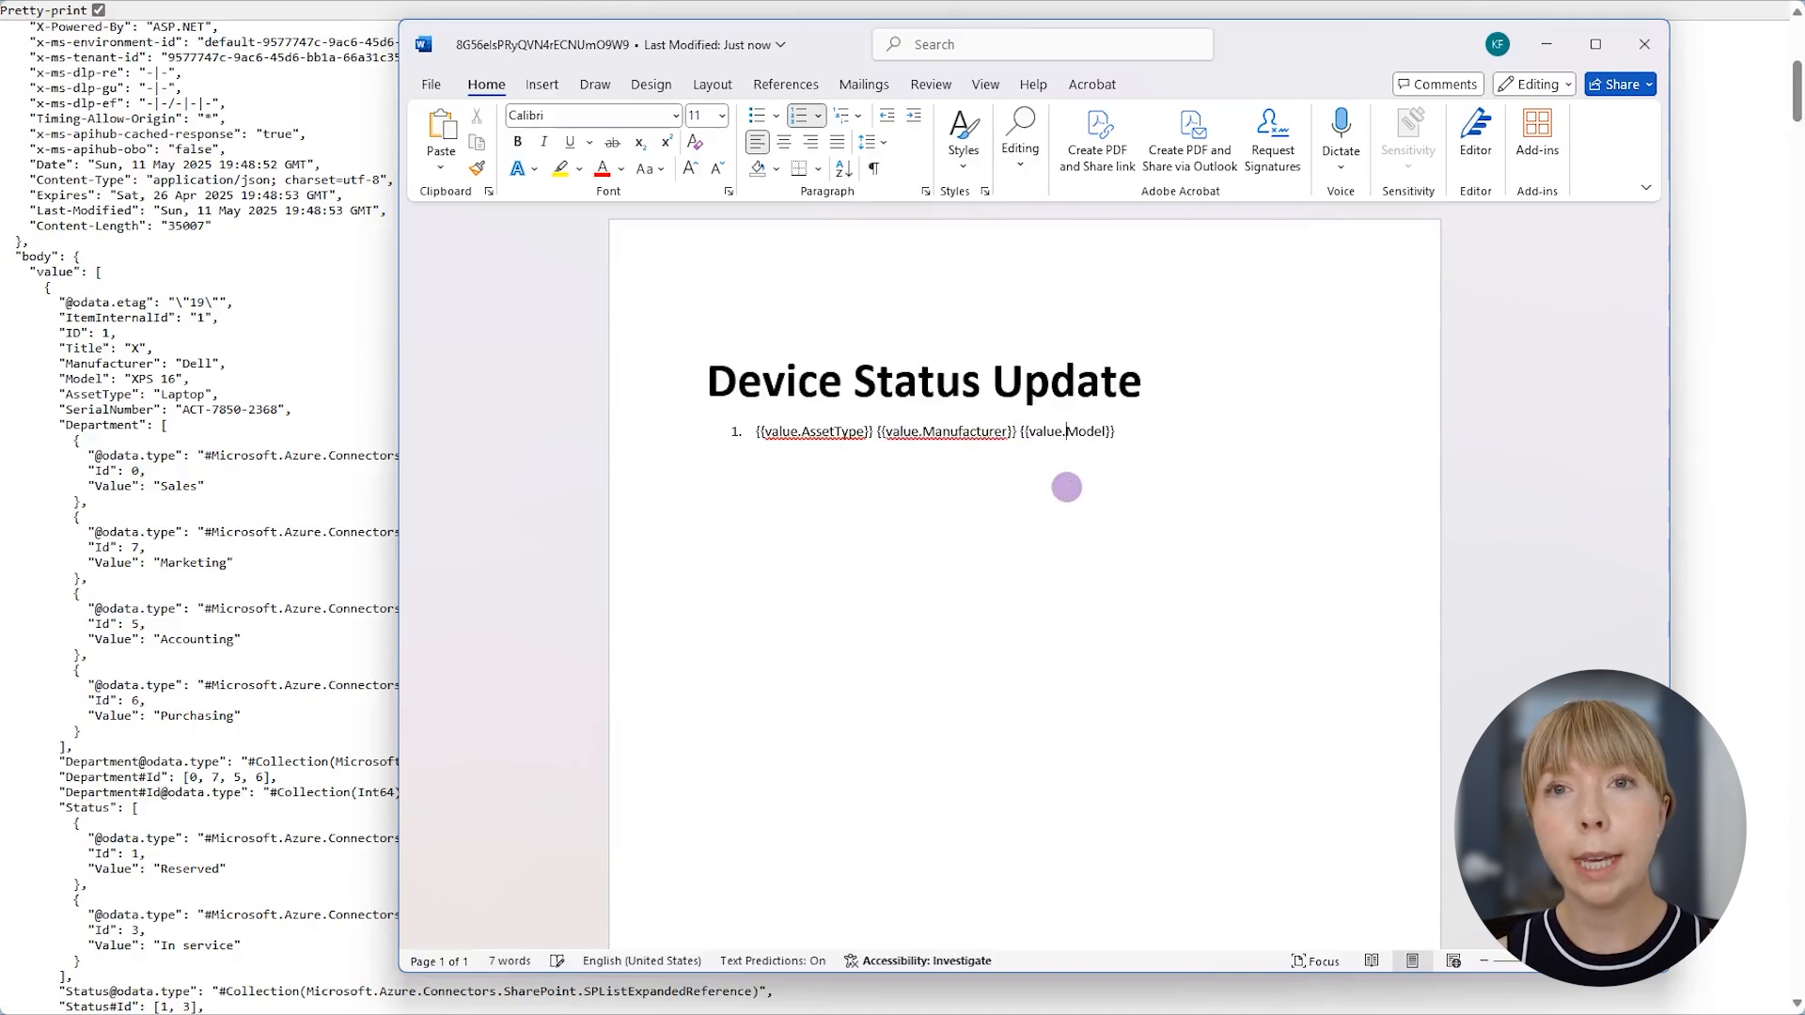
click(1128, 449)
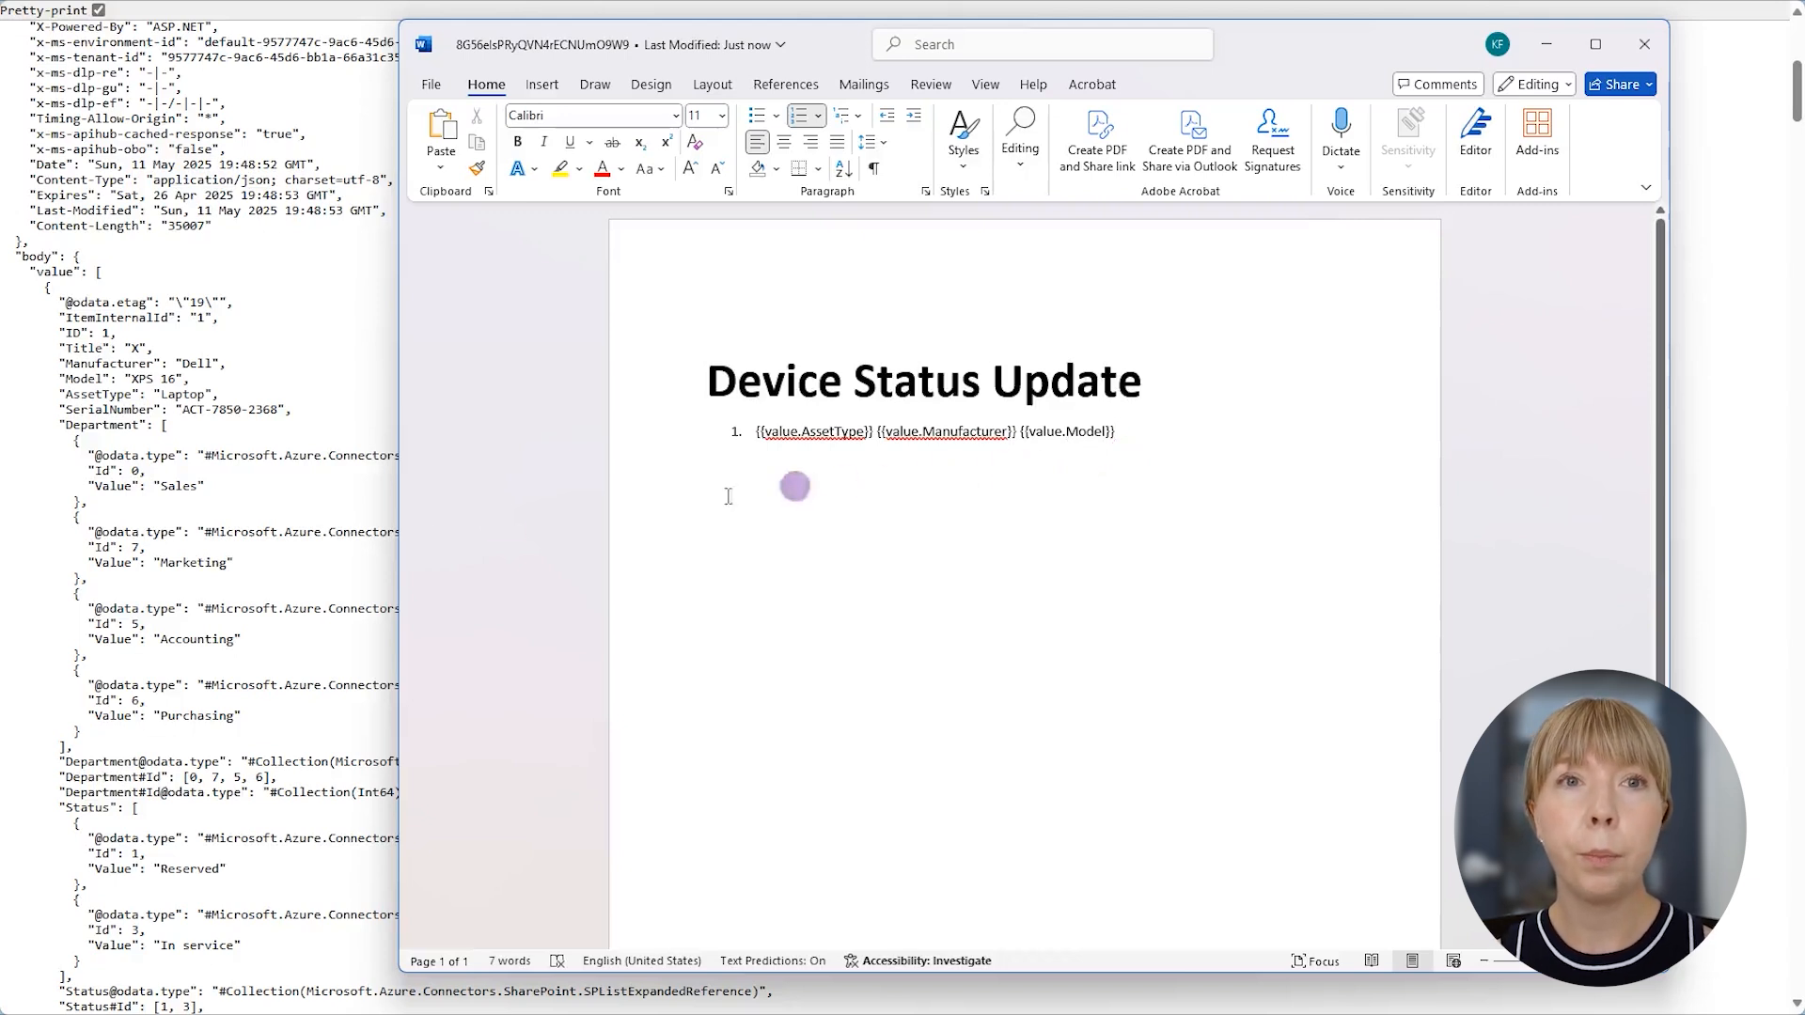
- Examine in the Get items JSON how the Status array's Value entries are nested inside the value array
scroll(257, 535, down, 3)
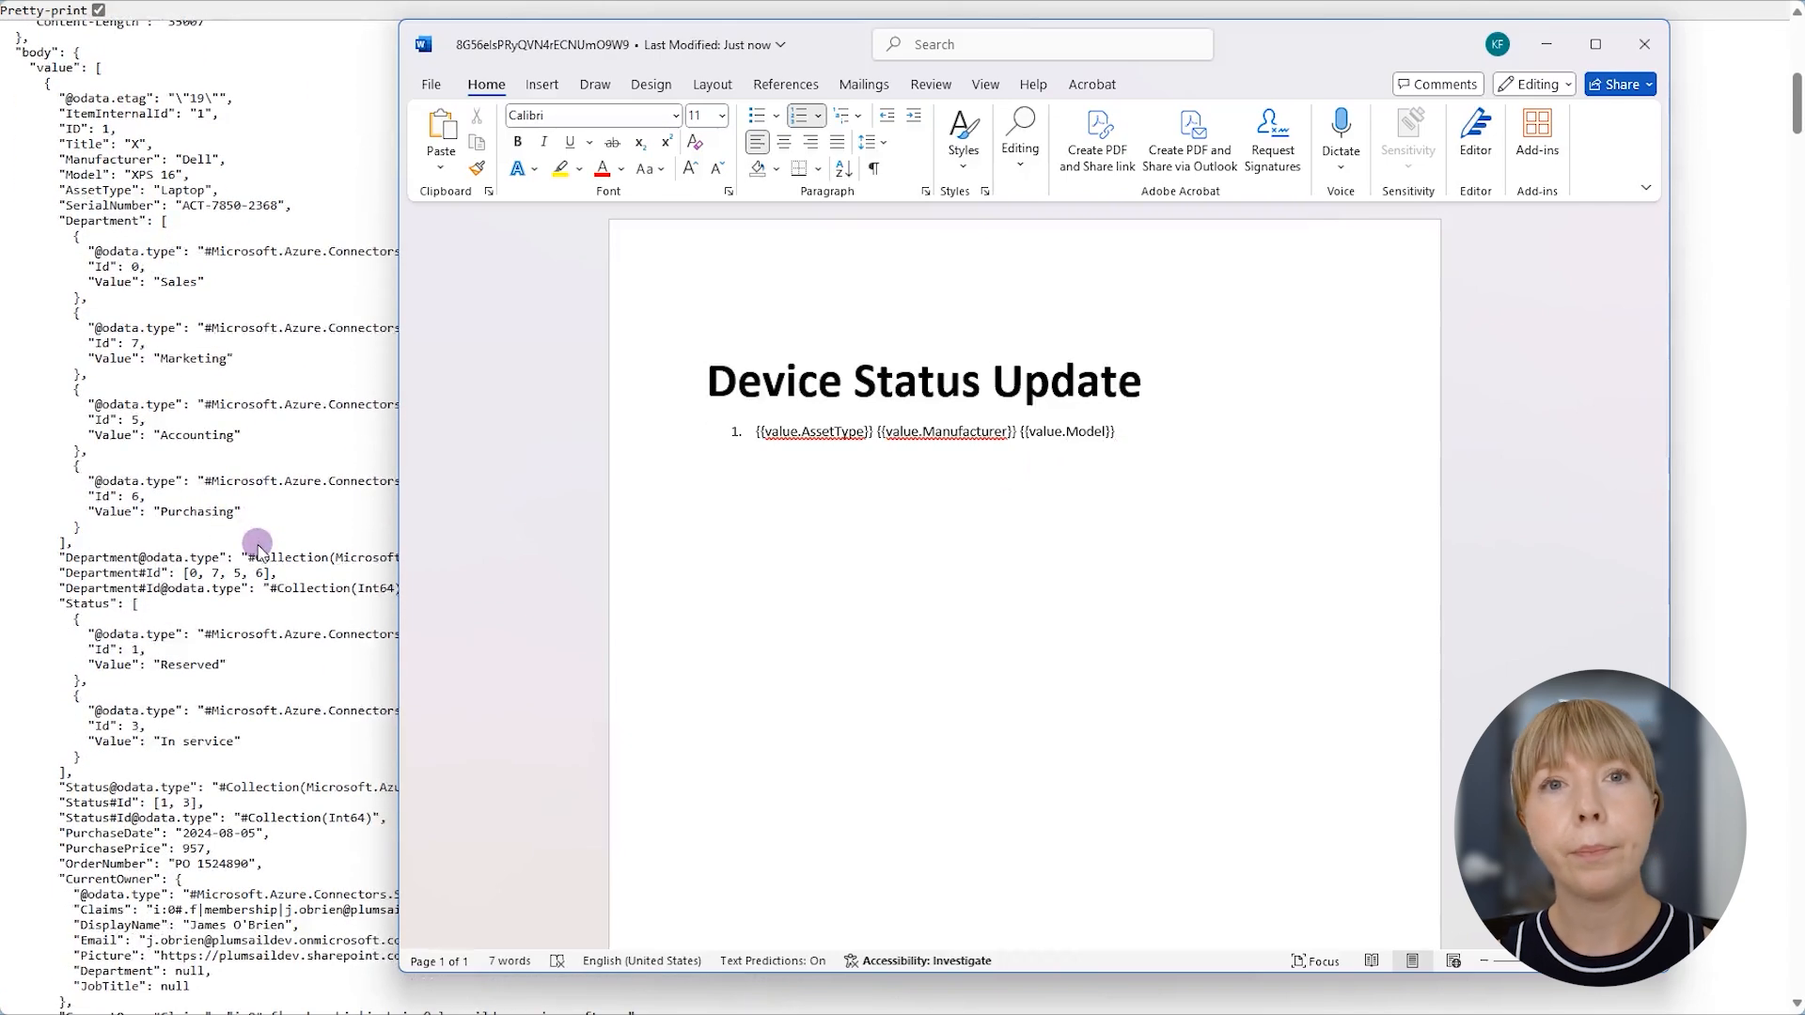
double_click(87, 604)
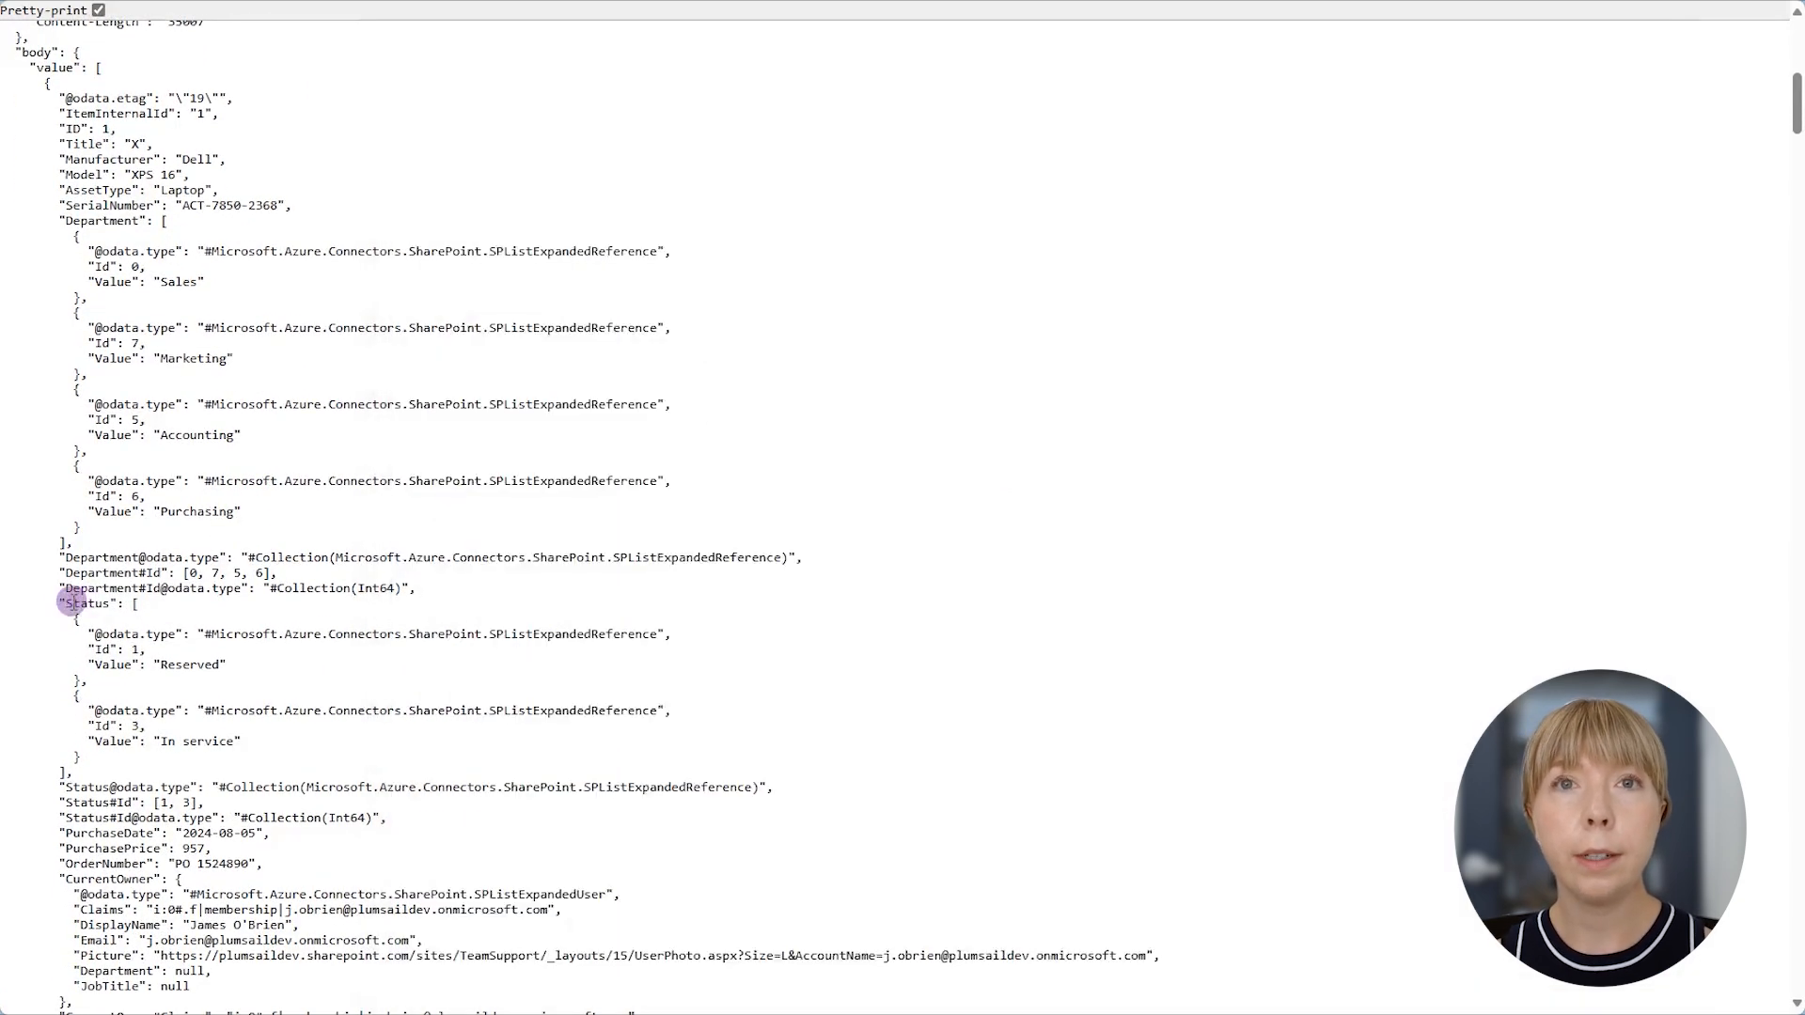
double_click(113, 664)
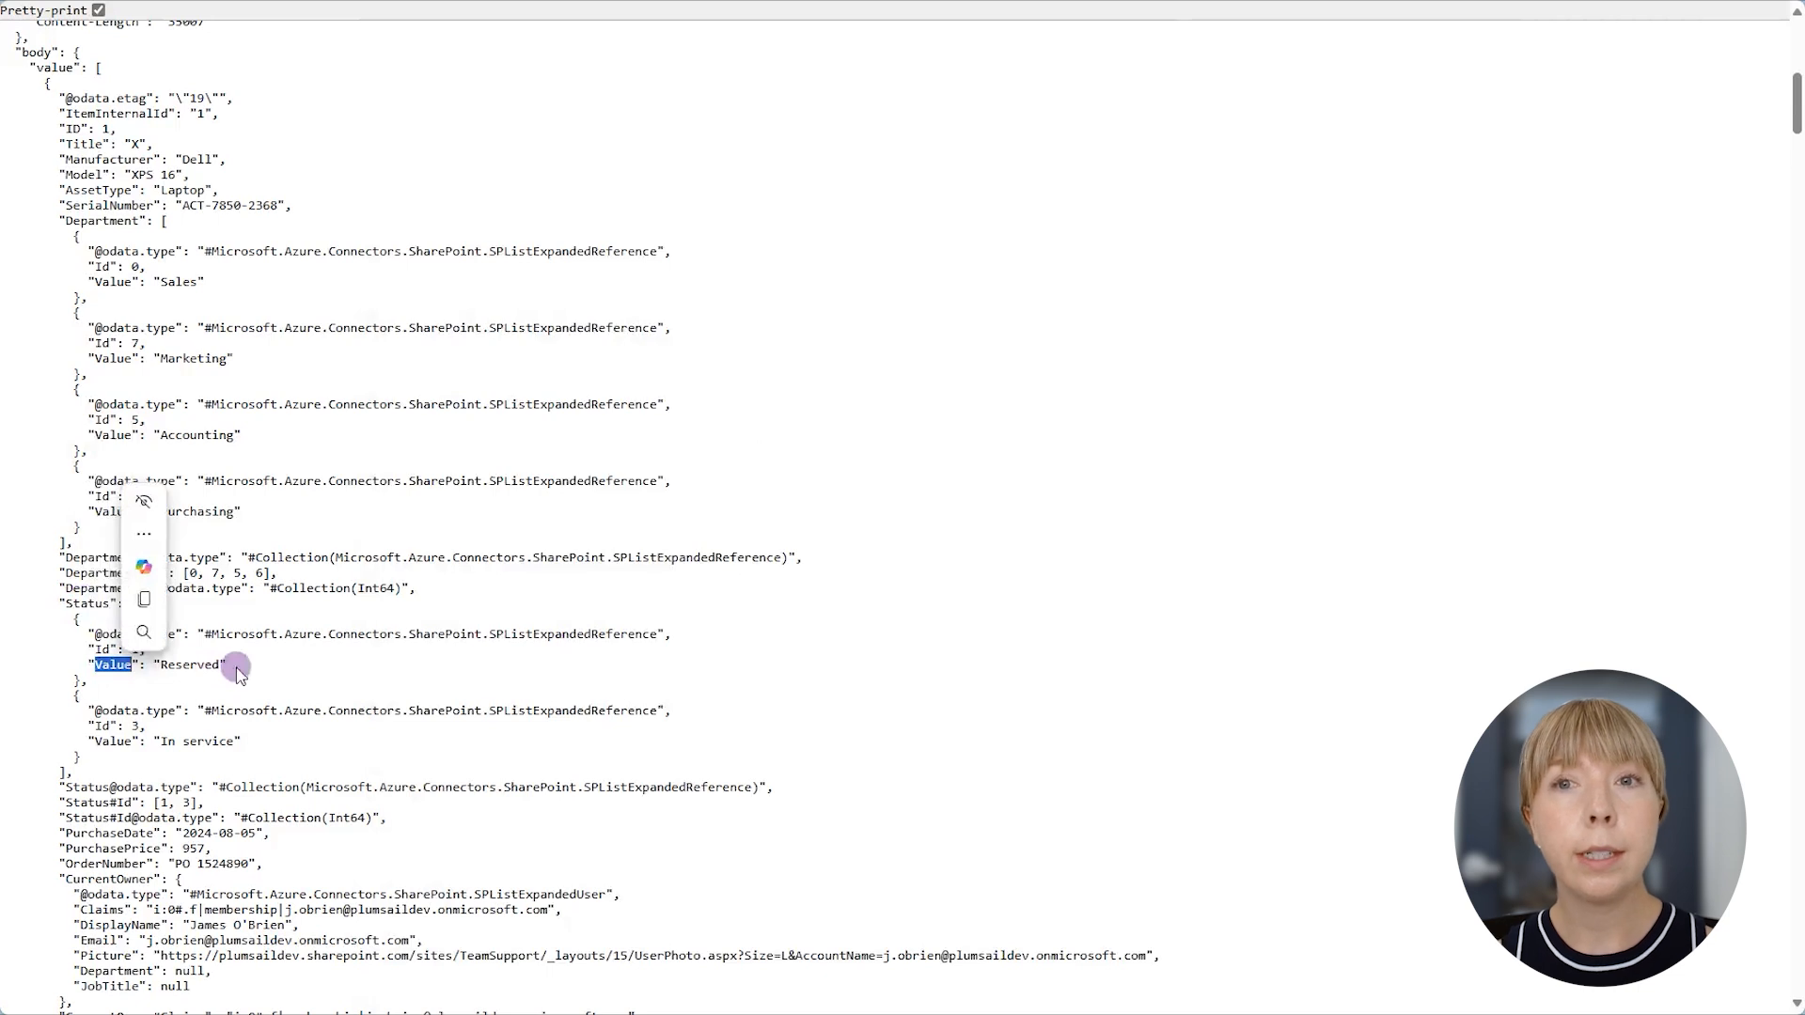
drag(229, 667, 86, 666)
drag(242, 743, 85, 742)
click(233, 722)
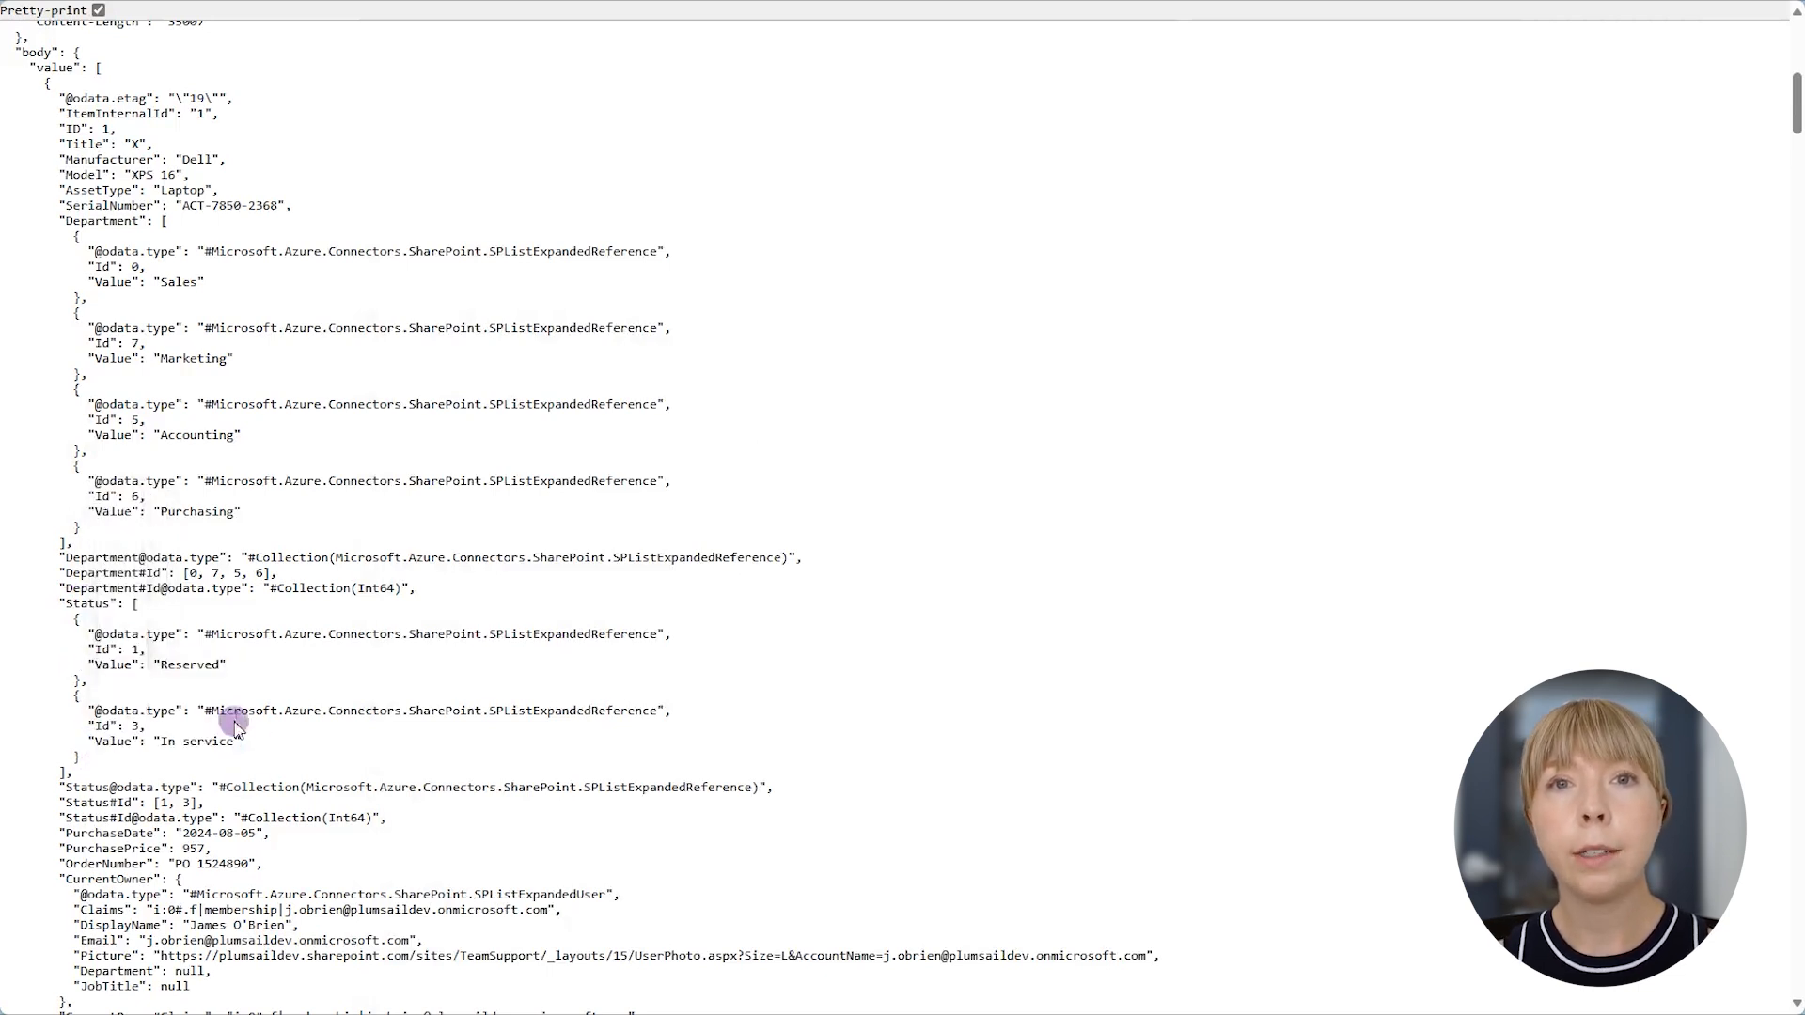
drag(27, 69, 99, 70)
click(104, 73)
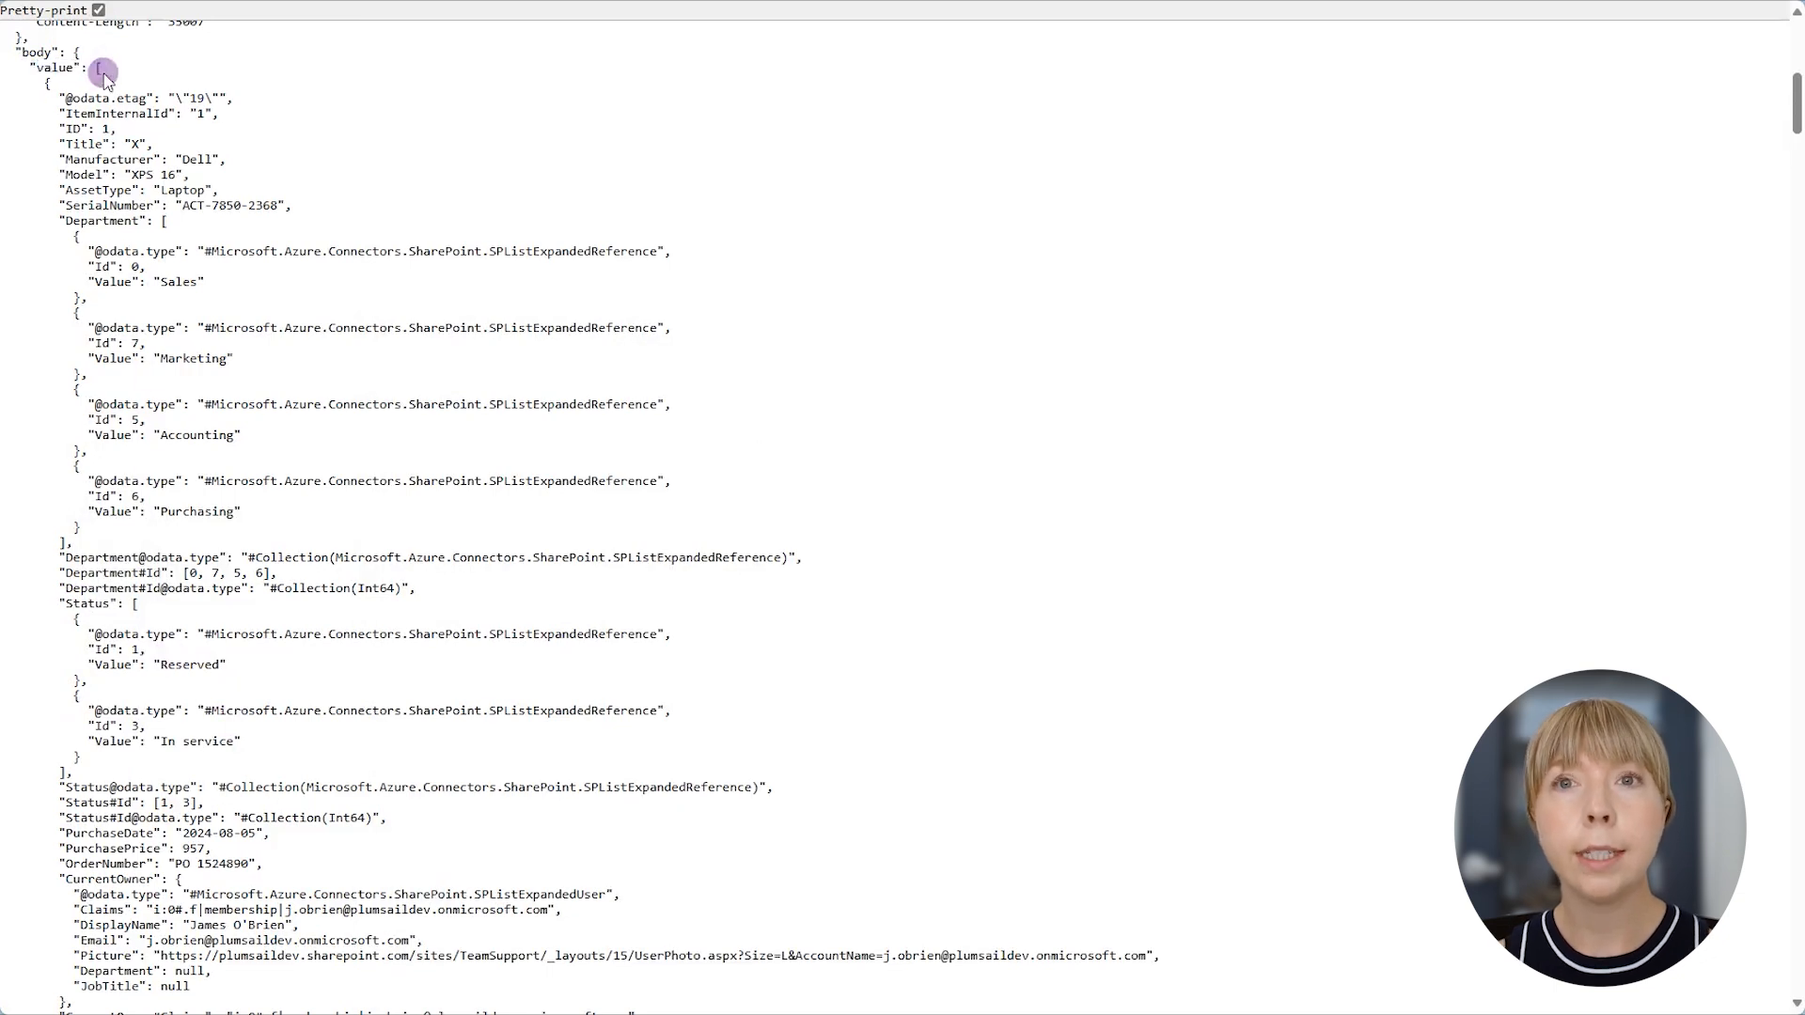
- In the Word template, add {{value.Status.Value}} as a second-level item under the first list item, and close Word
key(alt+Tab)
key(Return)
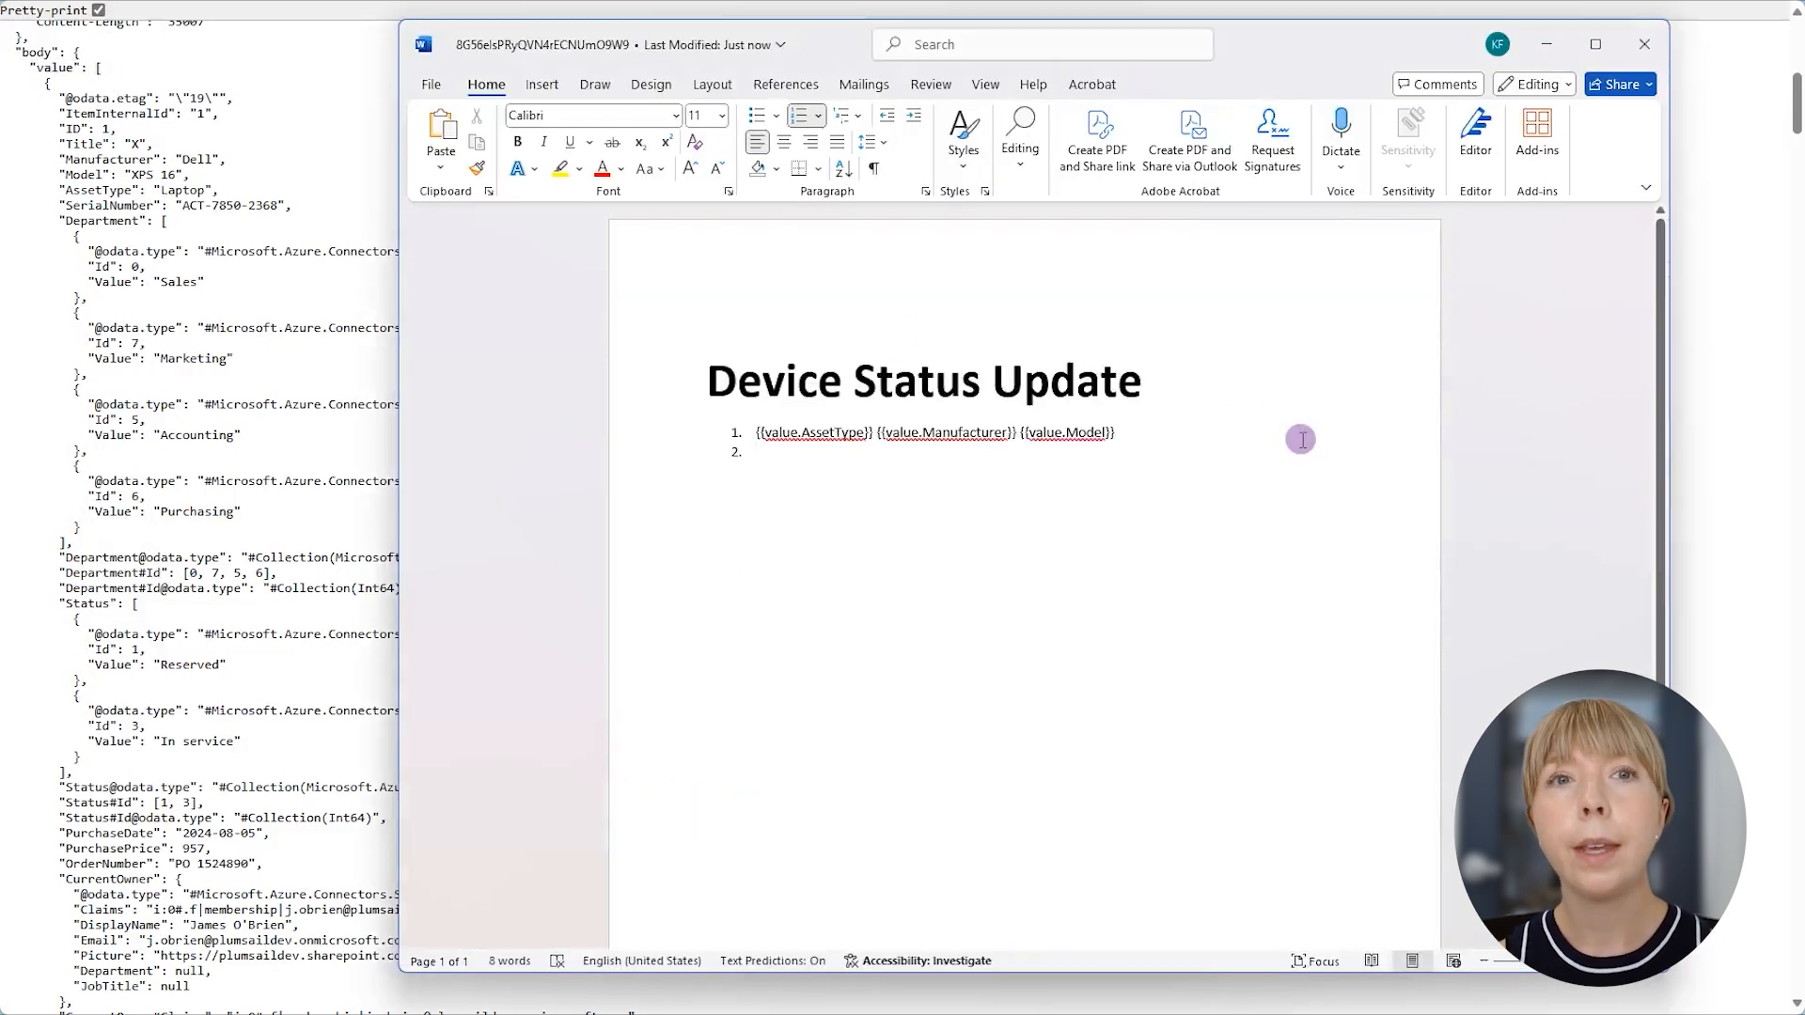
text({{value.Status.Value)
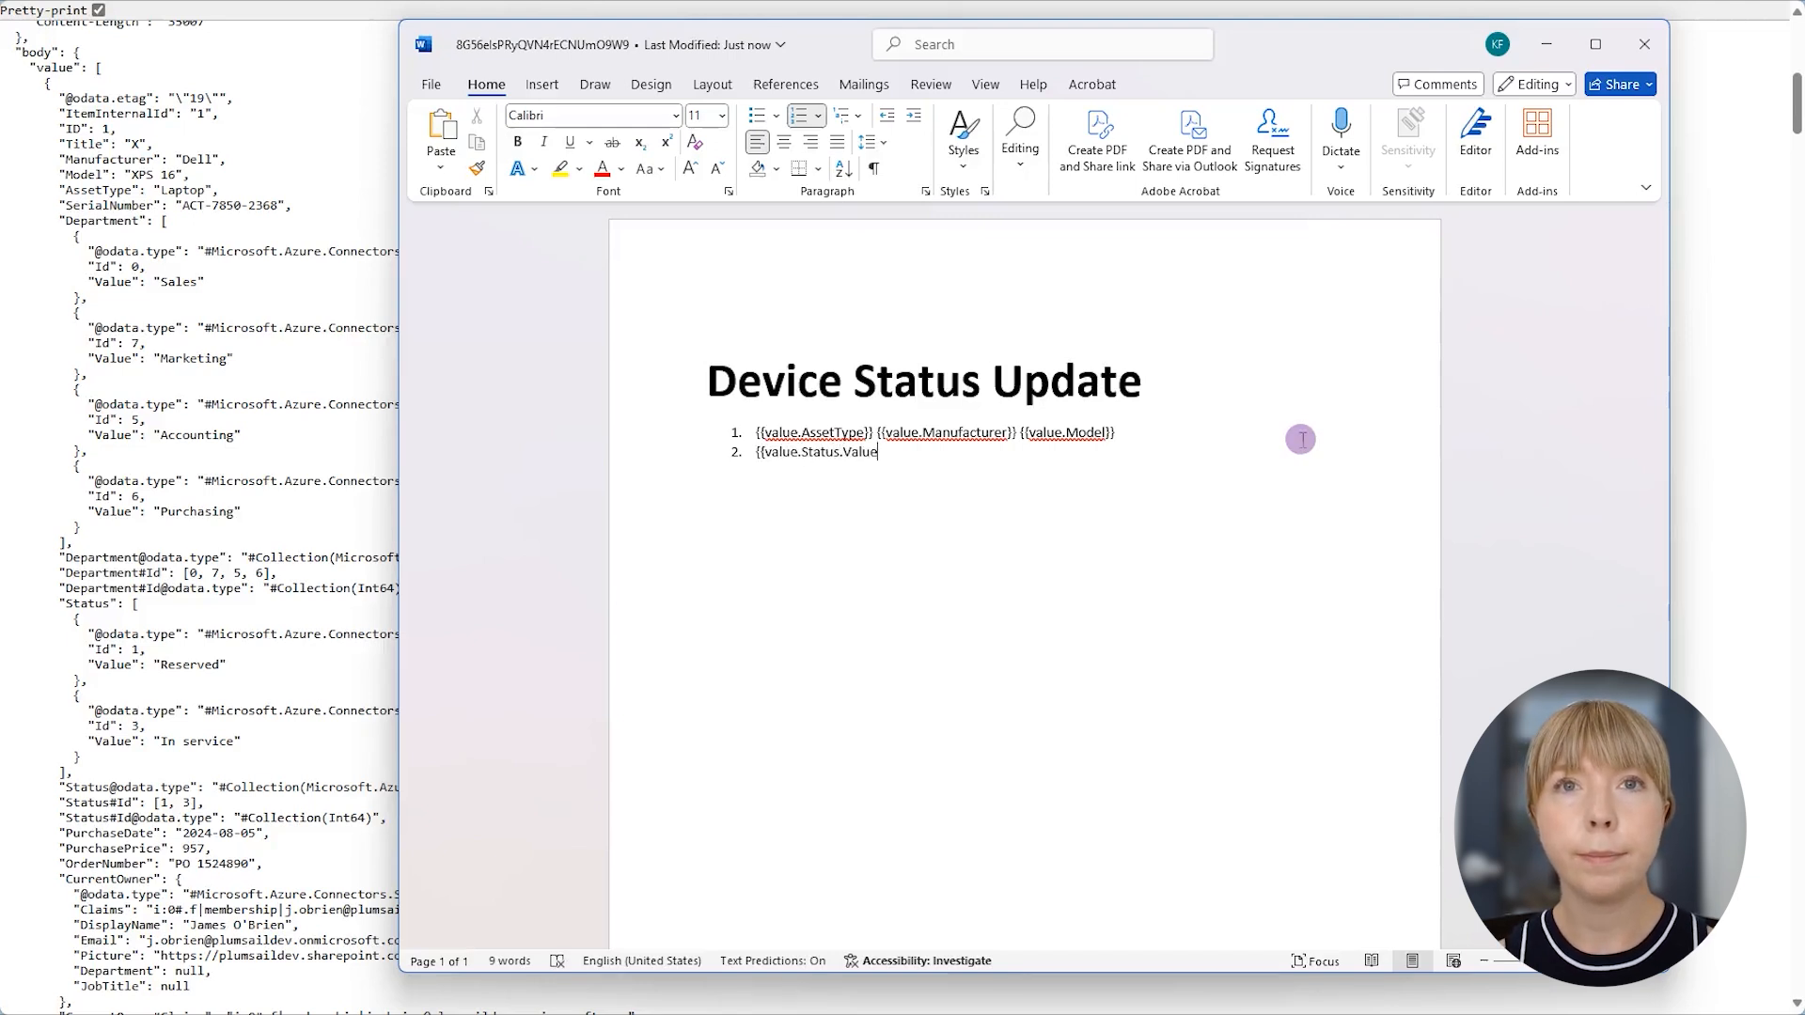
text(}})
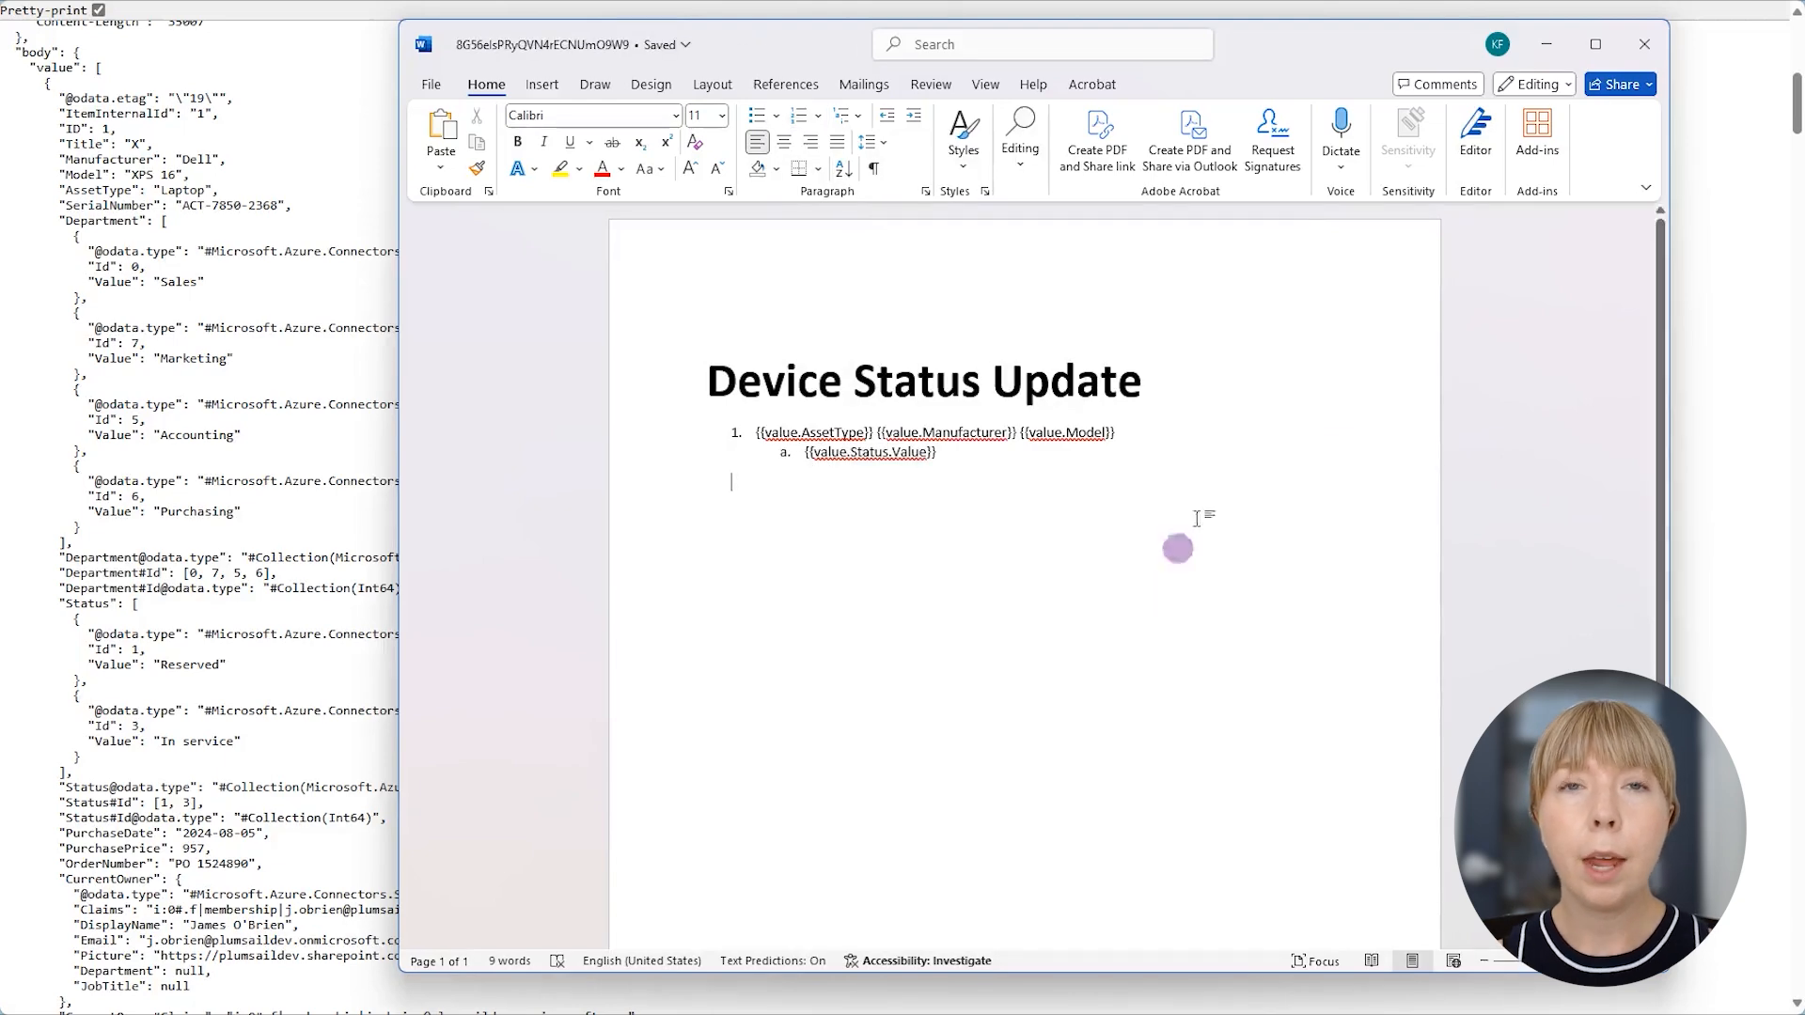
click(1645, 44)
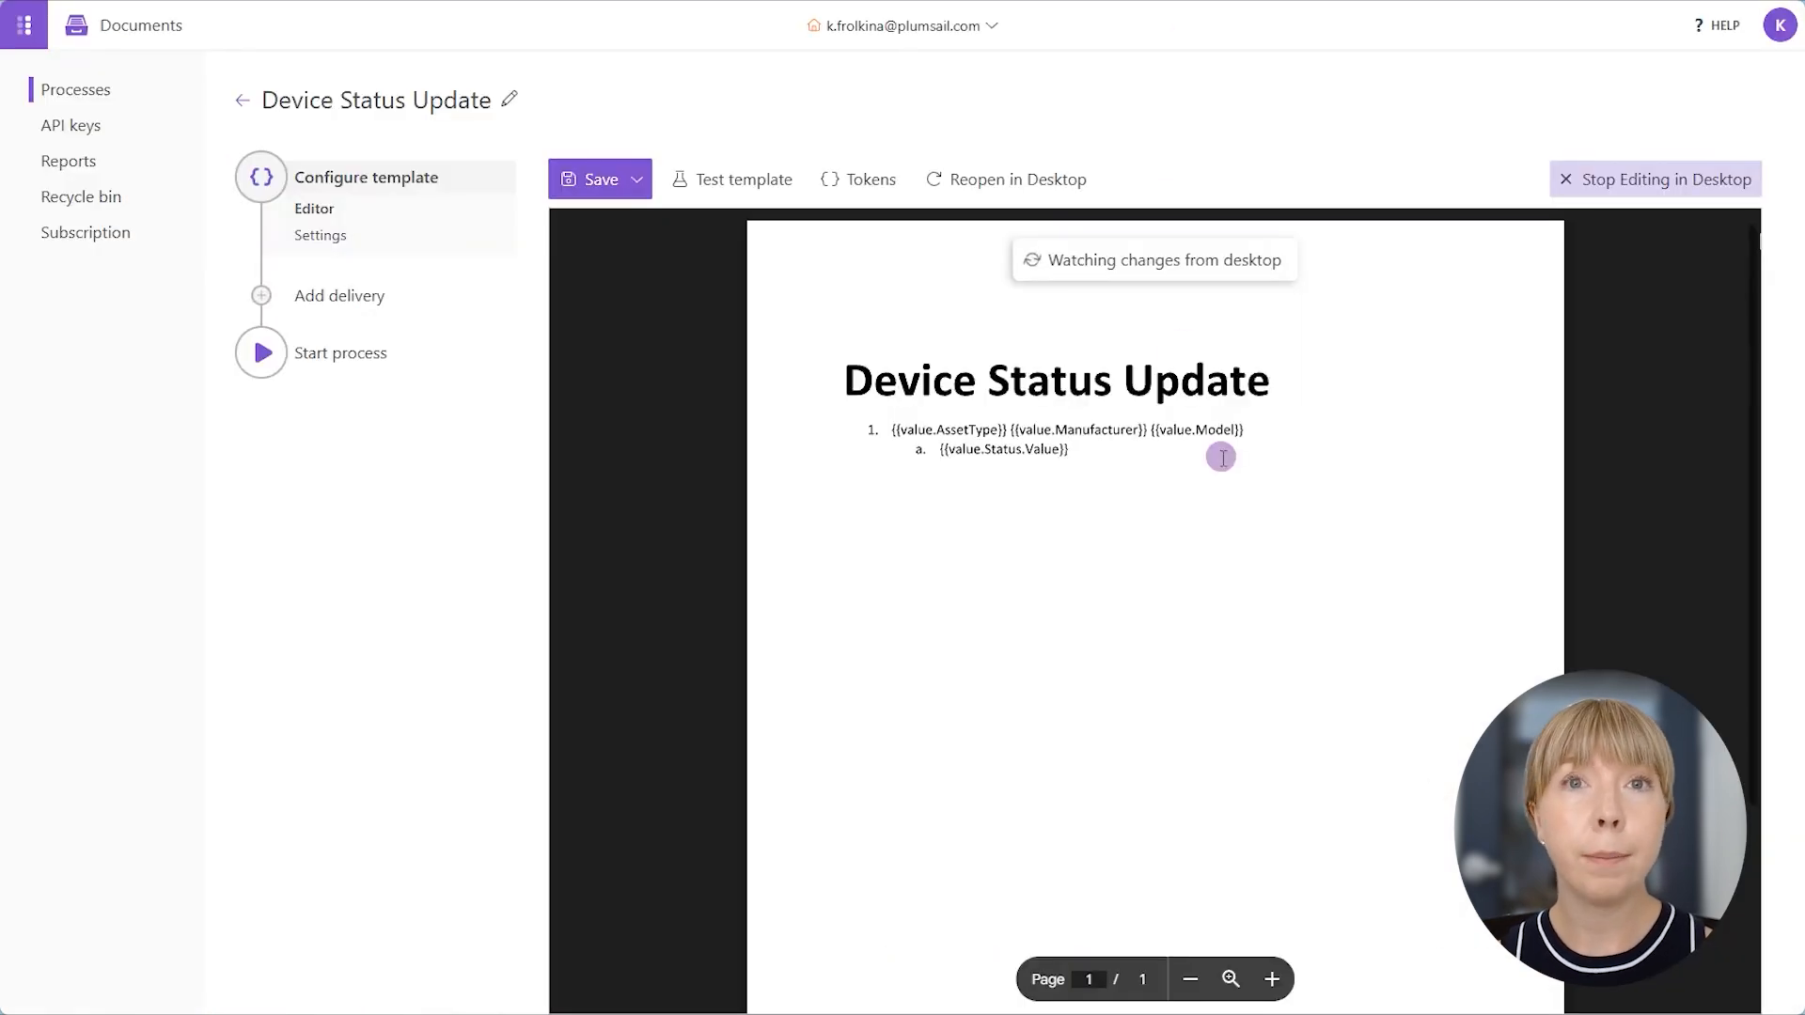
- Save the template changes in Plumsail Documents and set the template mode to Production
click(388, 294)
click(894, 571)
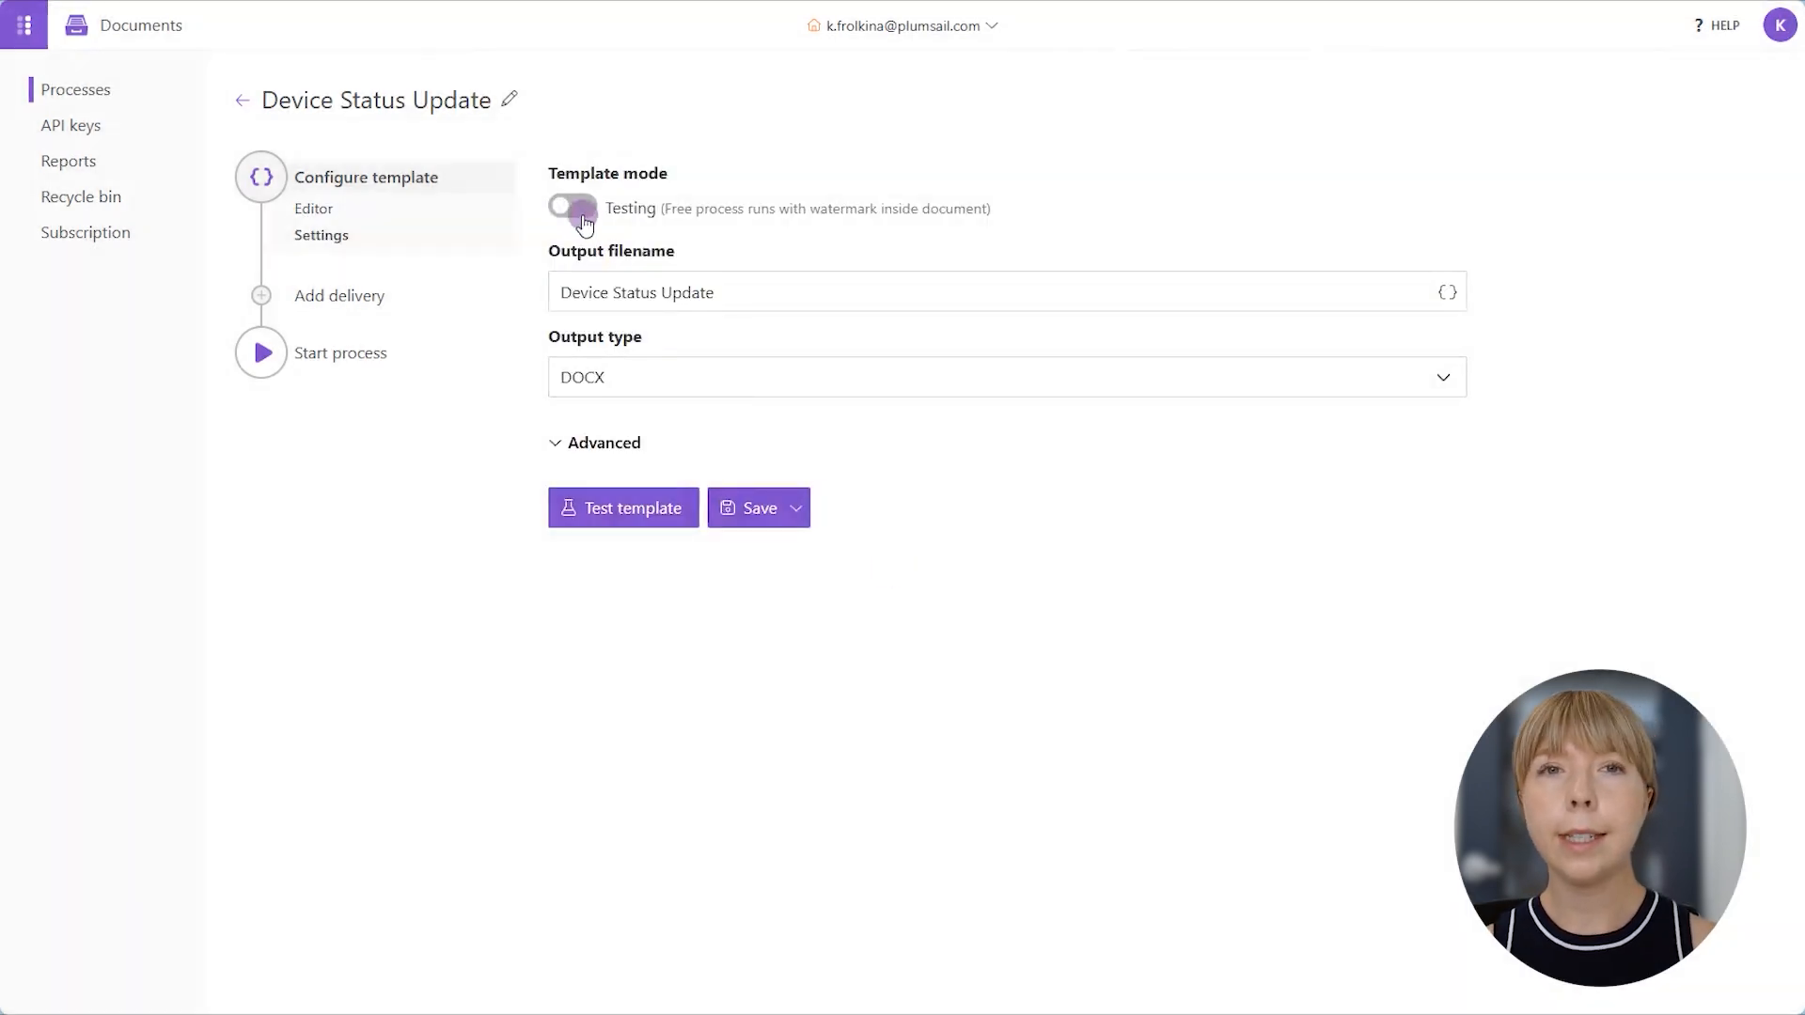
click(579, 208)
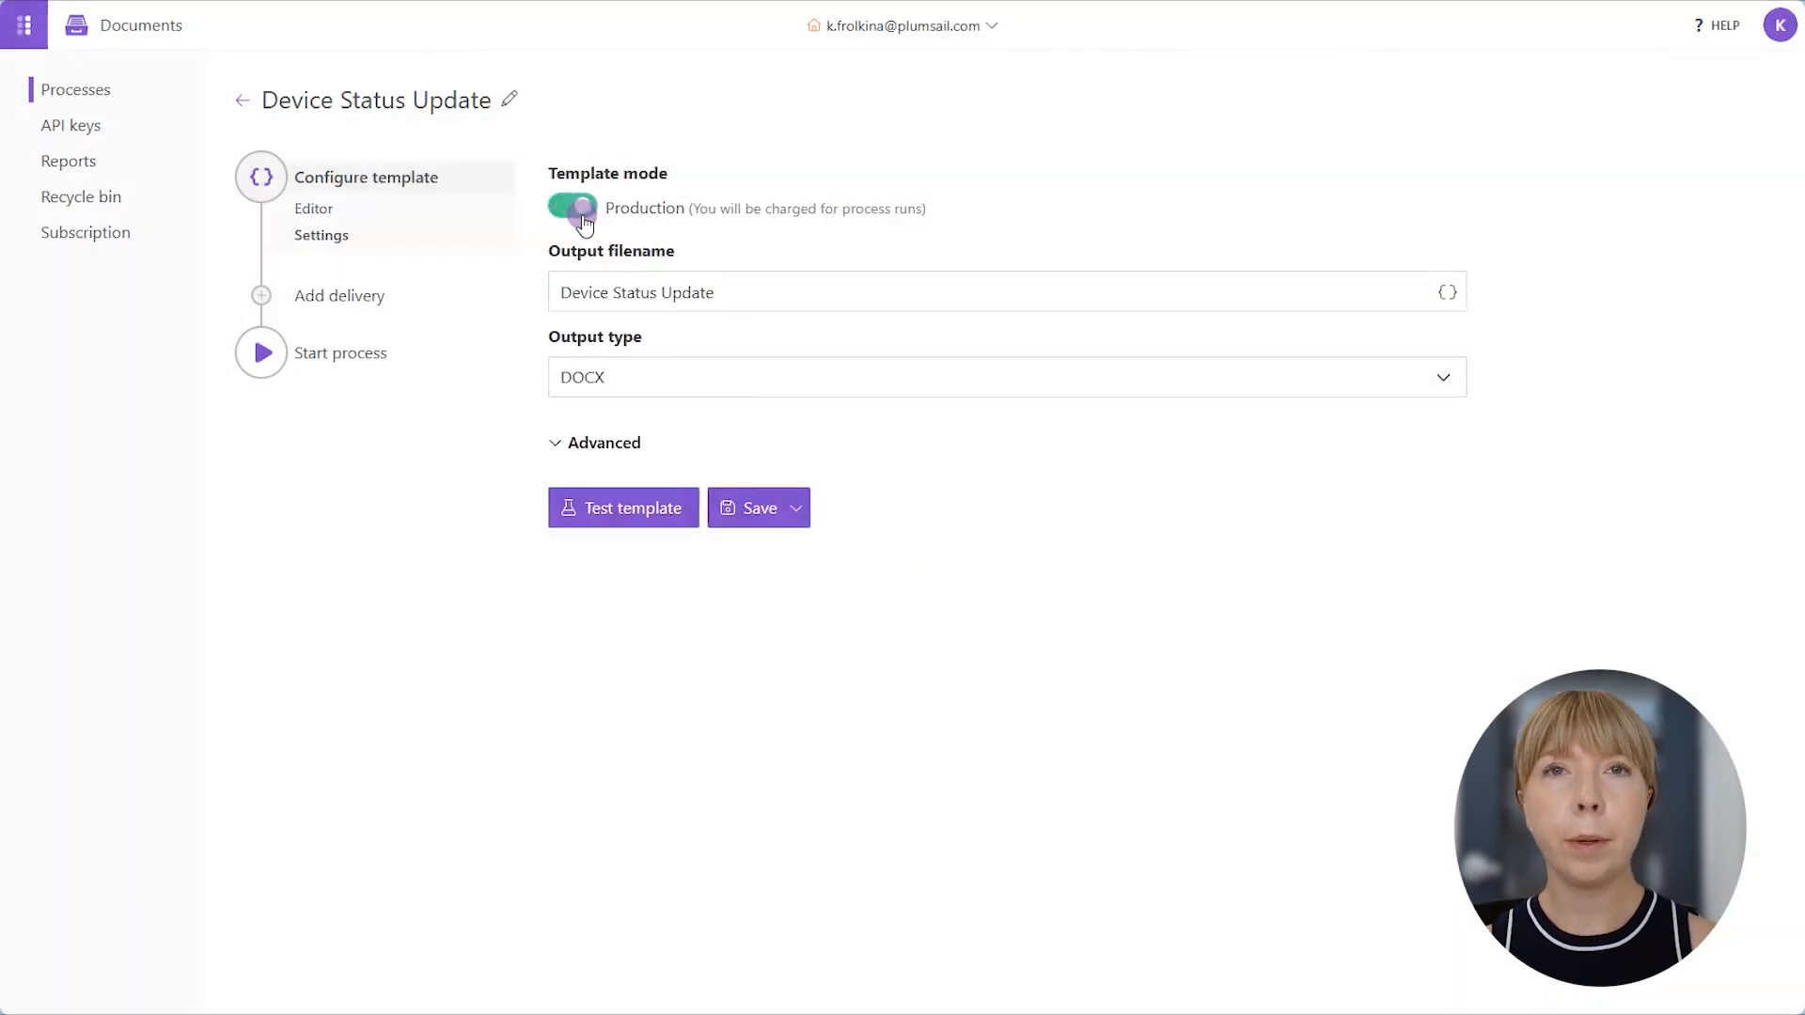
click(760, 290)
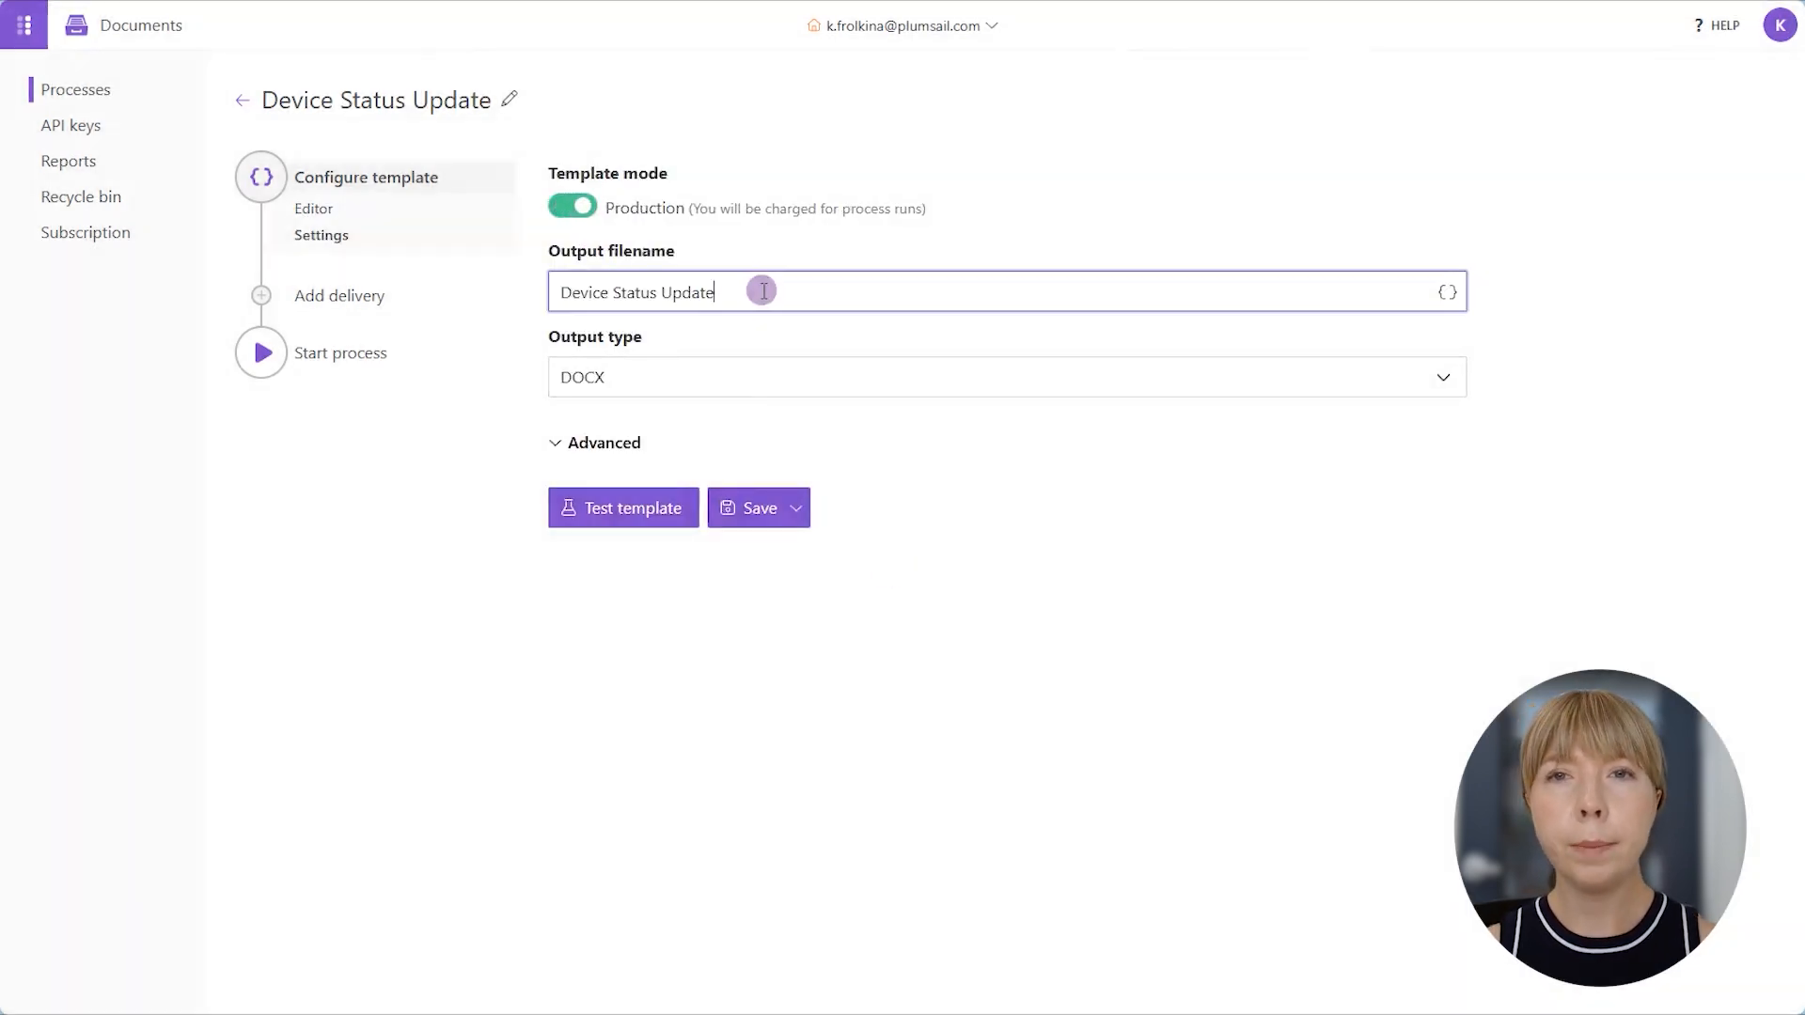
click(1447, 292)
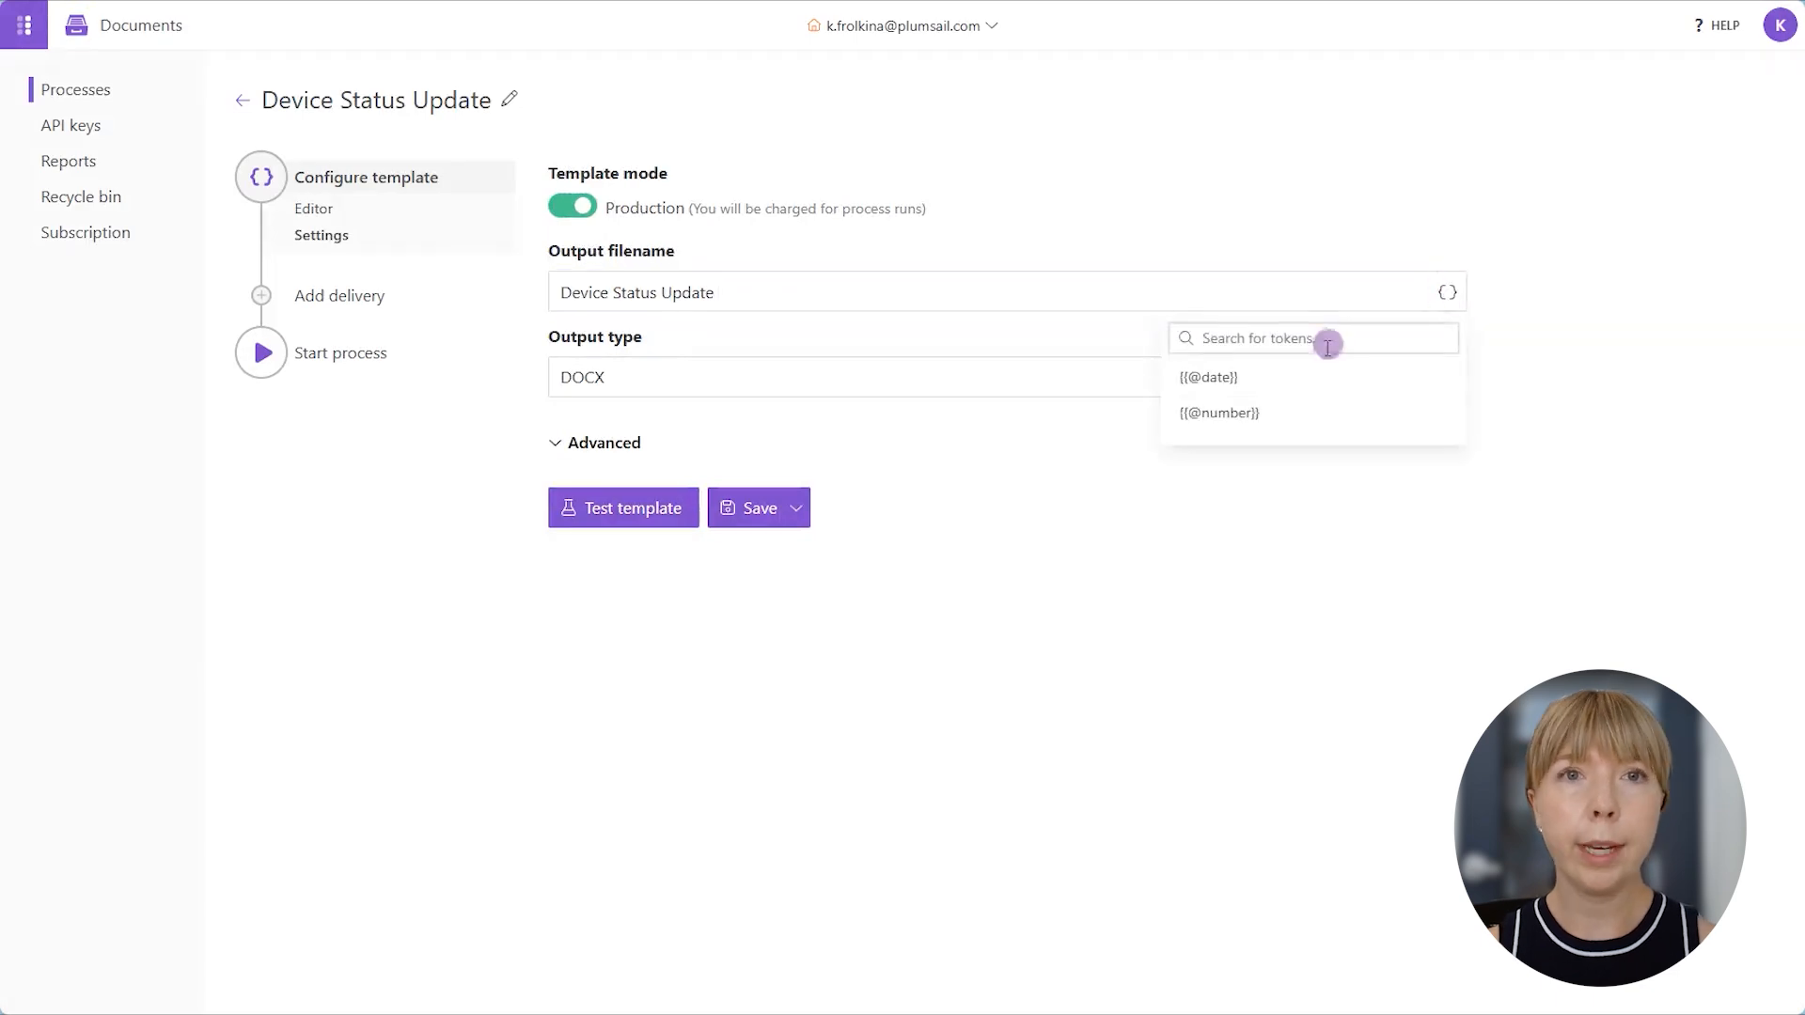
click(1312, 378)
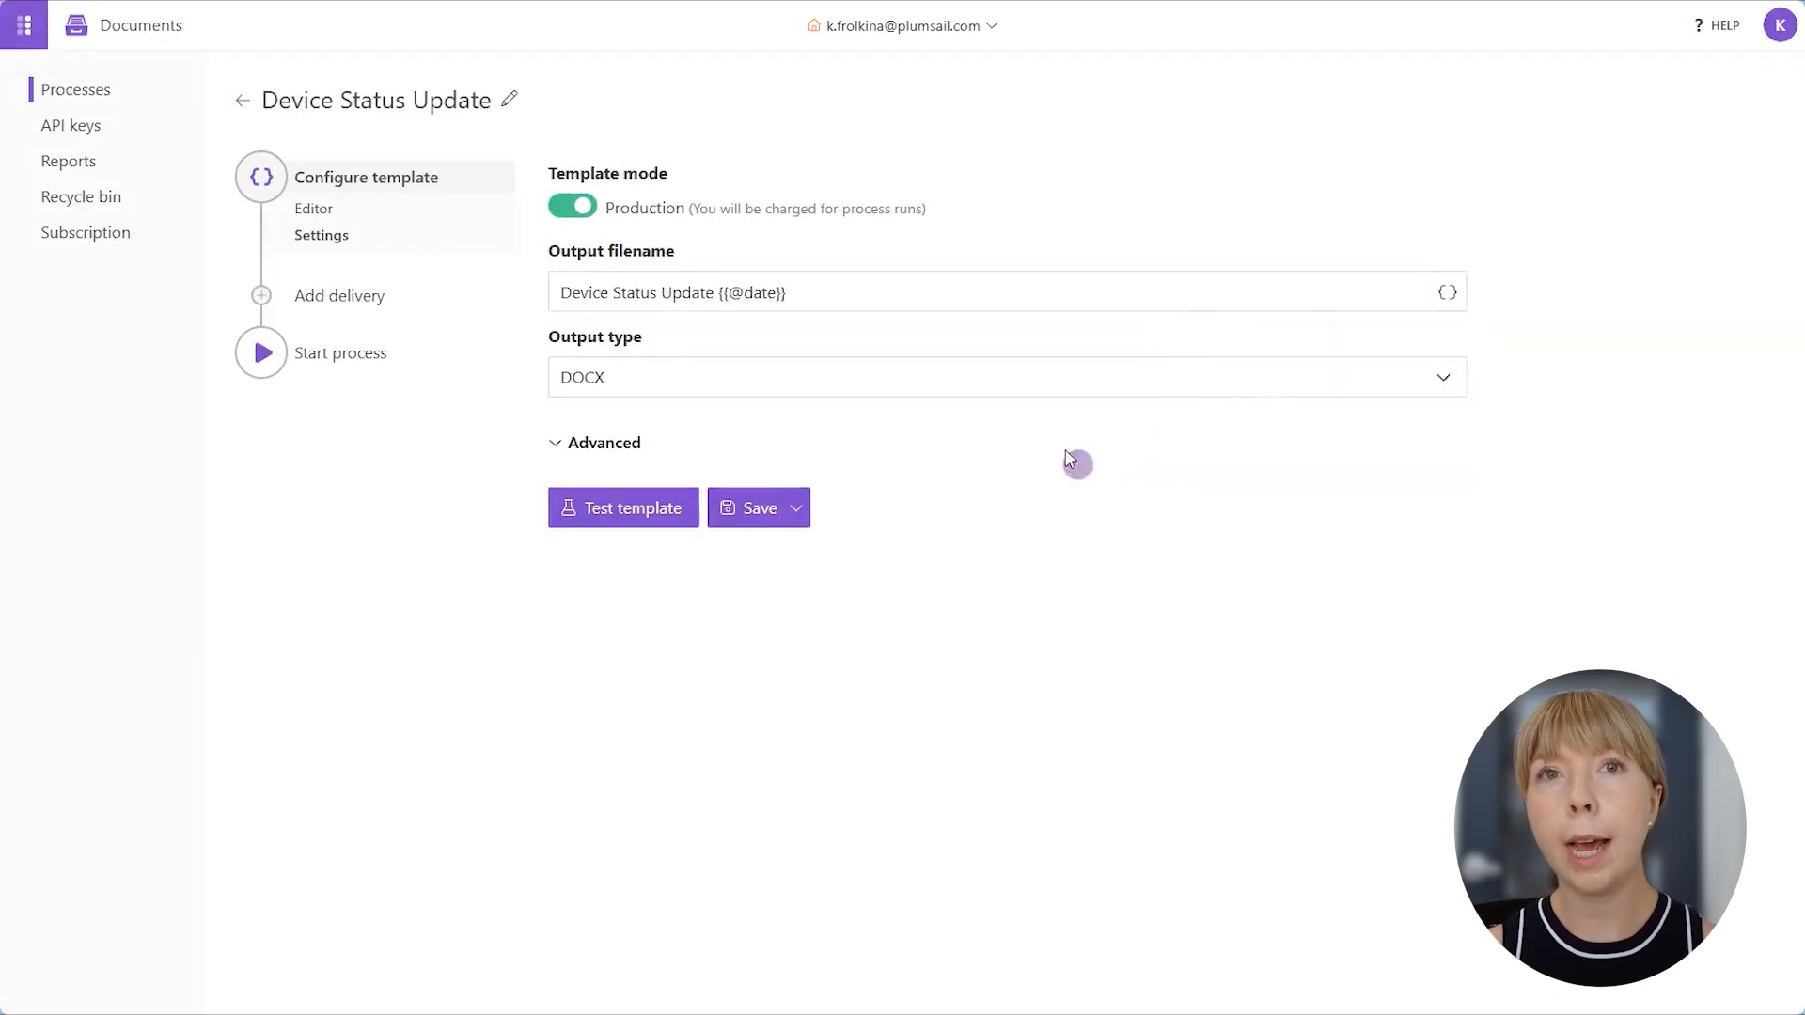
click(1021, 395)
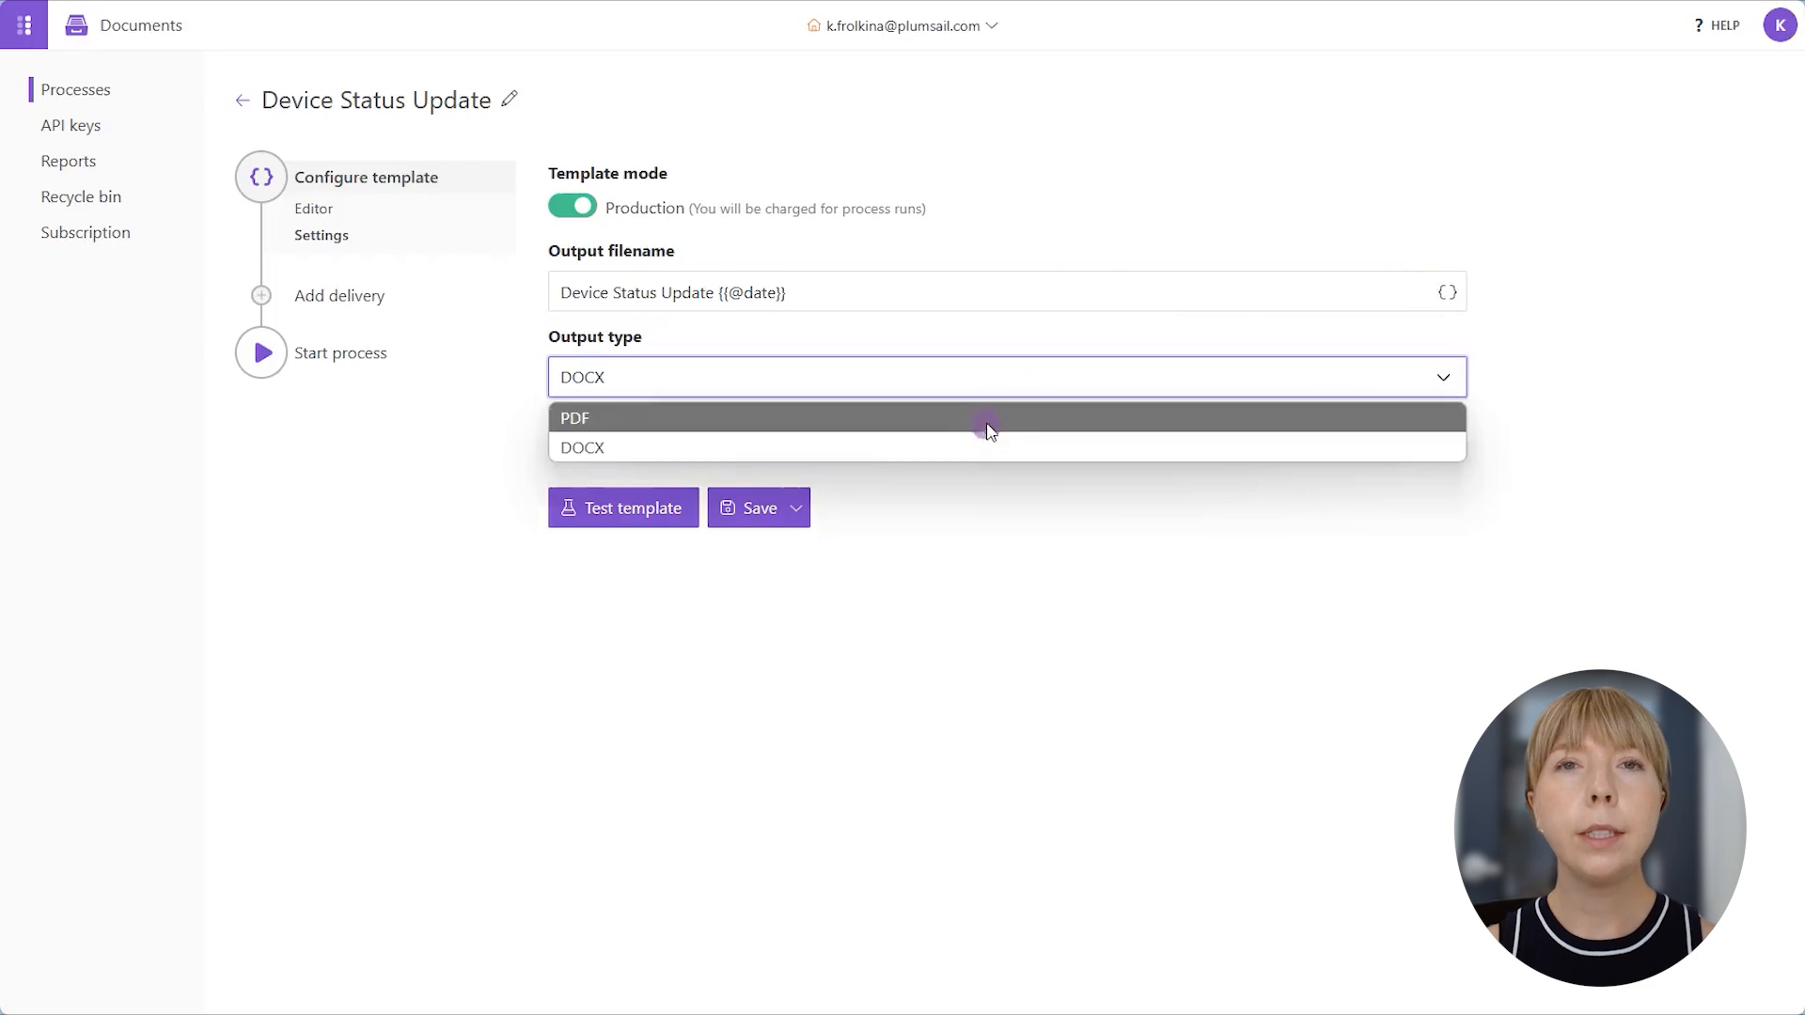
click(985, 421)
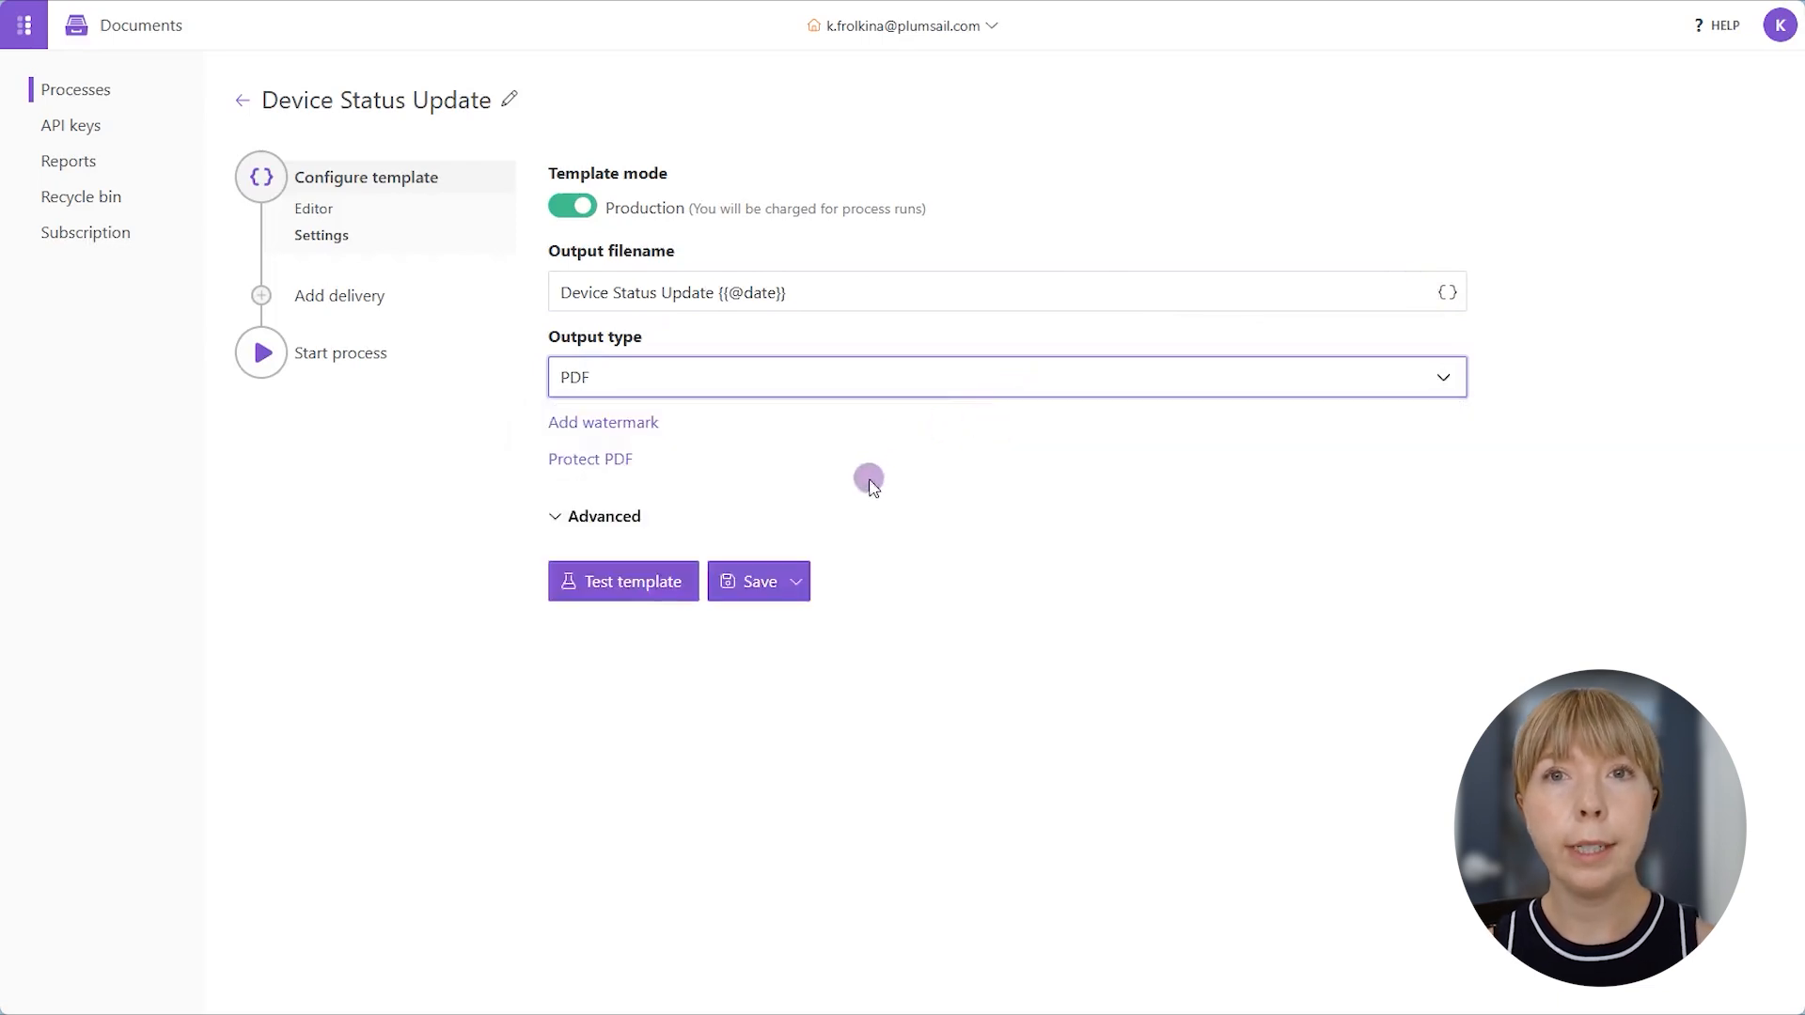
- Save the settings and add a SharePoint delivery to the TeamSupport Shared Documents library, folder Device Status Update
click(795, 583)
click(799, 616)
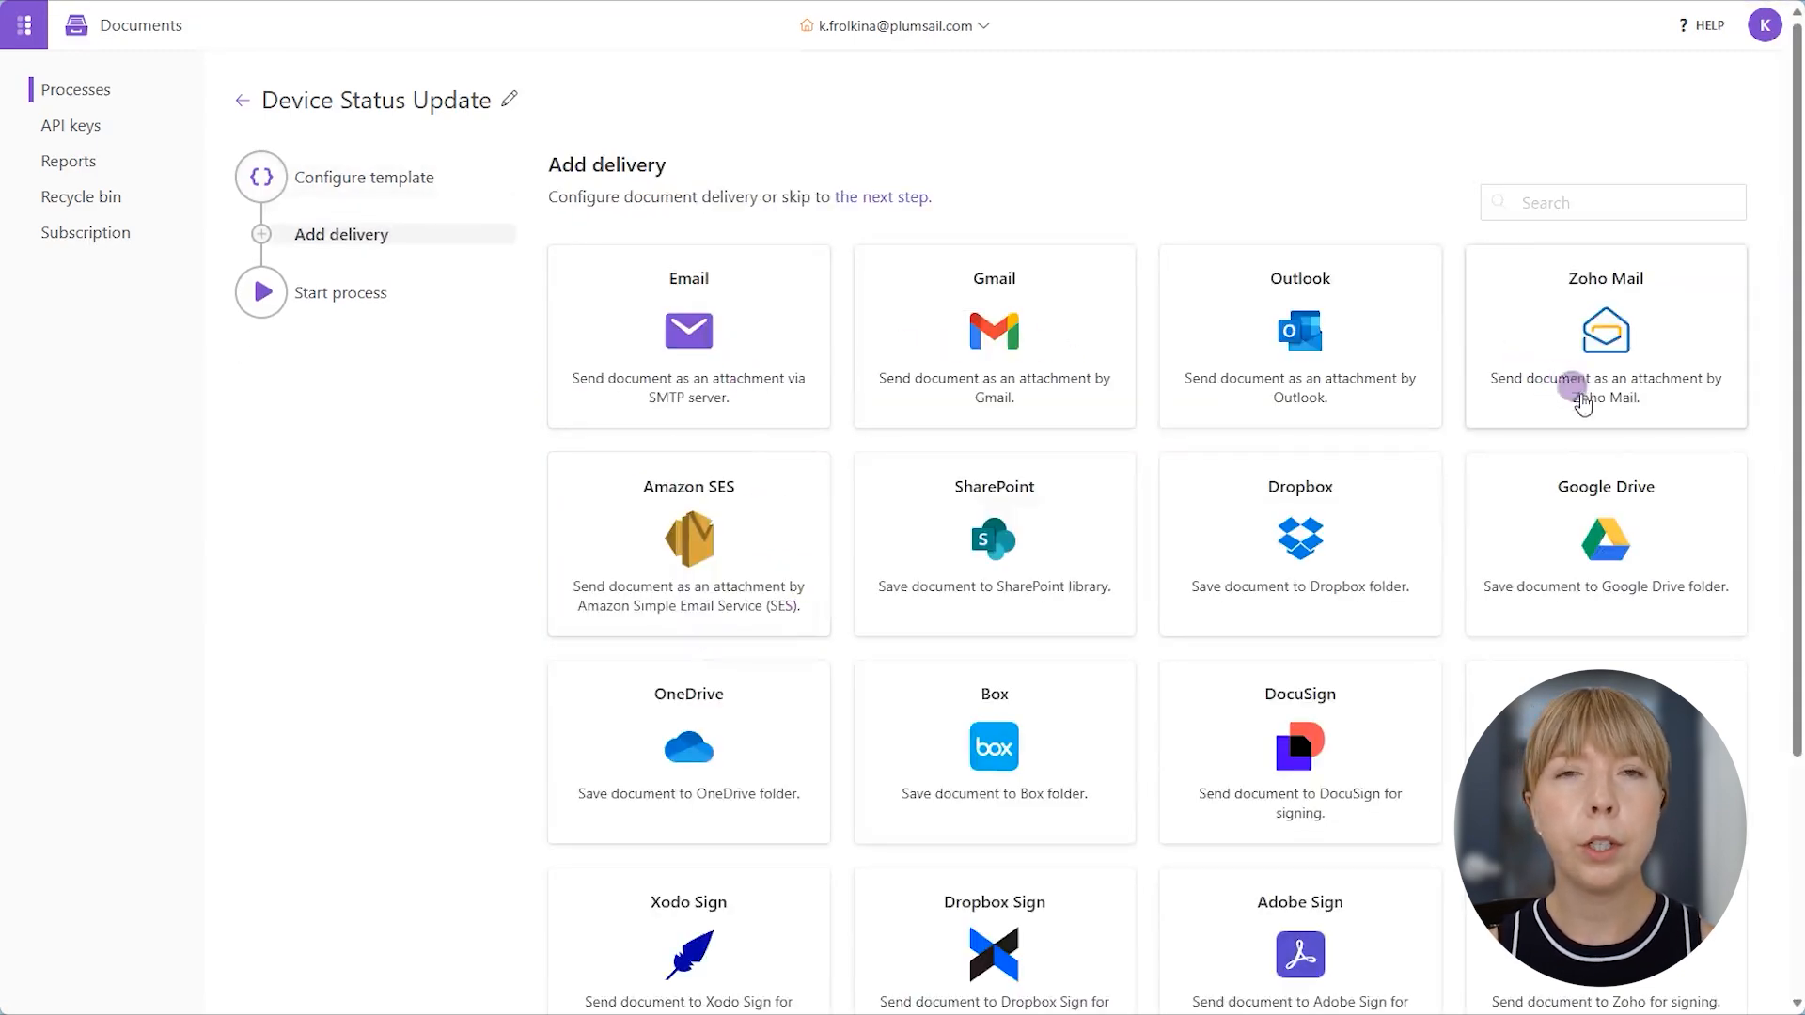
click(875, 572)
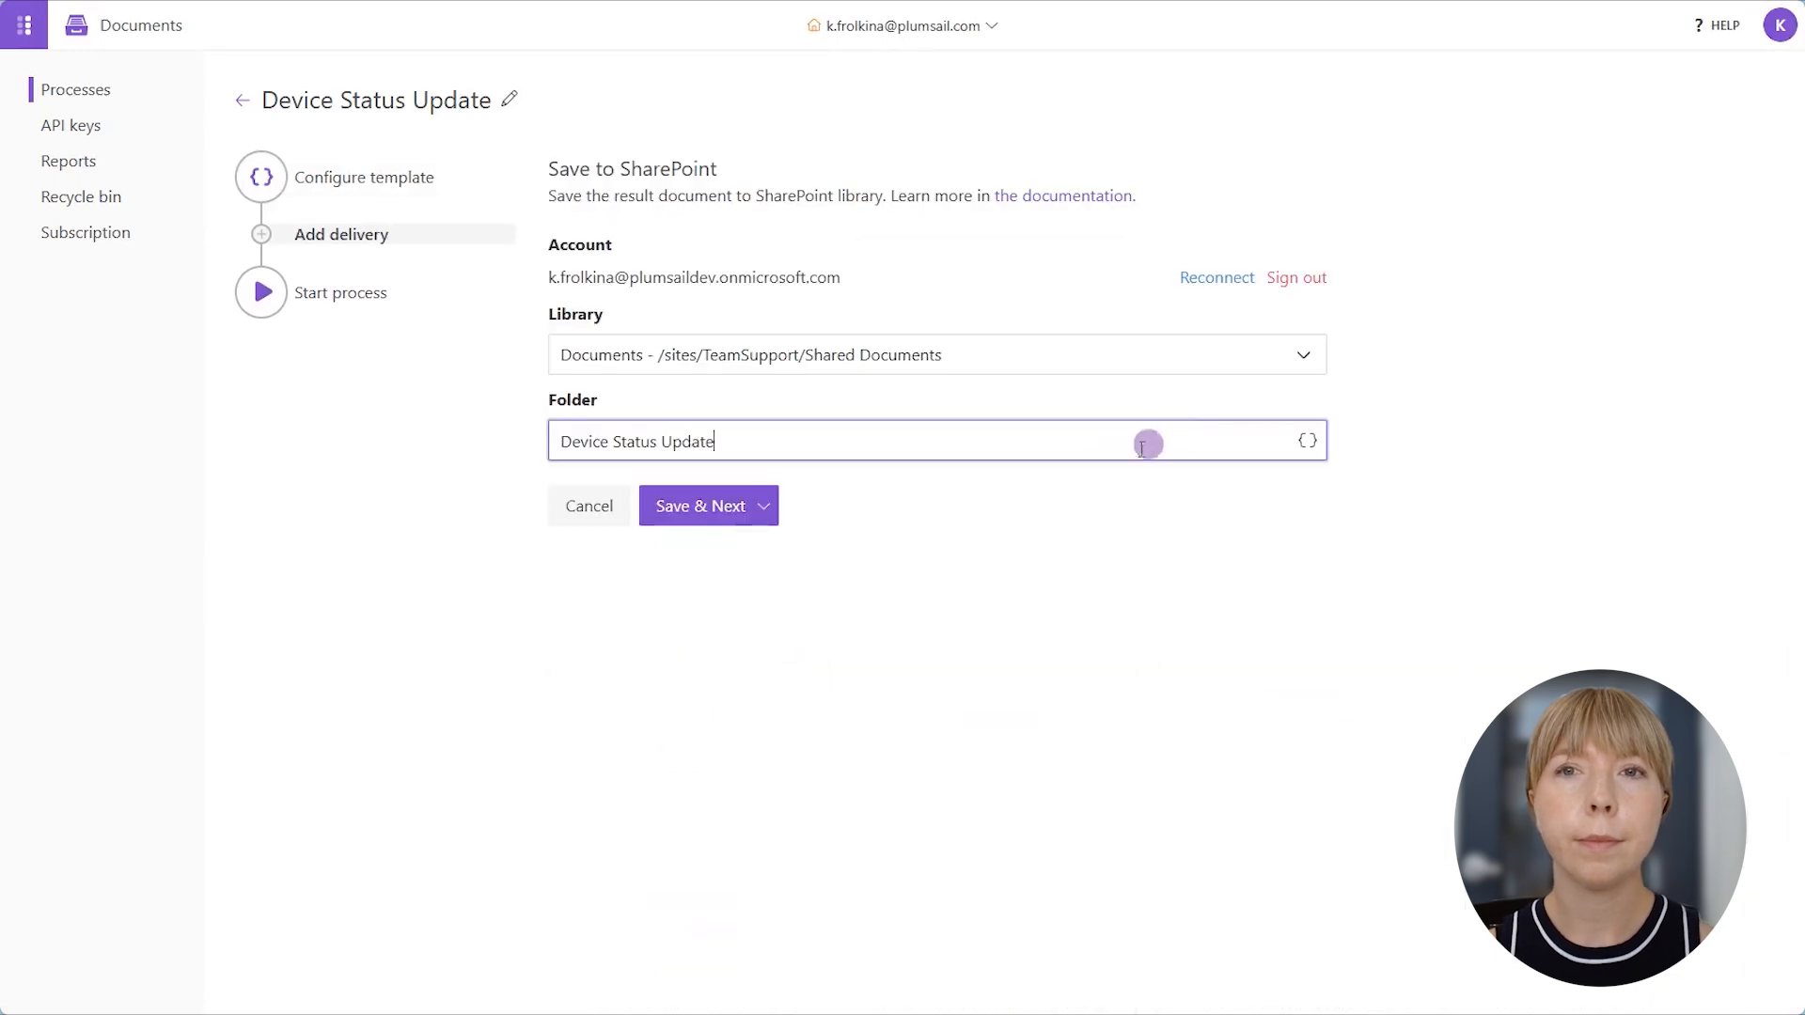
click(721, 507)
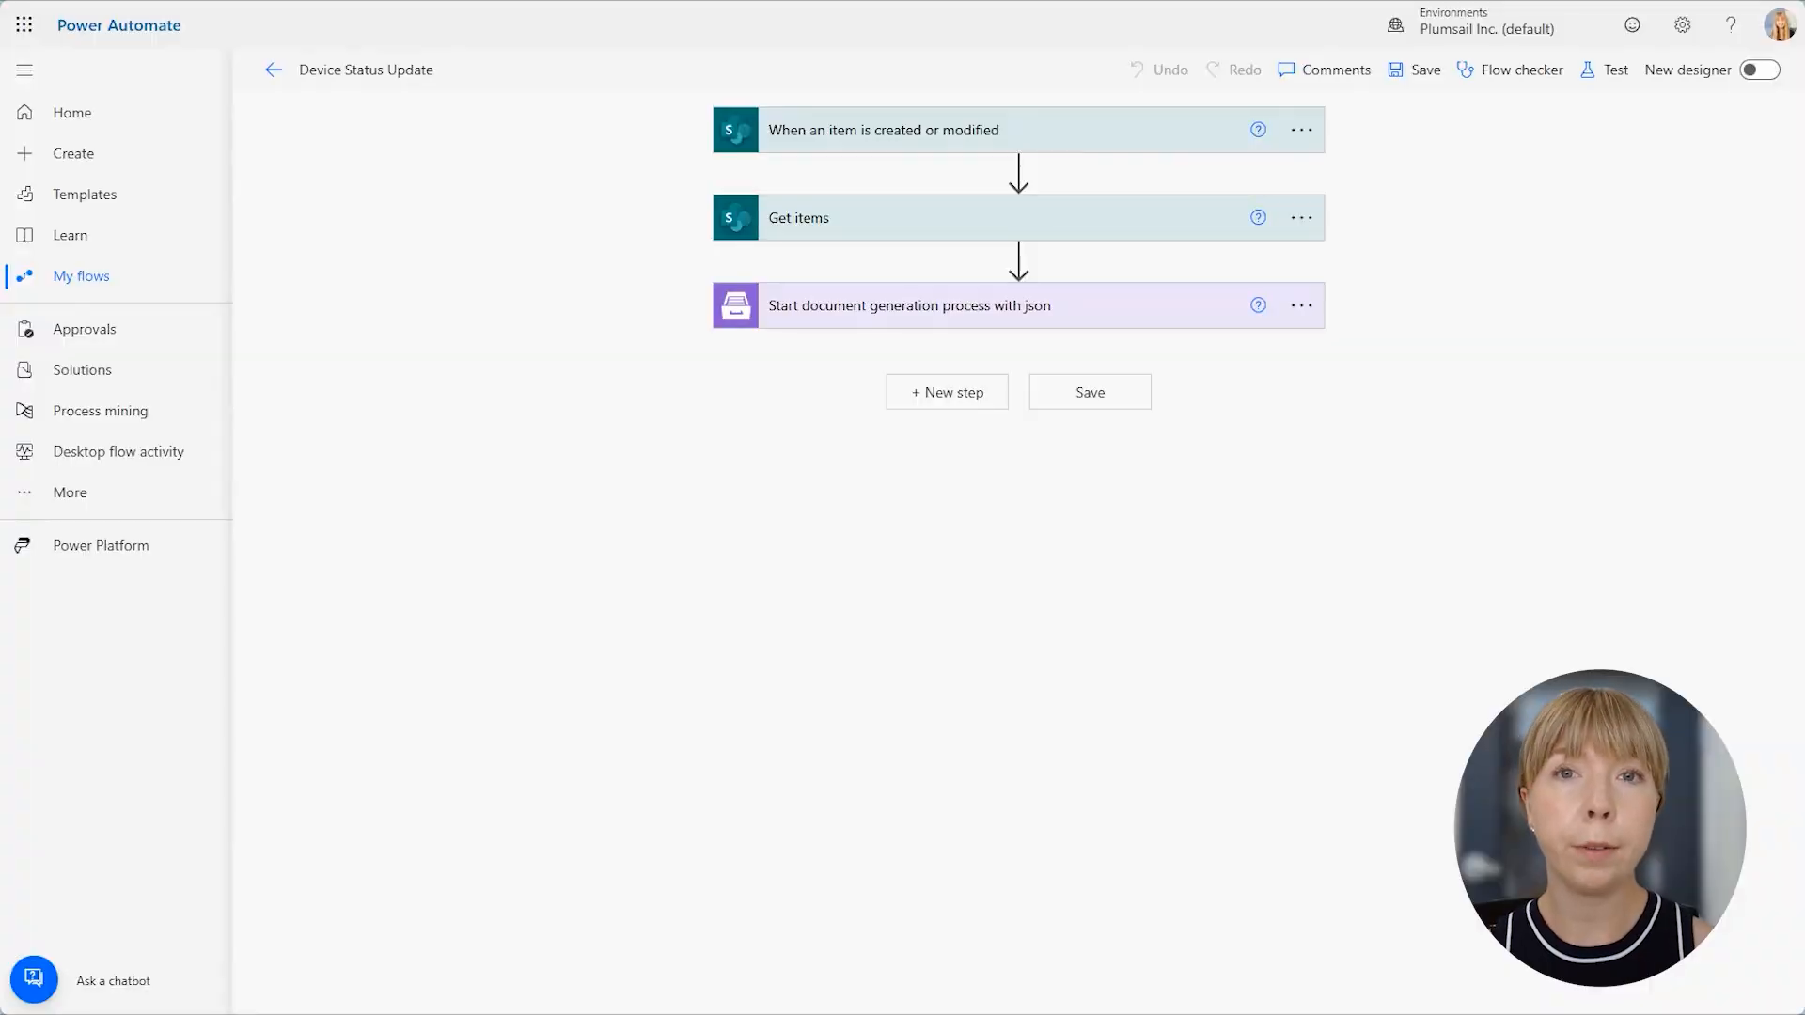
- Review the trigger, Get items and document generation settings of the Device Status Update flow in Power Automate against the template
click(888, 139)
click(943, 352)
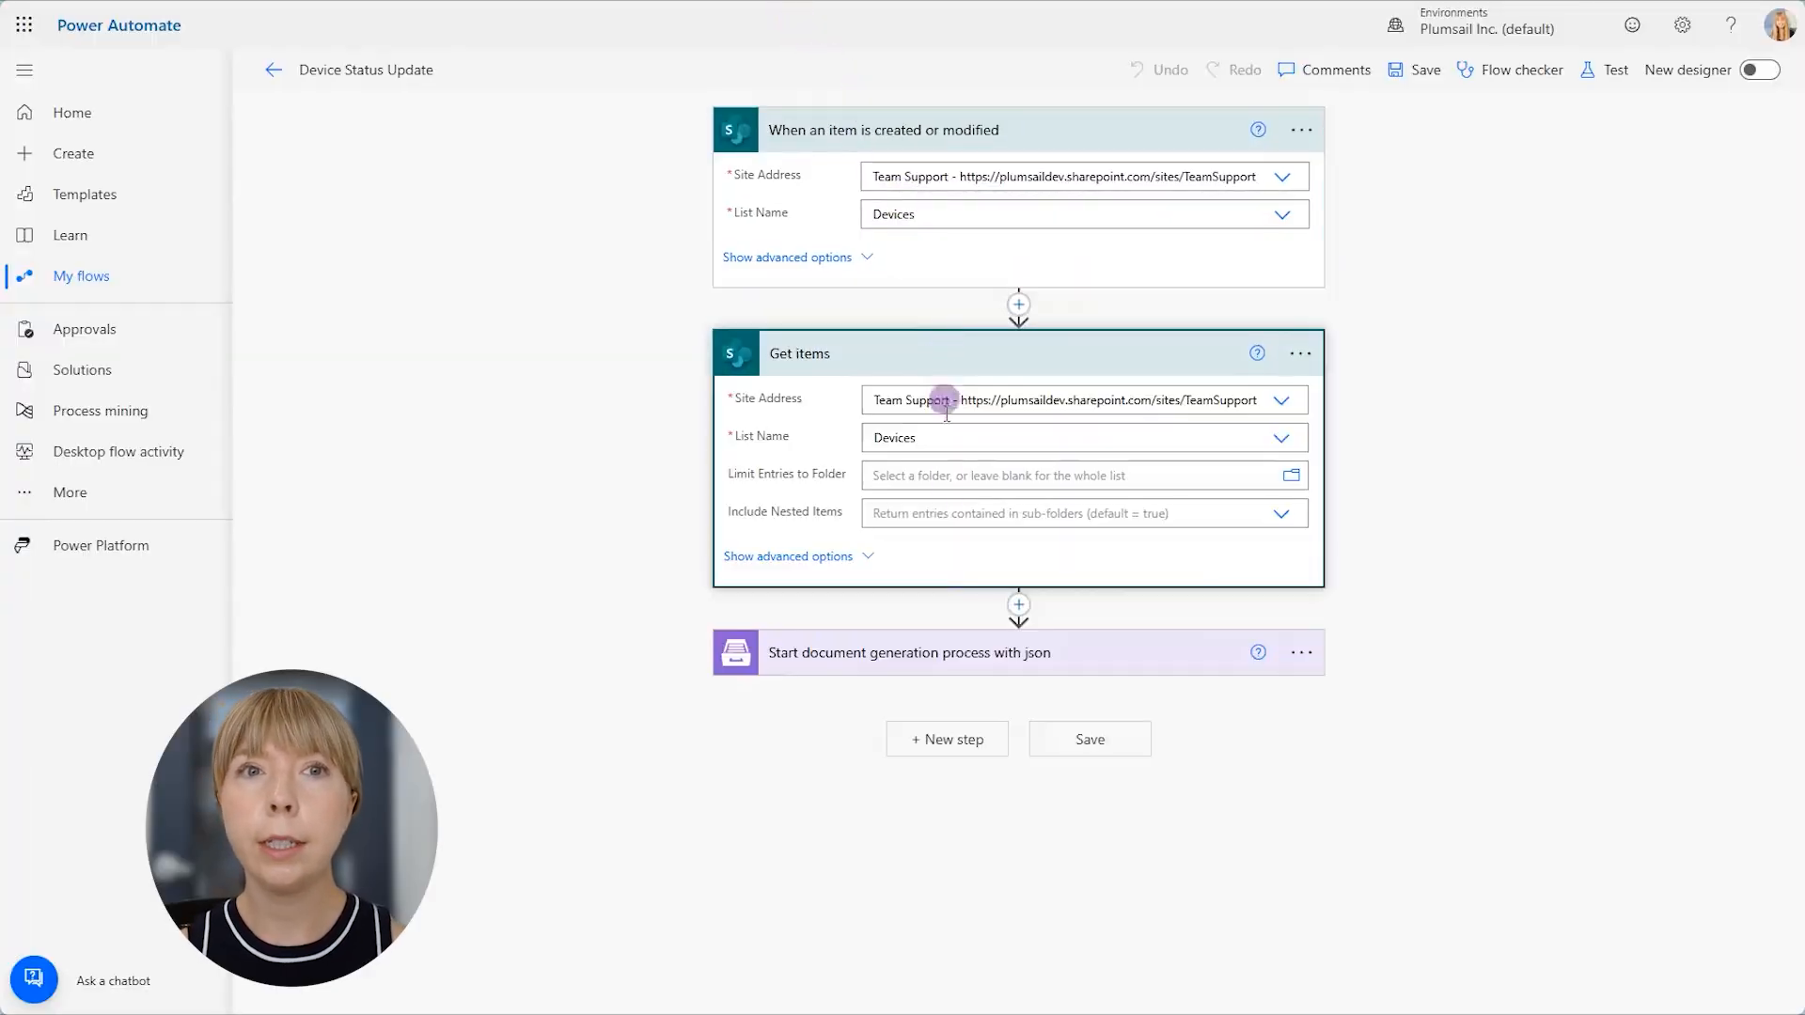
click(979, 649)
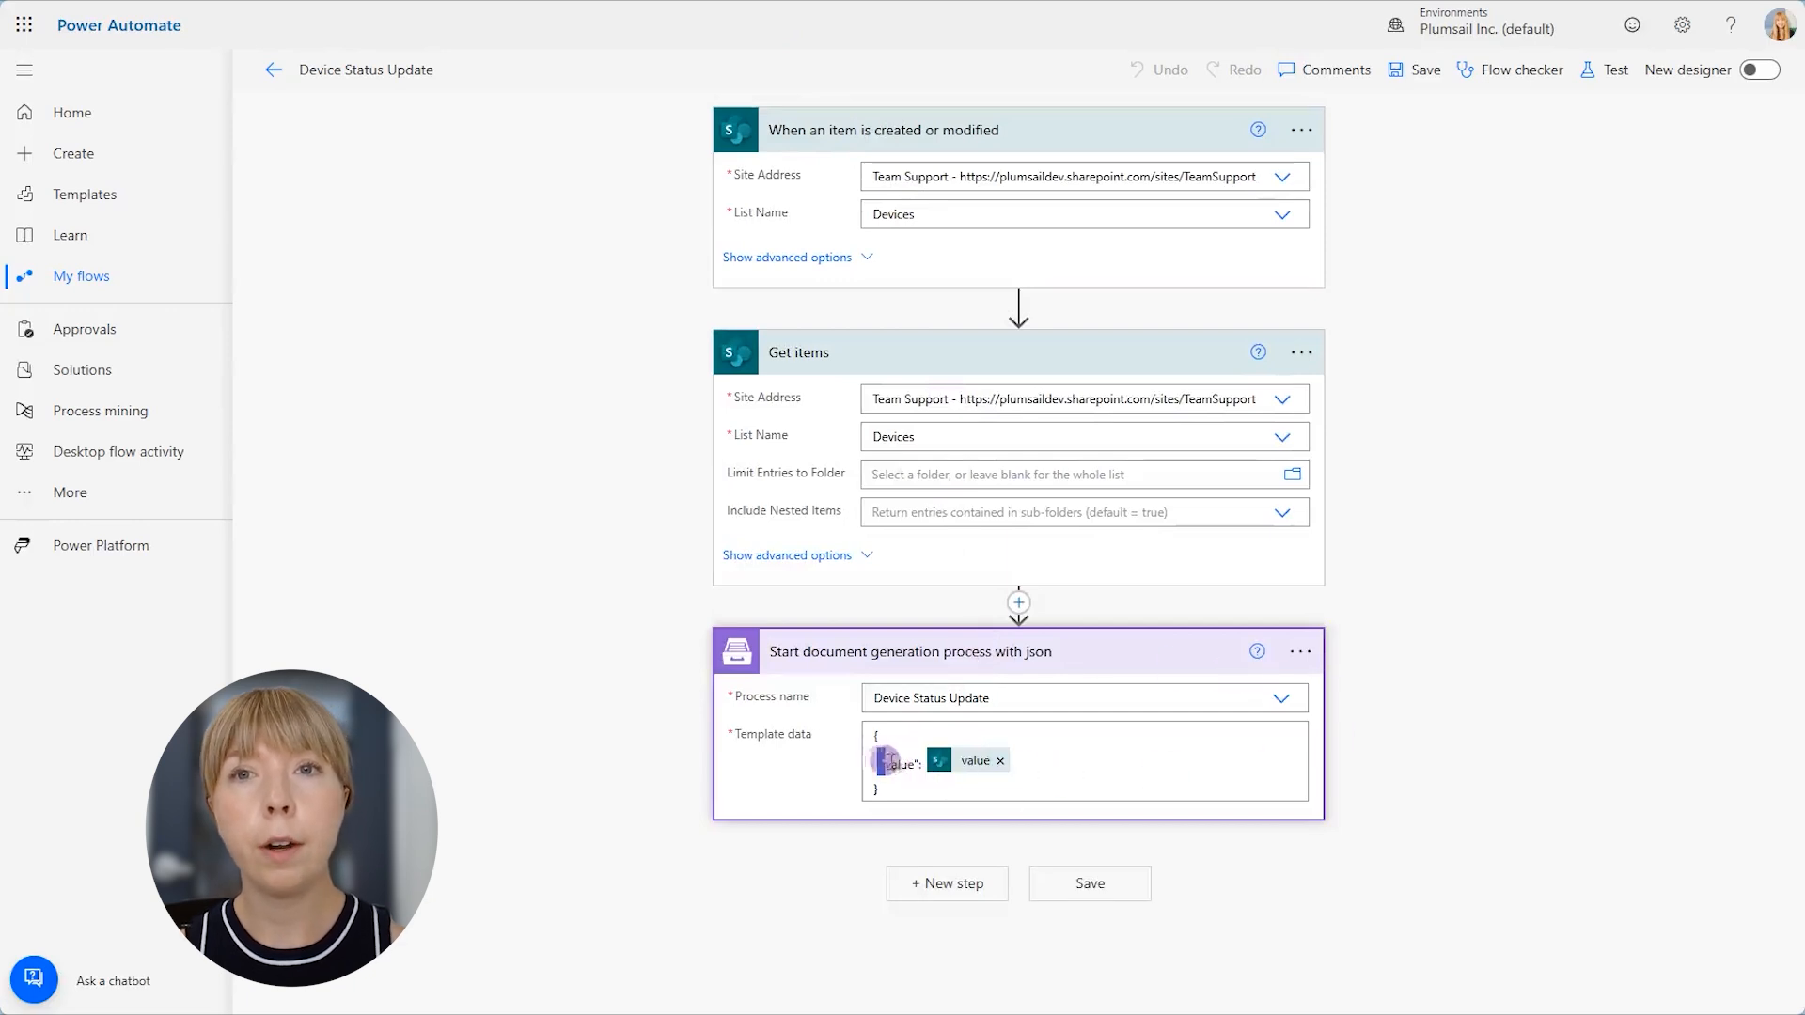
click(927, 777)
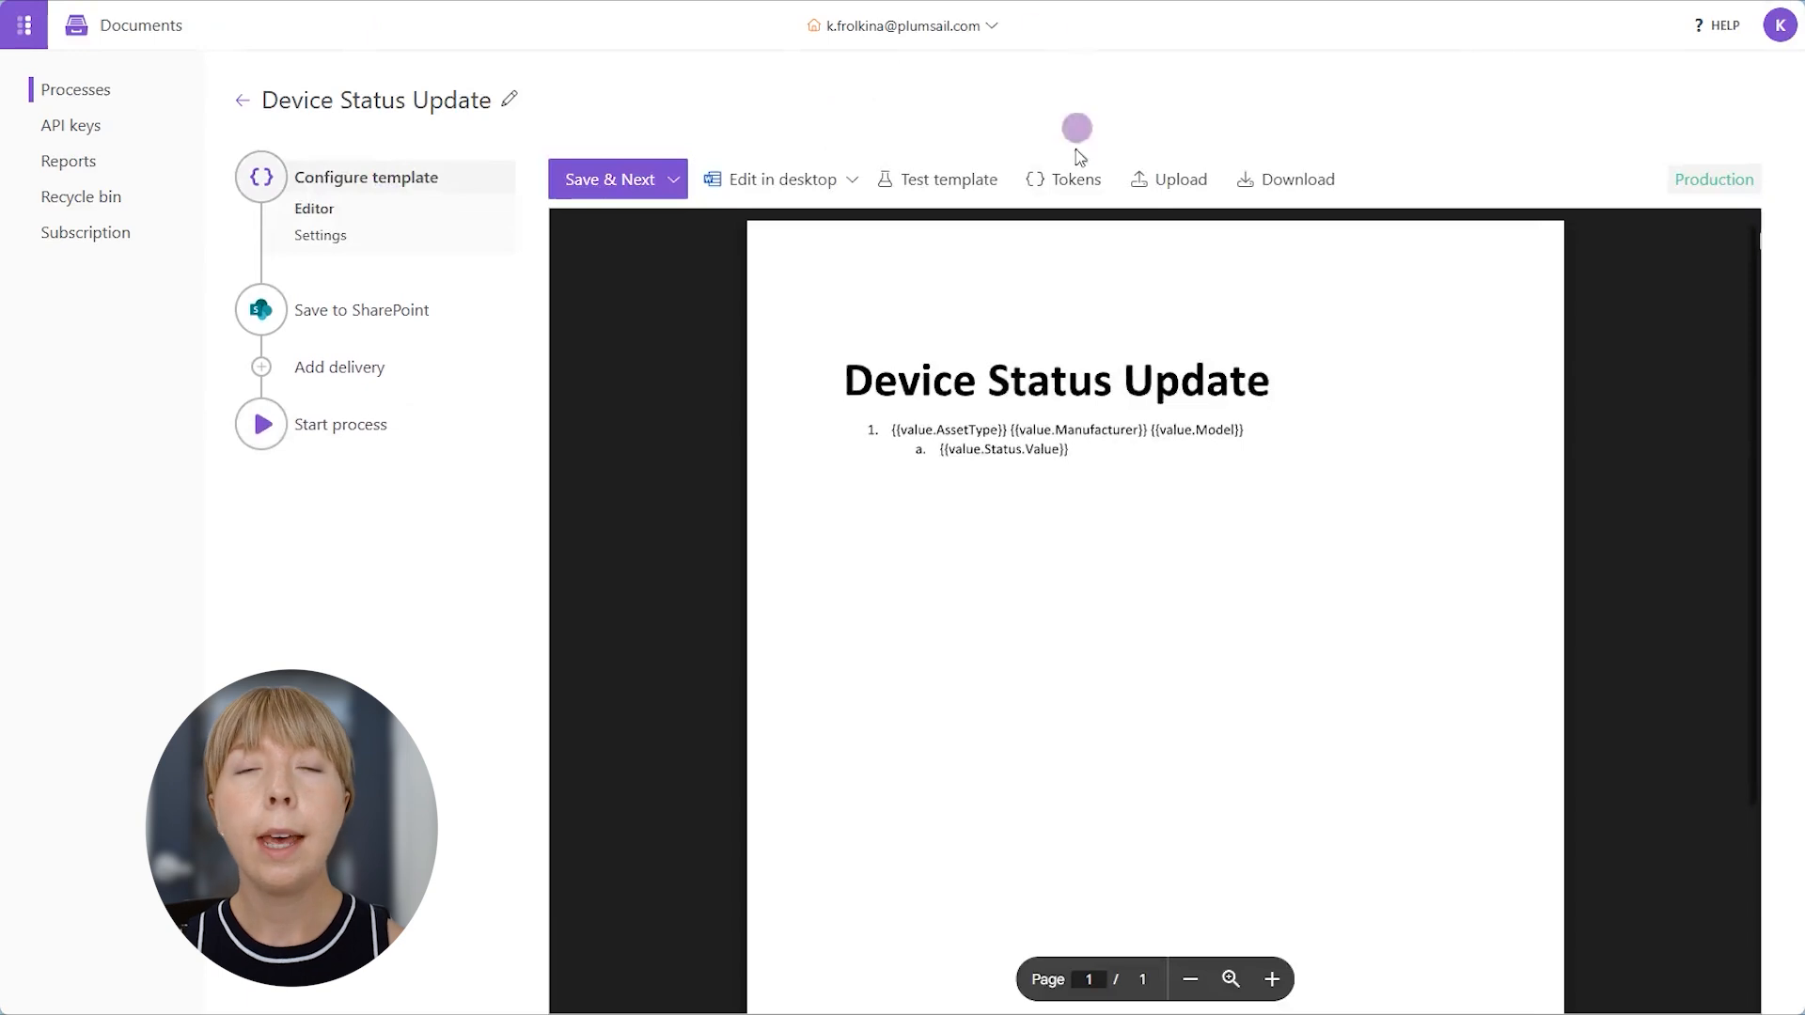
mouse_move(1011, 389)
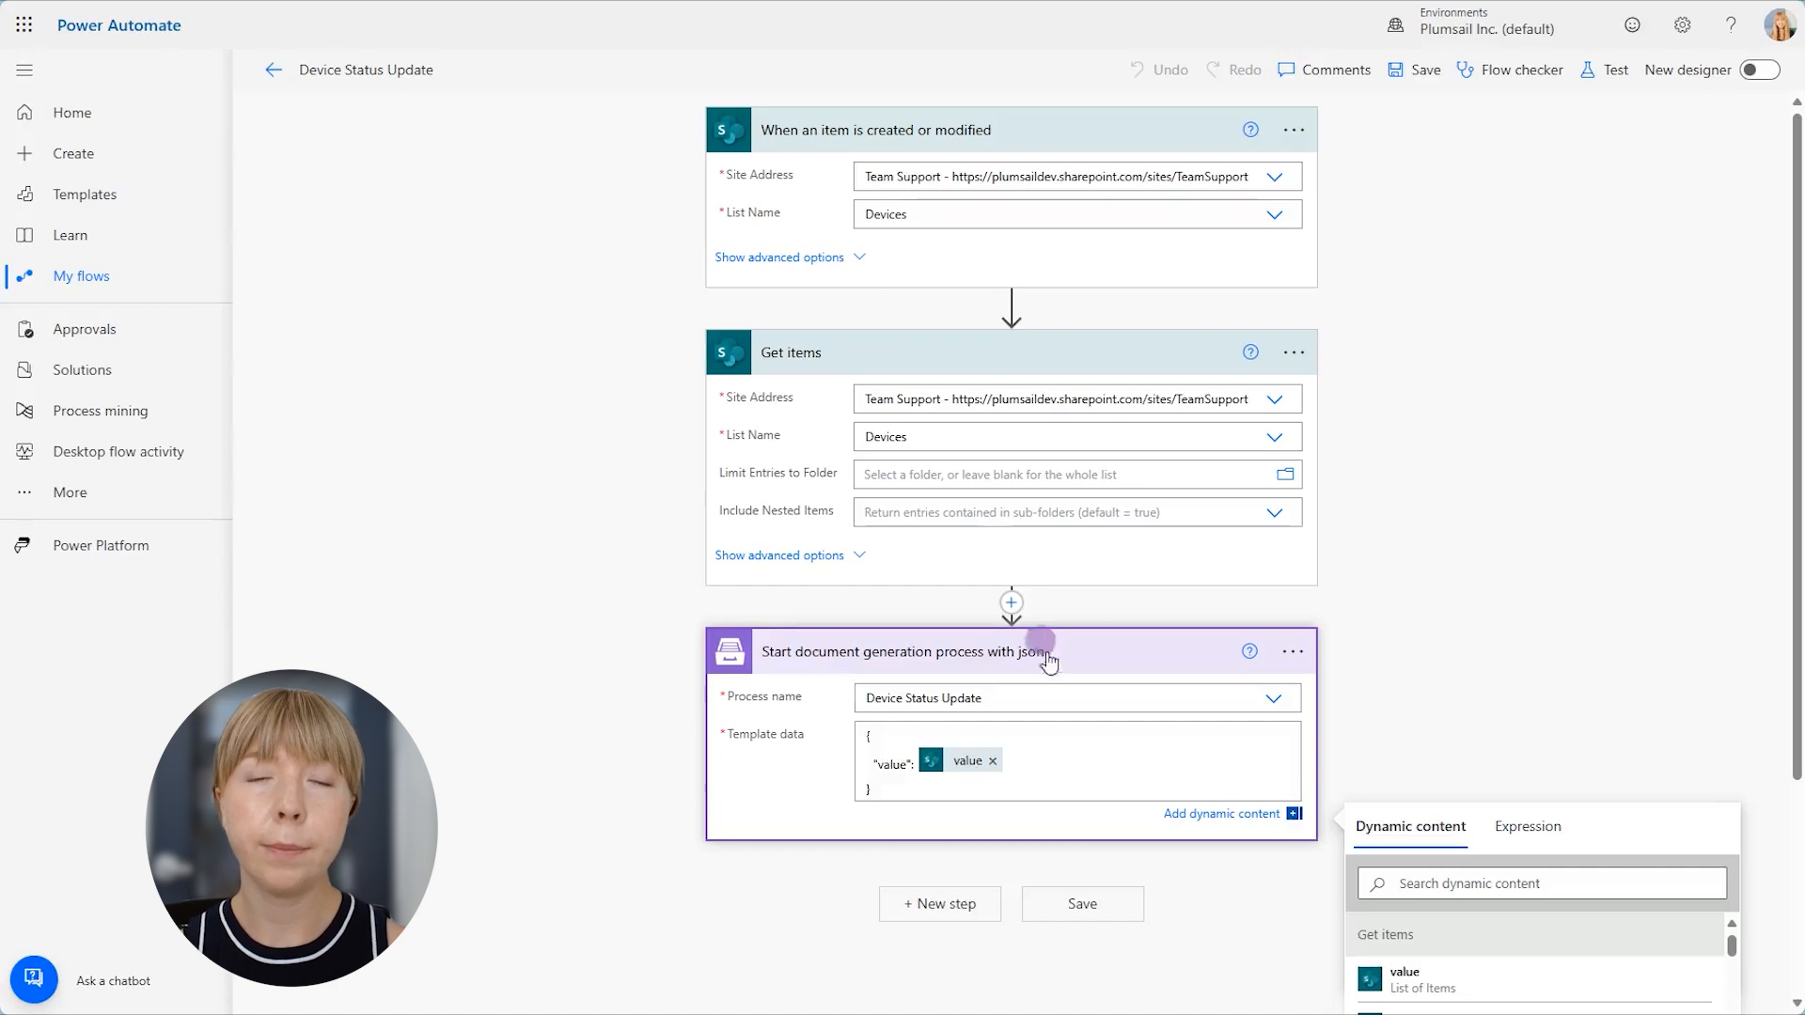
scroll(1081, 705, down, 1)
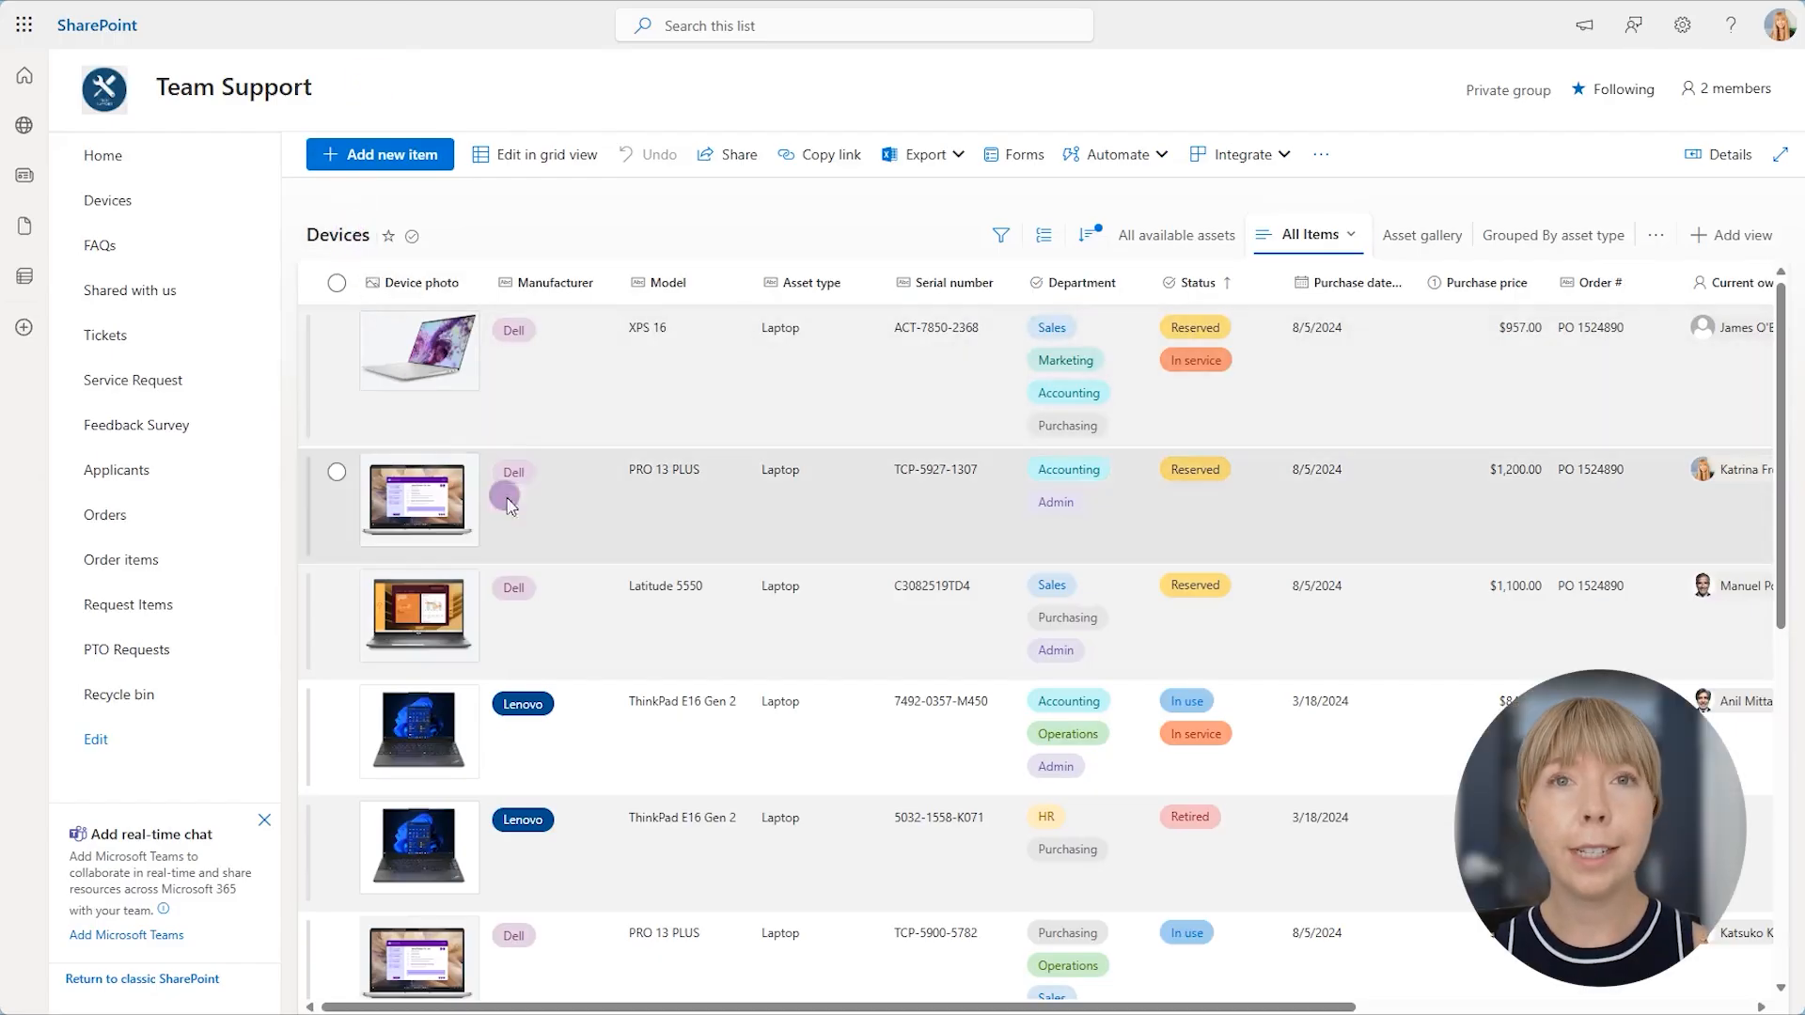
- In the SharePoint Devices list, set the Dell PRO 13 PLUS laptop's status to Retired and save the item
click(508, 504)
click(496, 152)
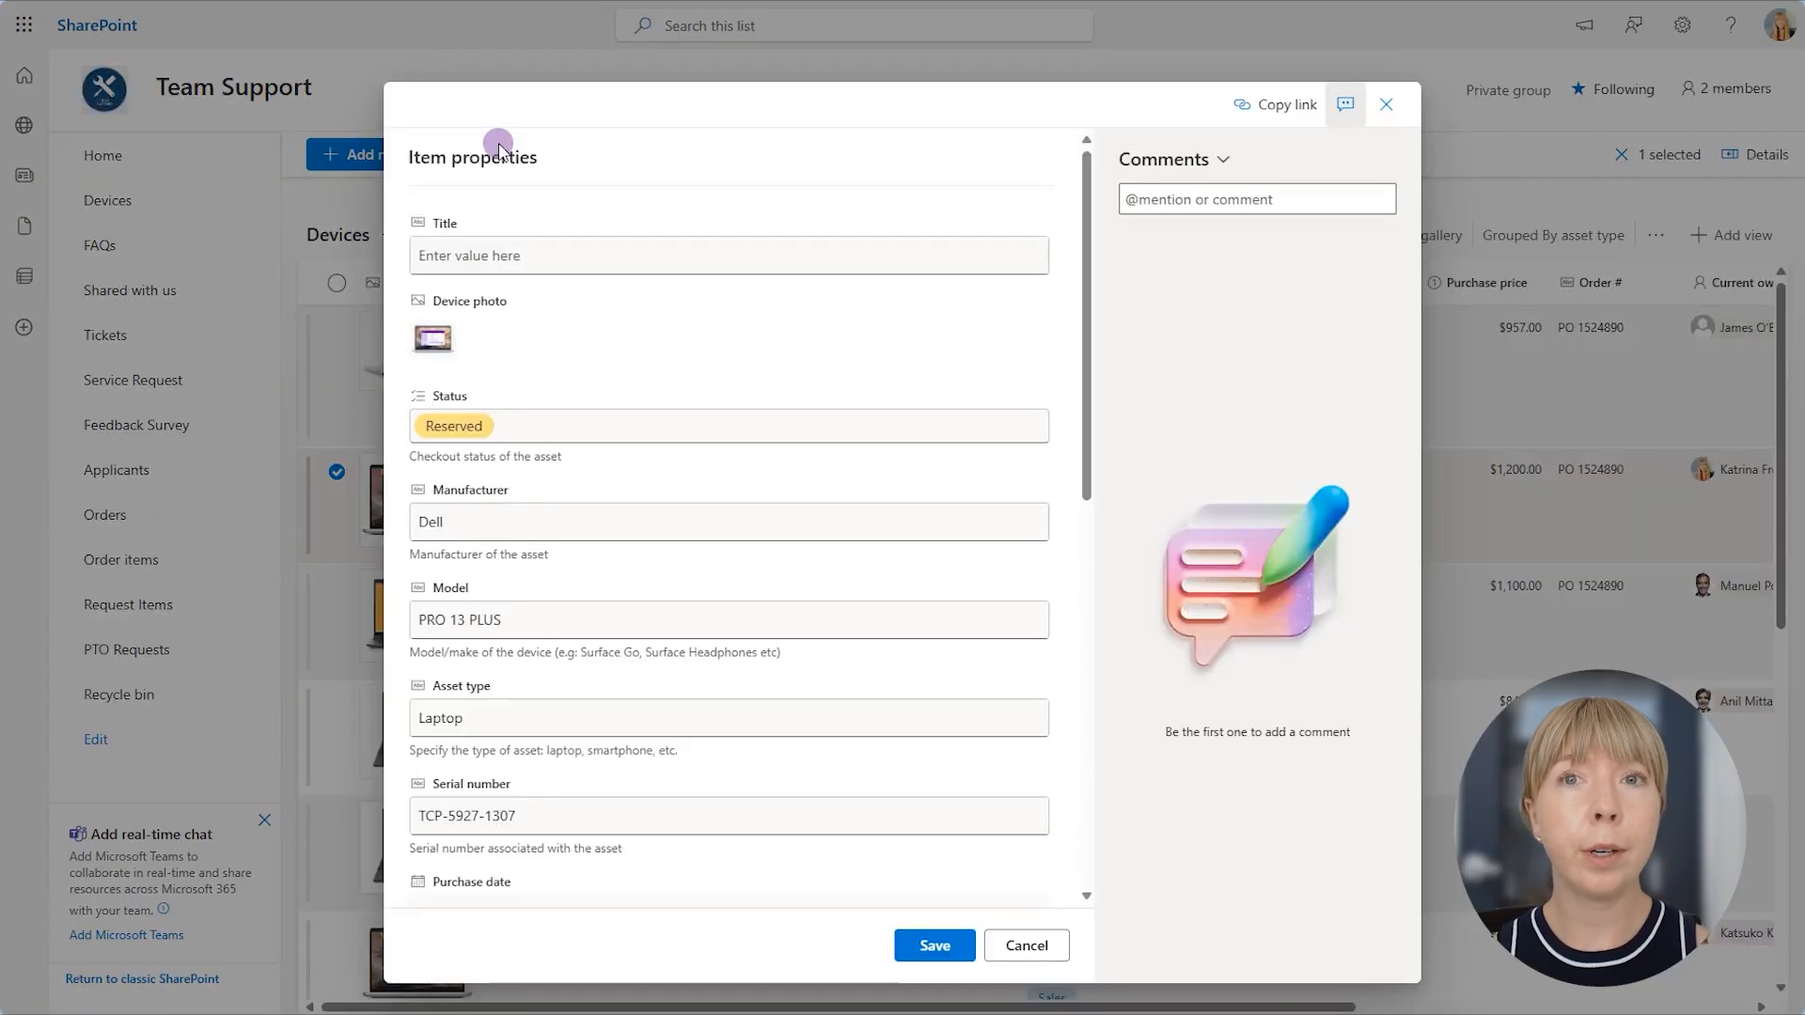
click(572, 442)
click(502, 433)
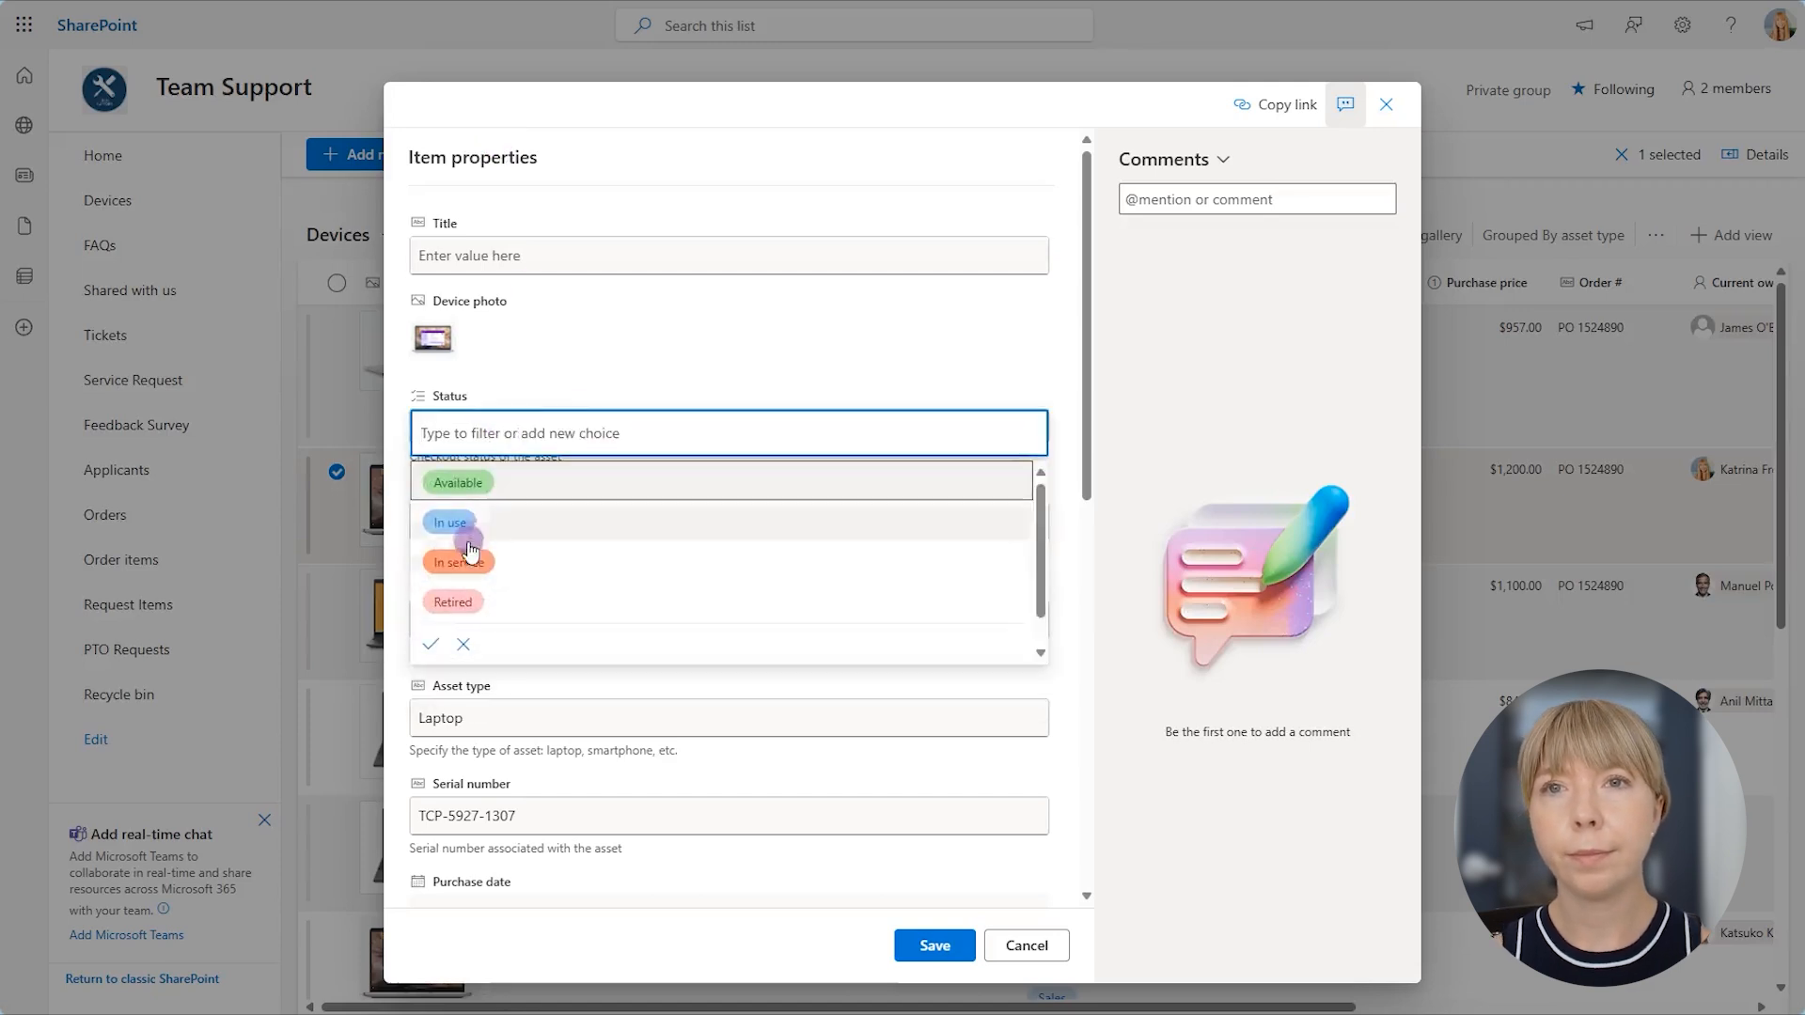
click(456, 602)
click(935, 946)
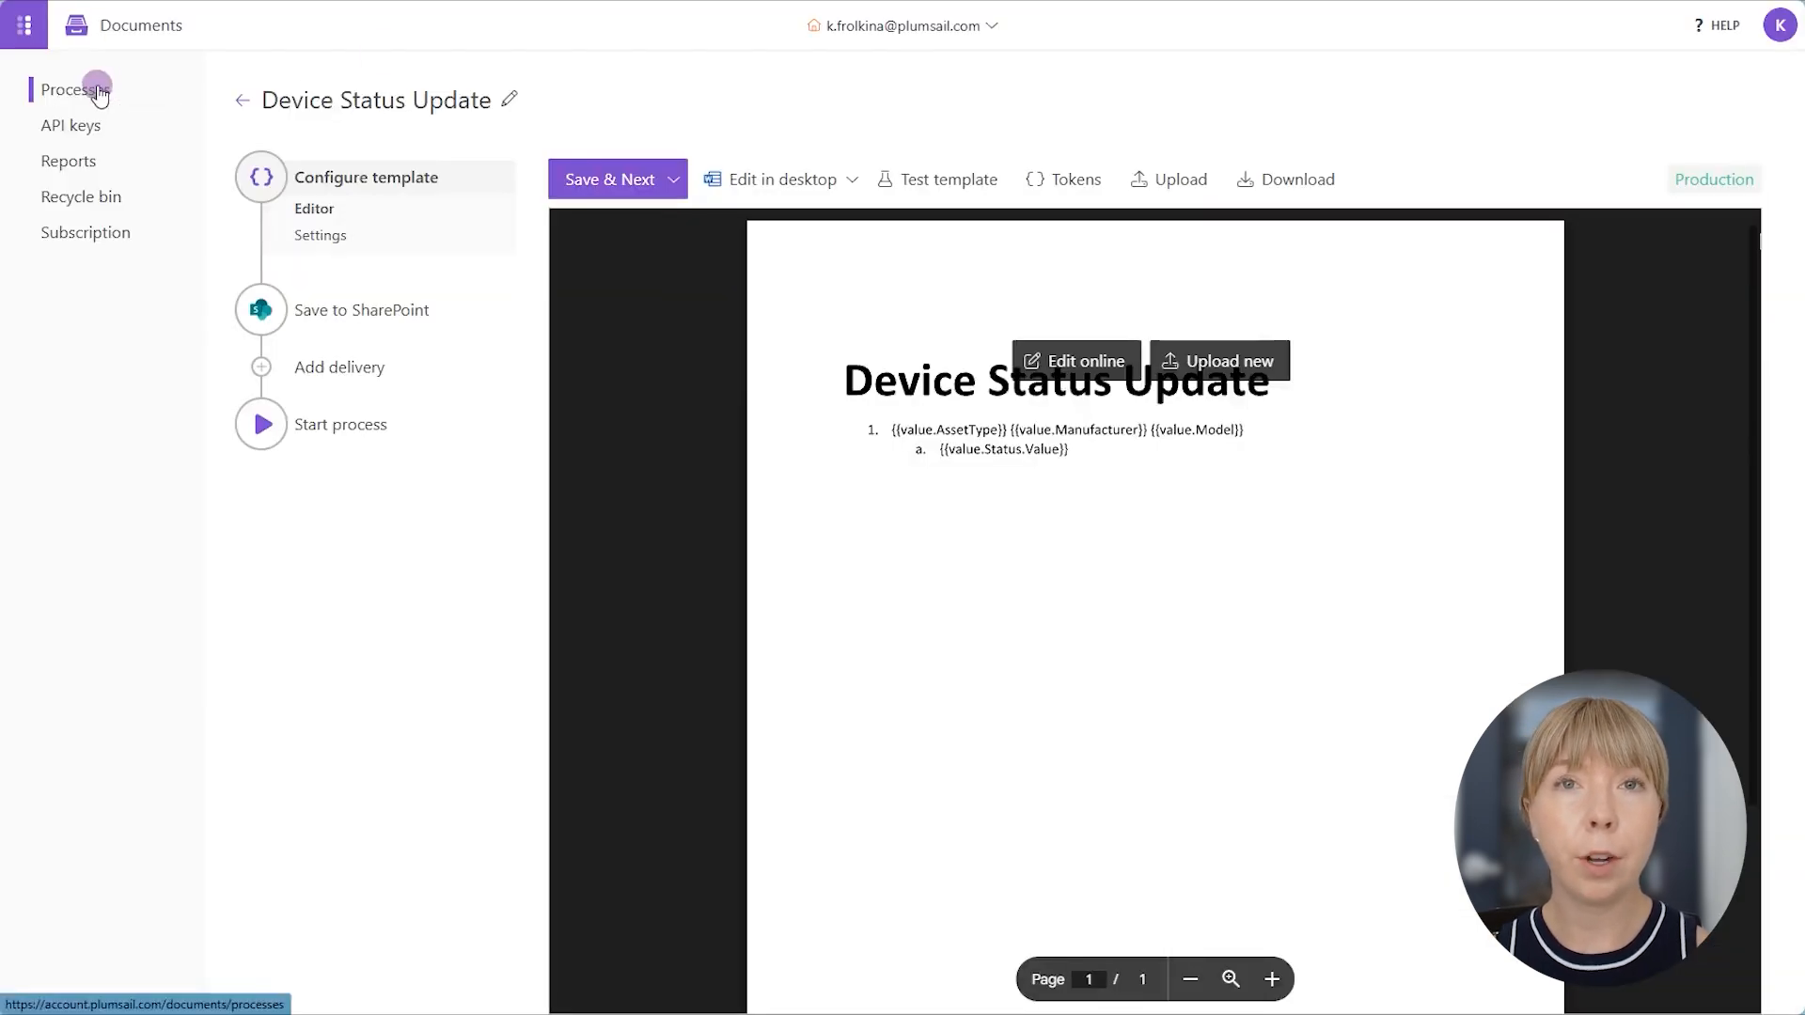
- Check the Device Status Update process in Plumsail and open the generated PDF from SharePoint's Device Status Update folder
click(97, 90)
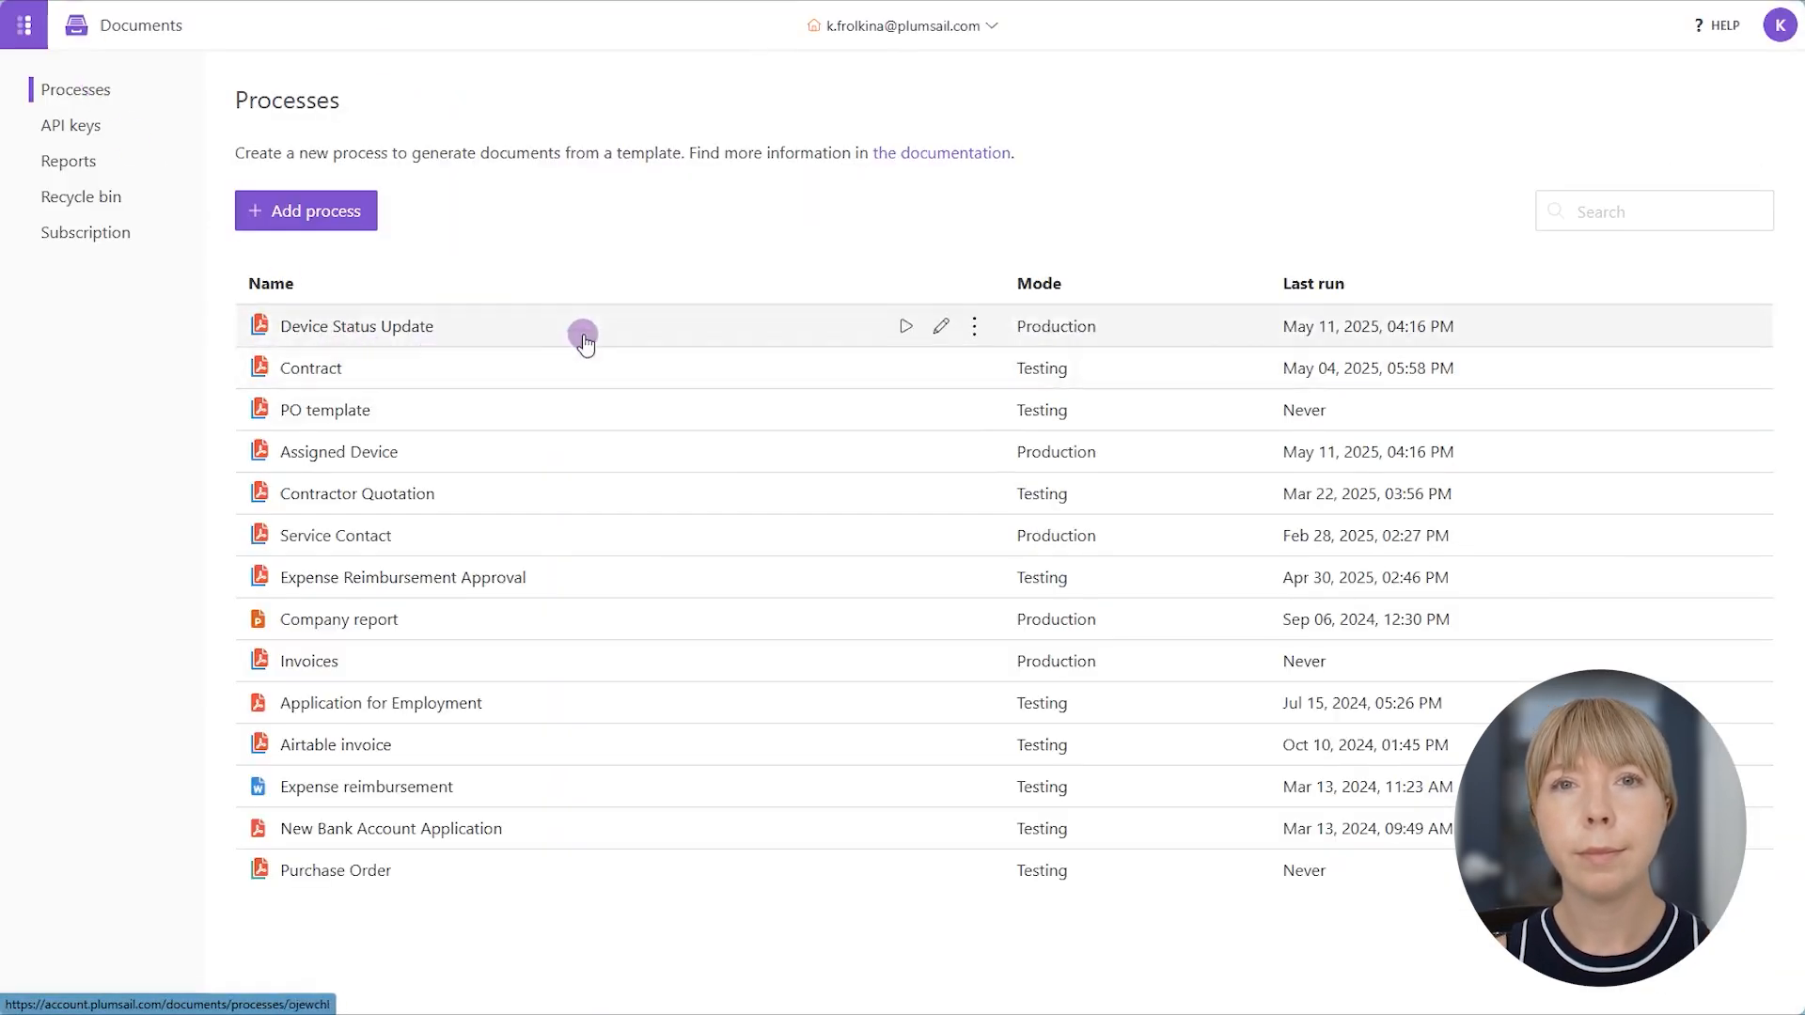
click(583, 340)
click(390, 222)
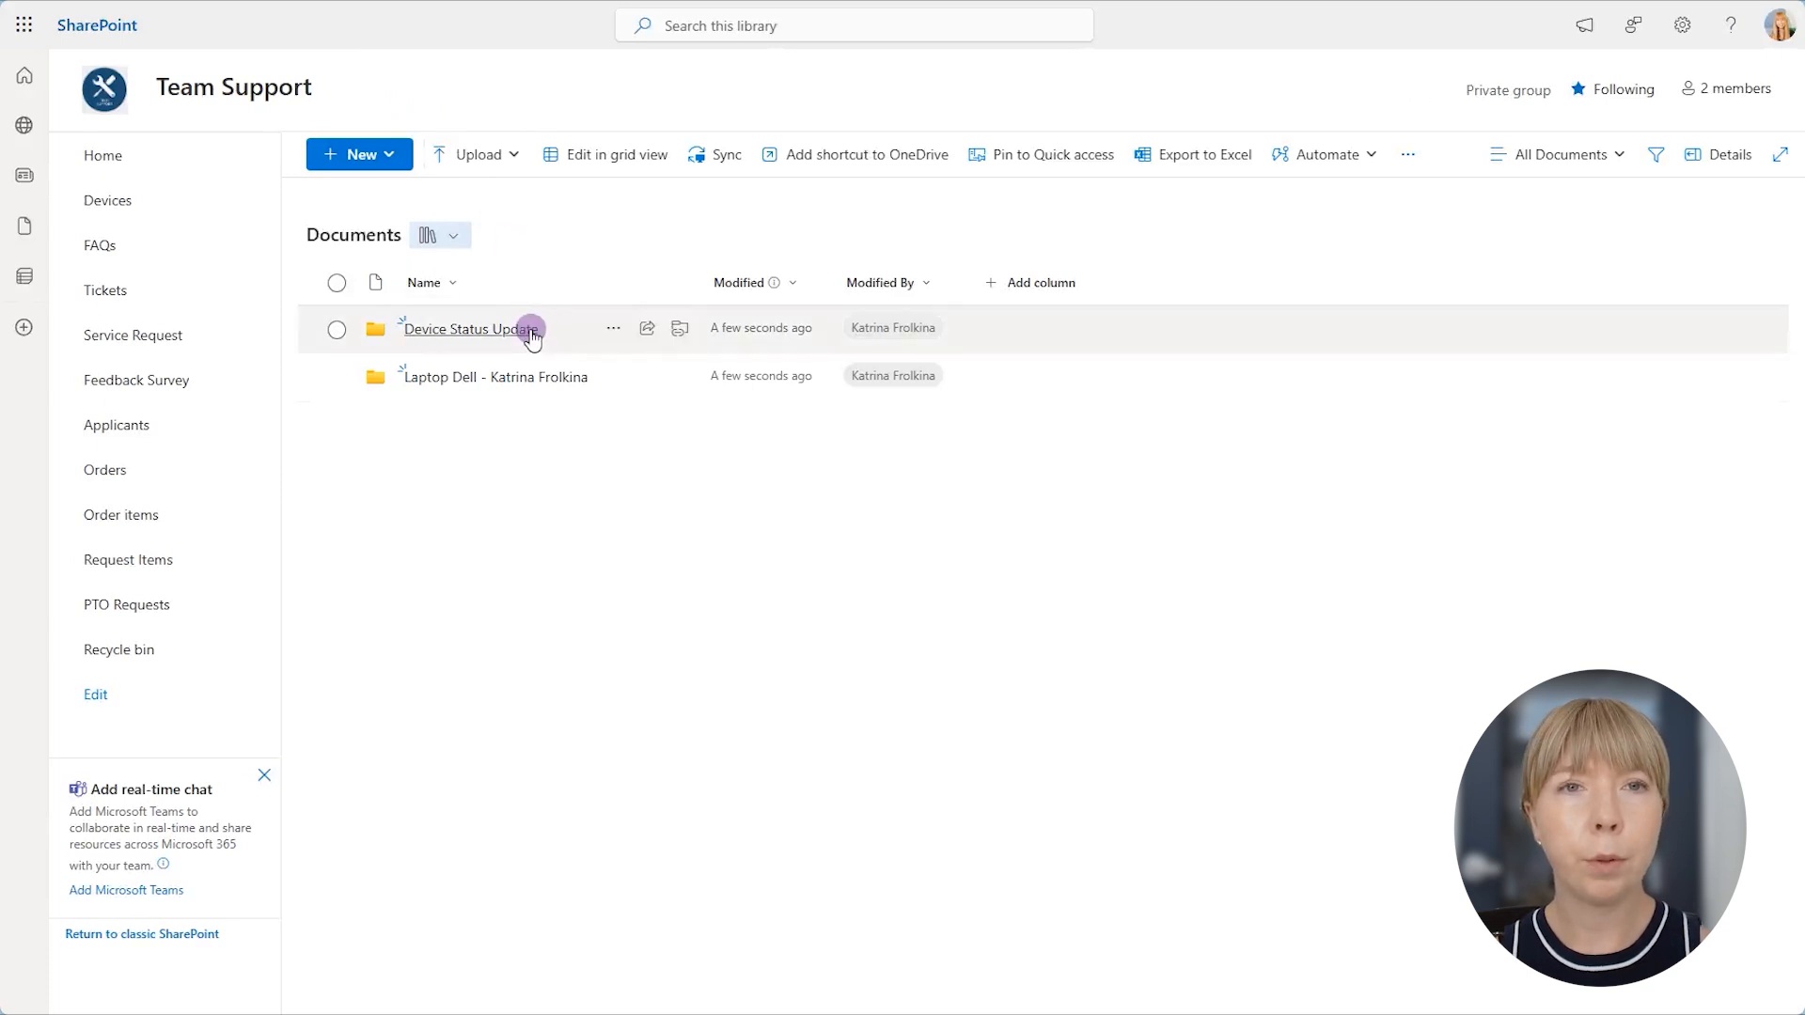
click(532, 334)
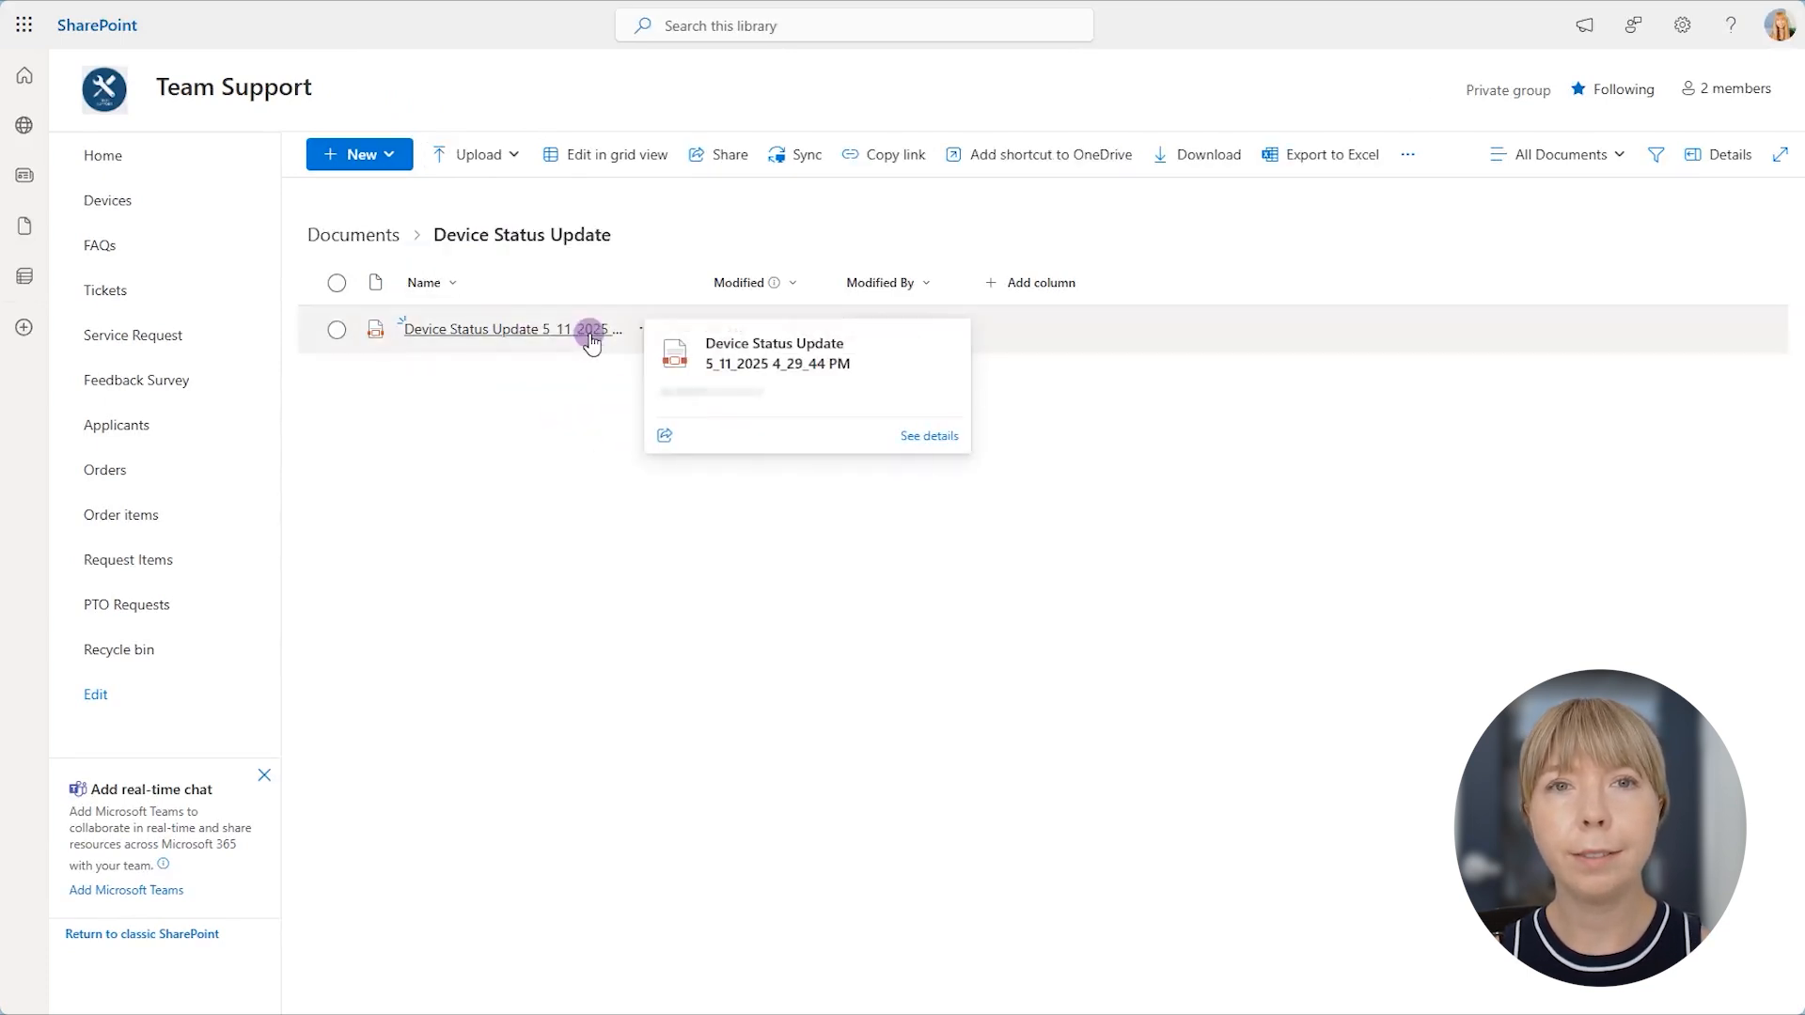
click(588, 333)
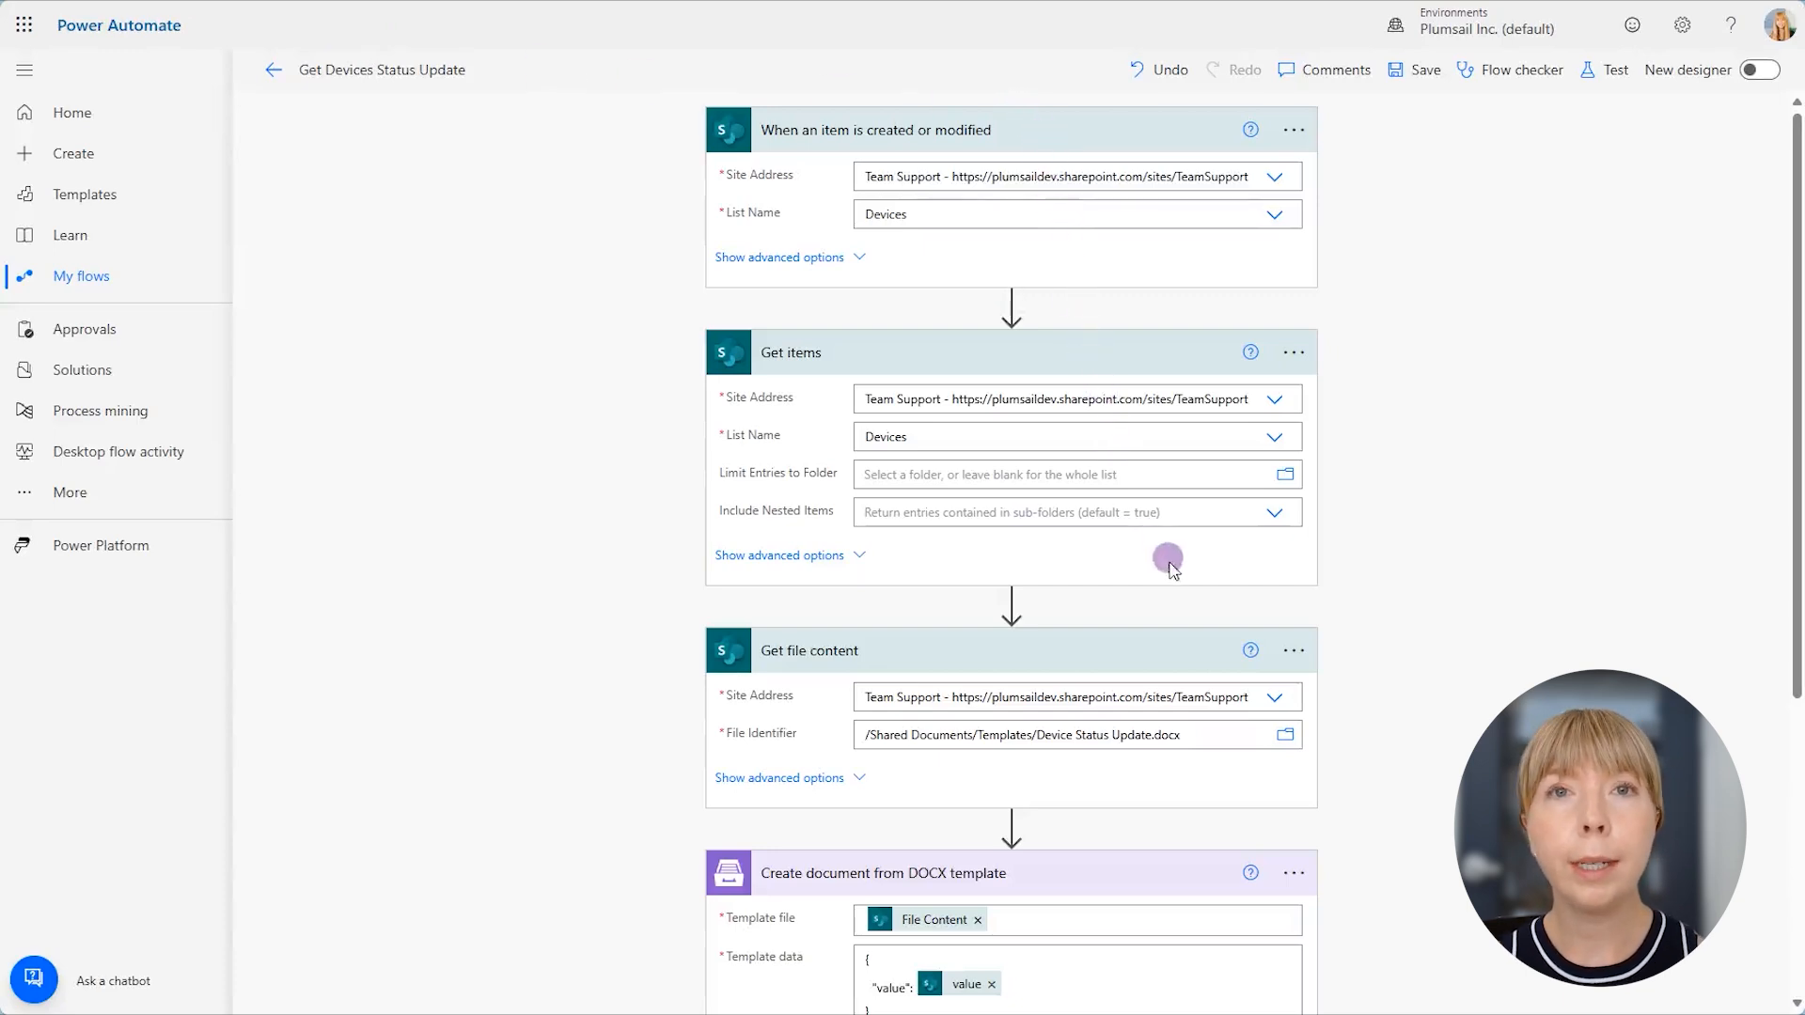
- In Power Automate's Get Devices Status Update flow, set the document output type of Create document from DOCX template to PDF
scroll(1189, 617, down, 2)
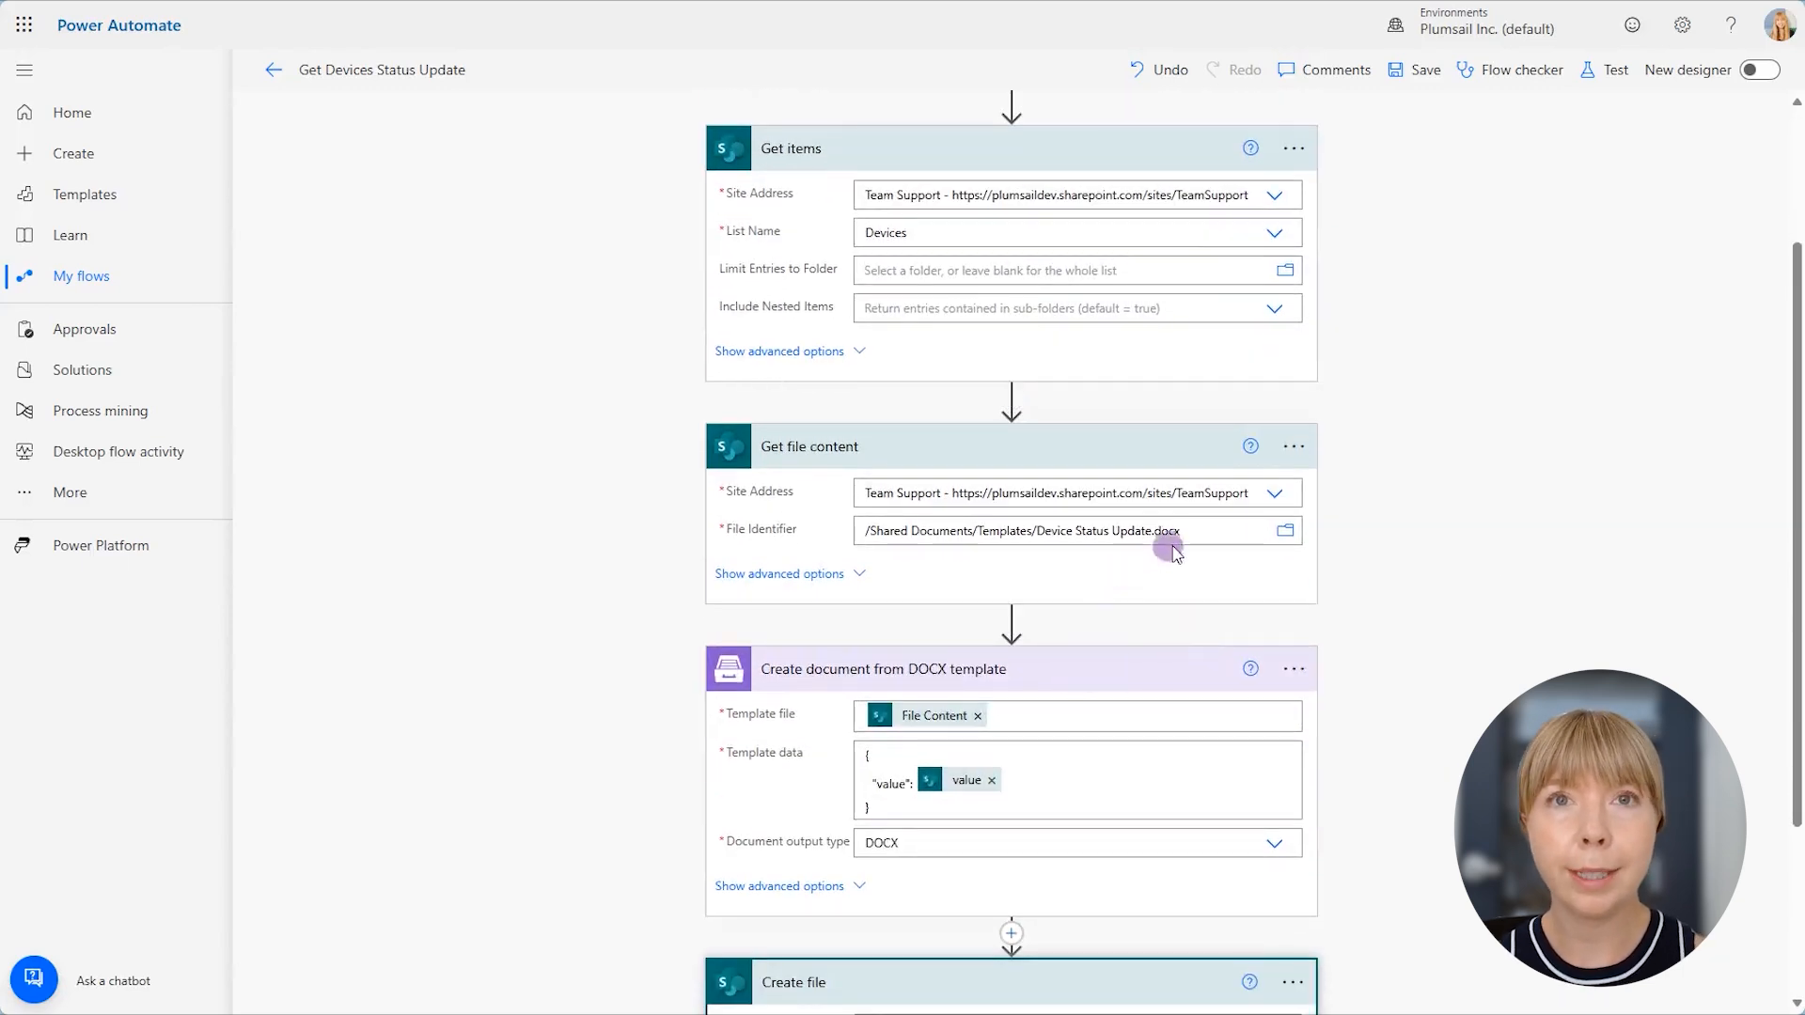
scroll(1188, 606, down, 2)
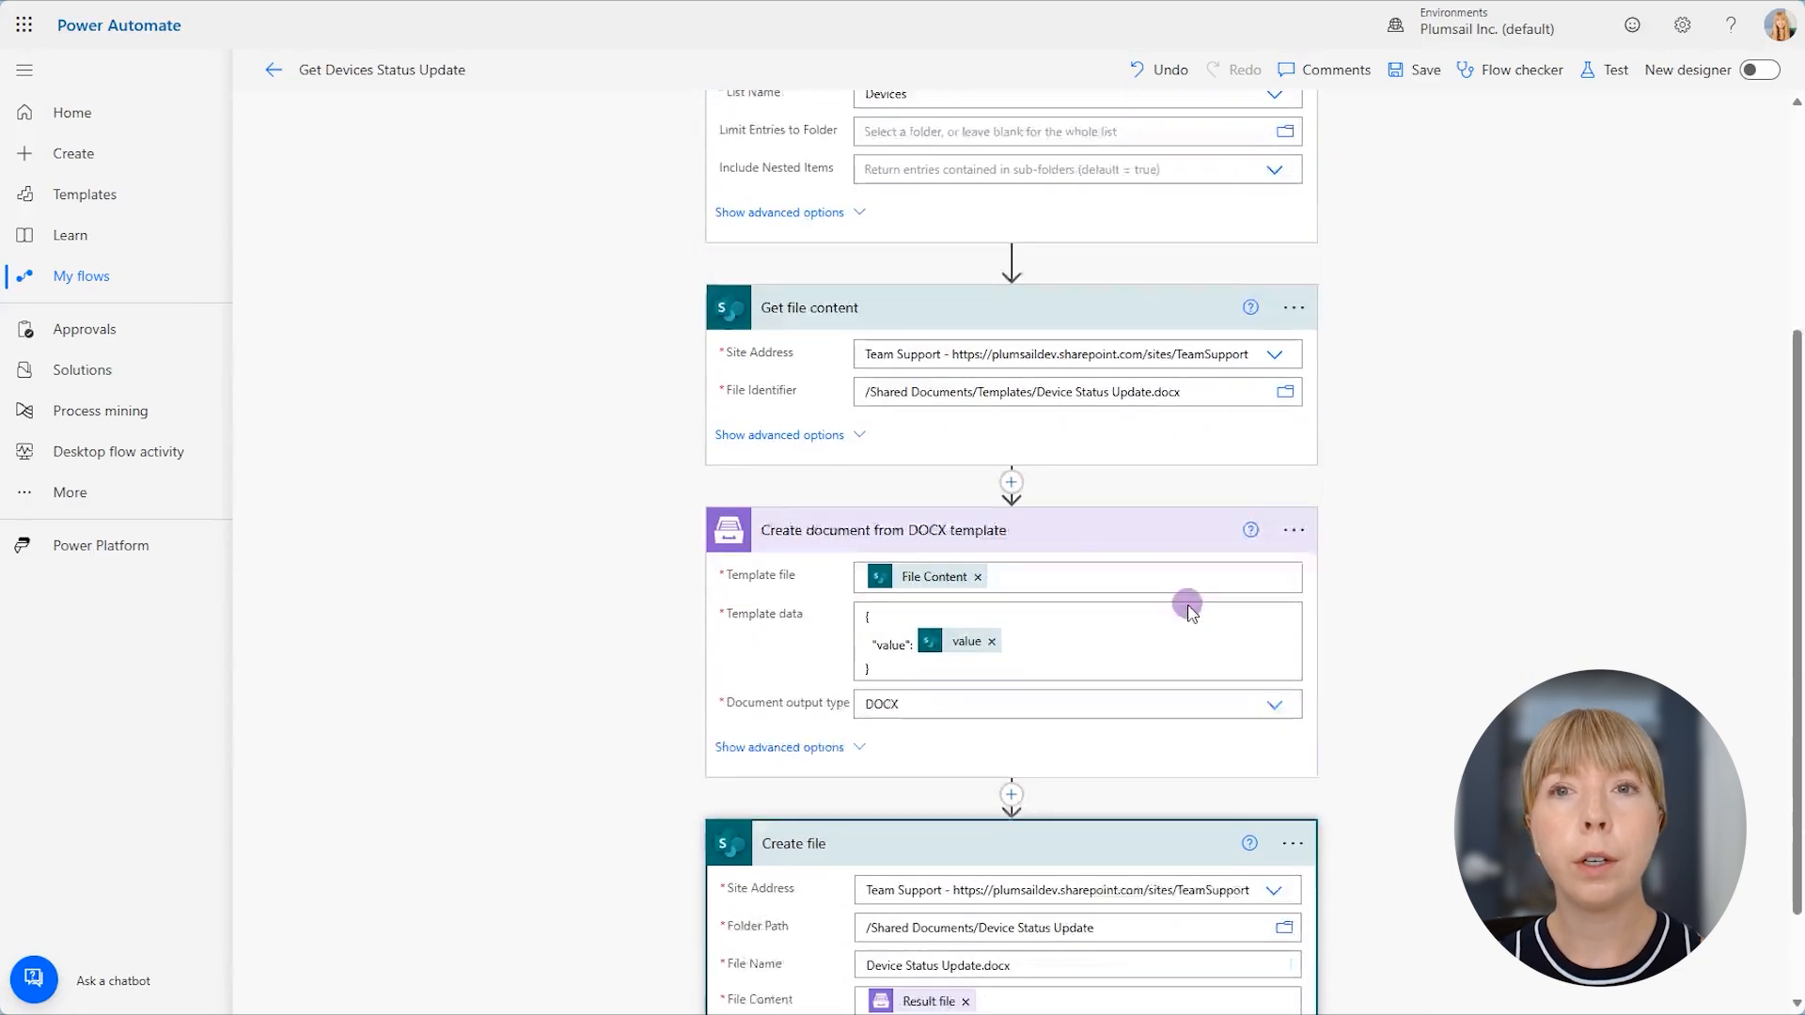
click(1236, 638)
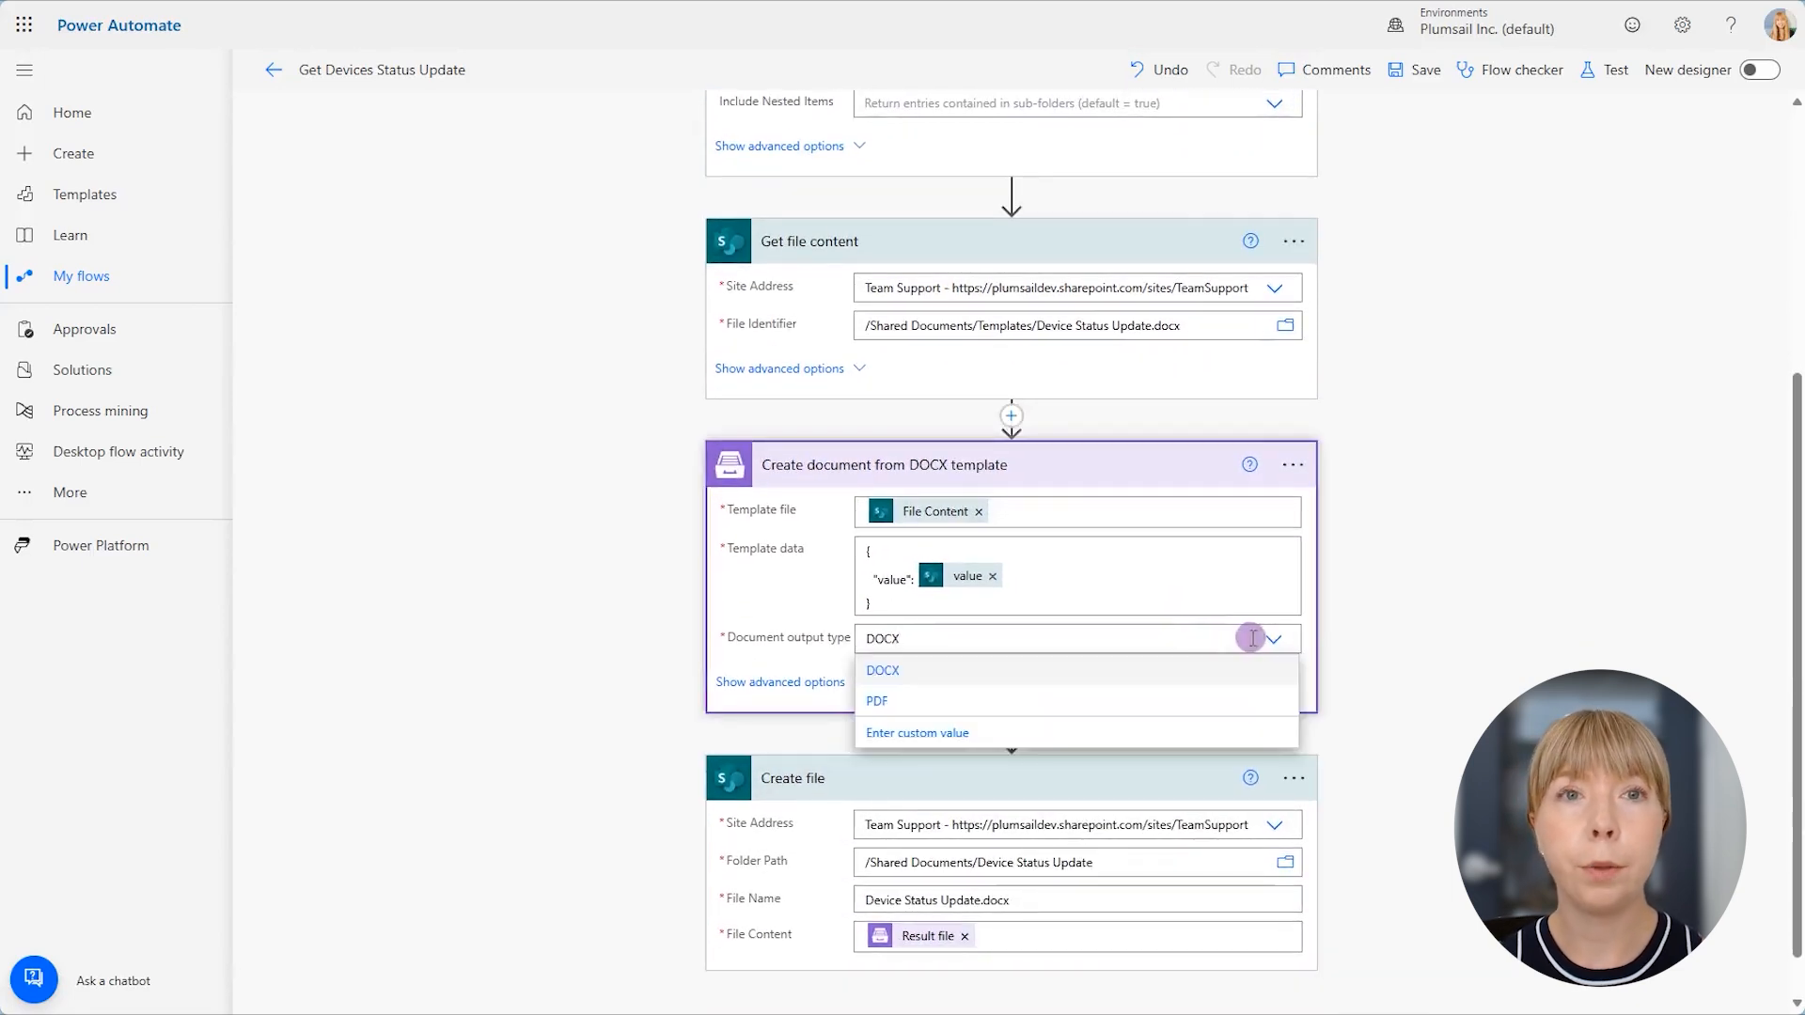
click(1215, 700)
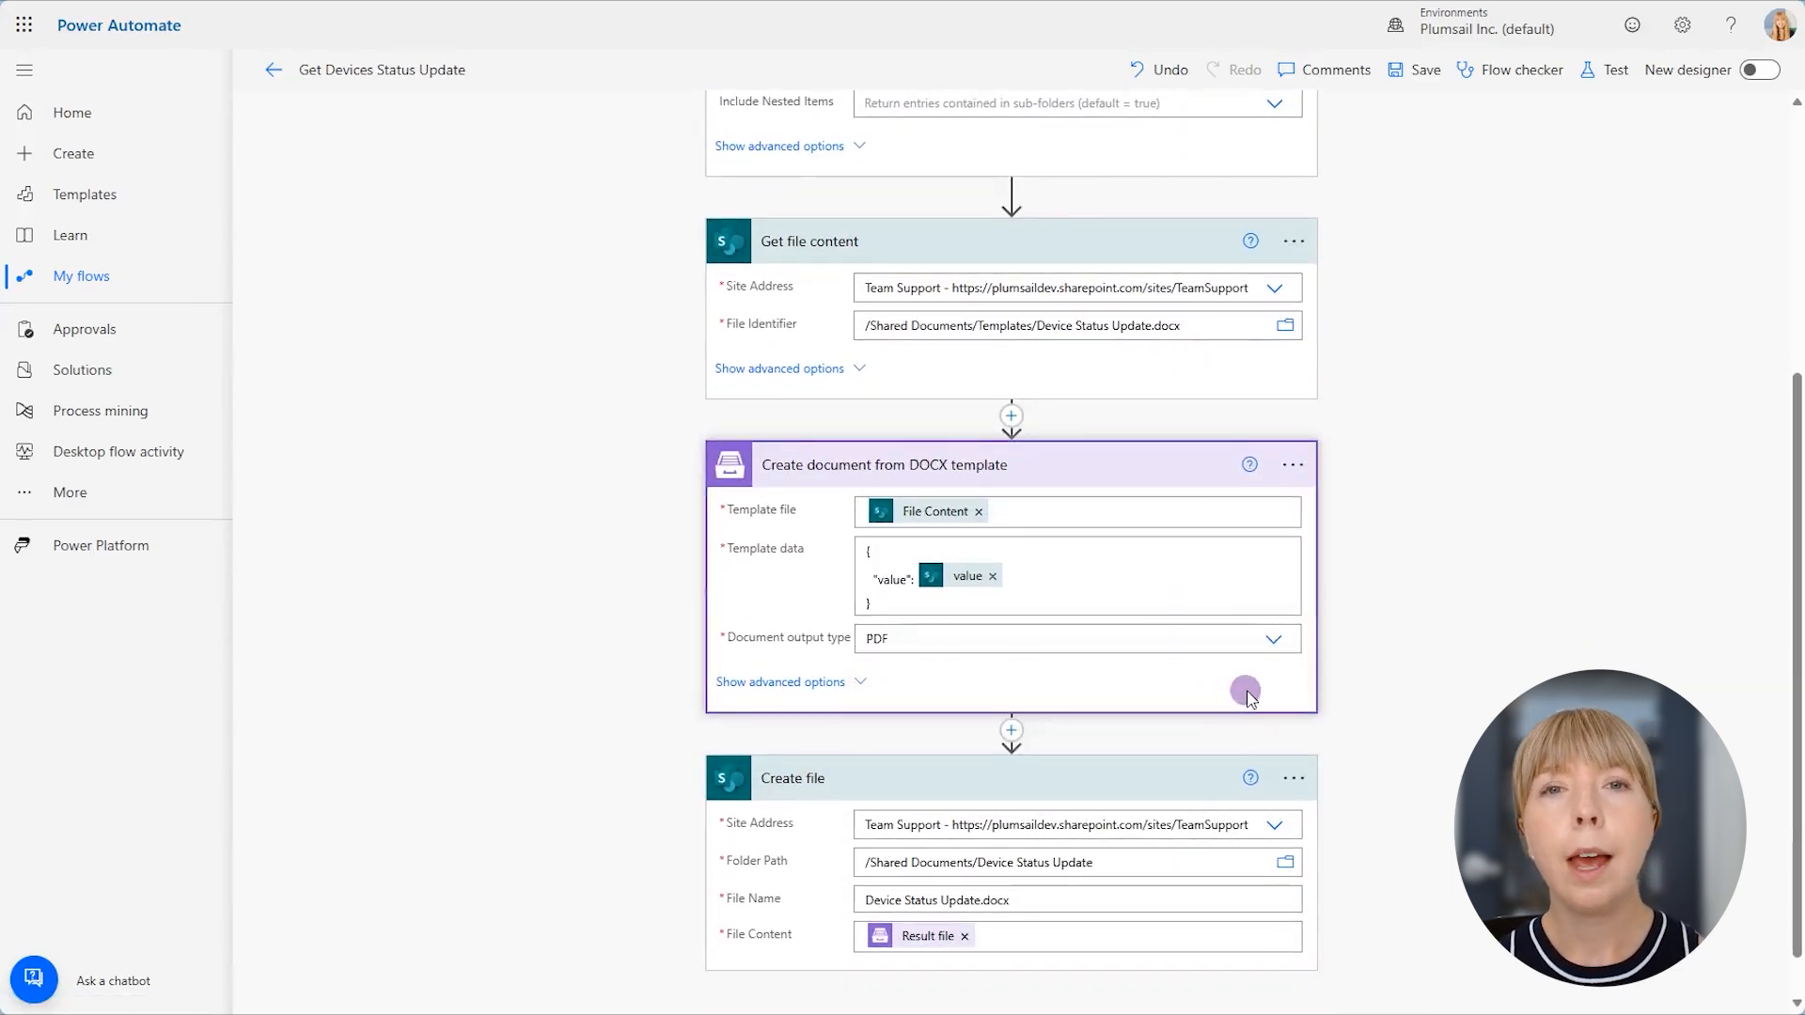
scroll(1245, 696, down, 1)
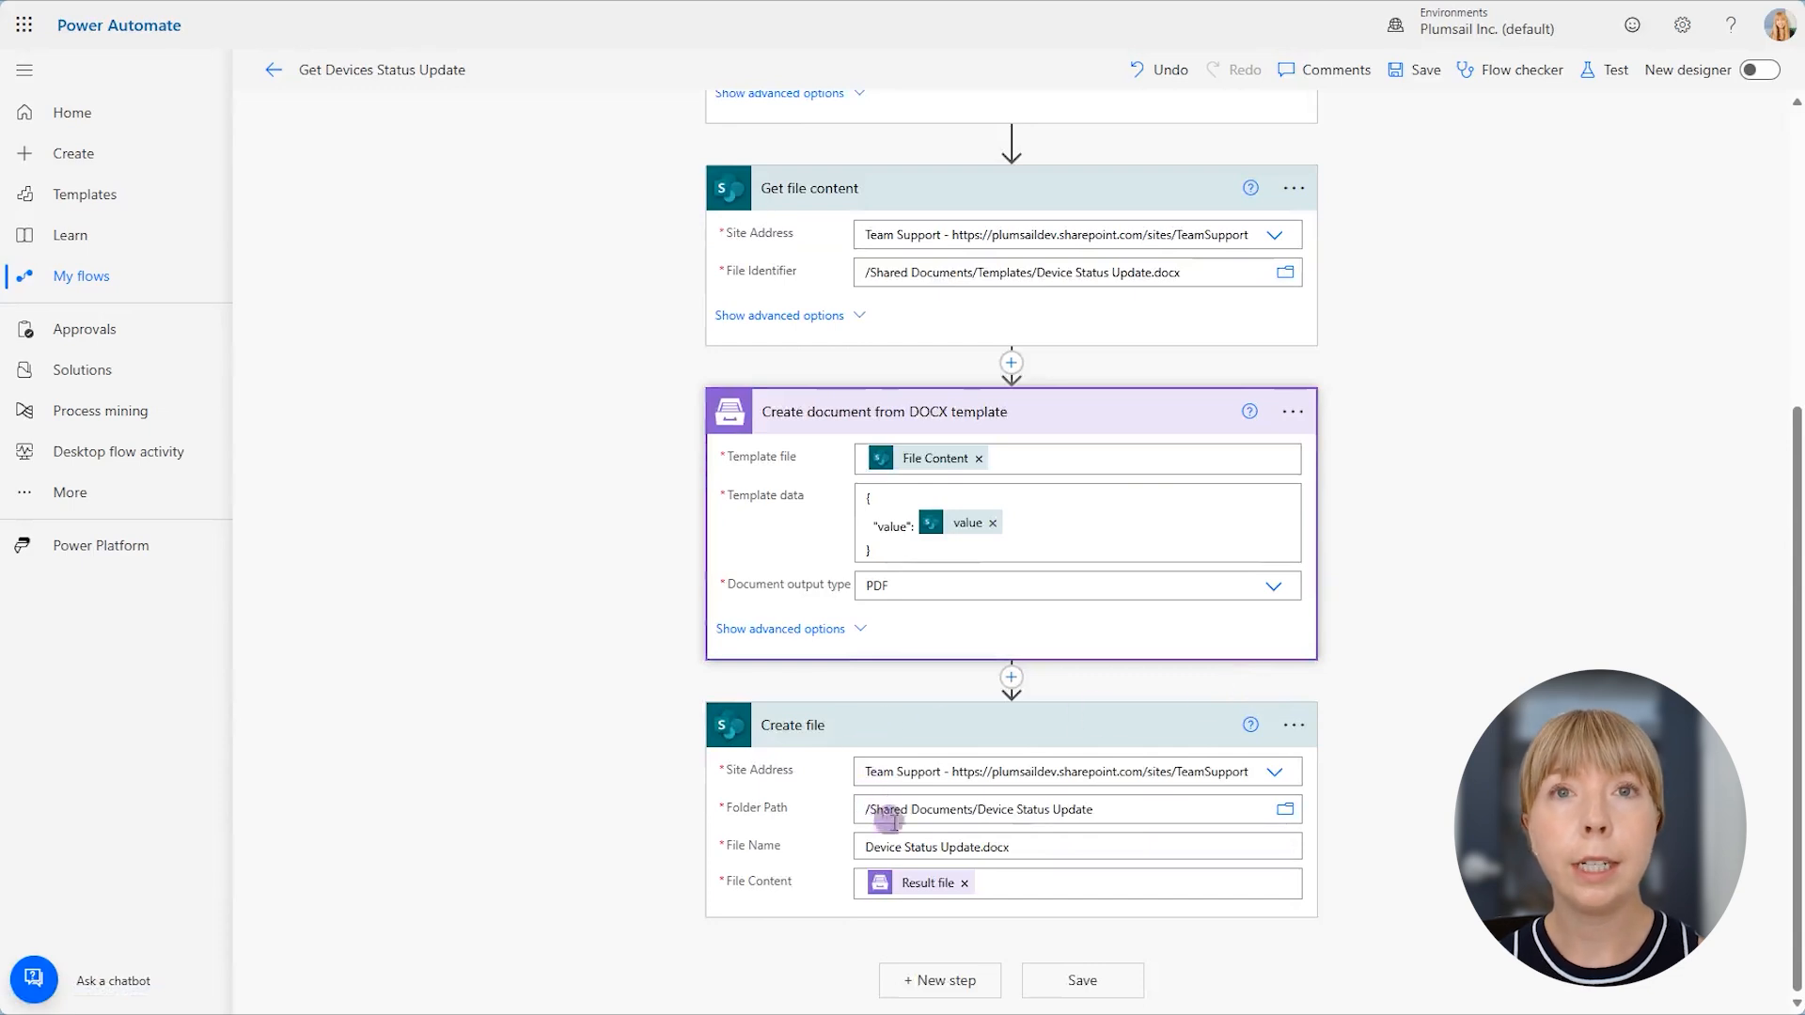